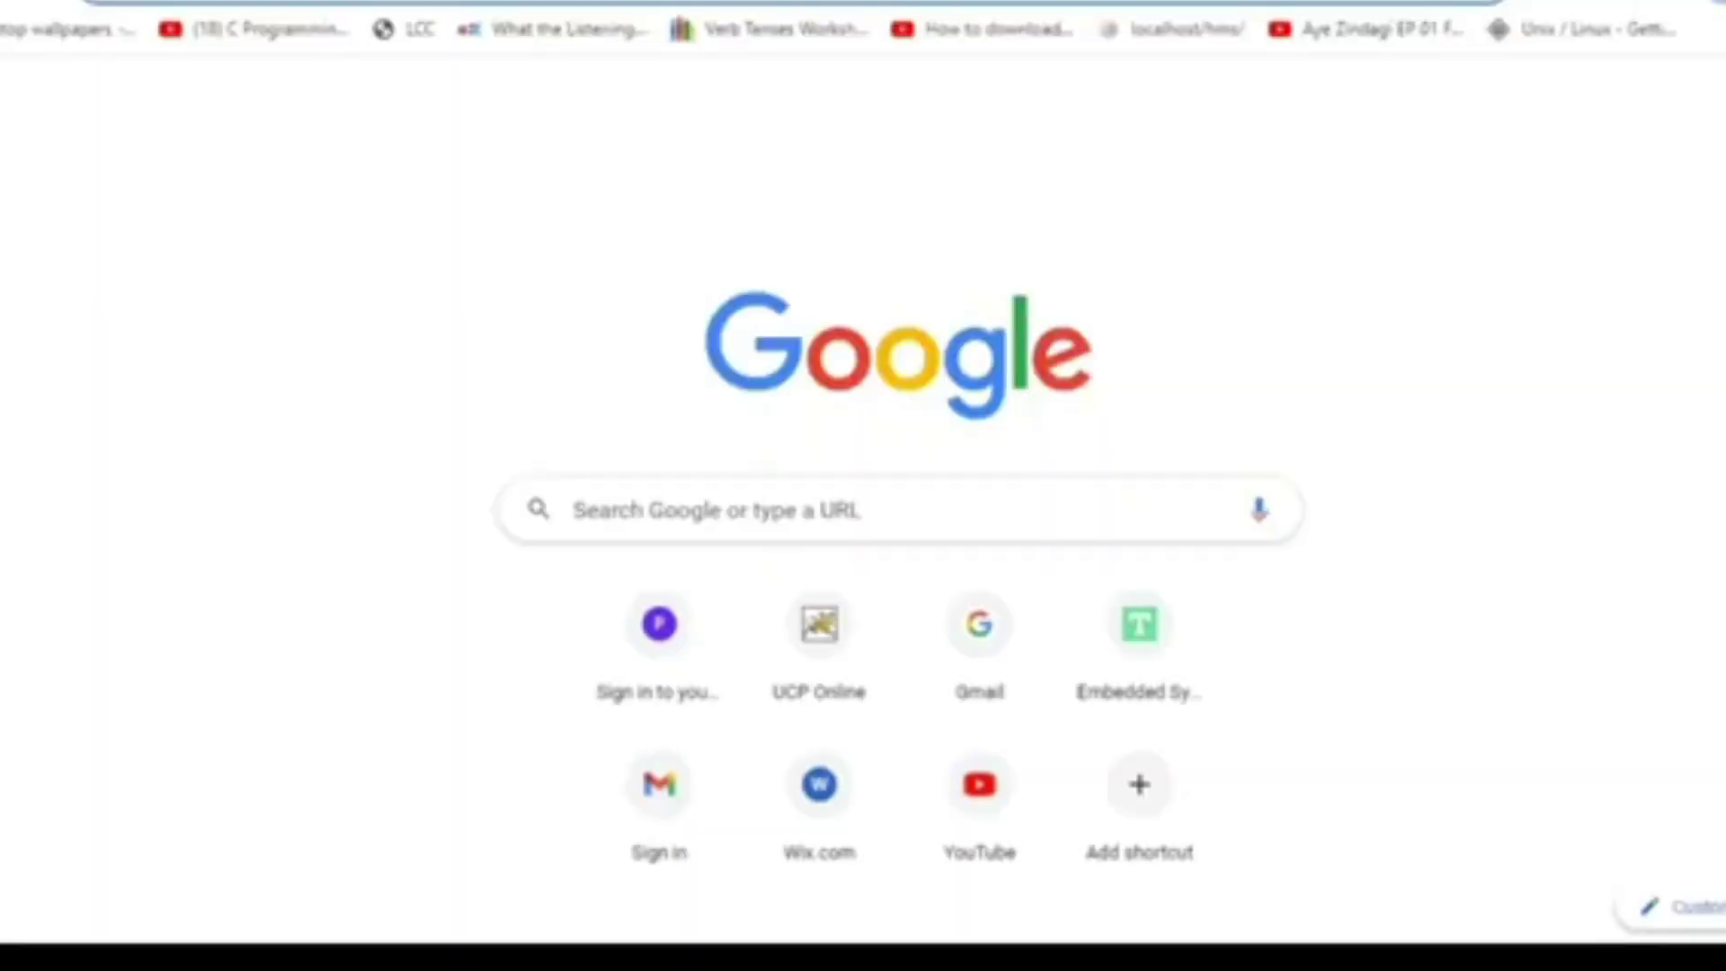
Step: Search the web for "canva" and open the official Canva website from the results
key("ctrl+l")
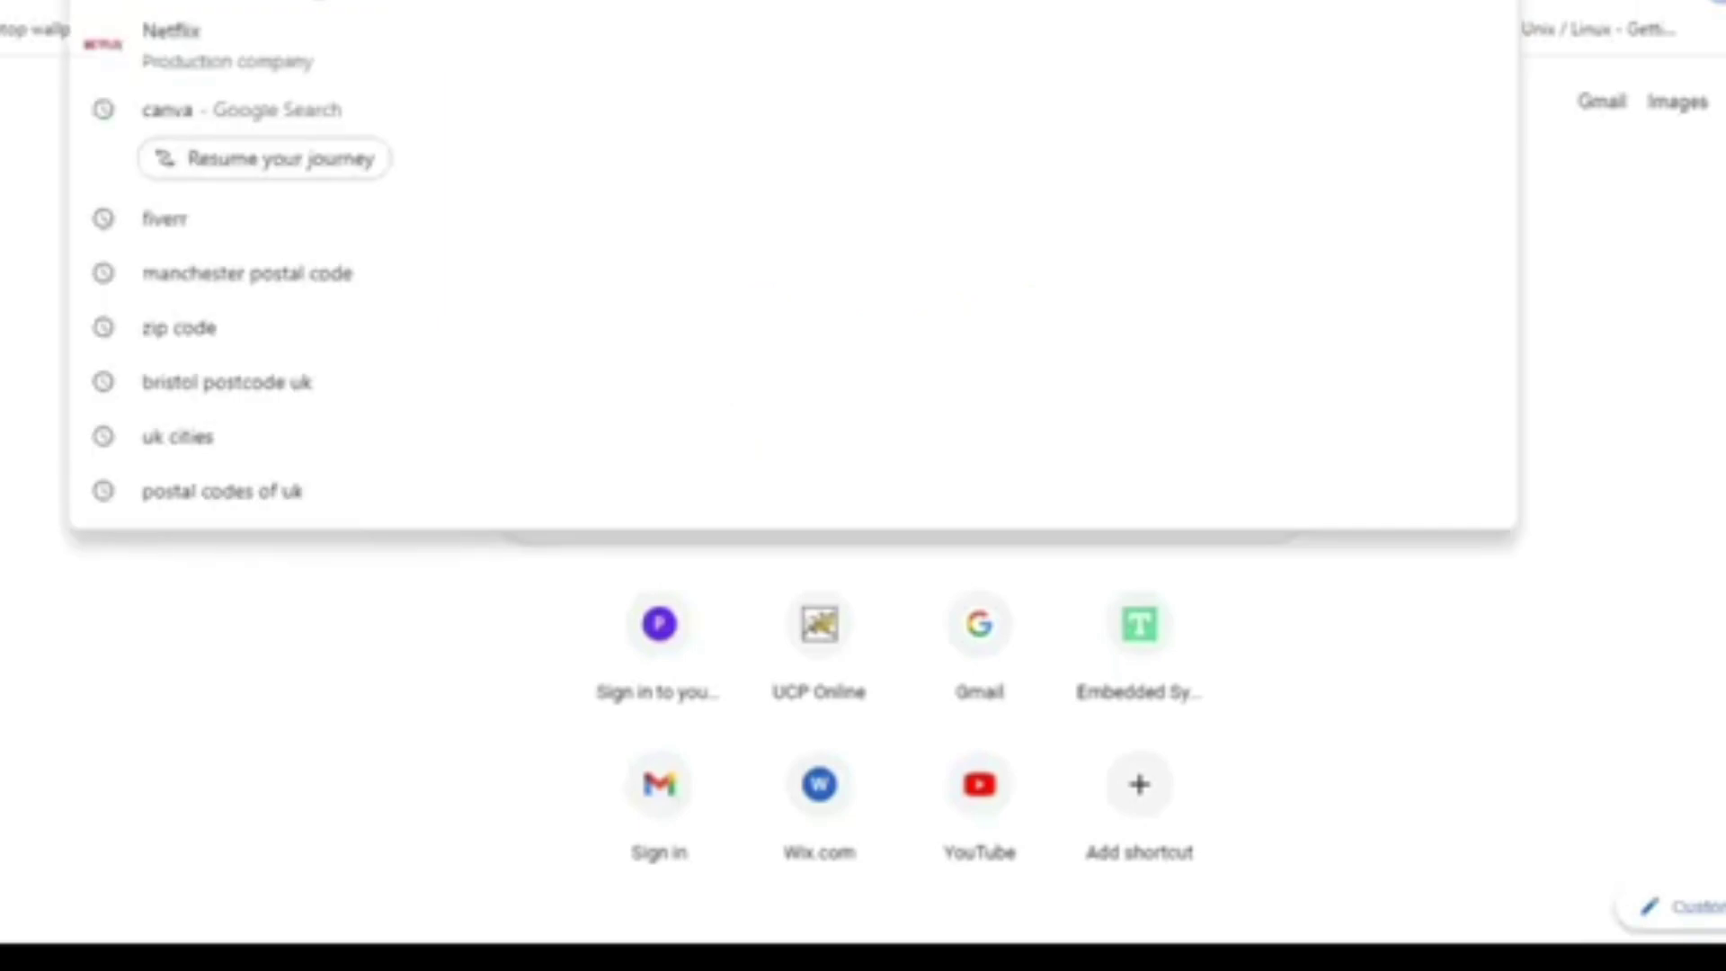
type("canva")
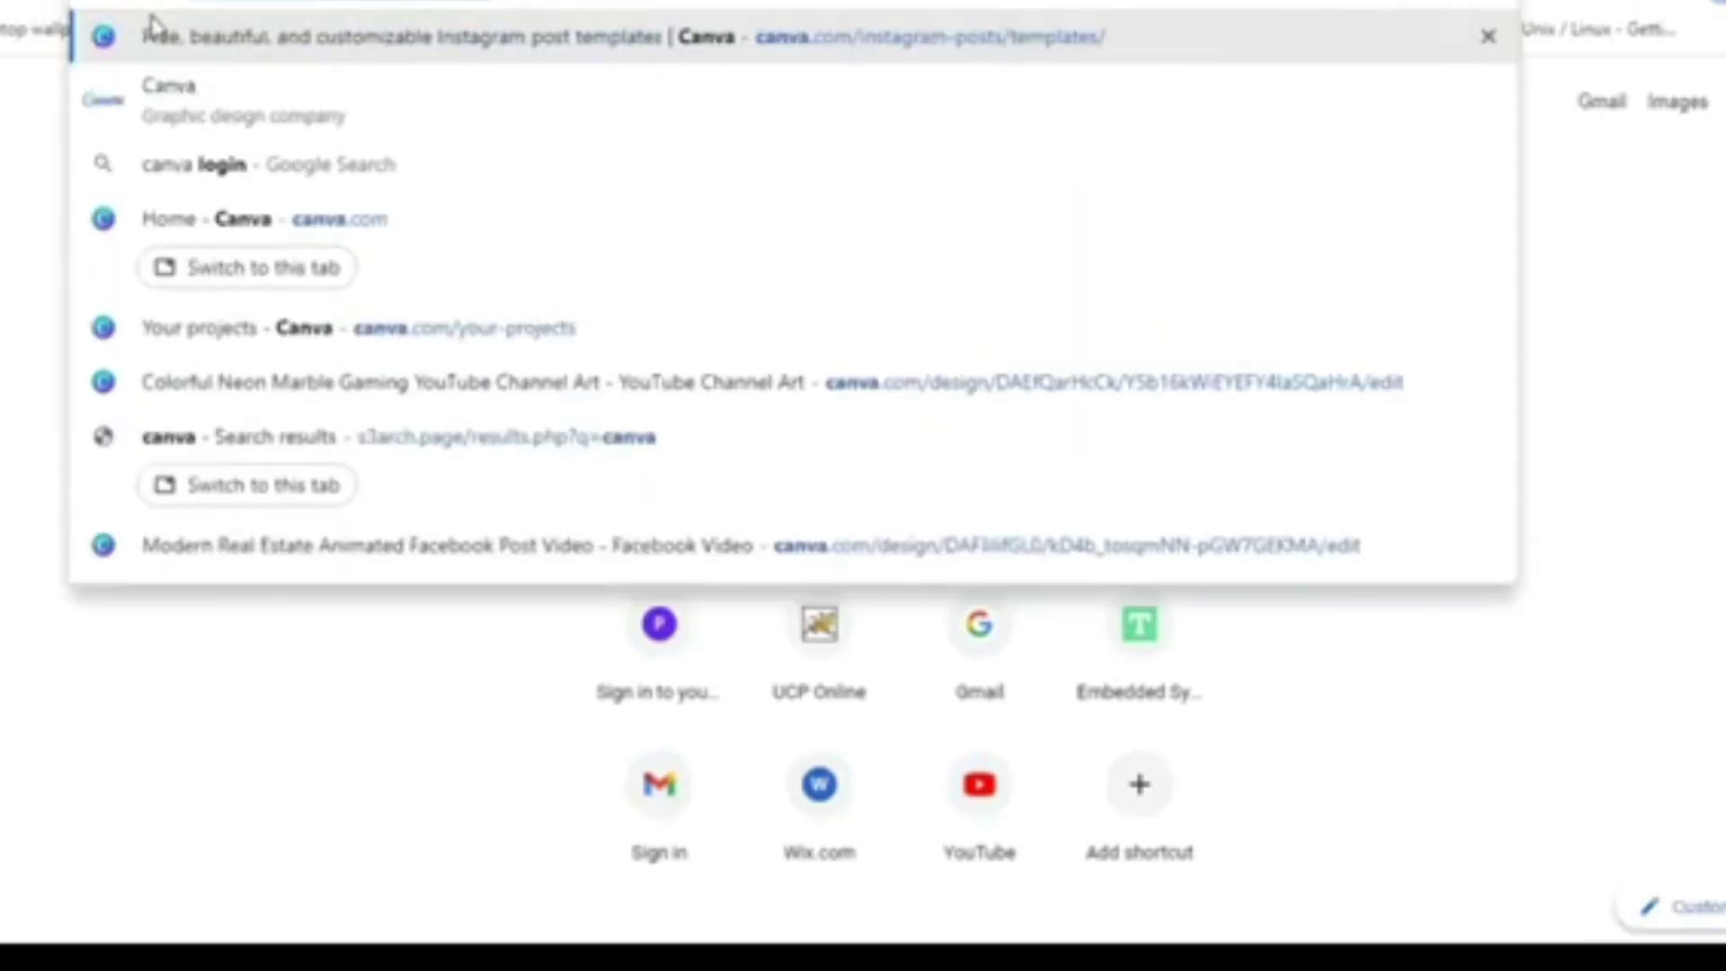
left_click(157, 105)
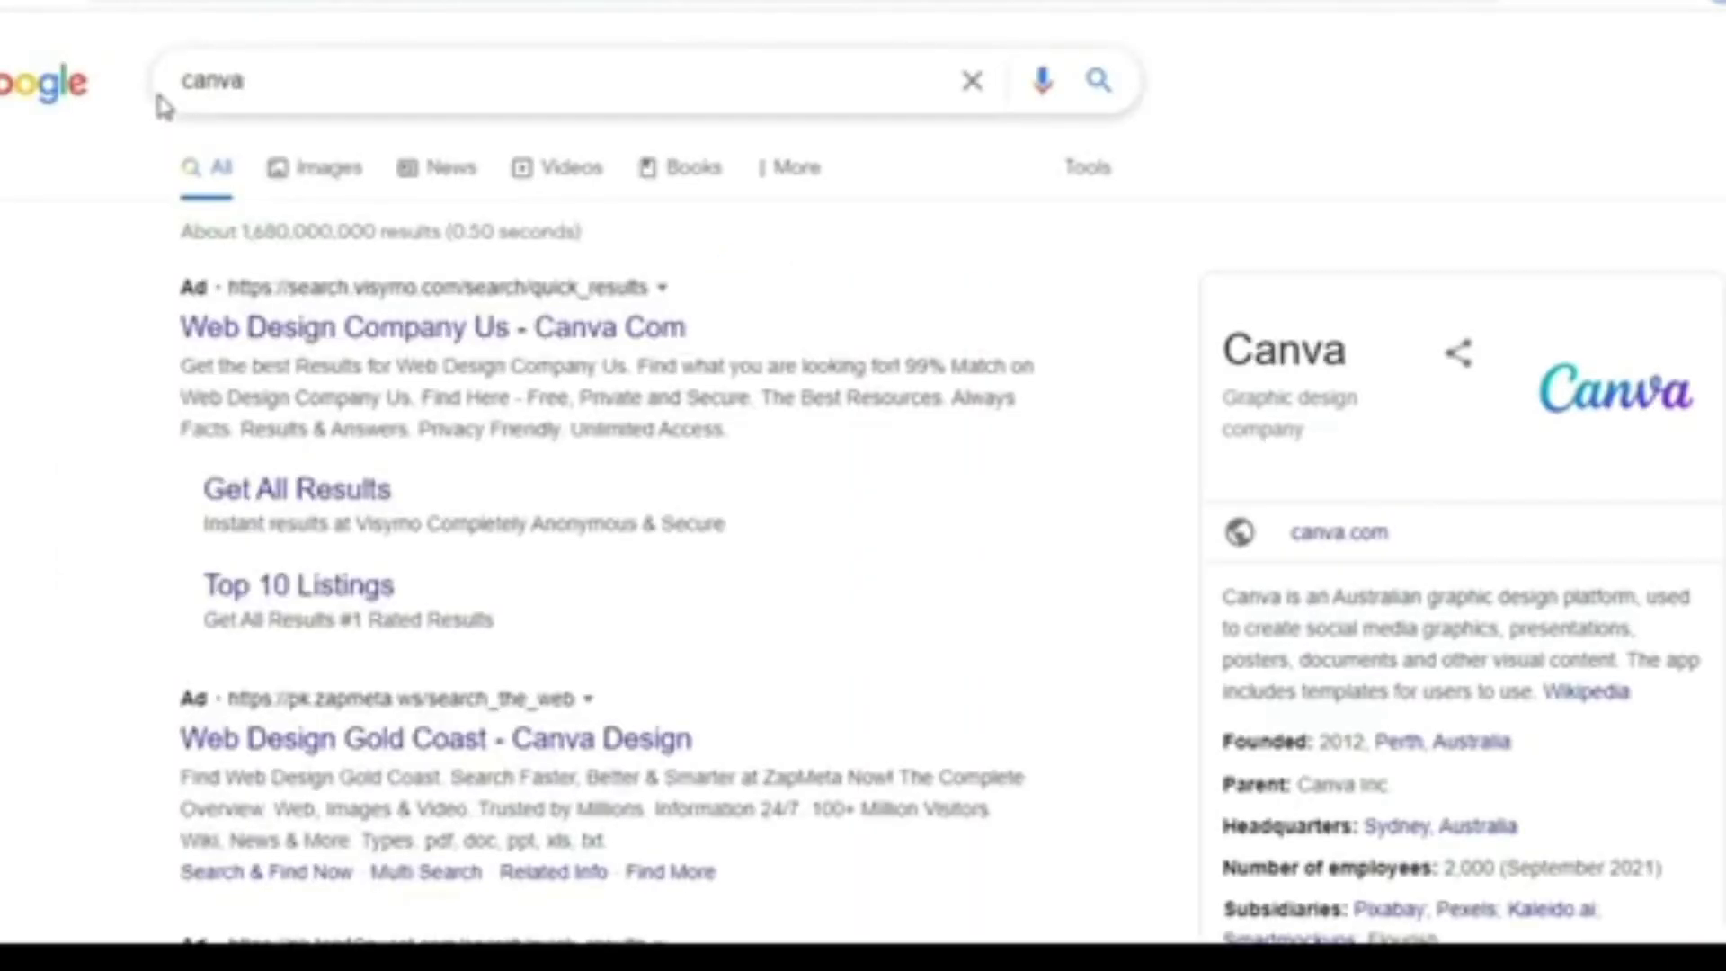
scroll(530, 242, "down", 7)
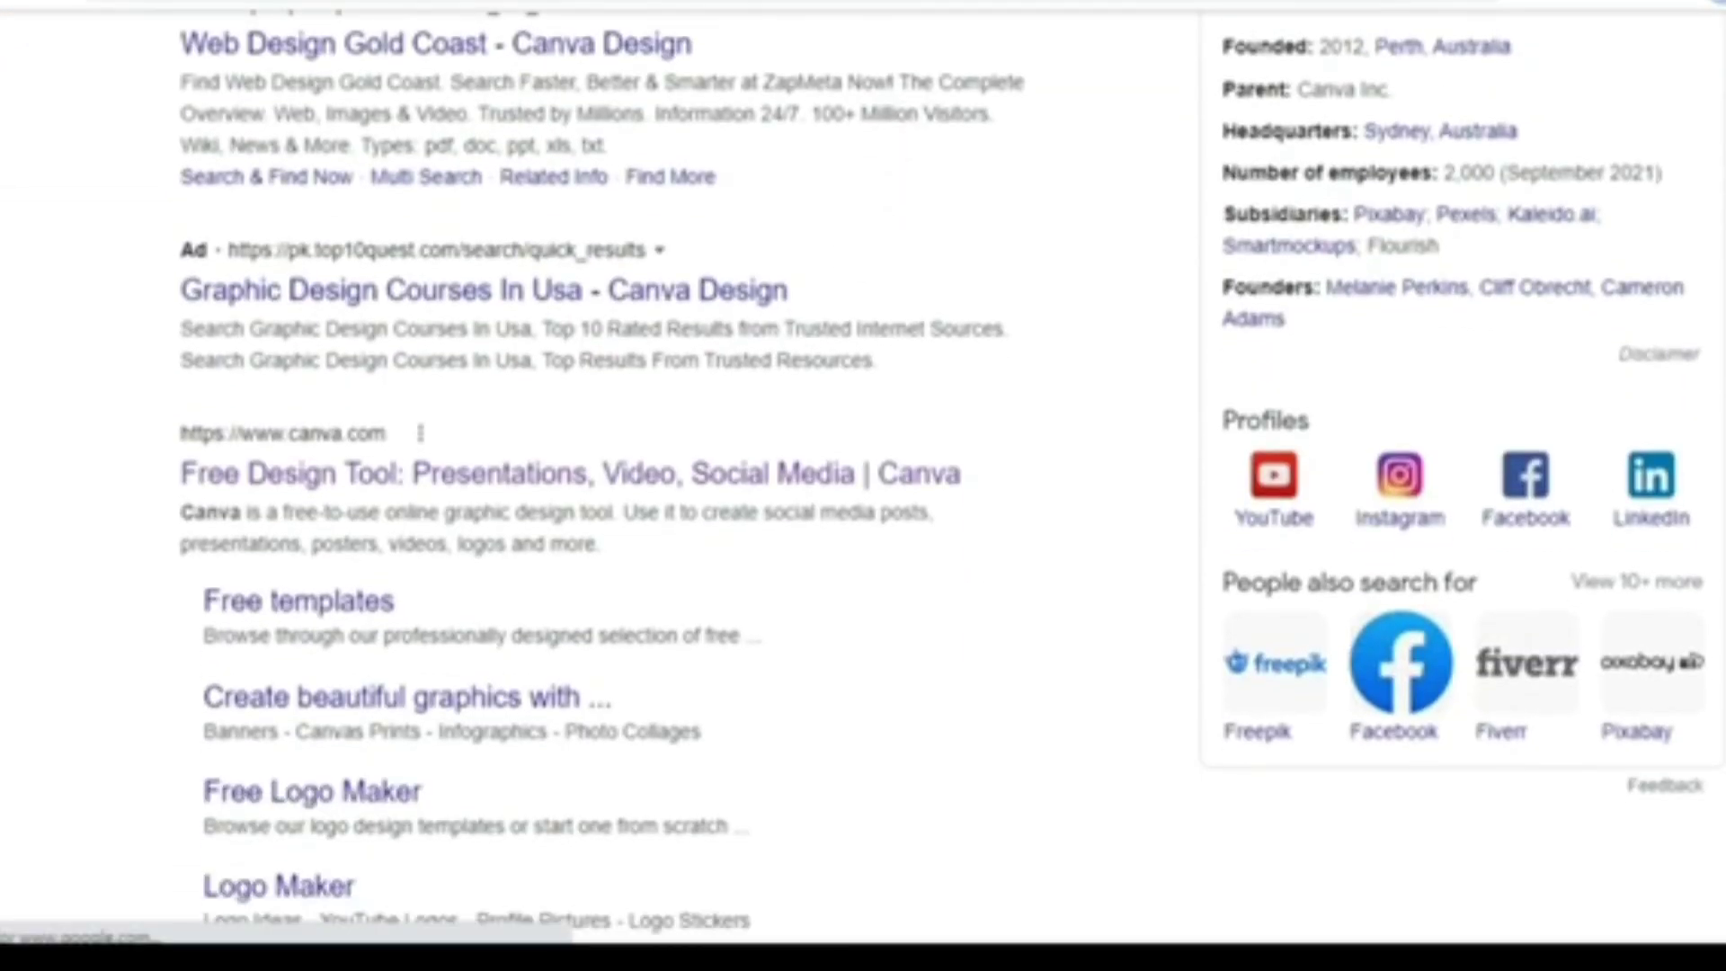
left_click(479, 476)
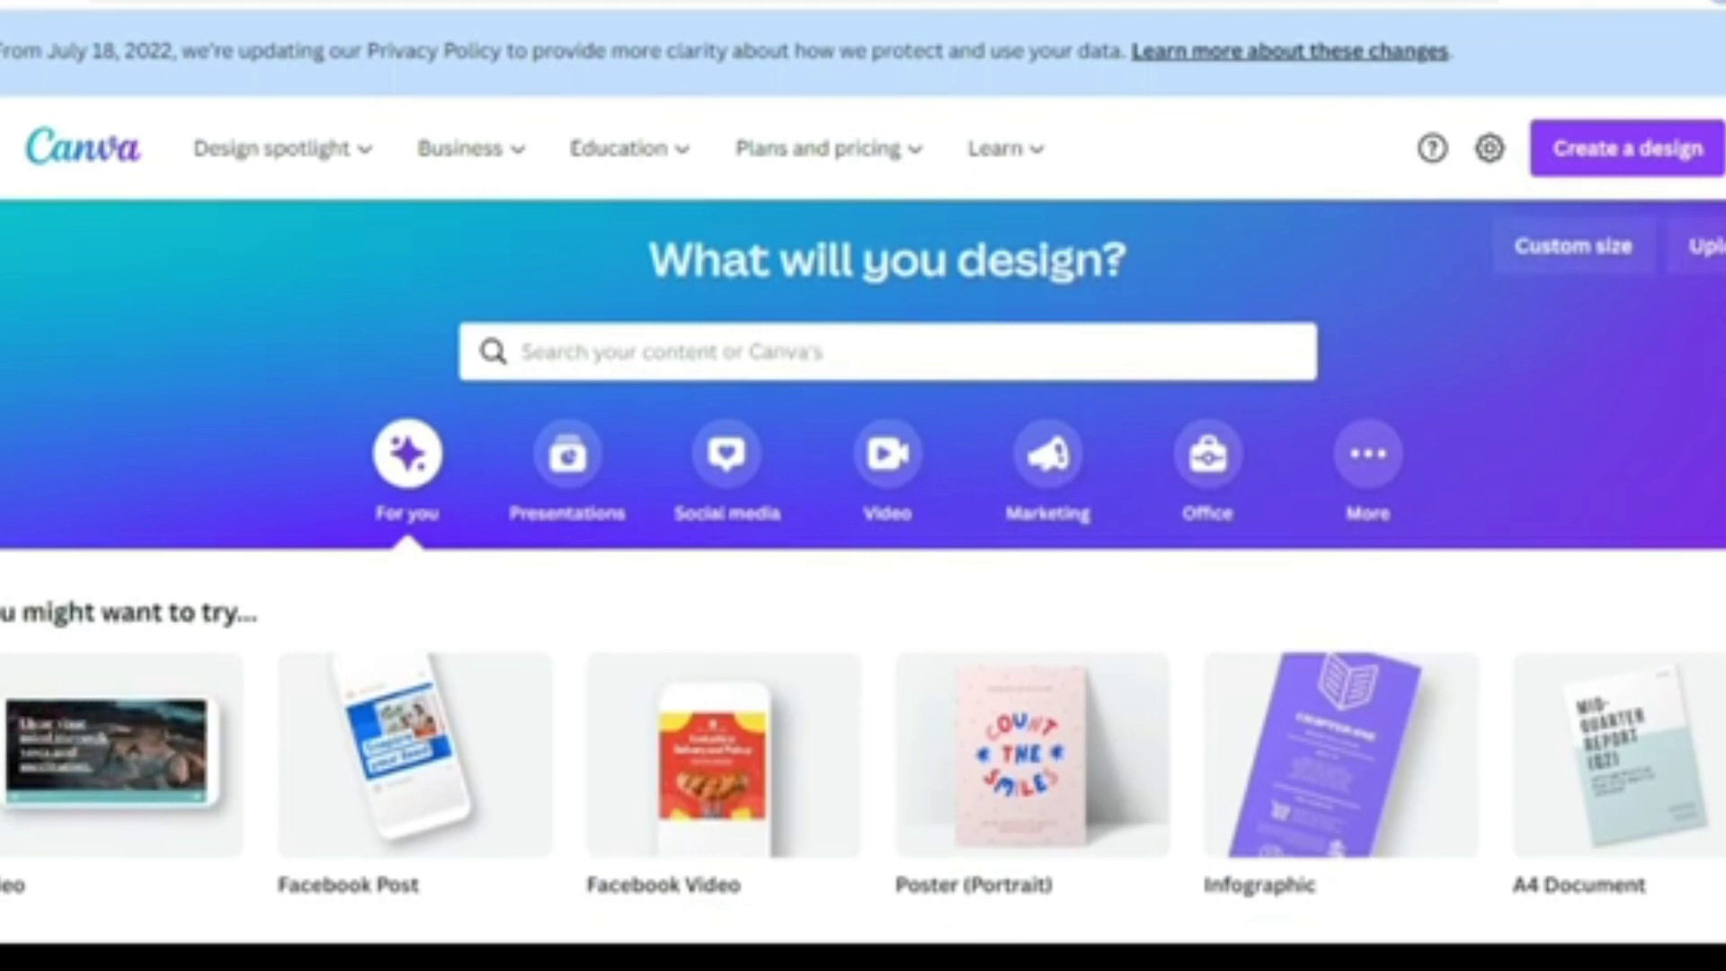
Step: Look through the home page's suggested design types, learning topics and recent designs
scroll(863, 539, "down", 2)
scroll(863, 540, "down", 1)
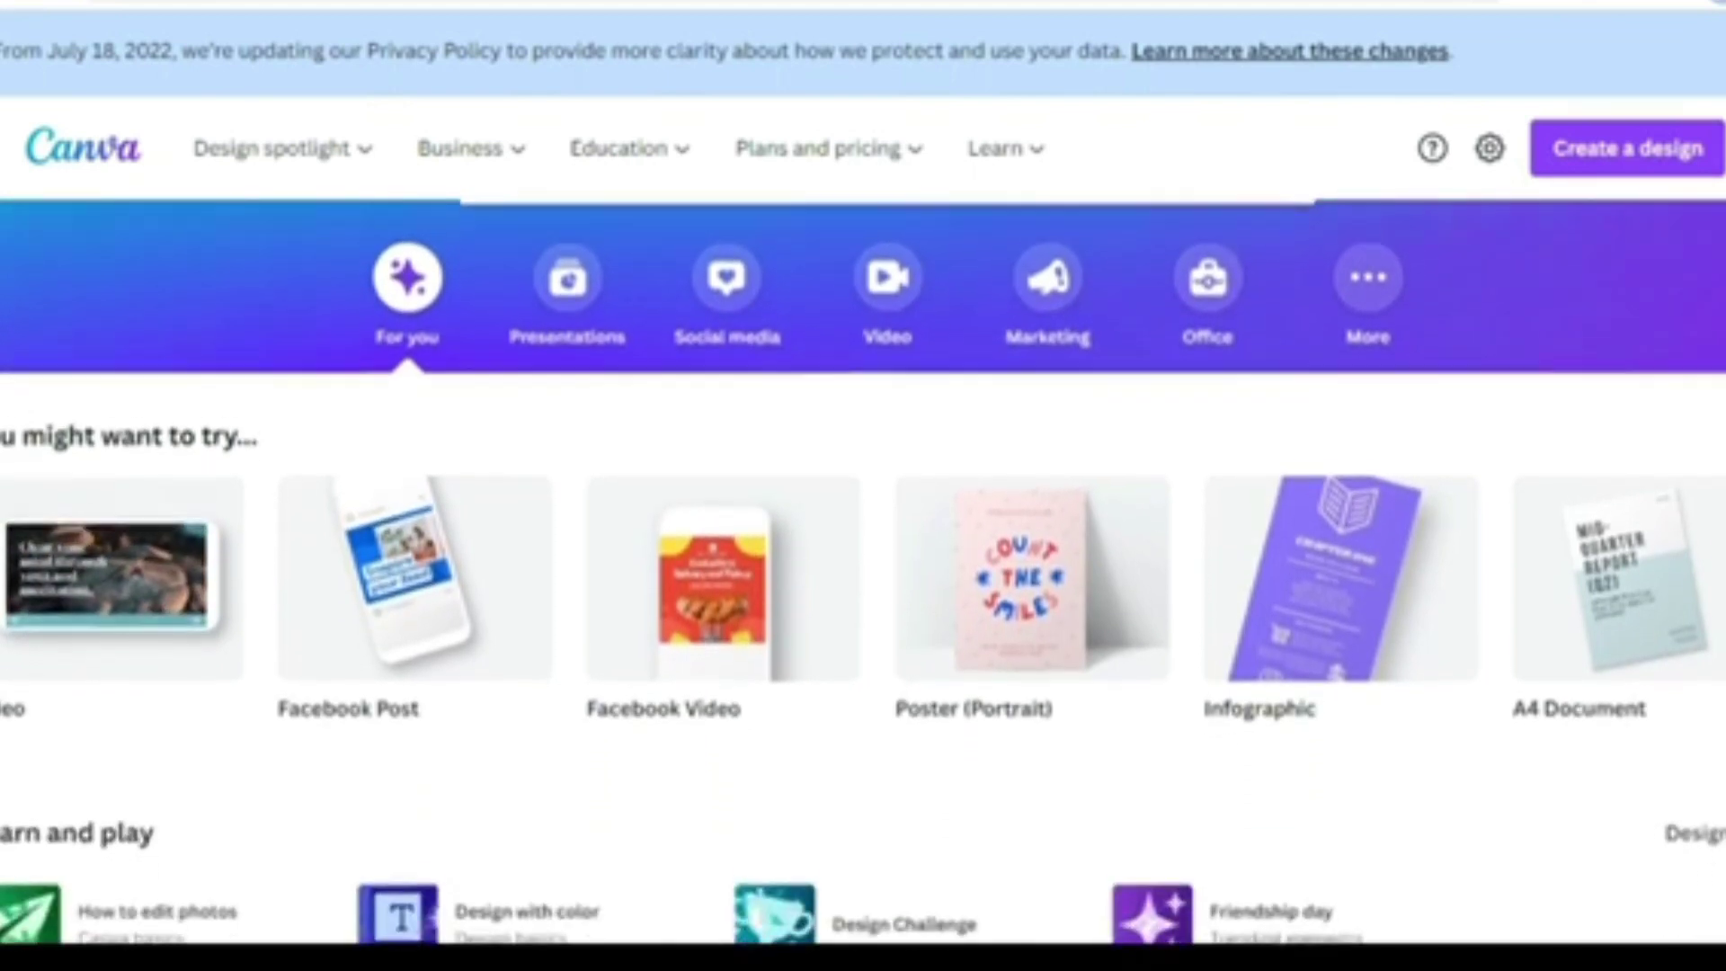
scroll(863, 540, "down", 2)
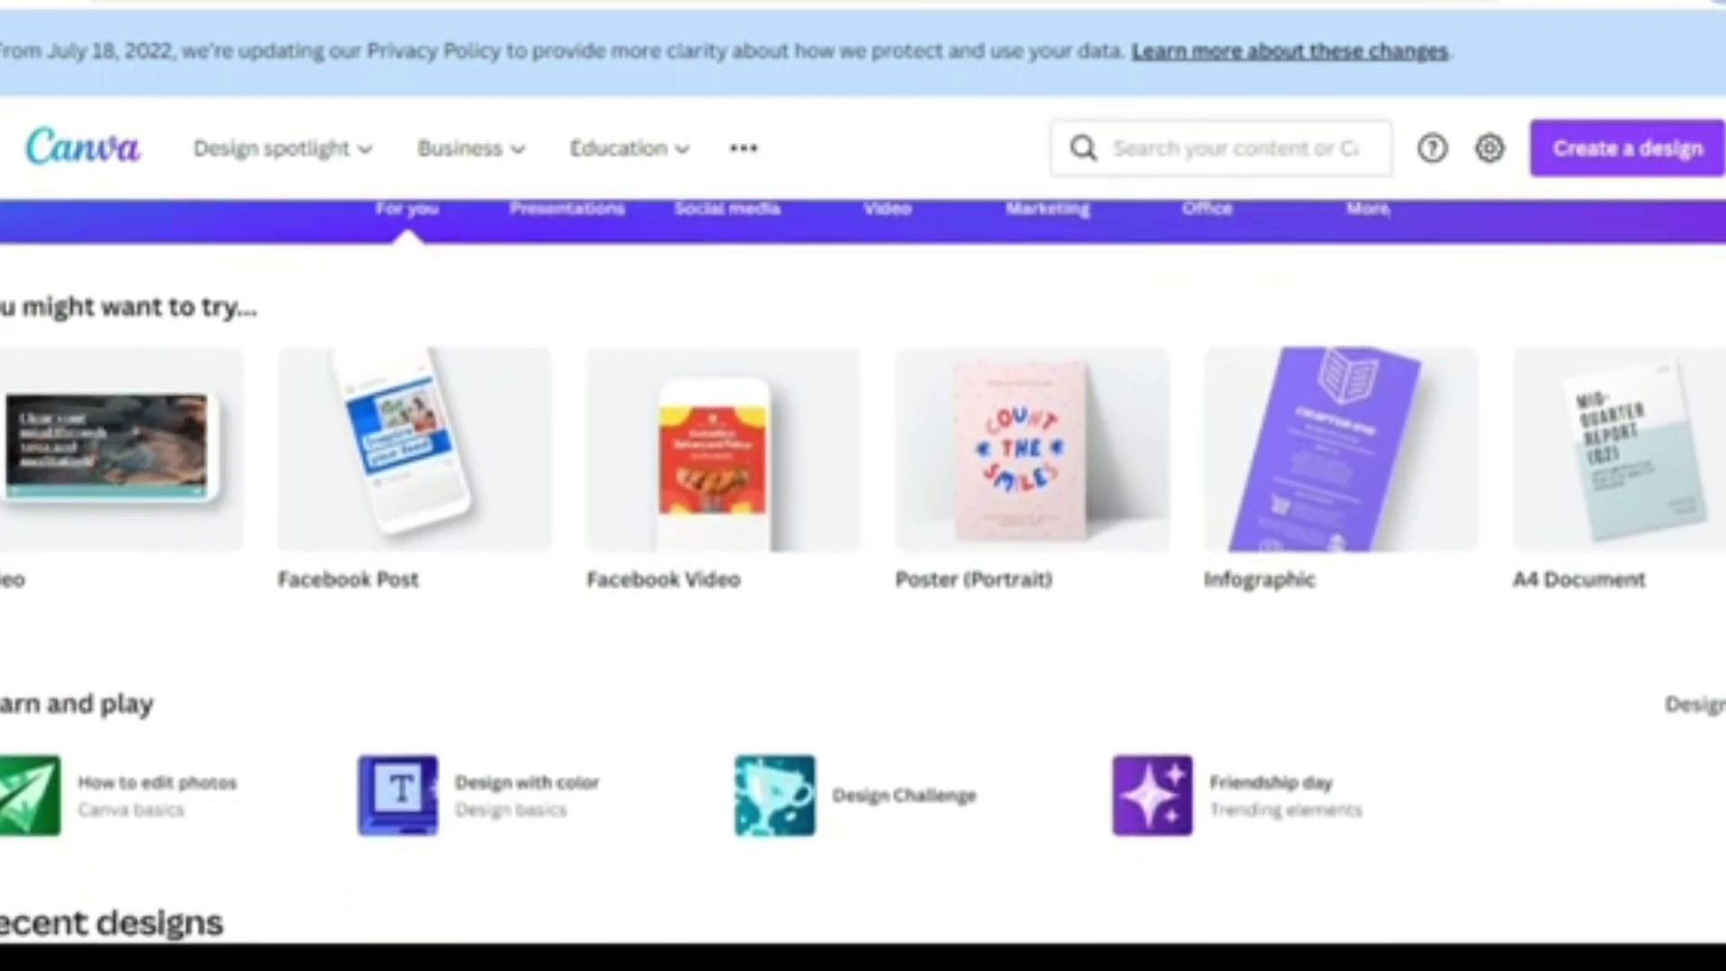
scroll(863, 539, "down", 1)
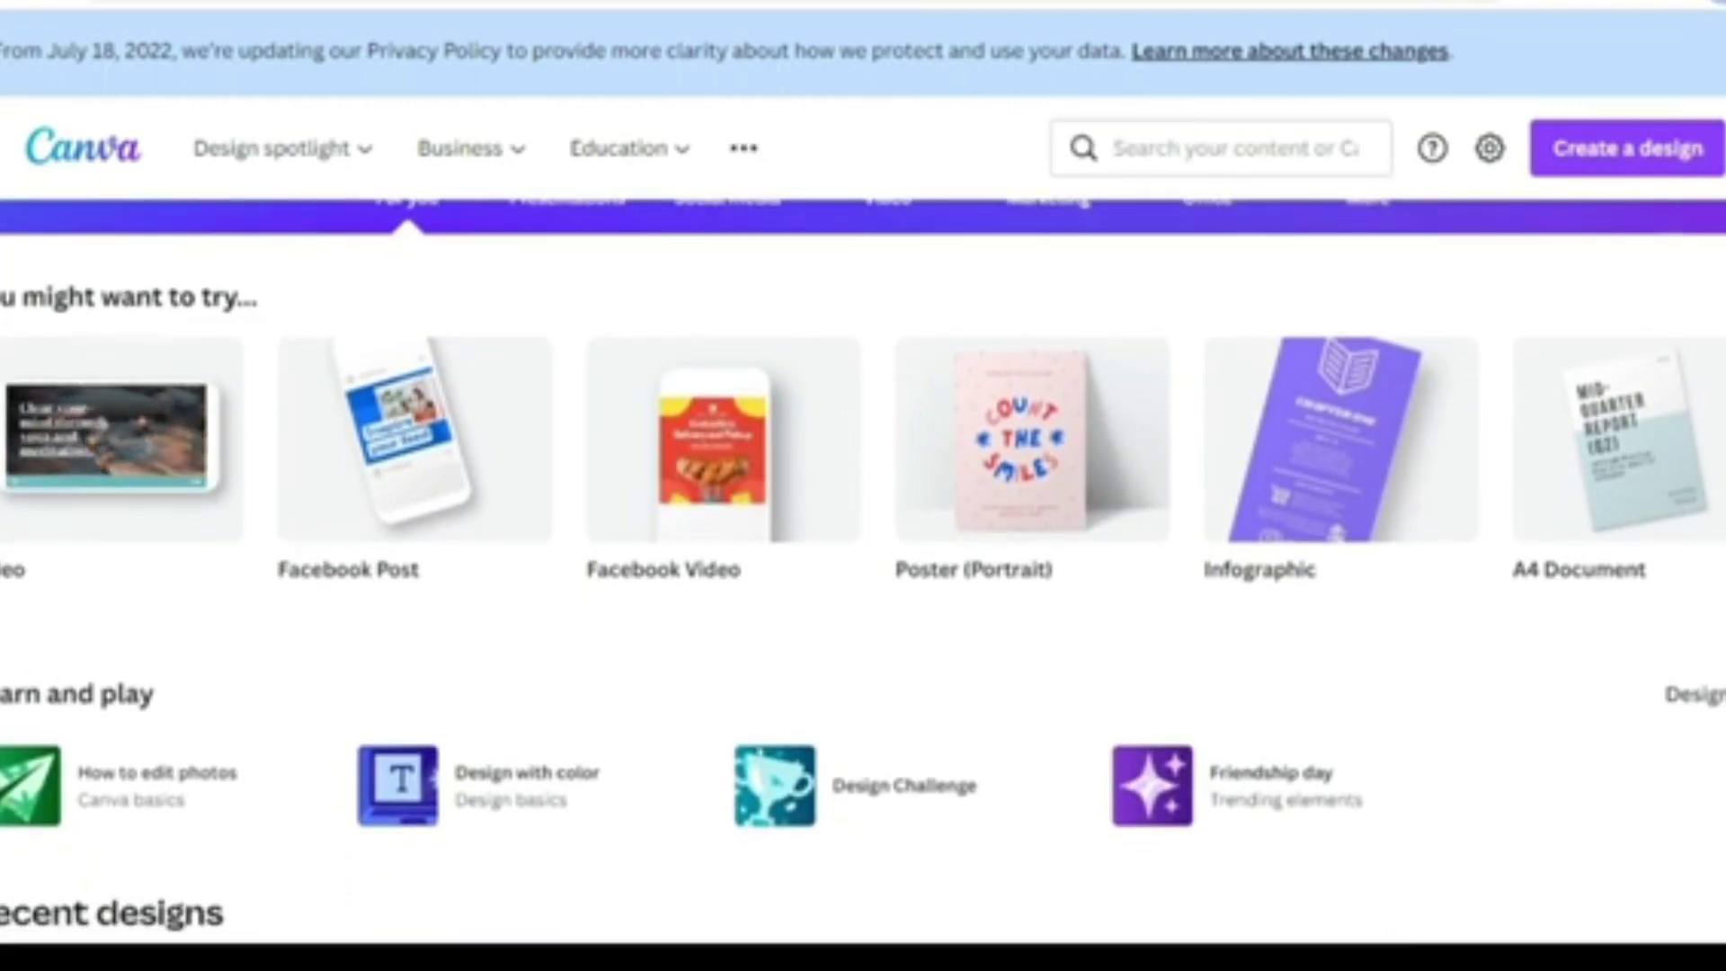
scroll(863, 540, "down", 1)
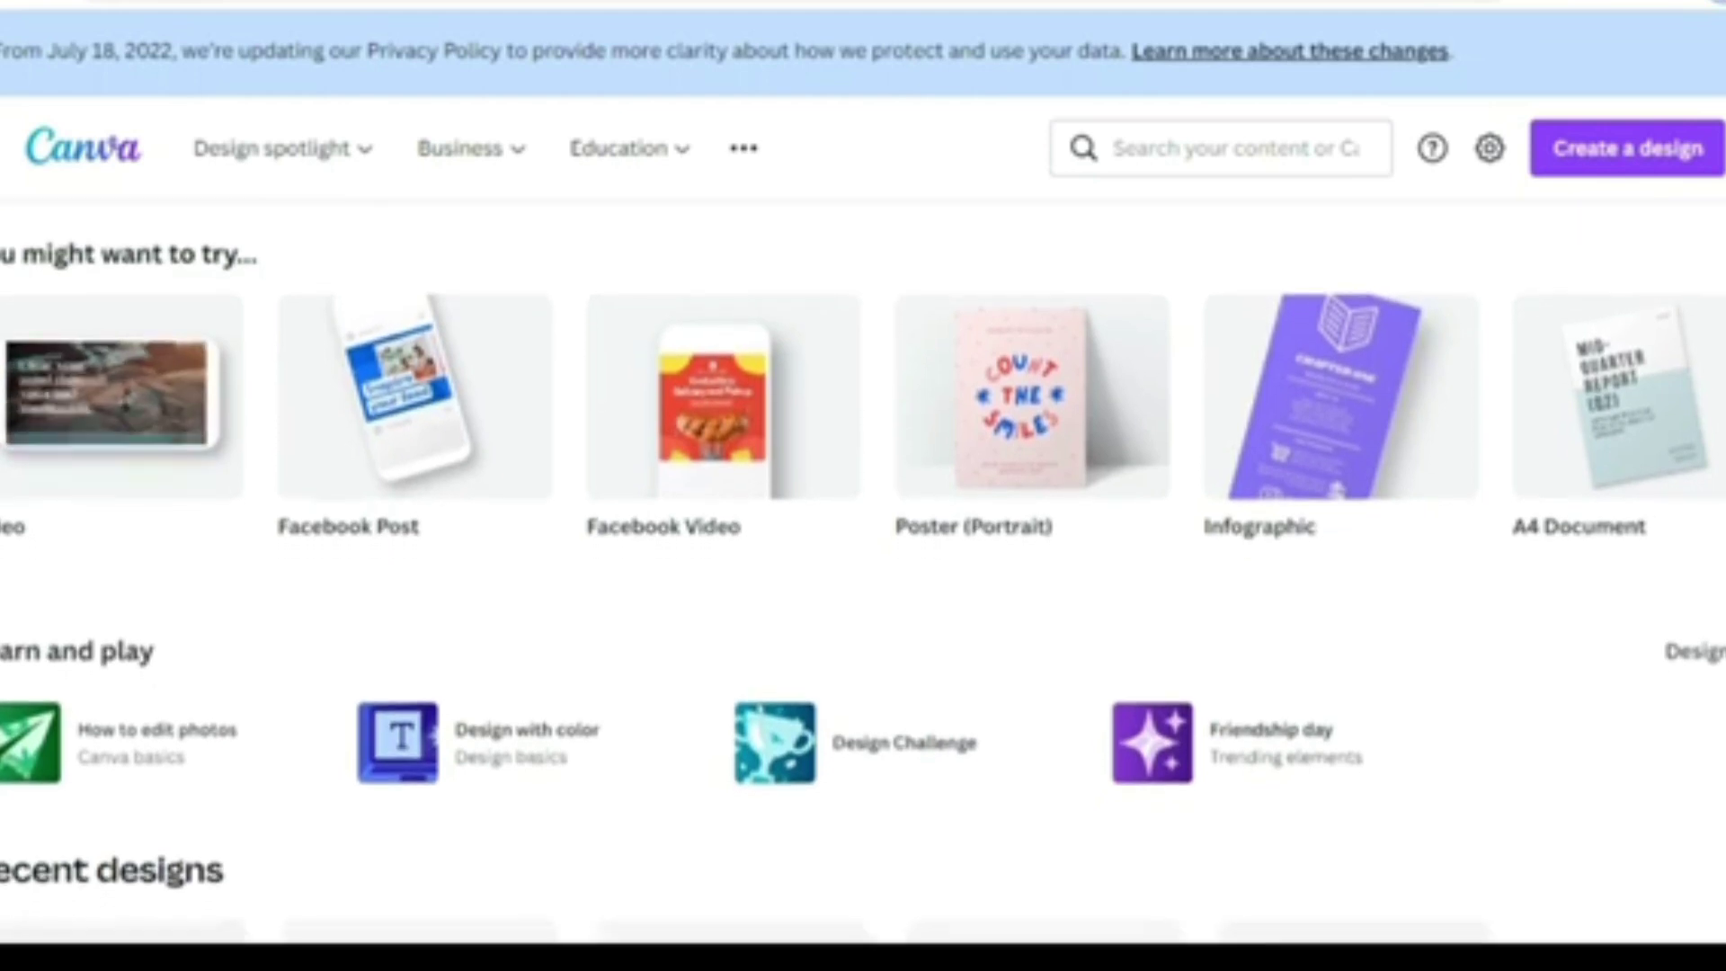
scroll(863, 540, "down", 2)
scroll(863, 539, "down", 3)
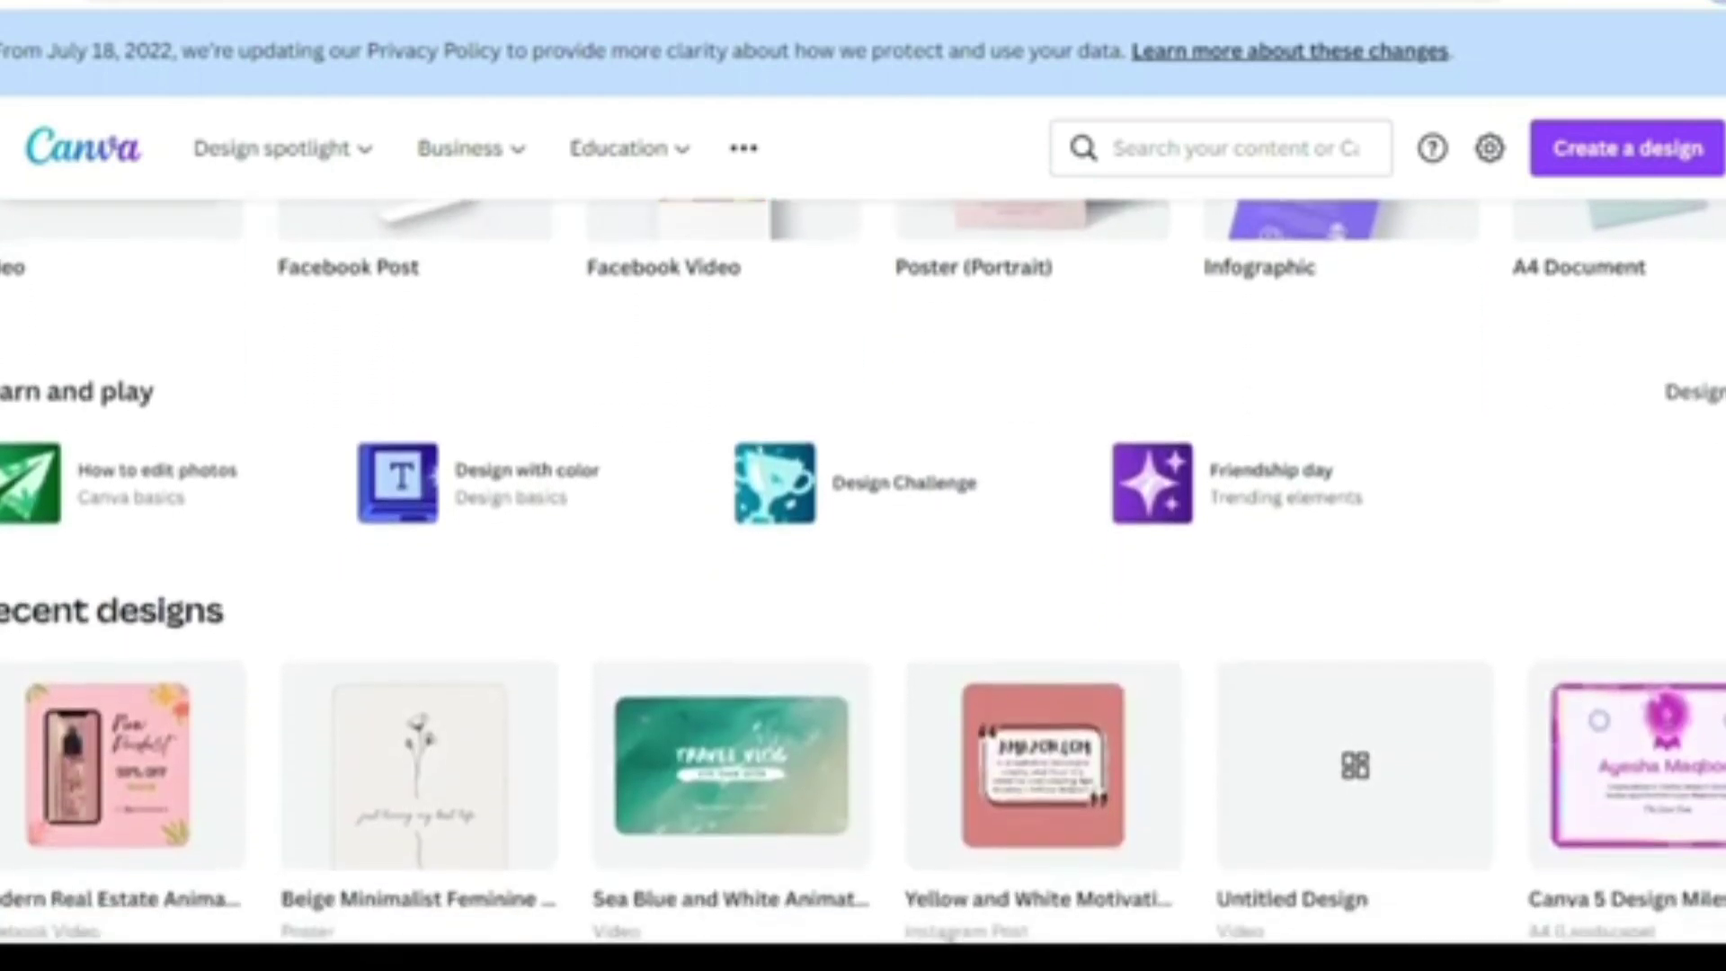
scroll(863, 539, "down", 2)
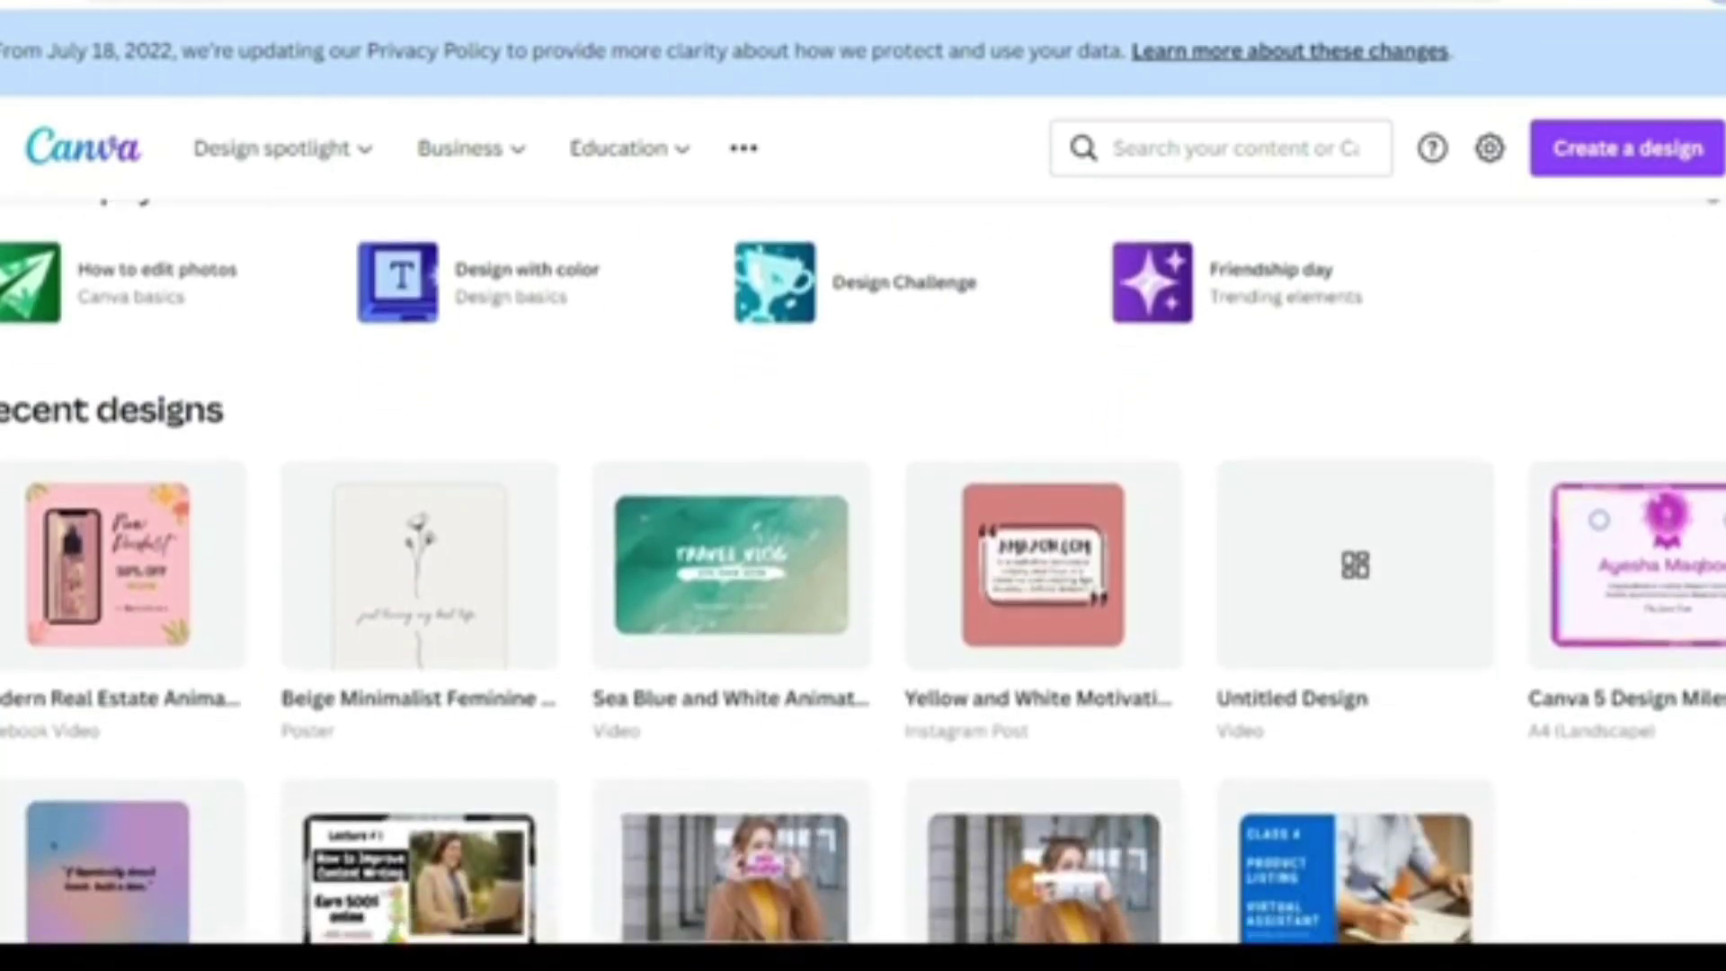
scroll(863, 539, "down", 1)
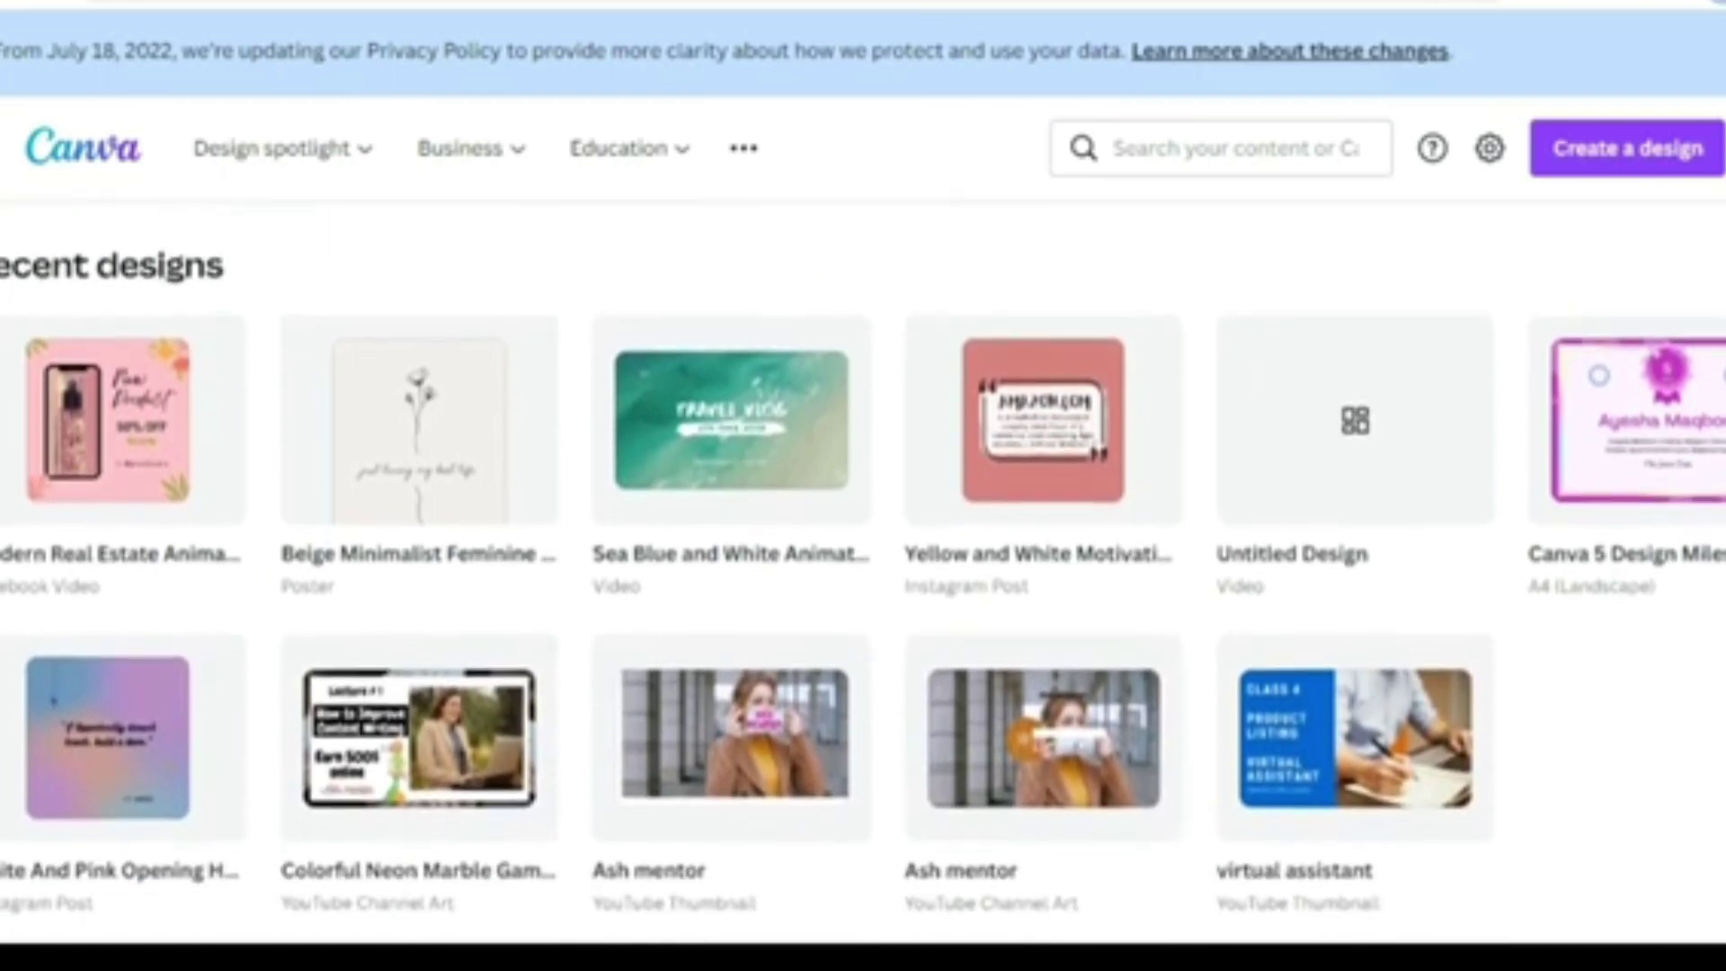
scroll(863, 539, "down", 1)
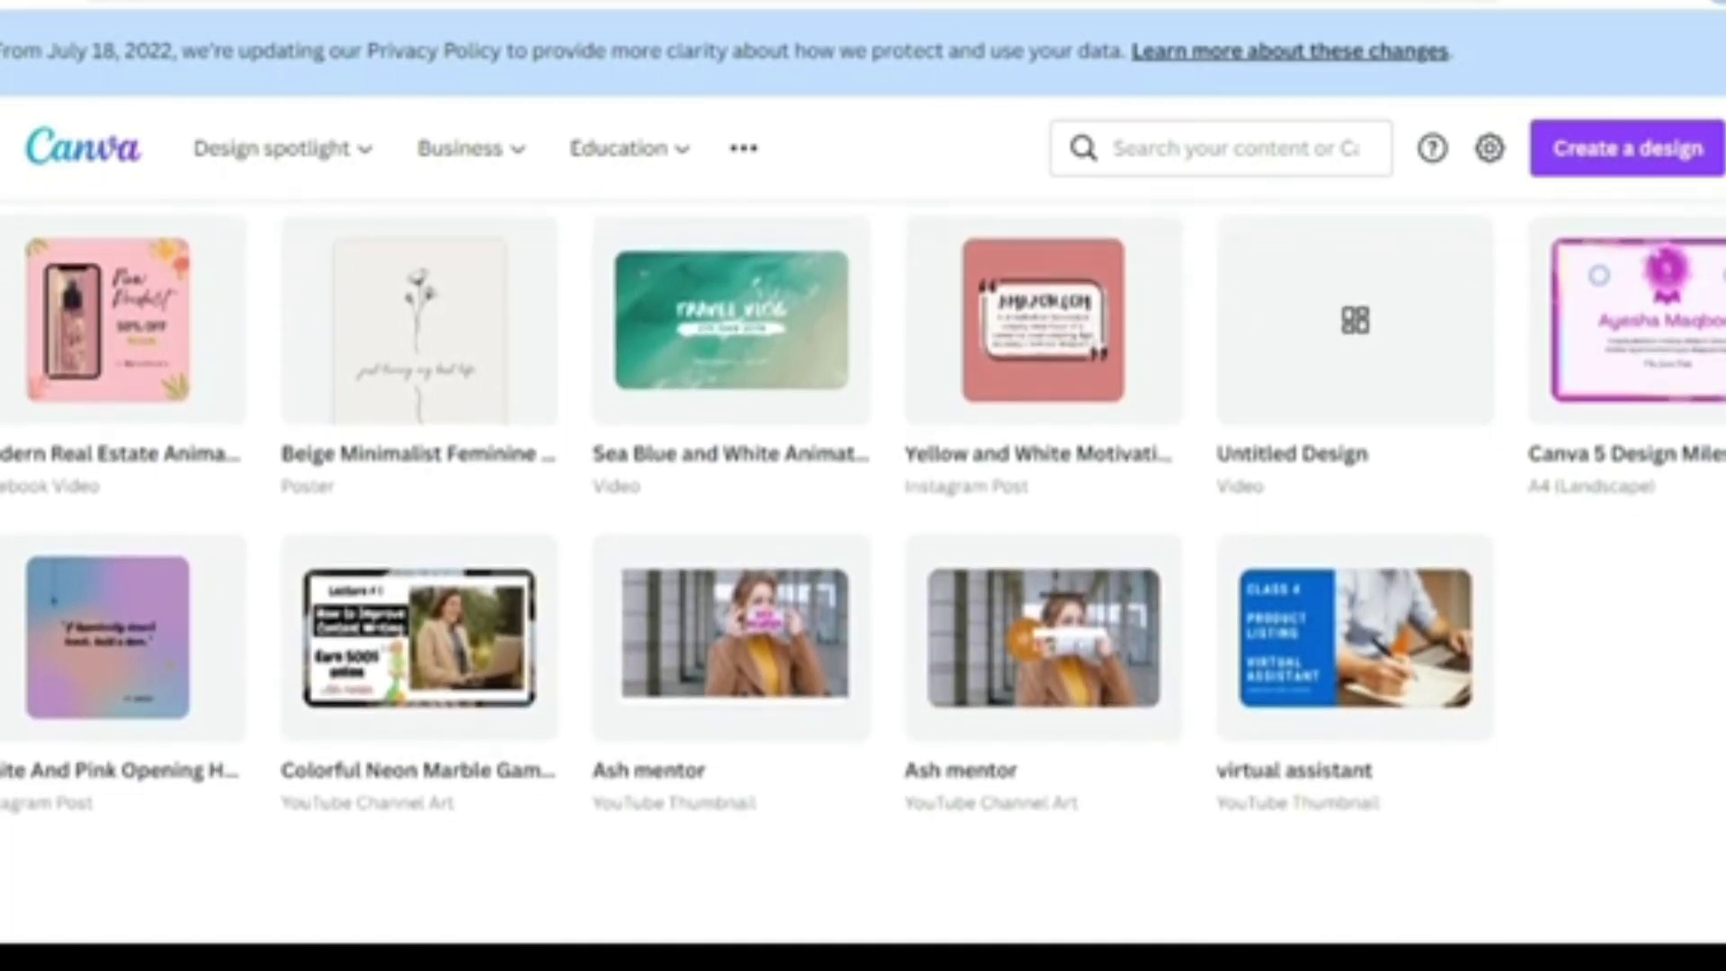
scroll(99, 184, "up", 6)
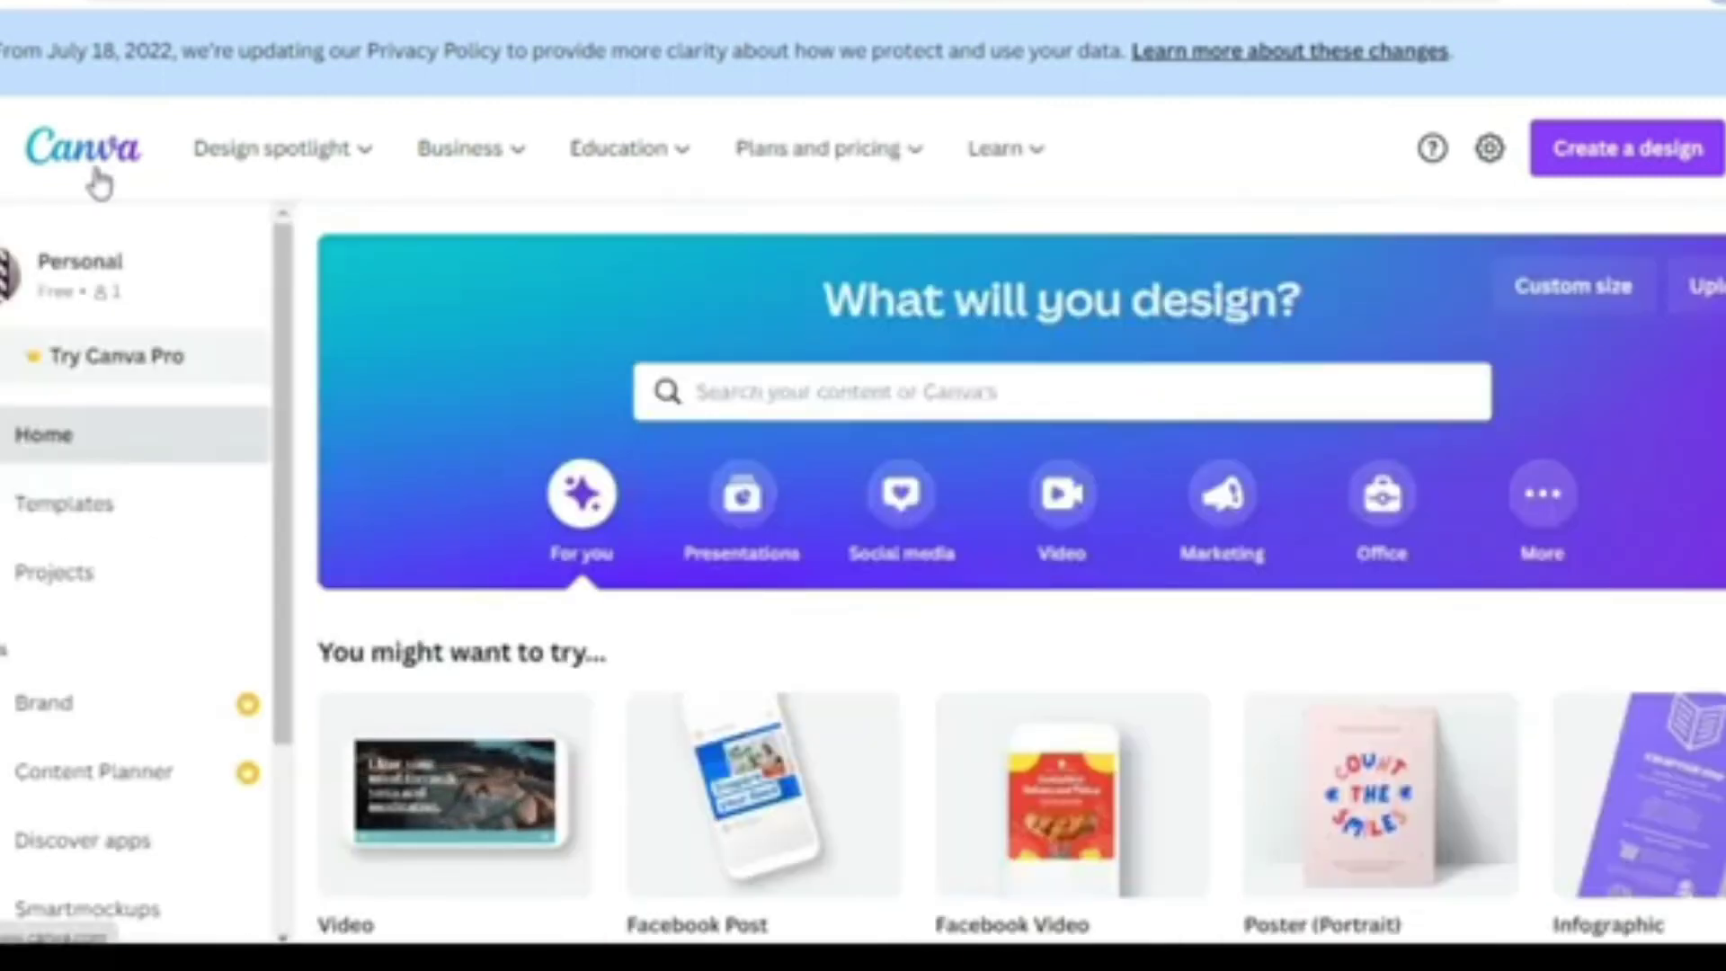
Step: Review the Design spotlight, Business, Education, Plans and pricing and Learn offerings, plus the account options
mouse_move(270, 149)
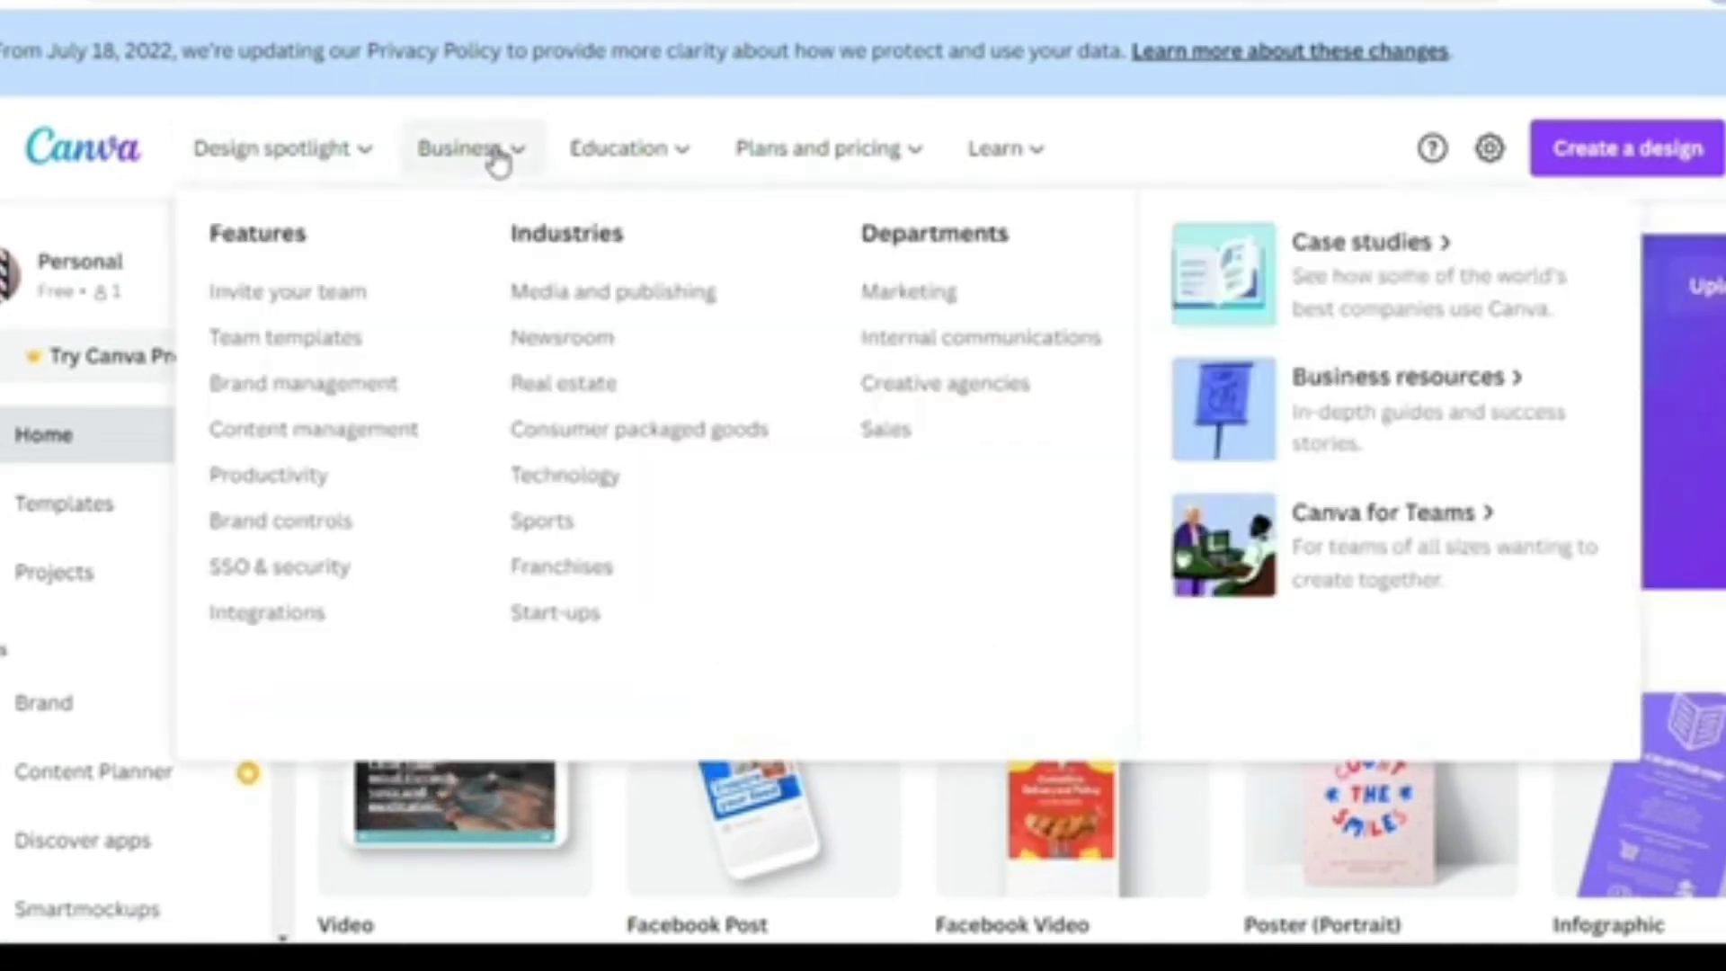
mouse_move(629, 157)
mouse_move(455, 150)
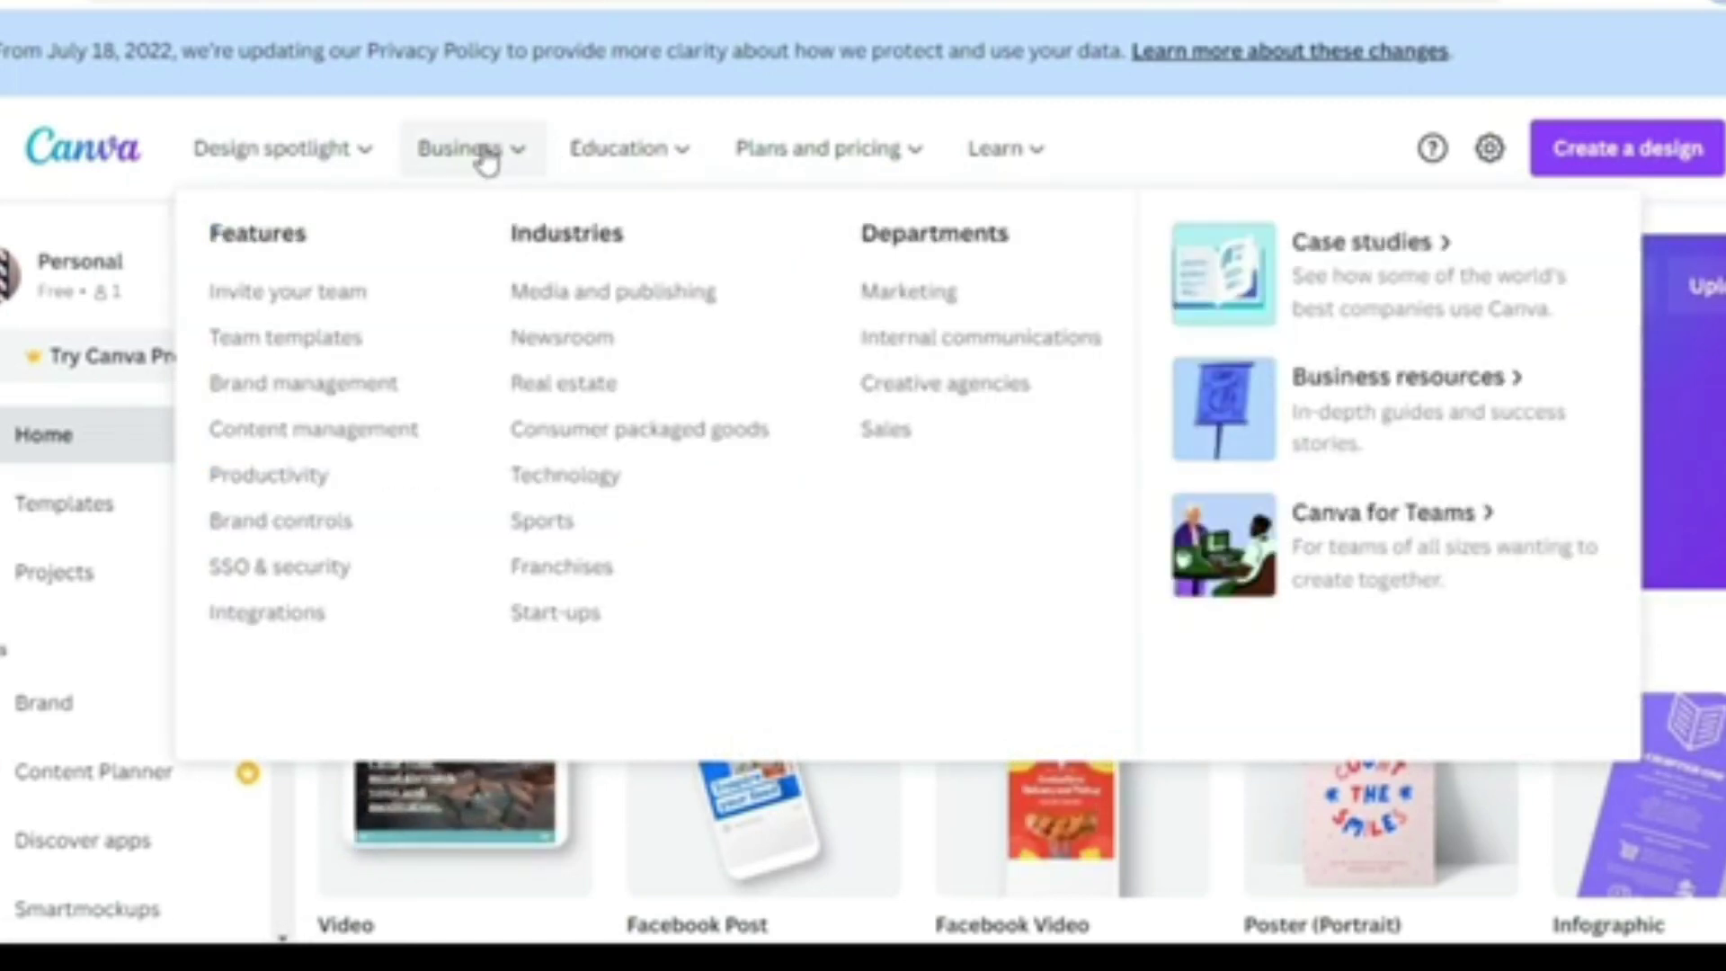
mouse_move(811, 167)
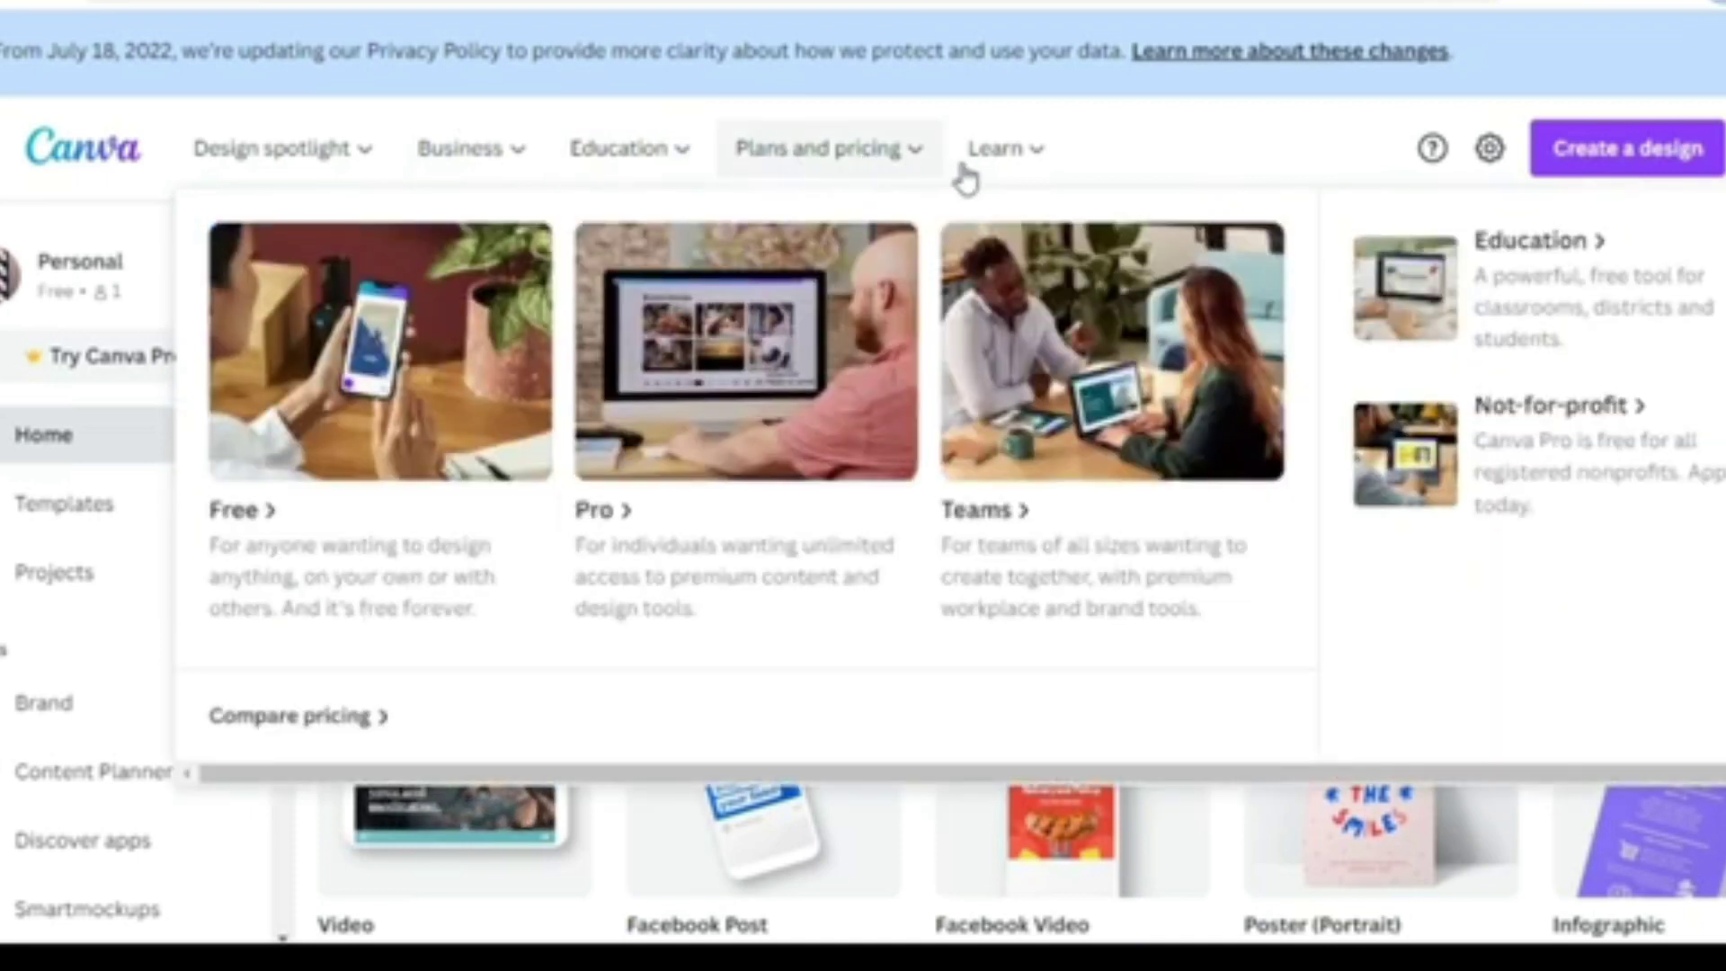
mouse_move(982, 176)
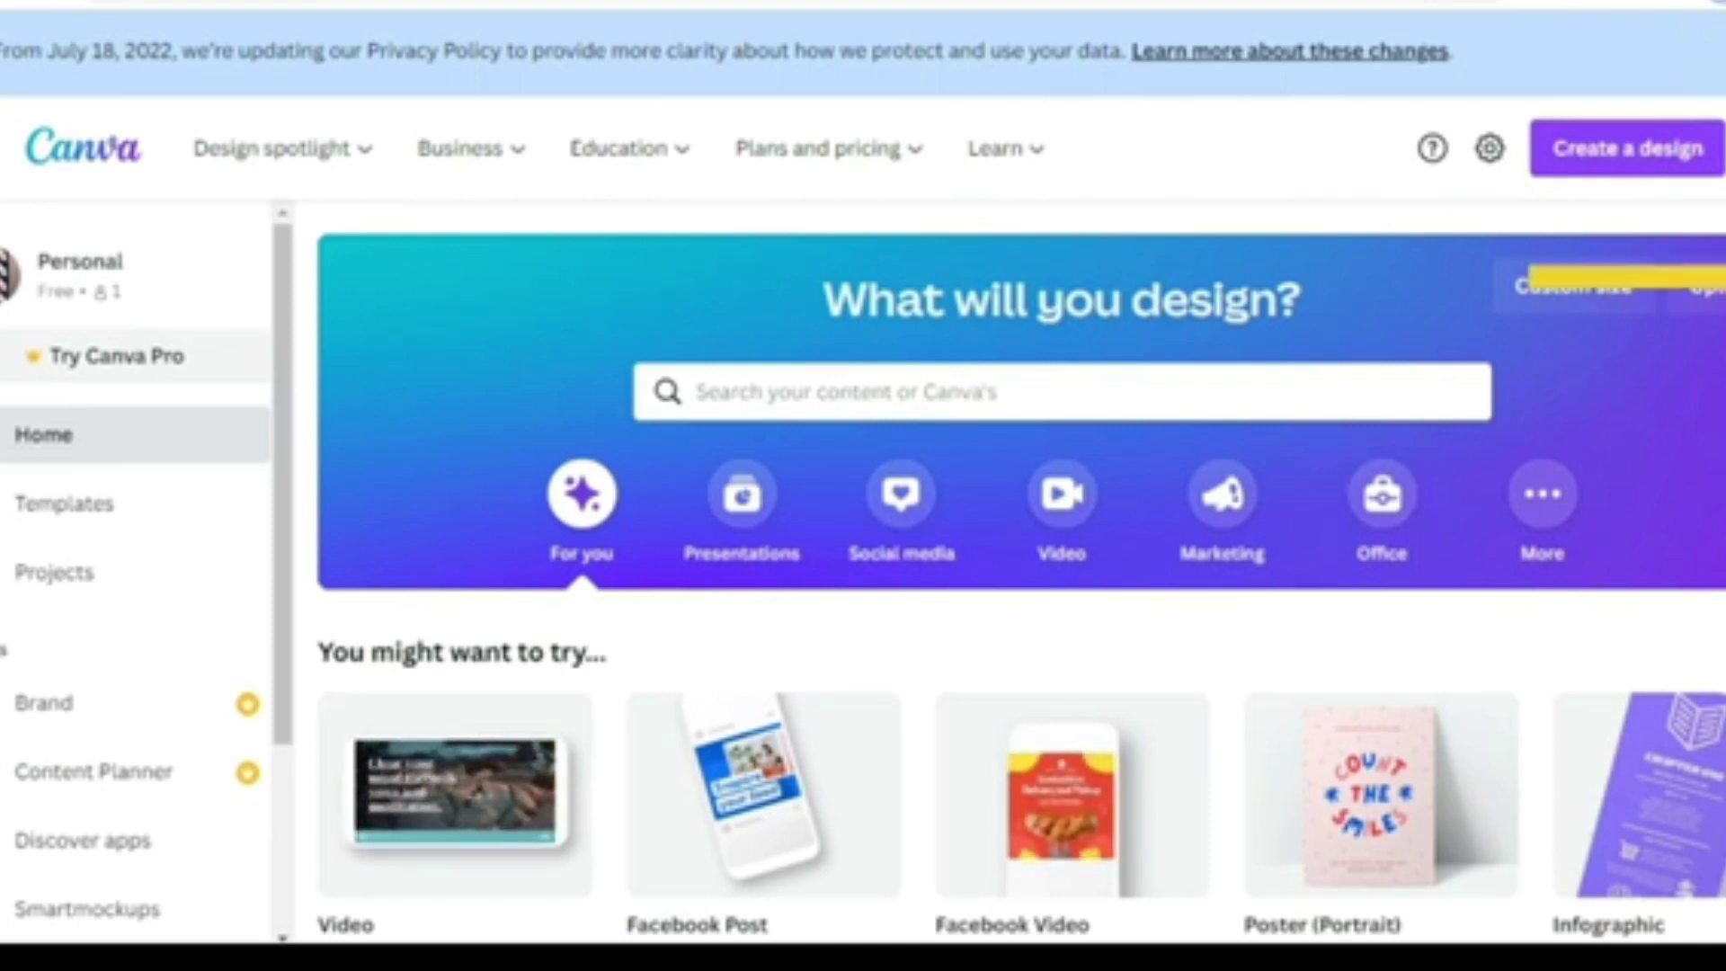
left_click(1721, 148)
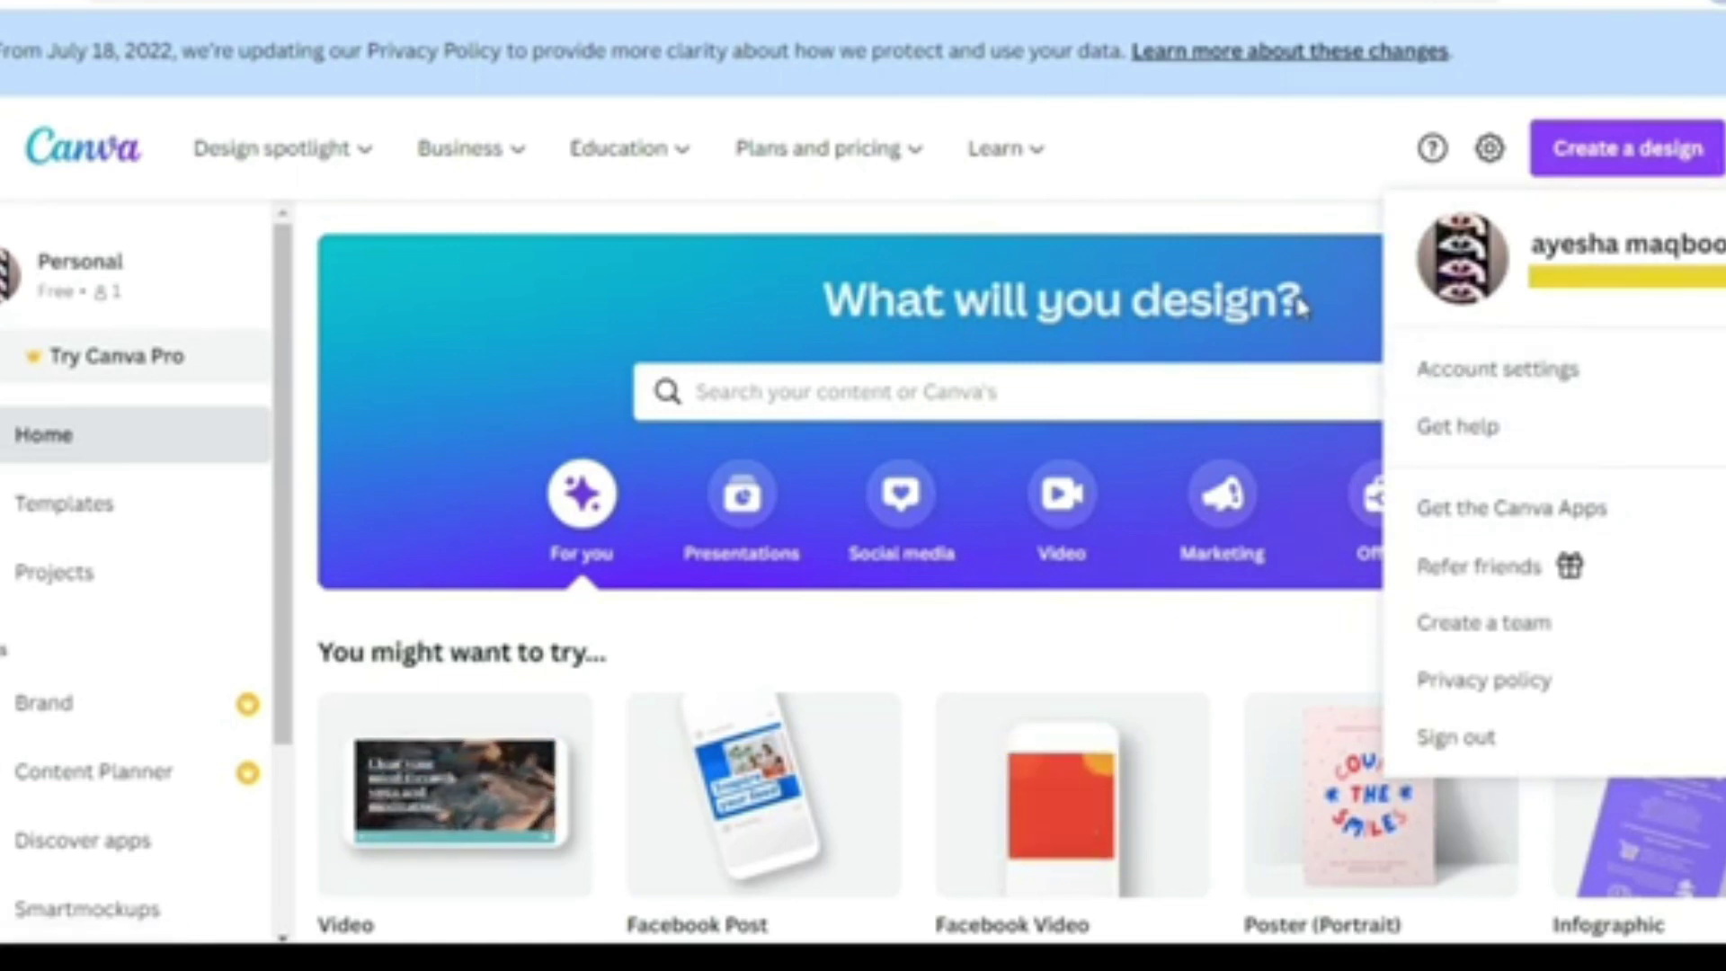
left_click(1203, 216)
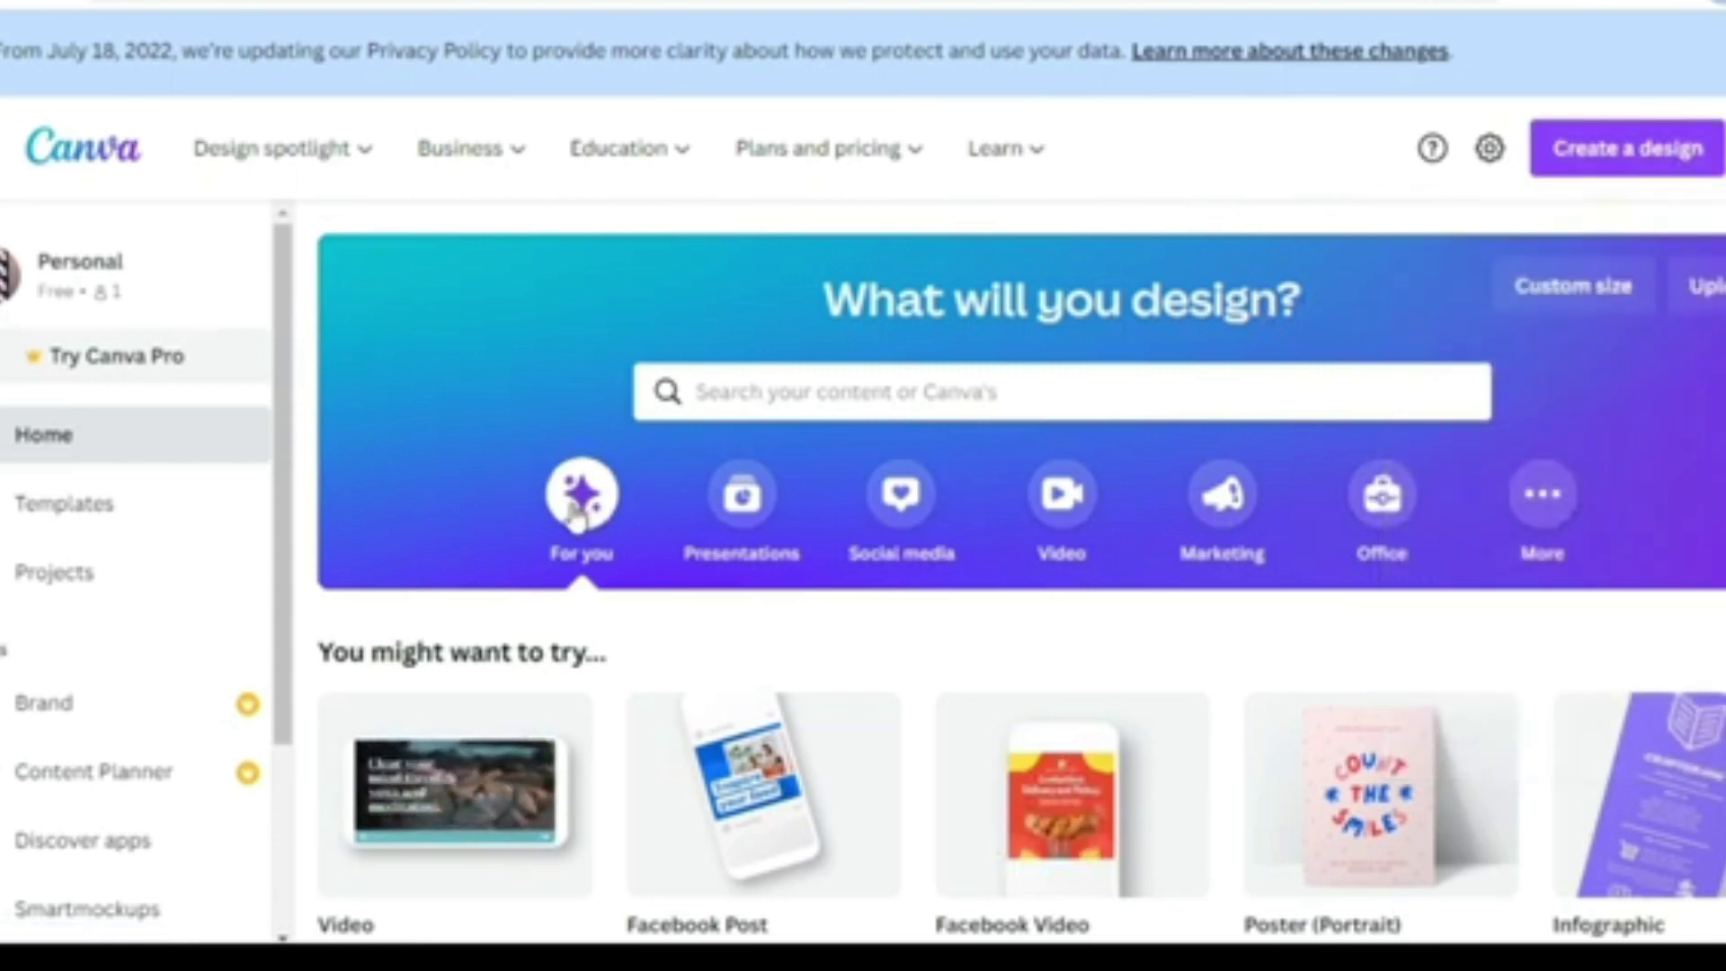
Step: Show the Presentations category and browse its 16:9, talking, mobile-first, 4:3 and brainstorm templates
scroll(589, 517, "down", 3)
scroll(1020, 551, "down", 1)
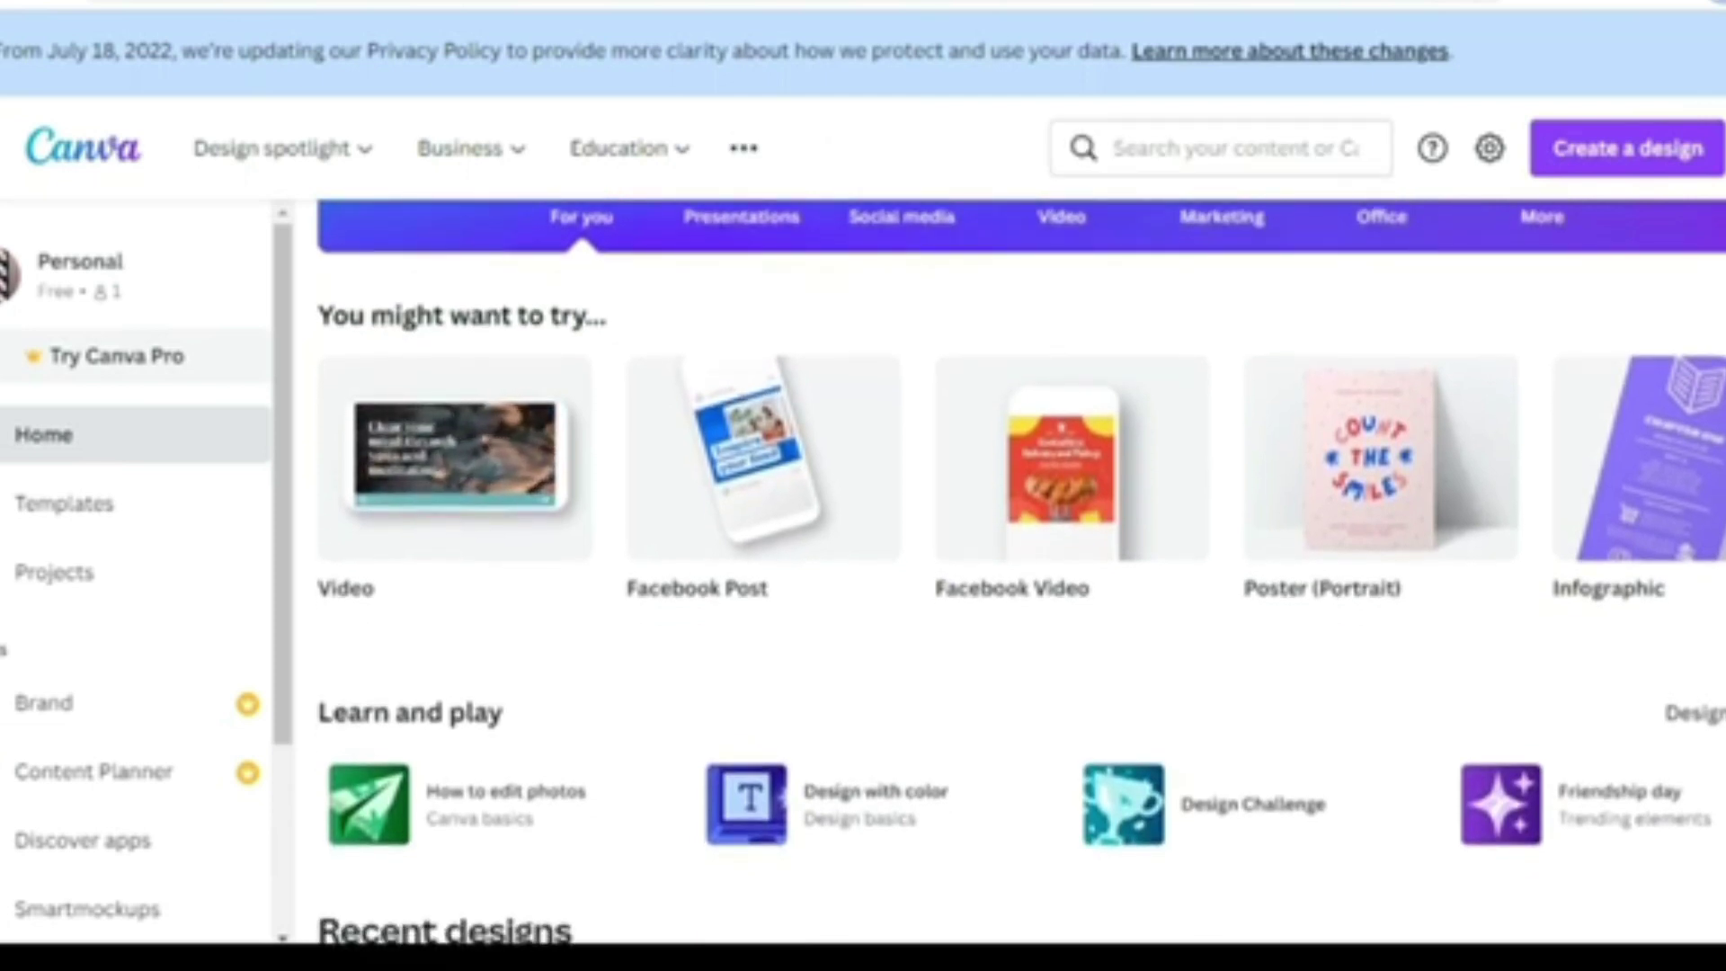
scroll(1020, 573, "down", 1)
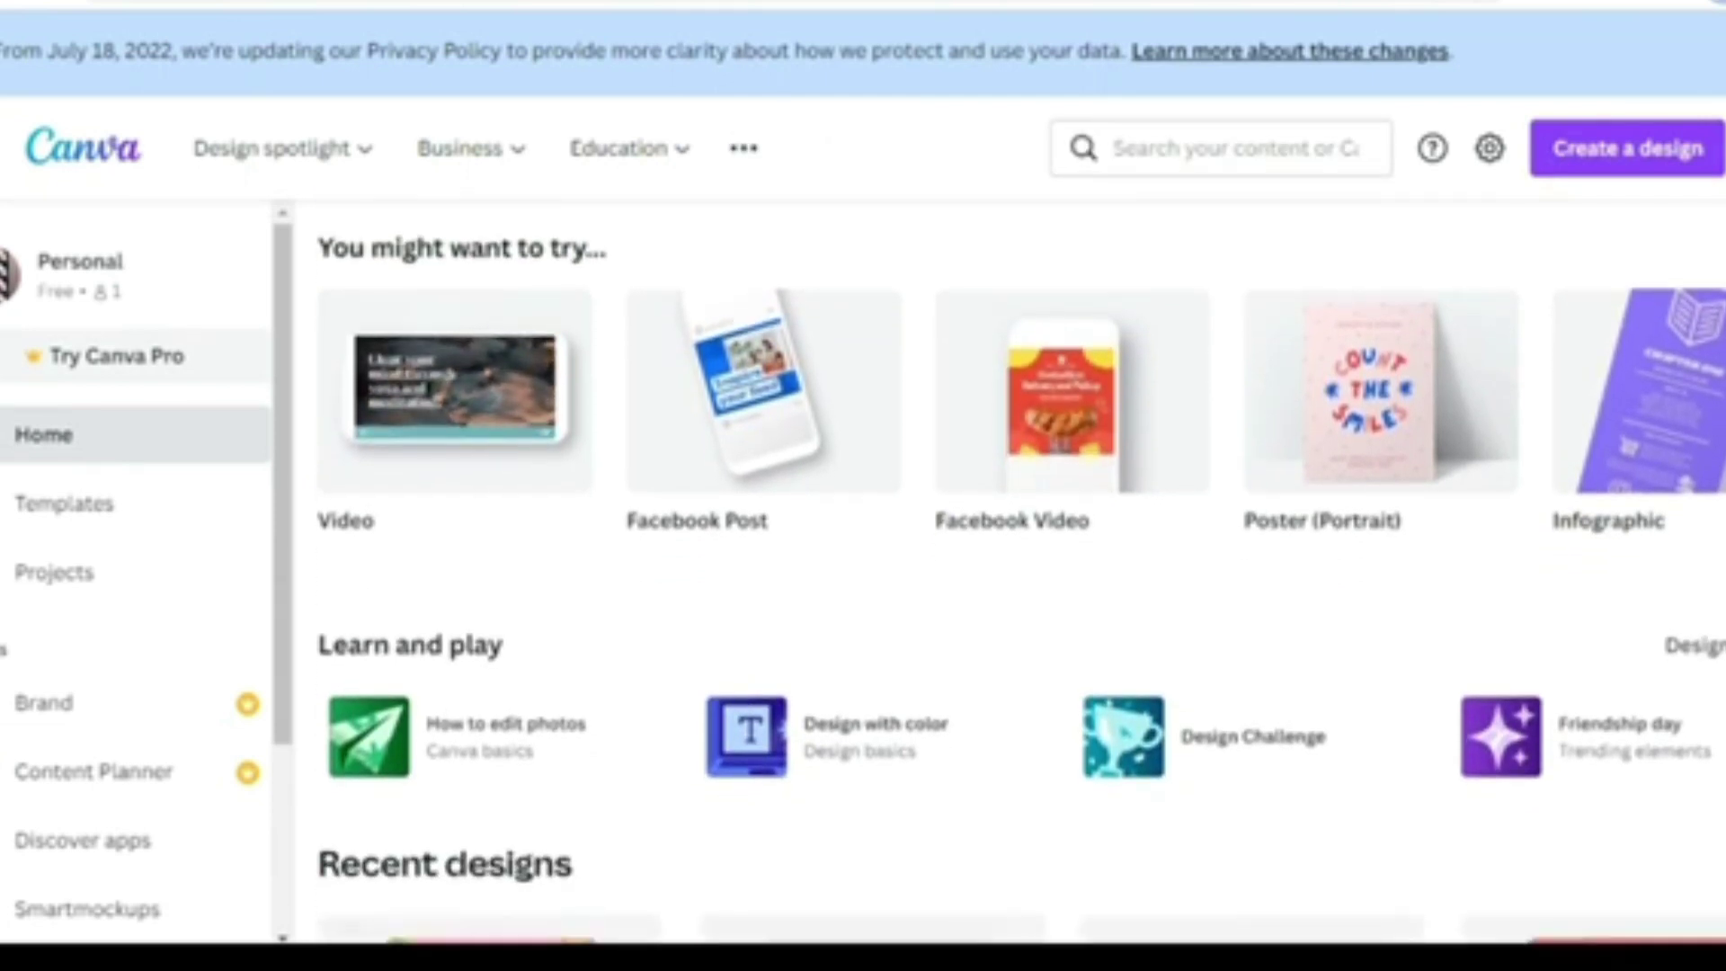
scroll(1084, 360, "up", 2)
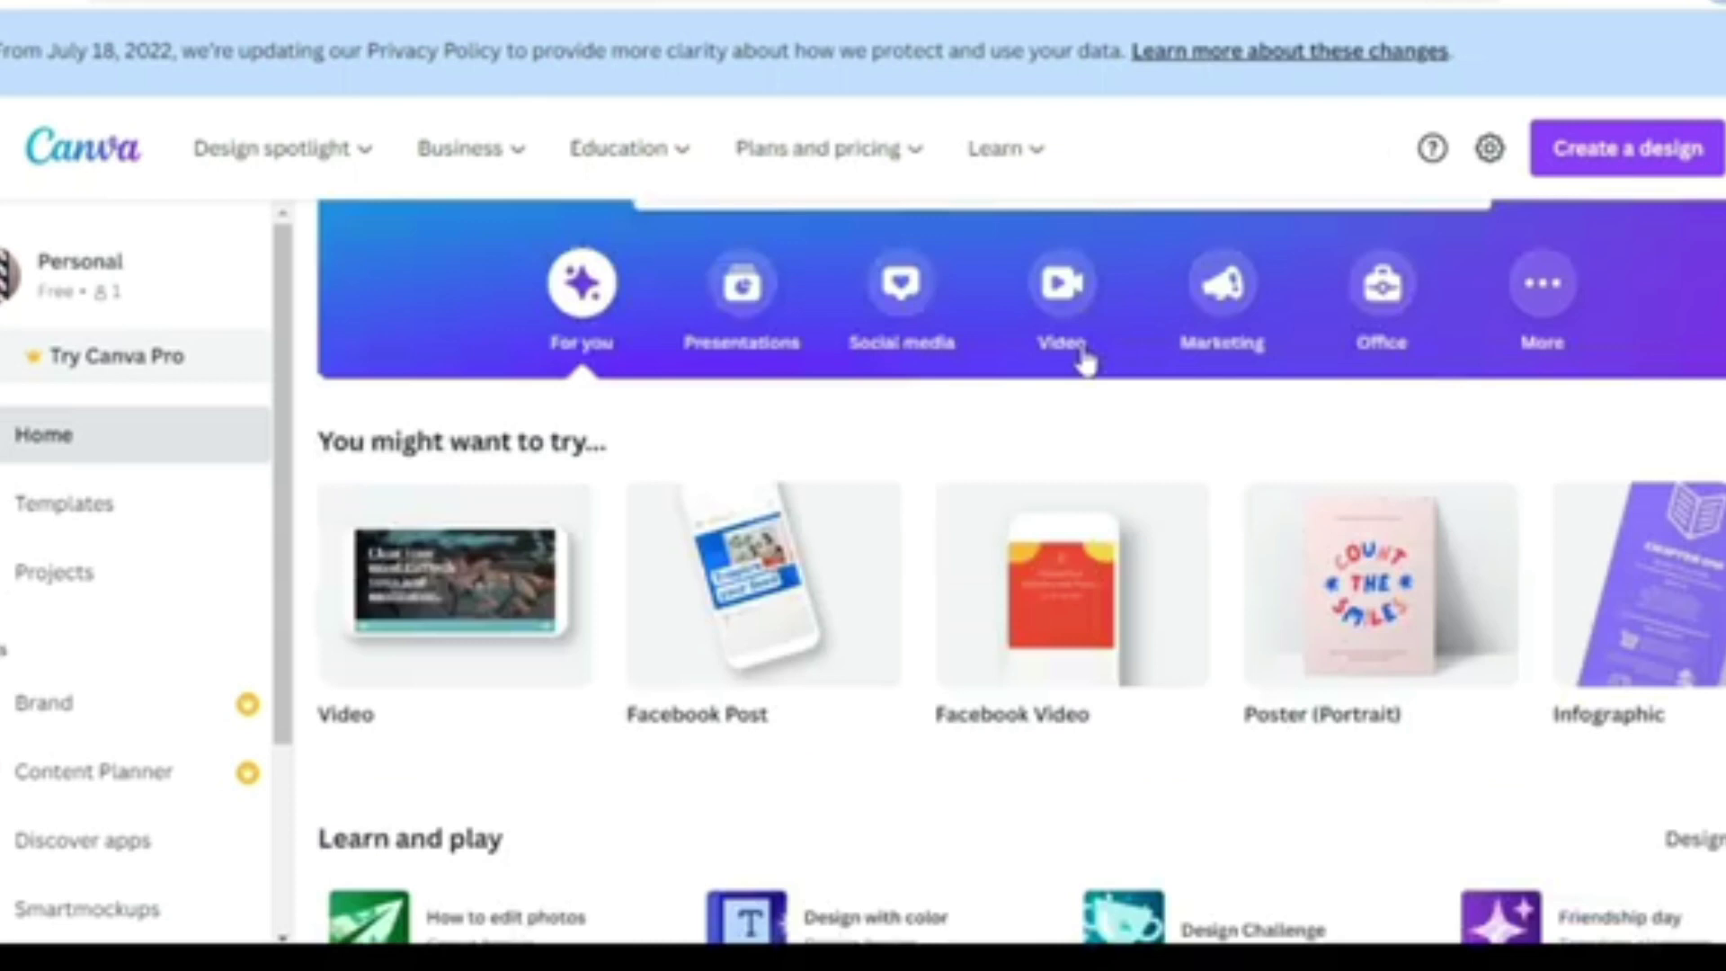
left_click(755, 296)
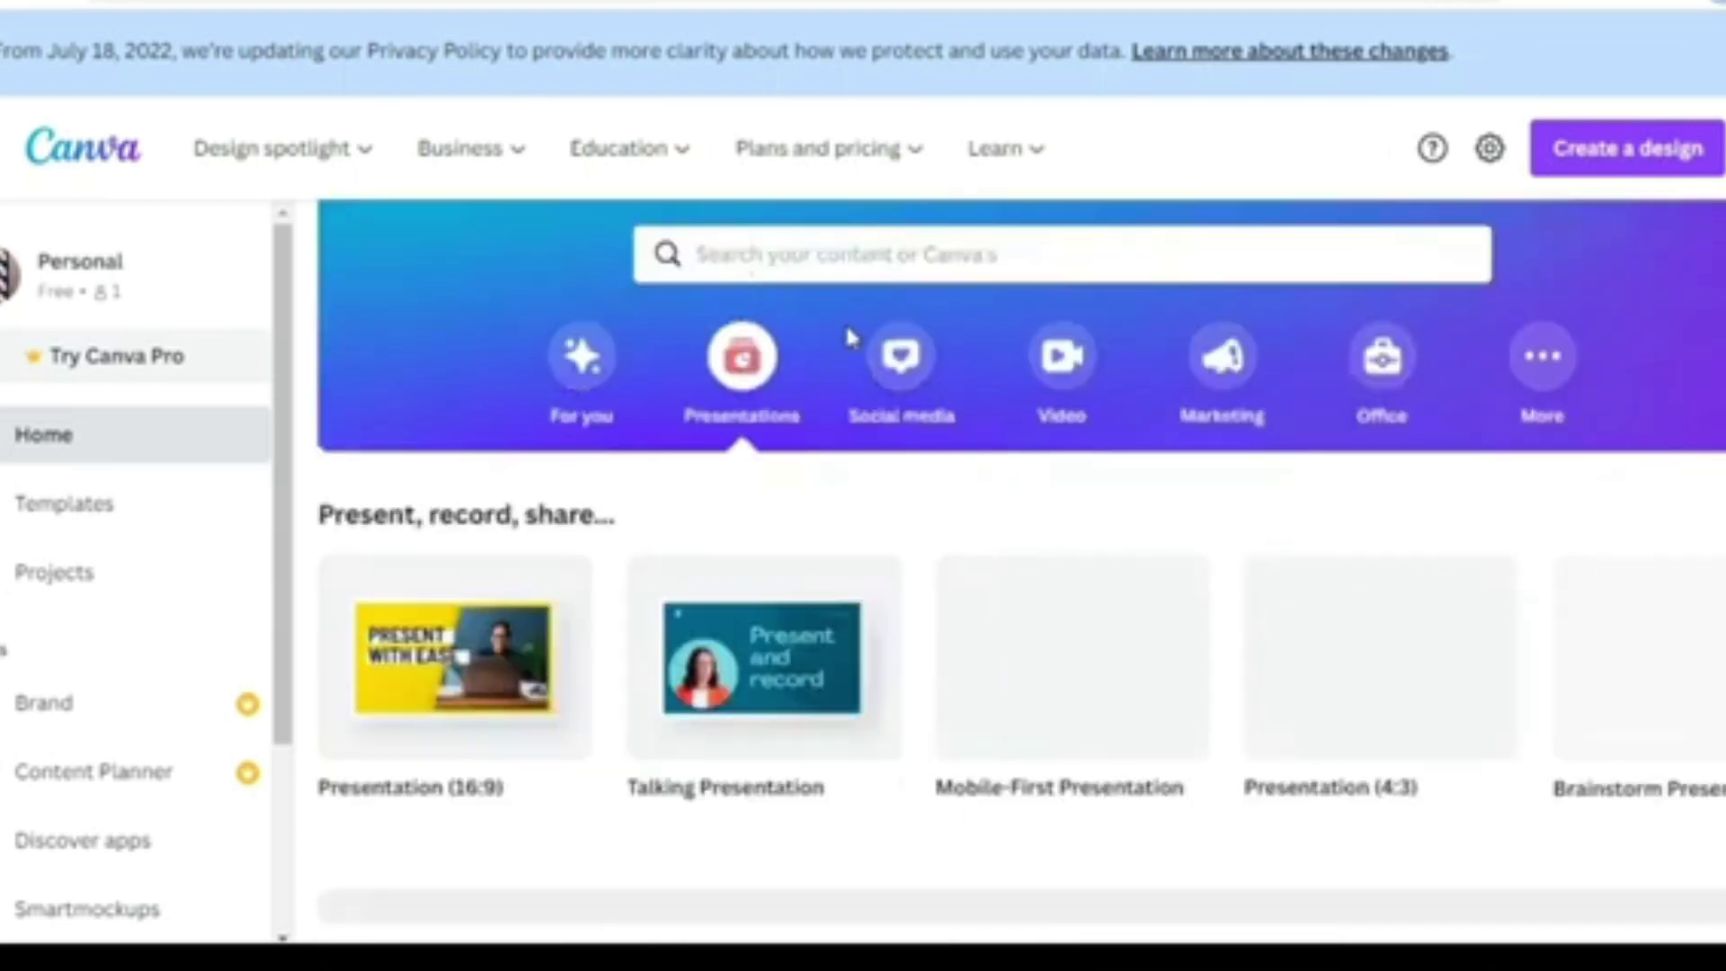
scroll(752, 276, "down", 7)
scroll(1020, 567, "down", 2)
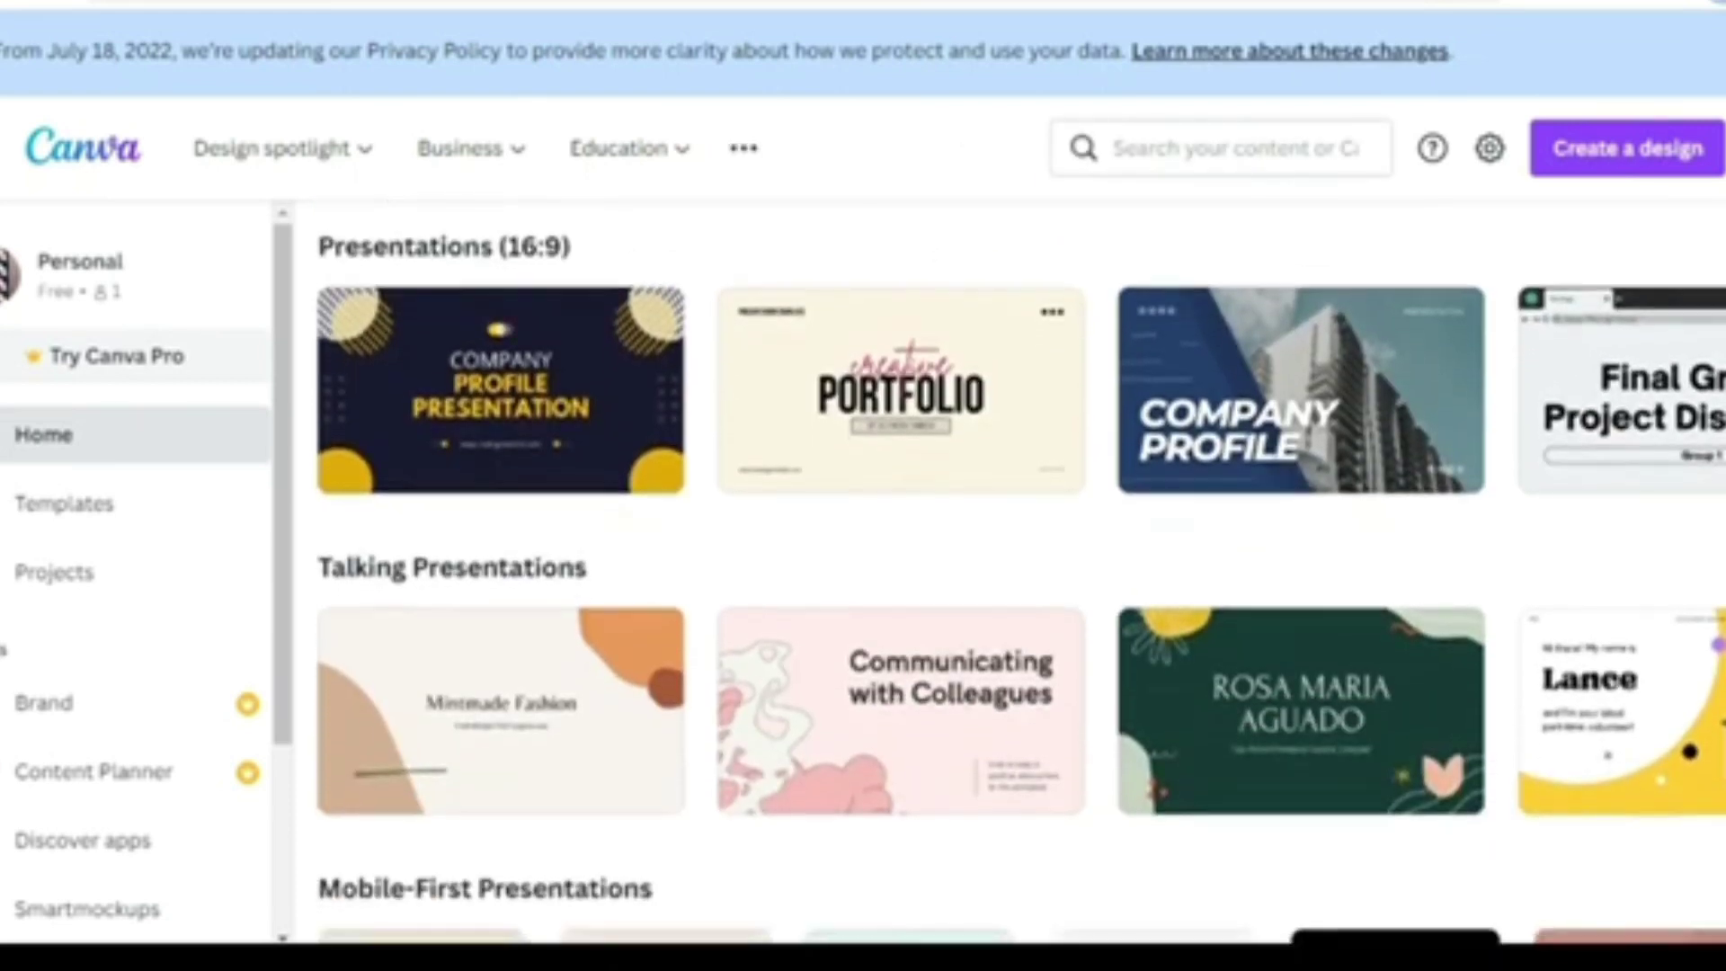
scroll(1020, 568, "down", 2)
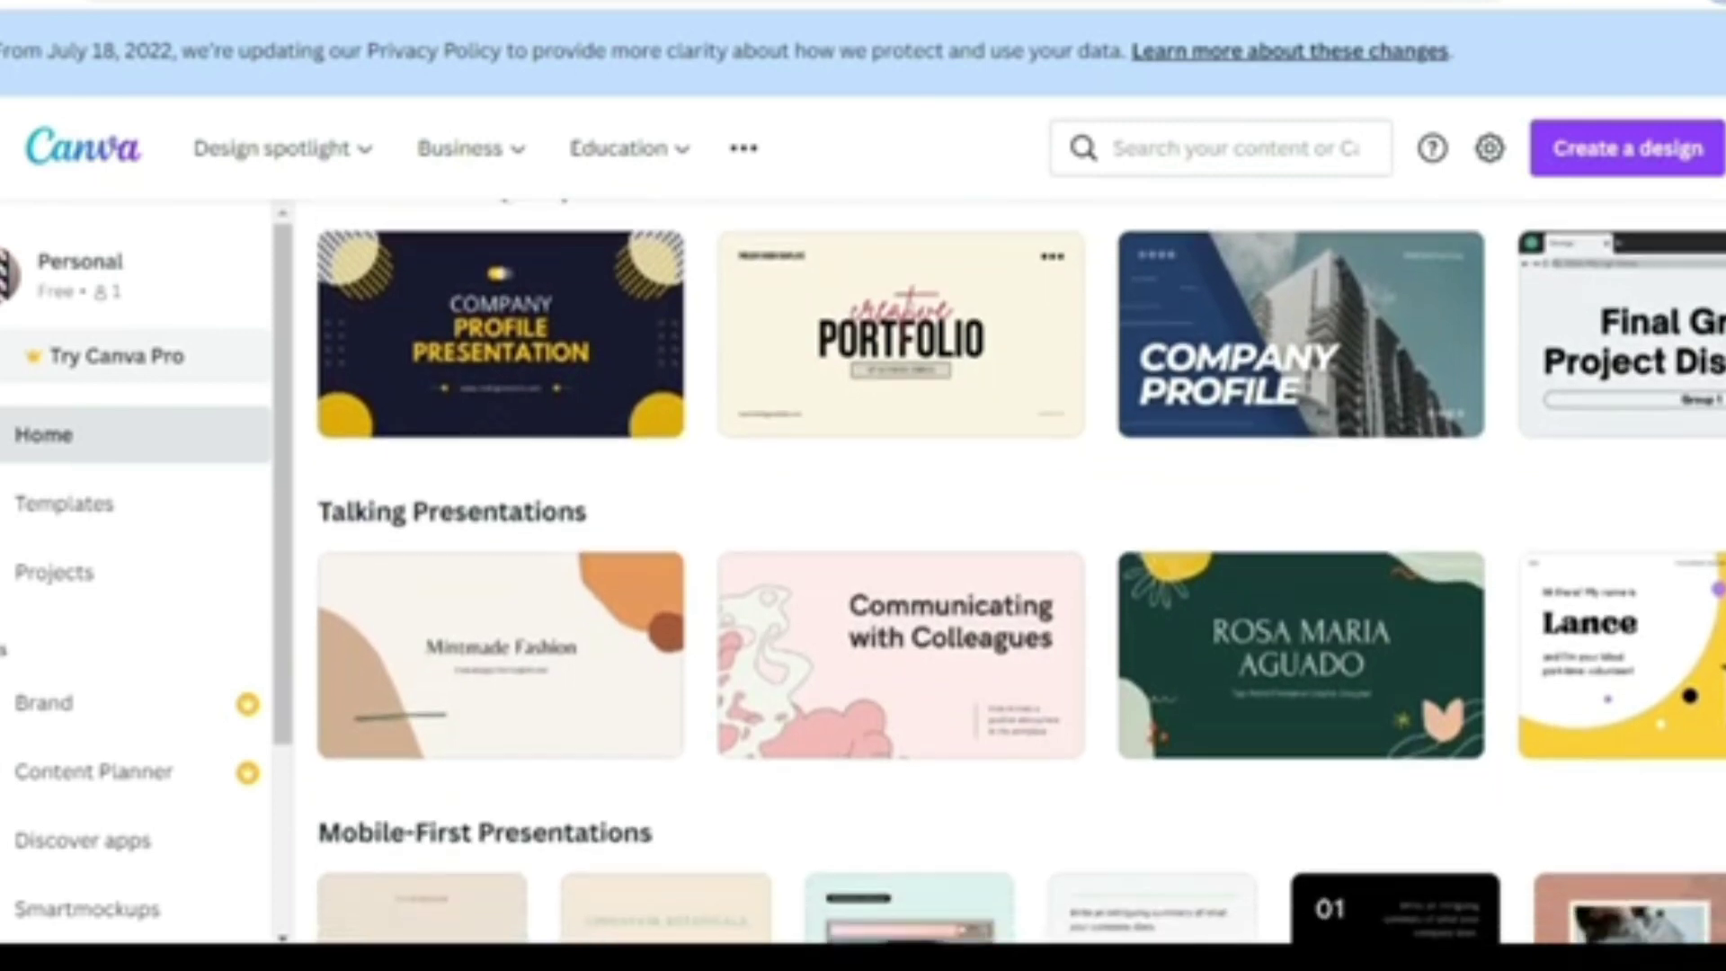
scroll(1021, 571, "down", 1)
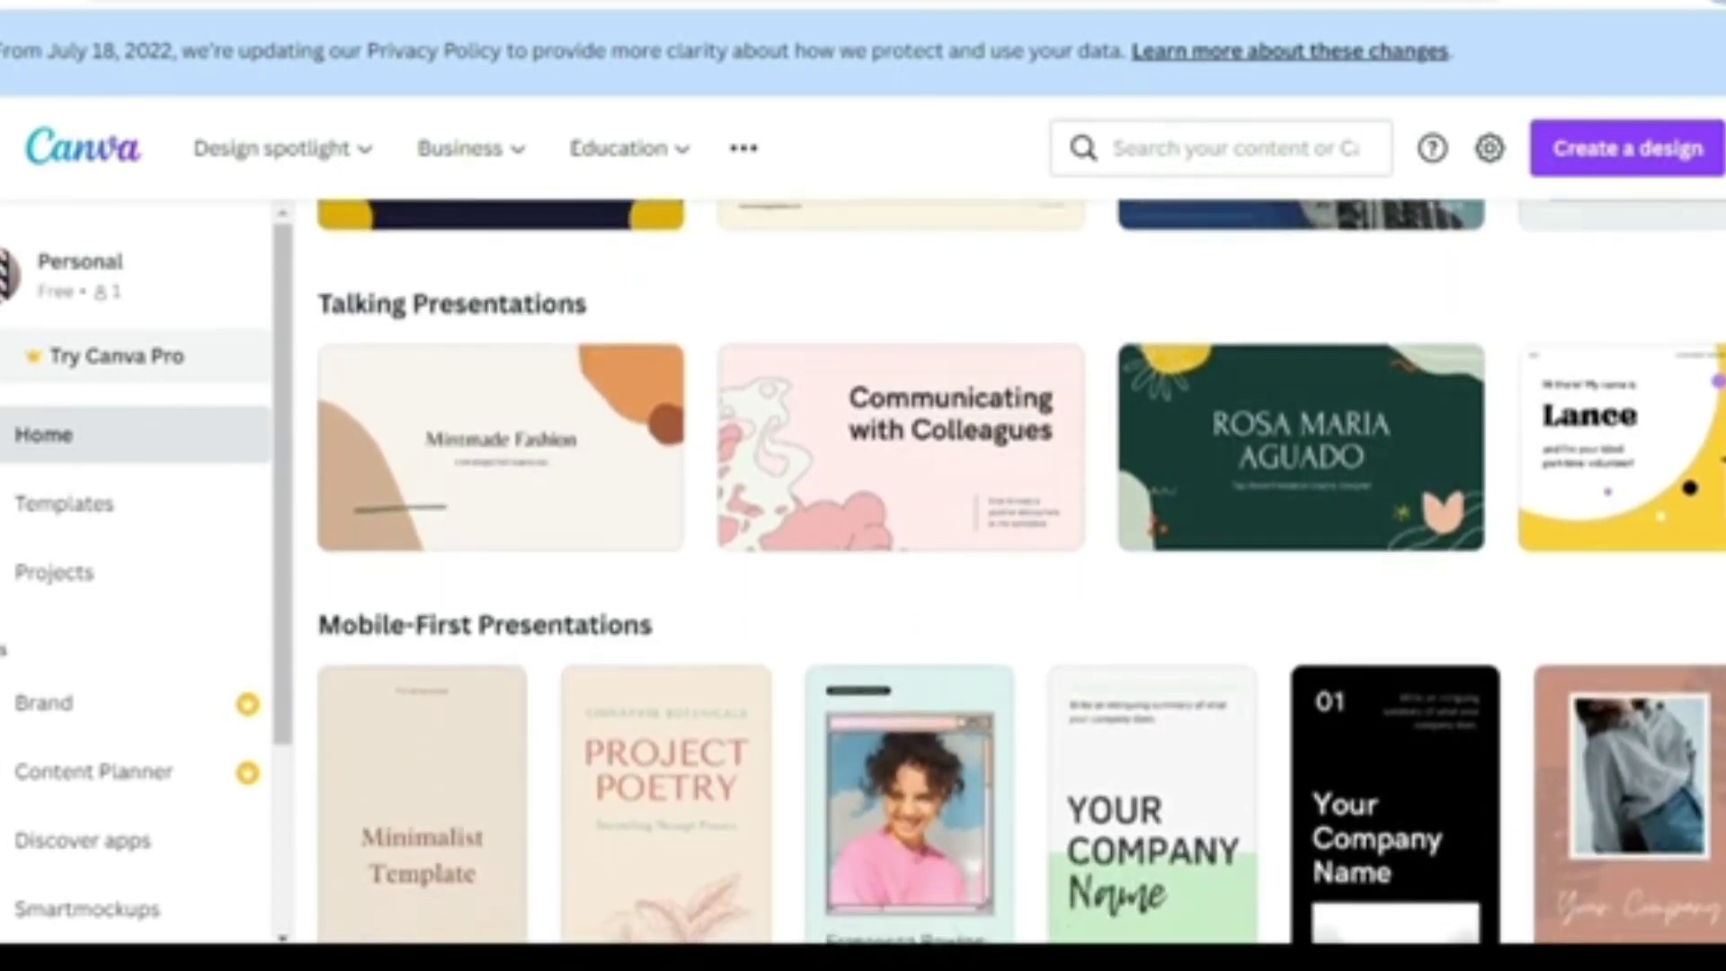
scroll(1020, 572, "down", 1)
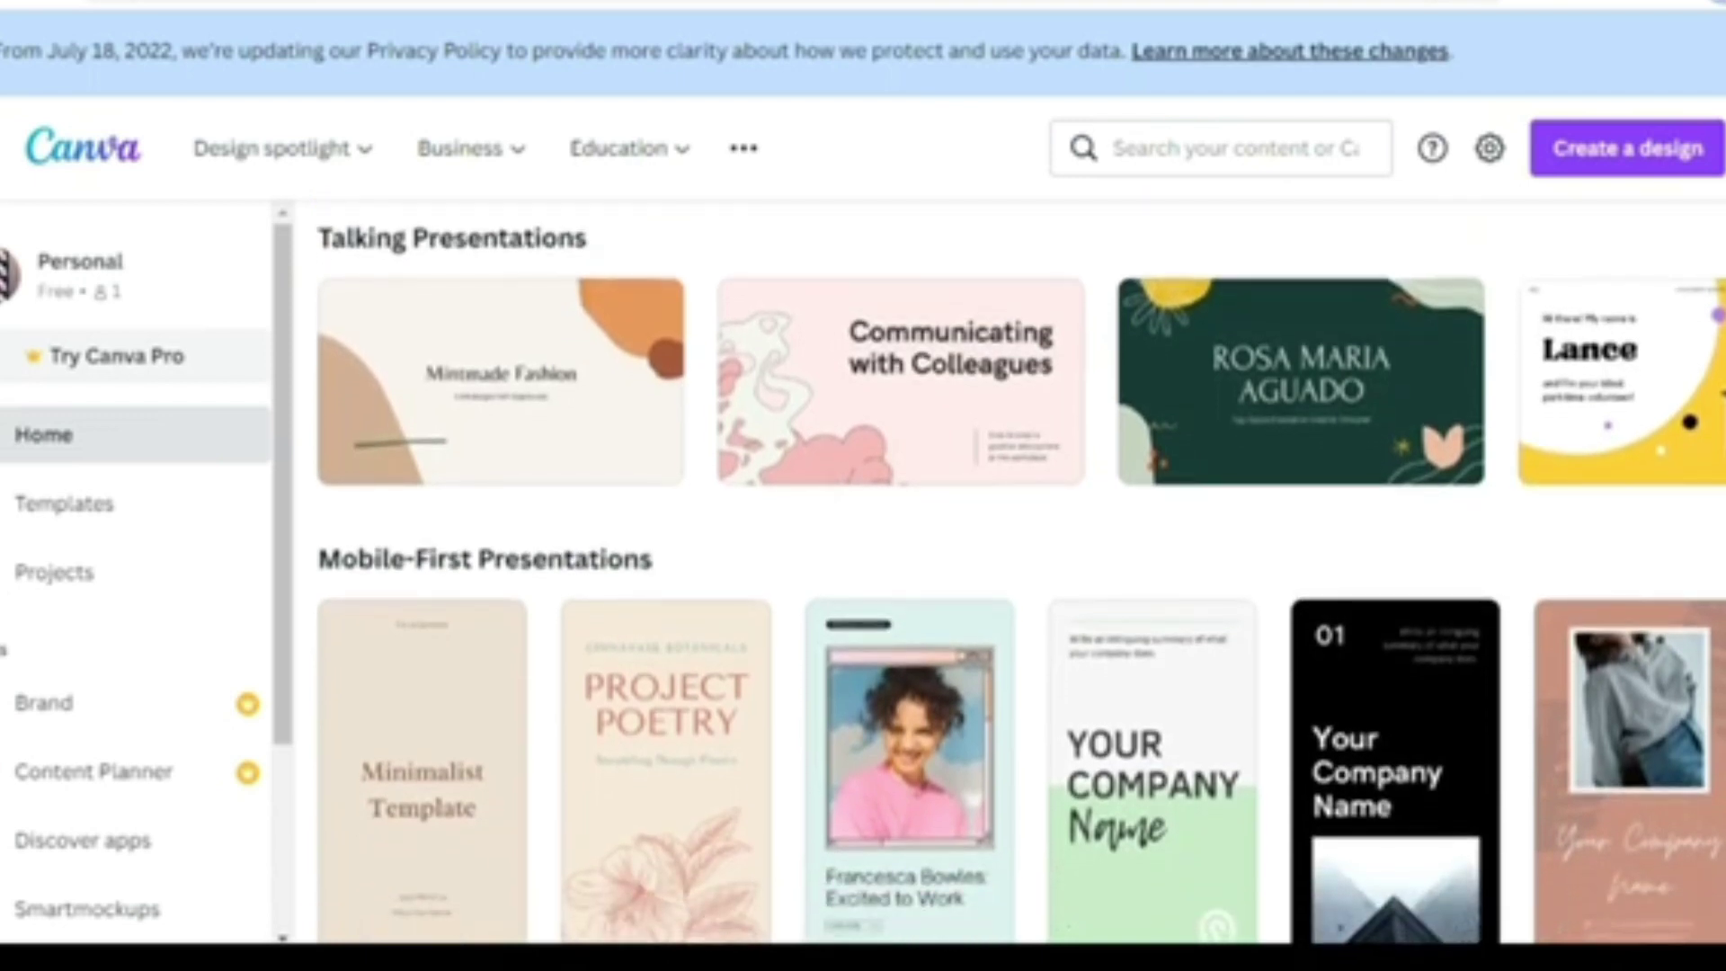
scroll(1021, 571, "down", 1)
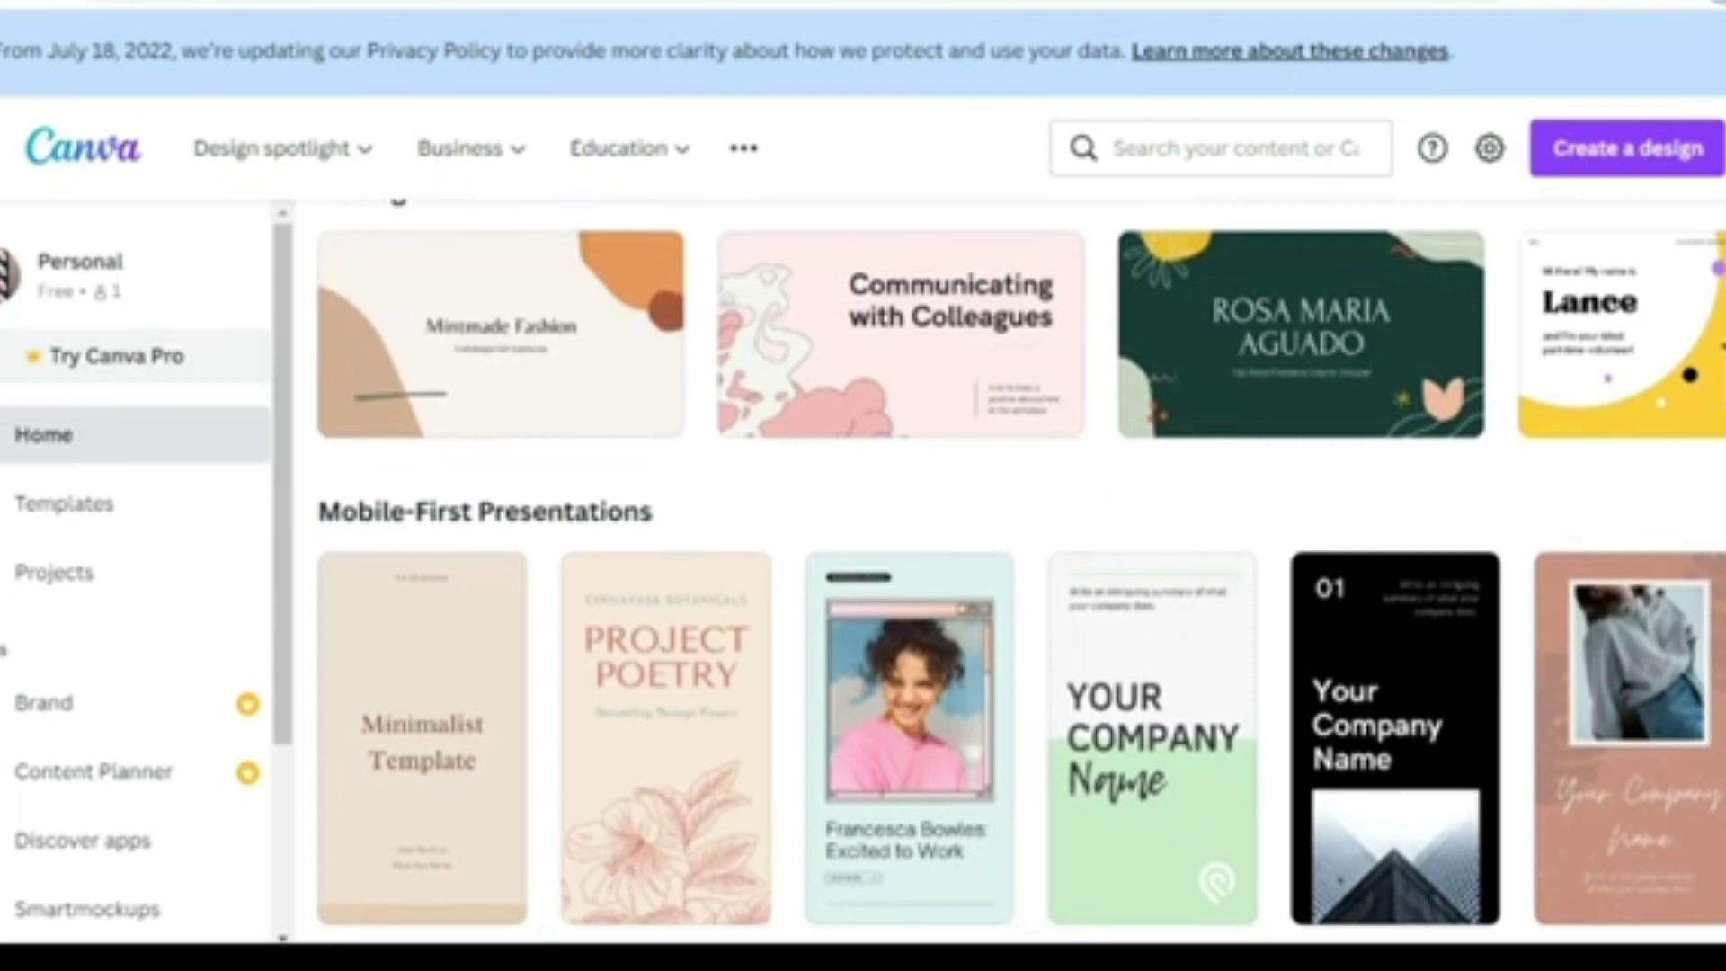
scroll(1020, 571, "down", 8)
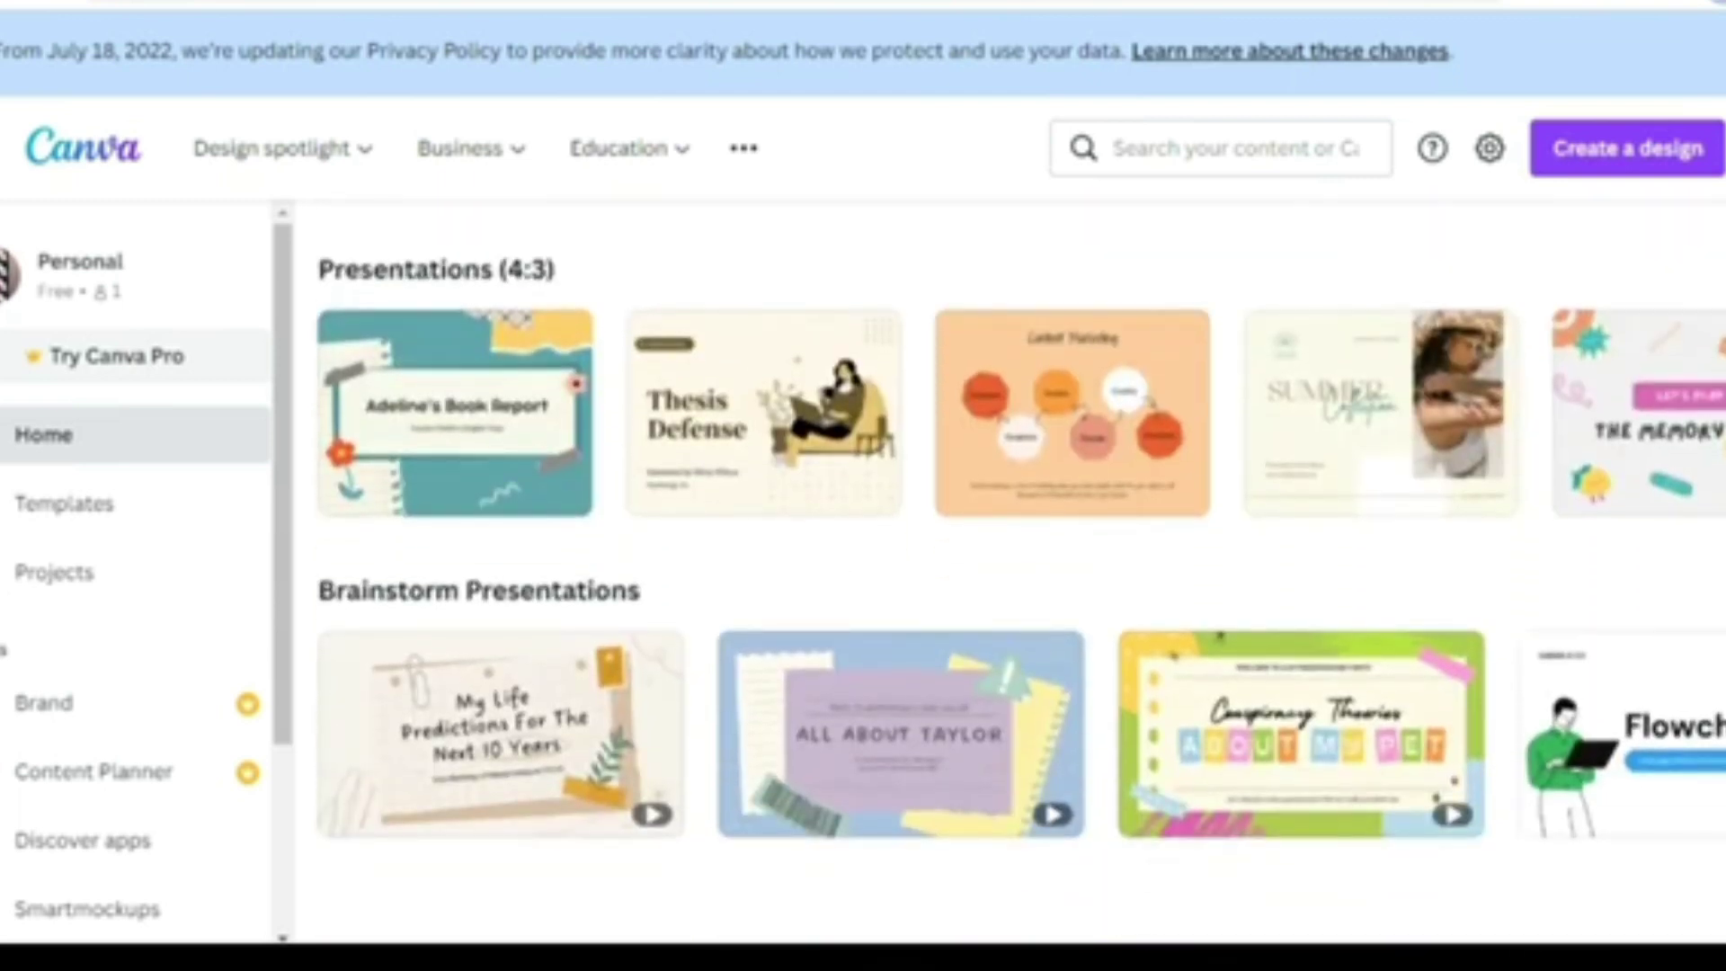
scroll(1020, 572, "up", 10)
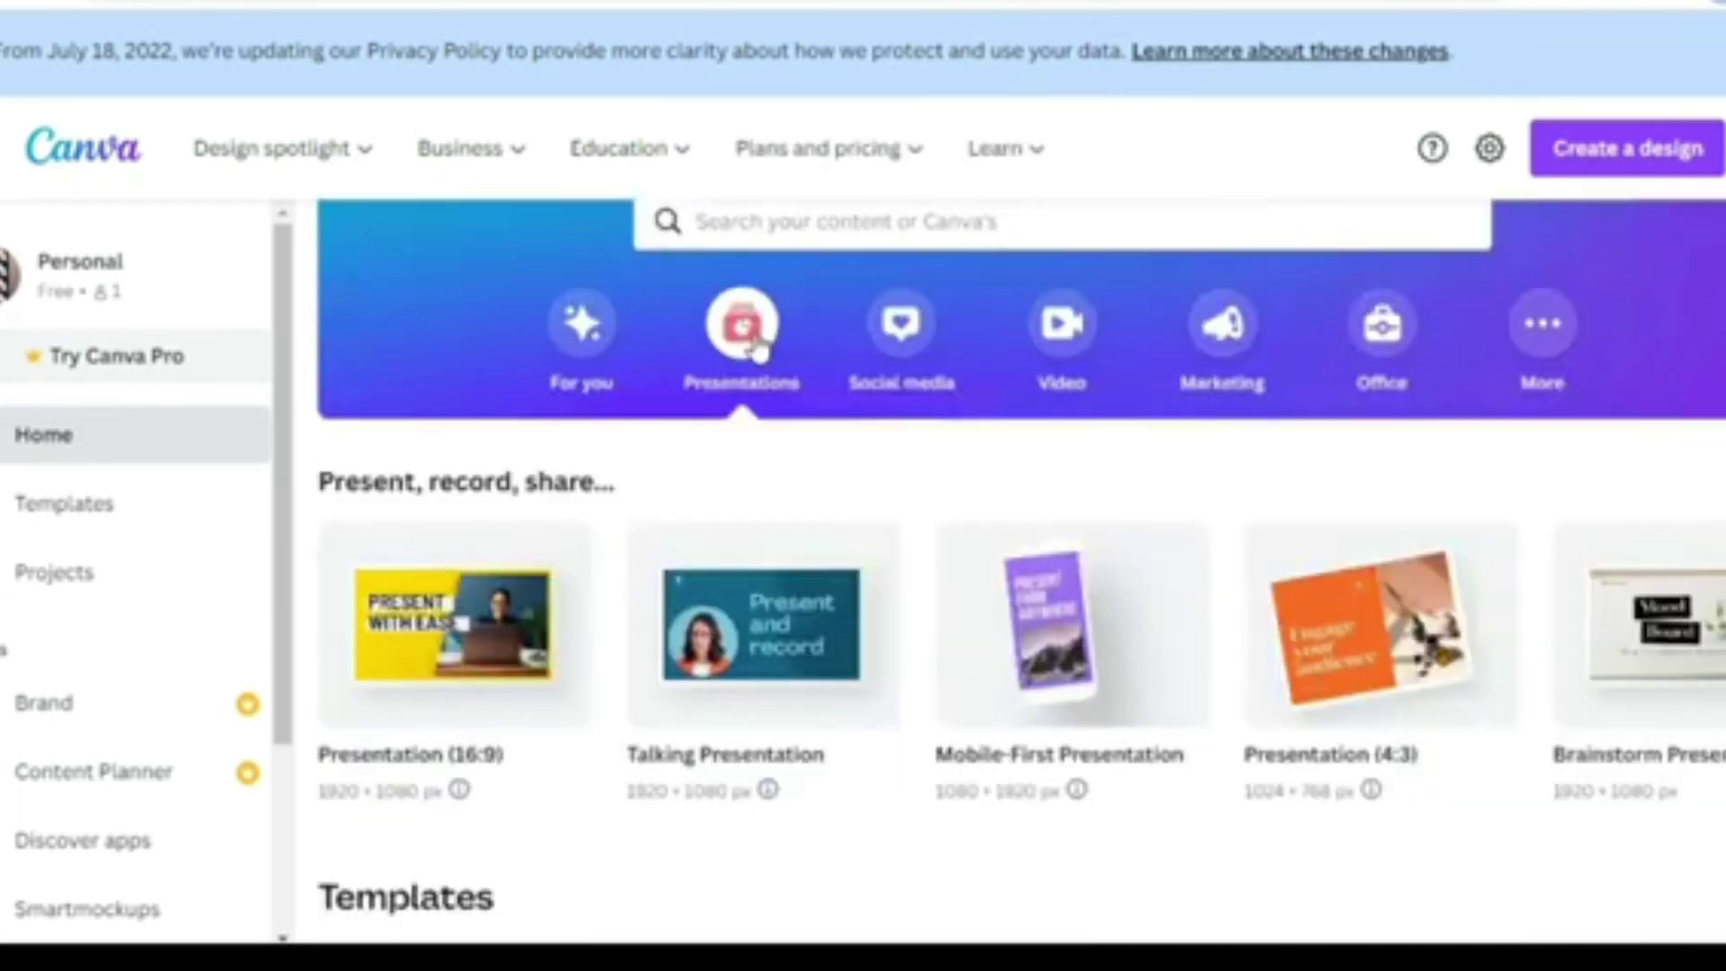
Step: Show the Social media category and examine the sizes of its Popular and Instagram design formats
left_click(908, 361)
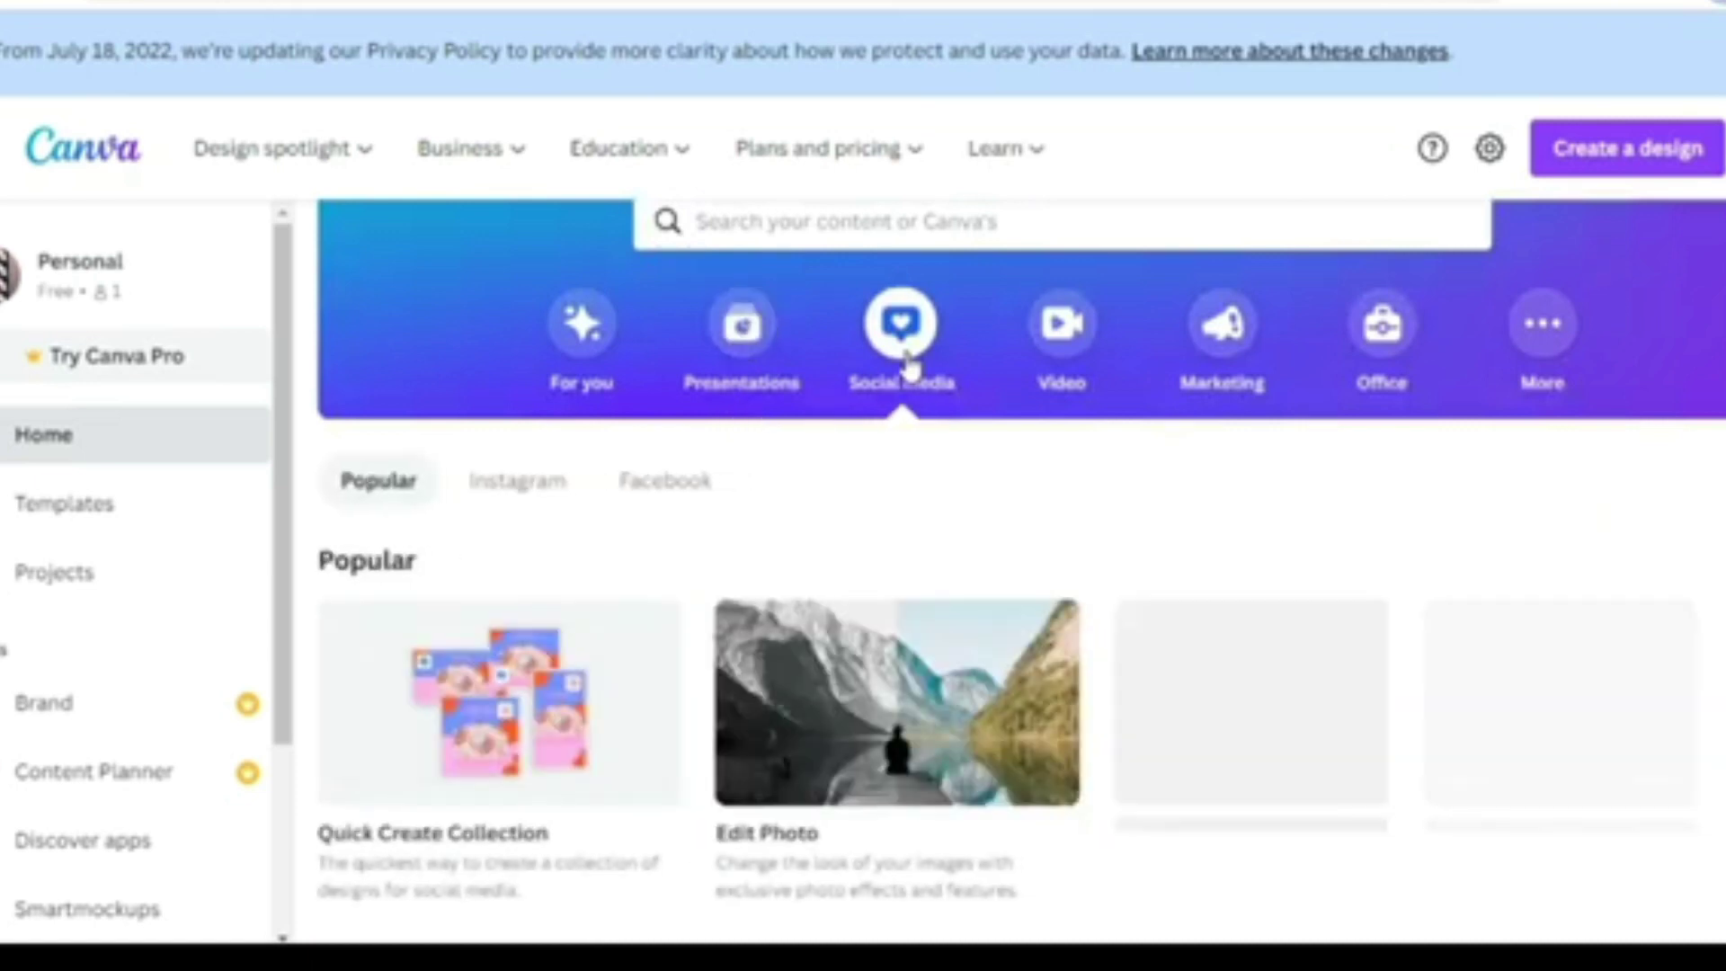
scroll(1067, 479, "down", 2)
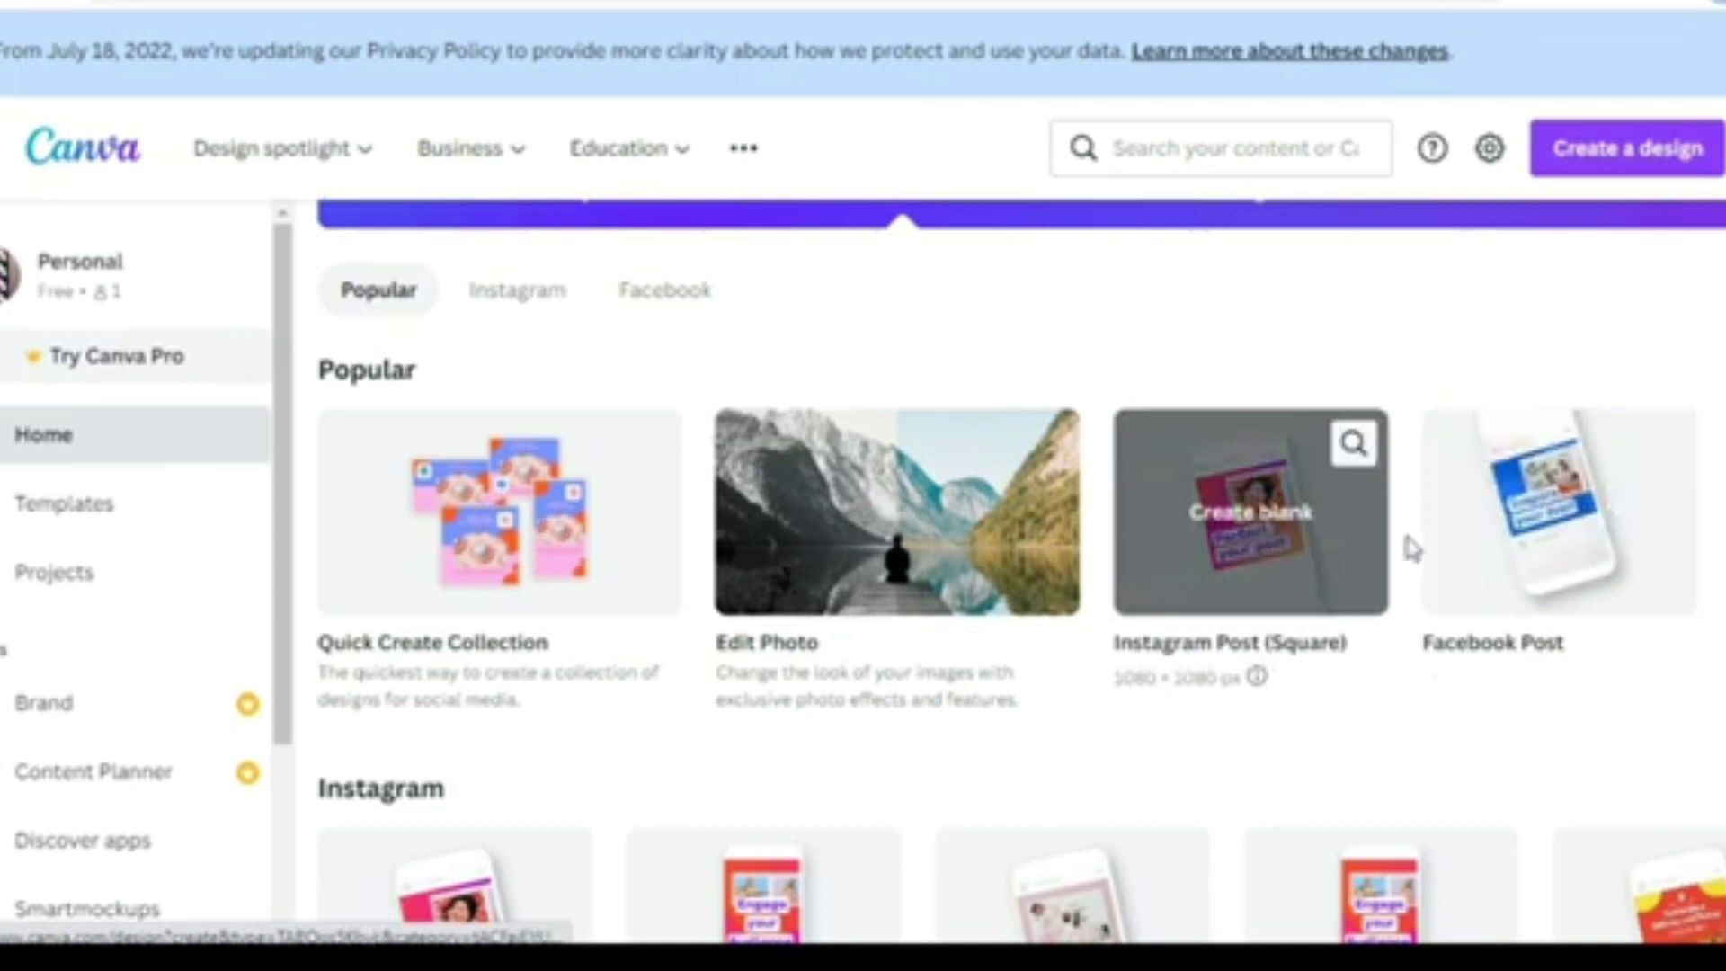
scroll(1142, 245, "down", 3)
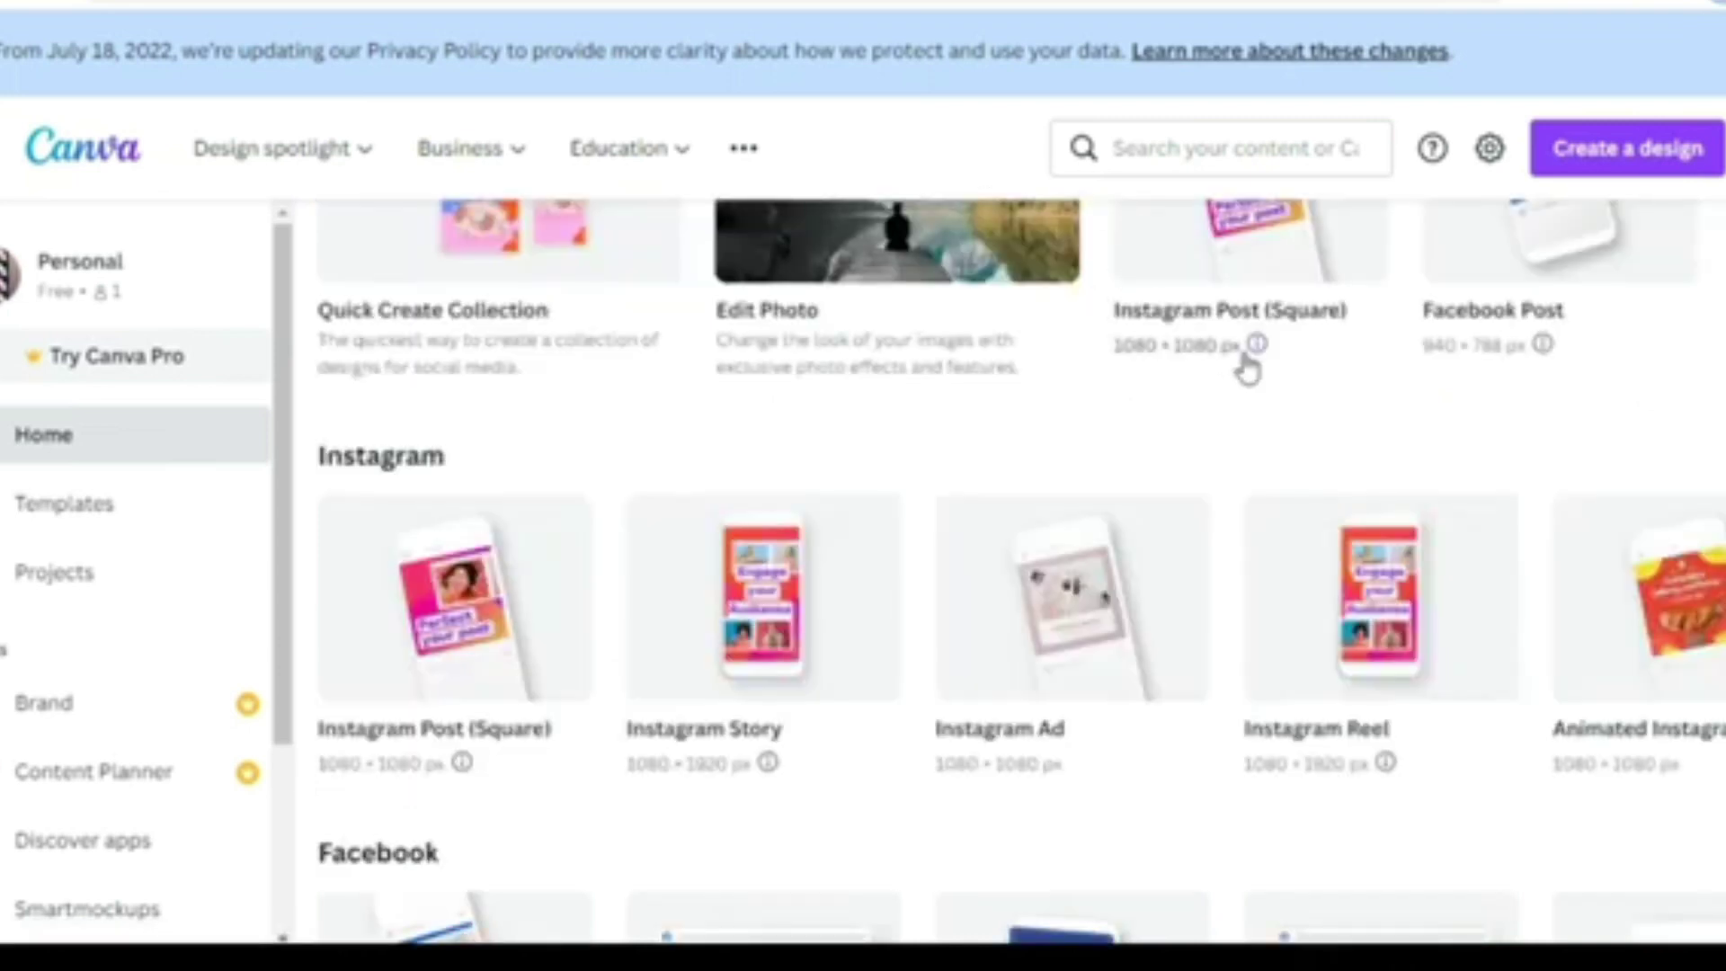
scroll(1251, 360, "up", 3)
scroll(1251, 360, "down", 4)
scroll(1251, 359, "up", 2)
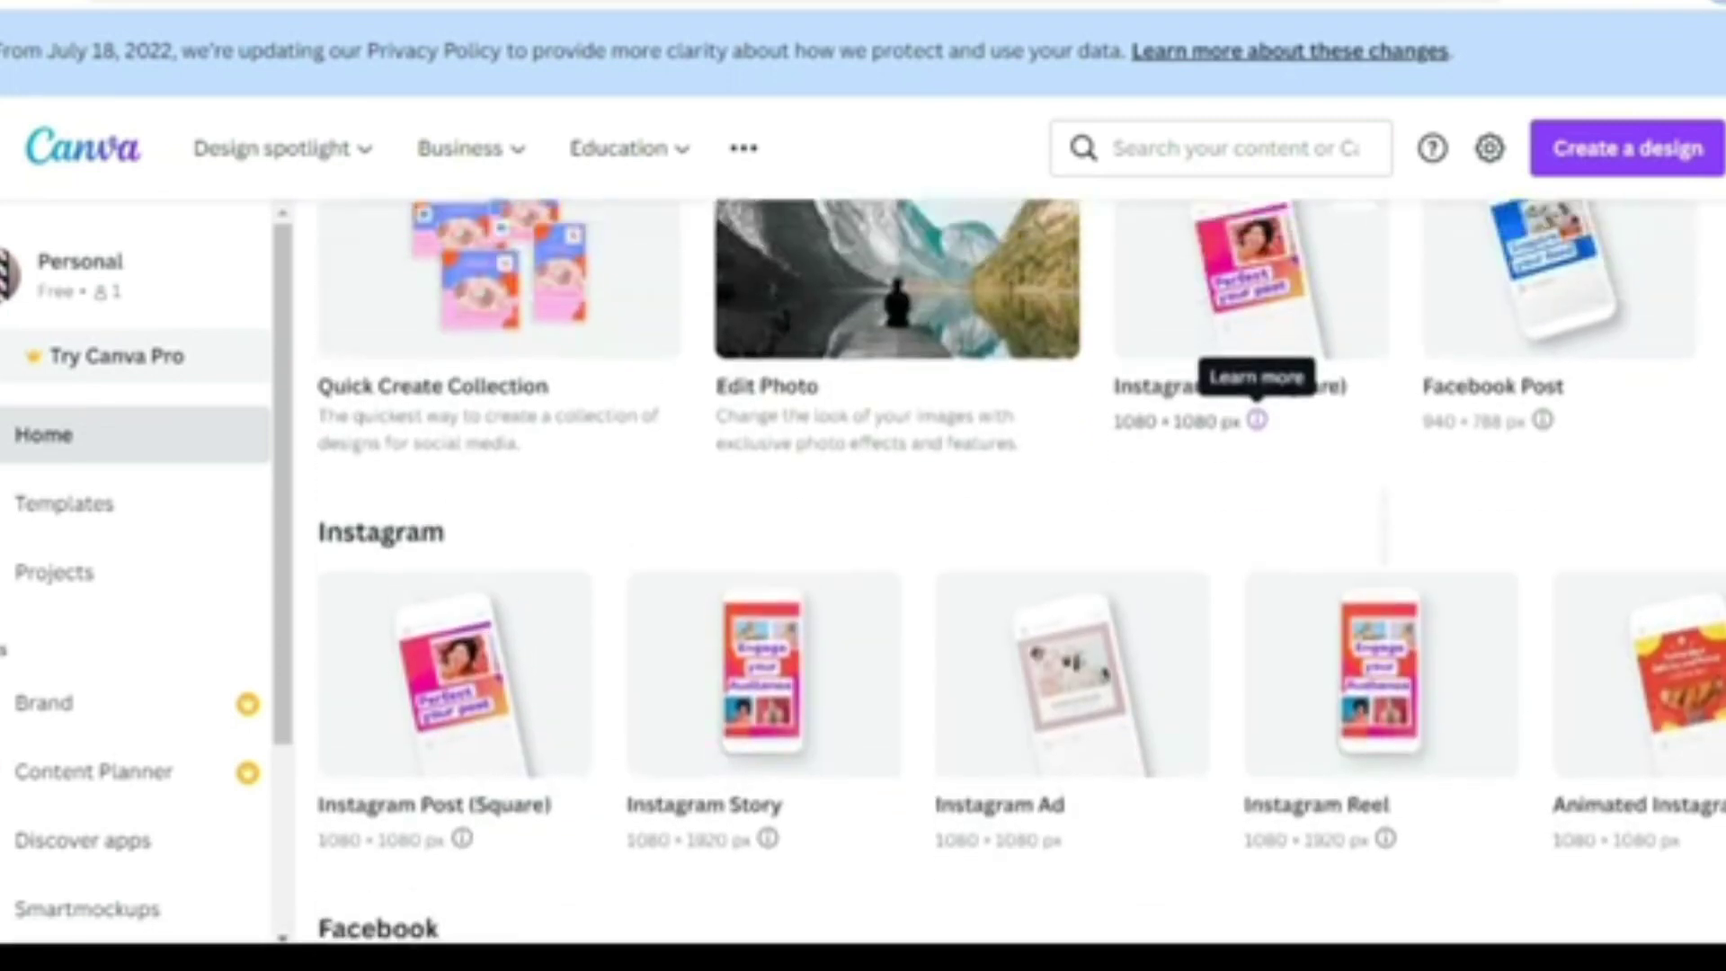
Step: Examine the remaining Instagram formats and the Facebook design formats, from Facebook Post through Facebook Shops Ad, in the Social media category
scroll(1256, 420, "up", 1)
scroll(1495, 320, "down", 3)
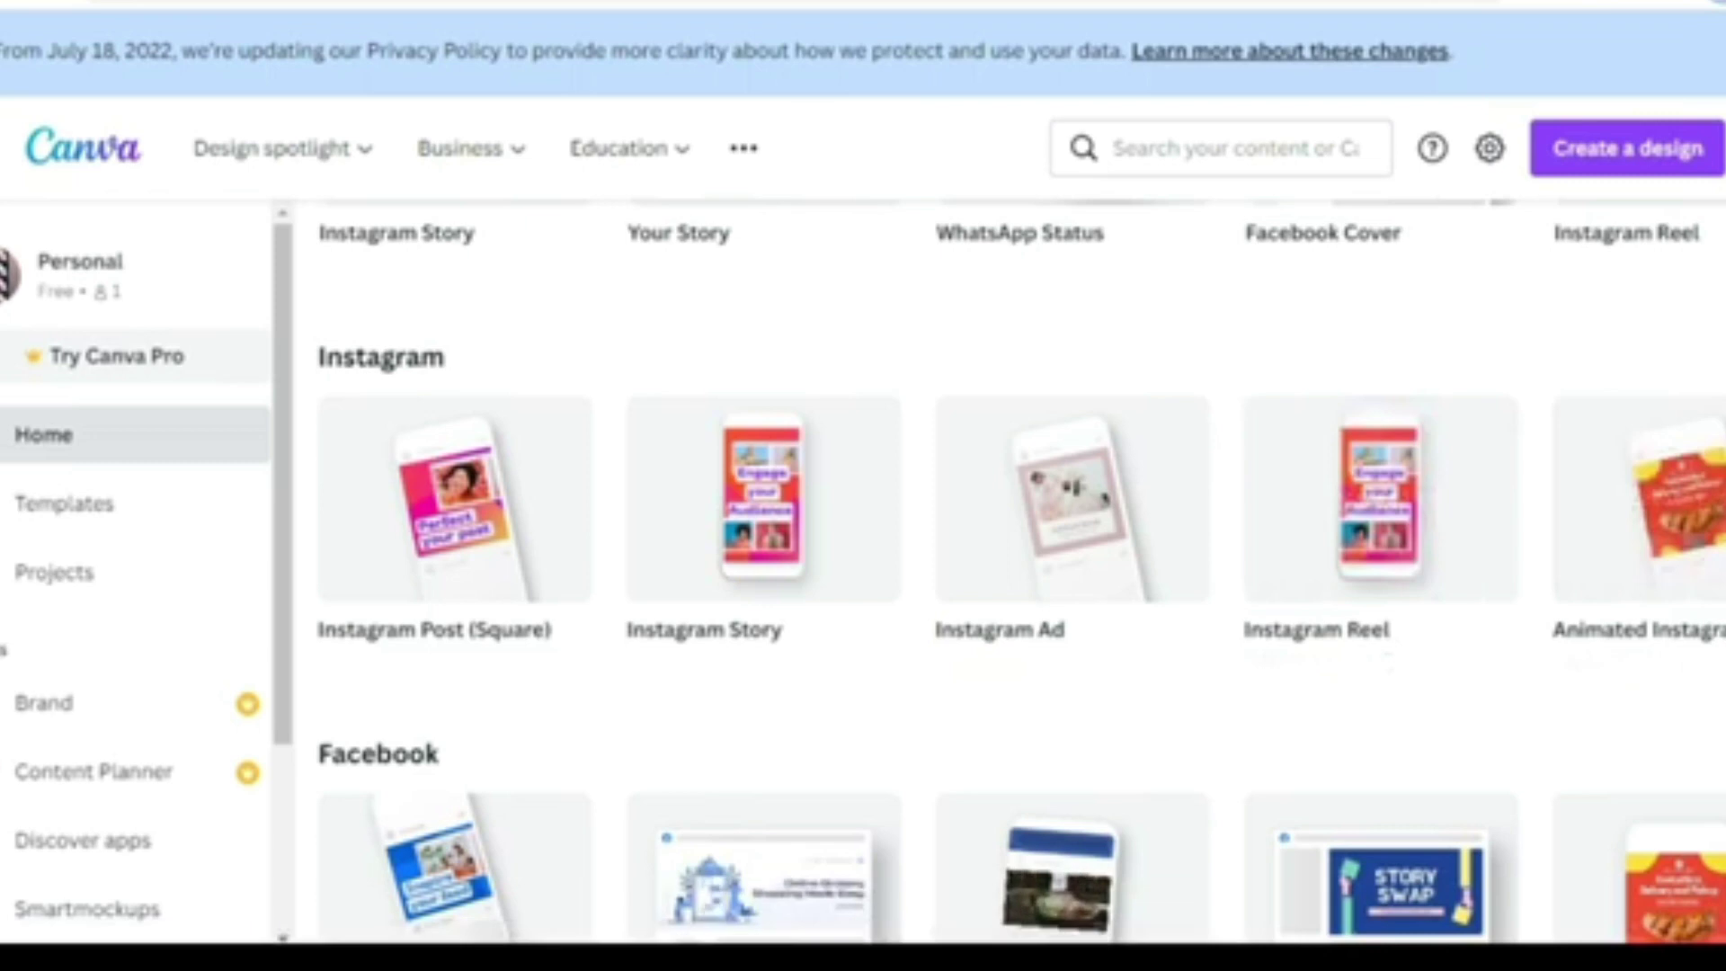
scroll(1021, 499, "right", 2)
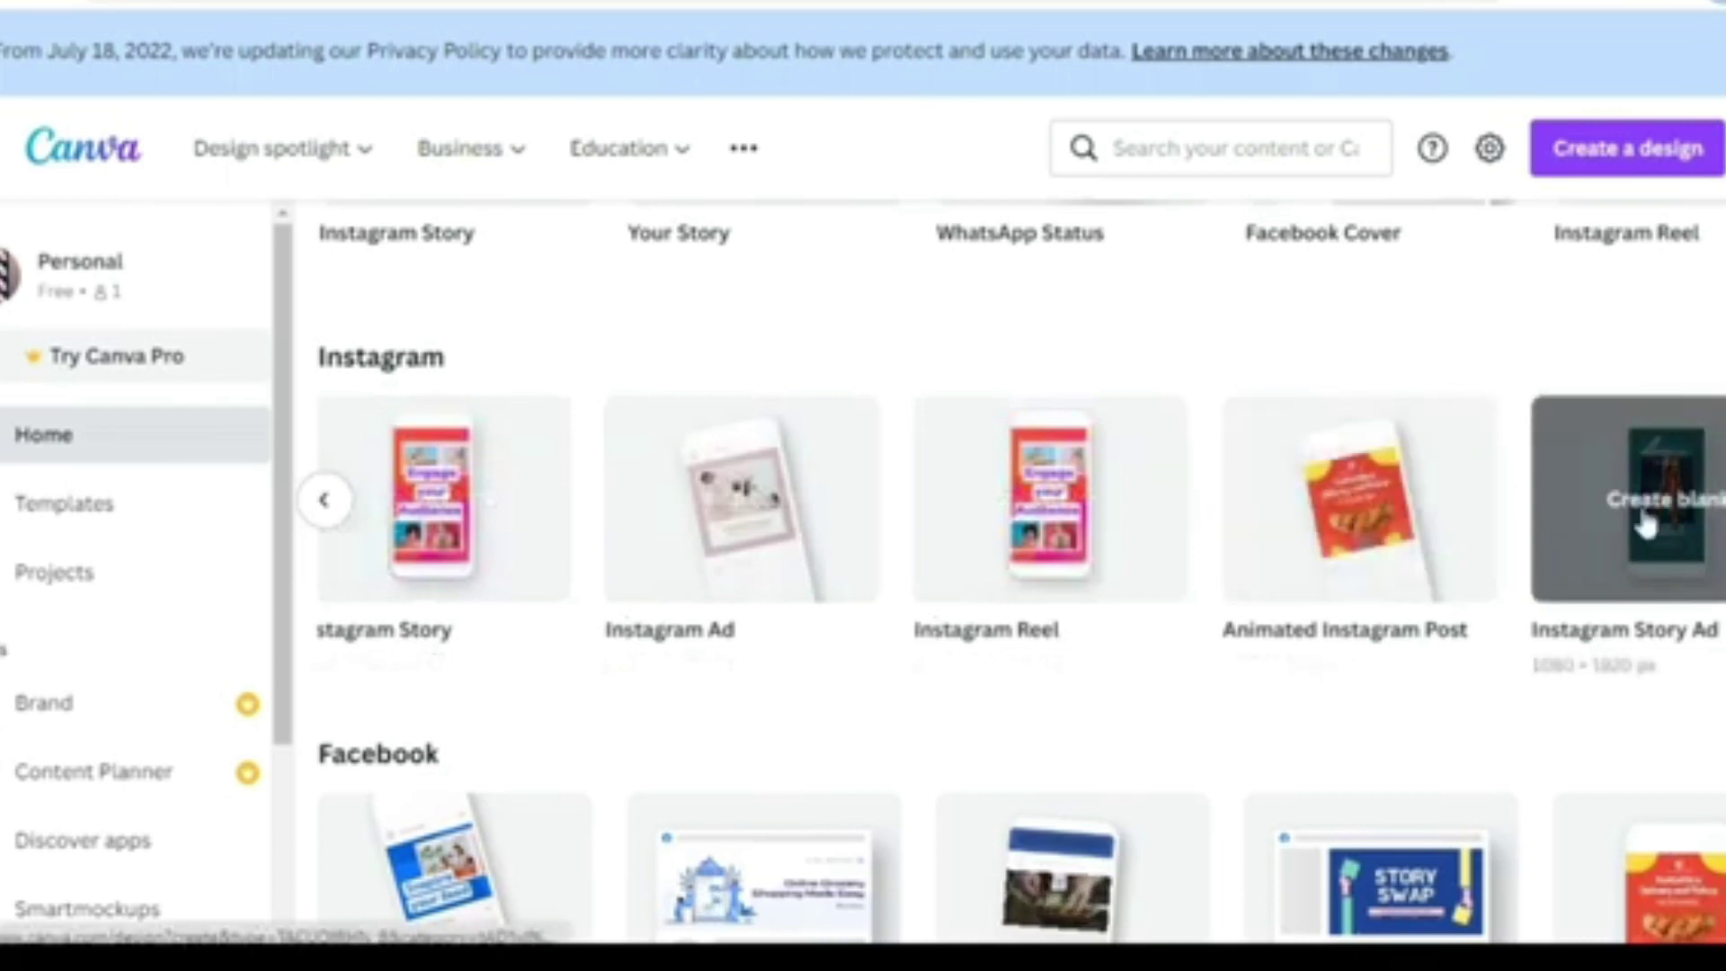
scroll(1182, 713, "down", 4)
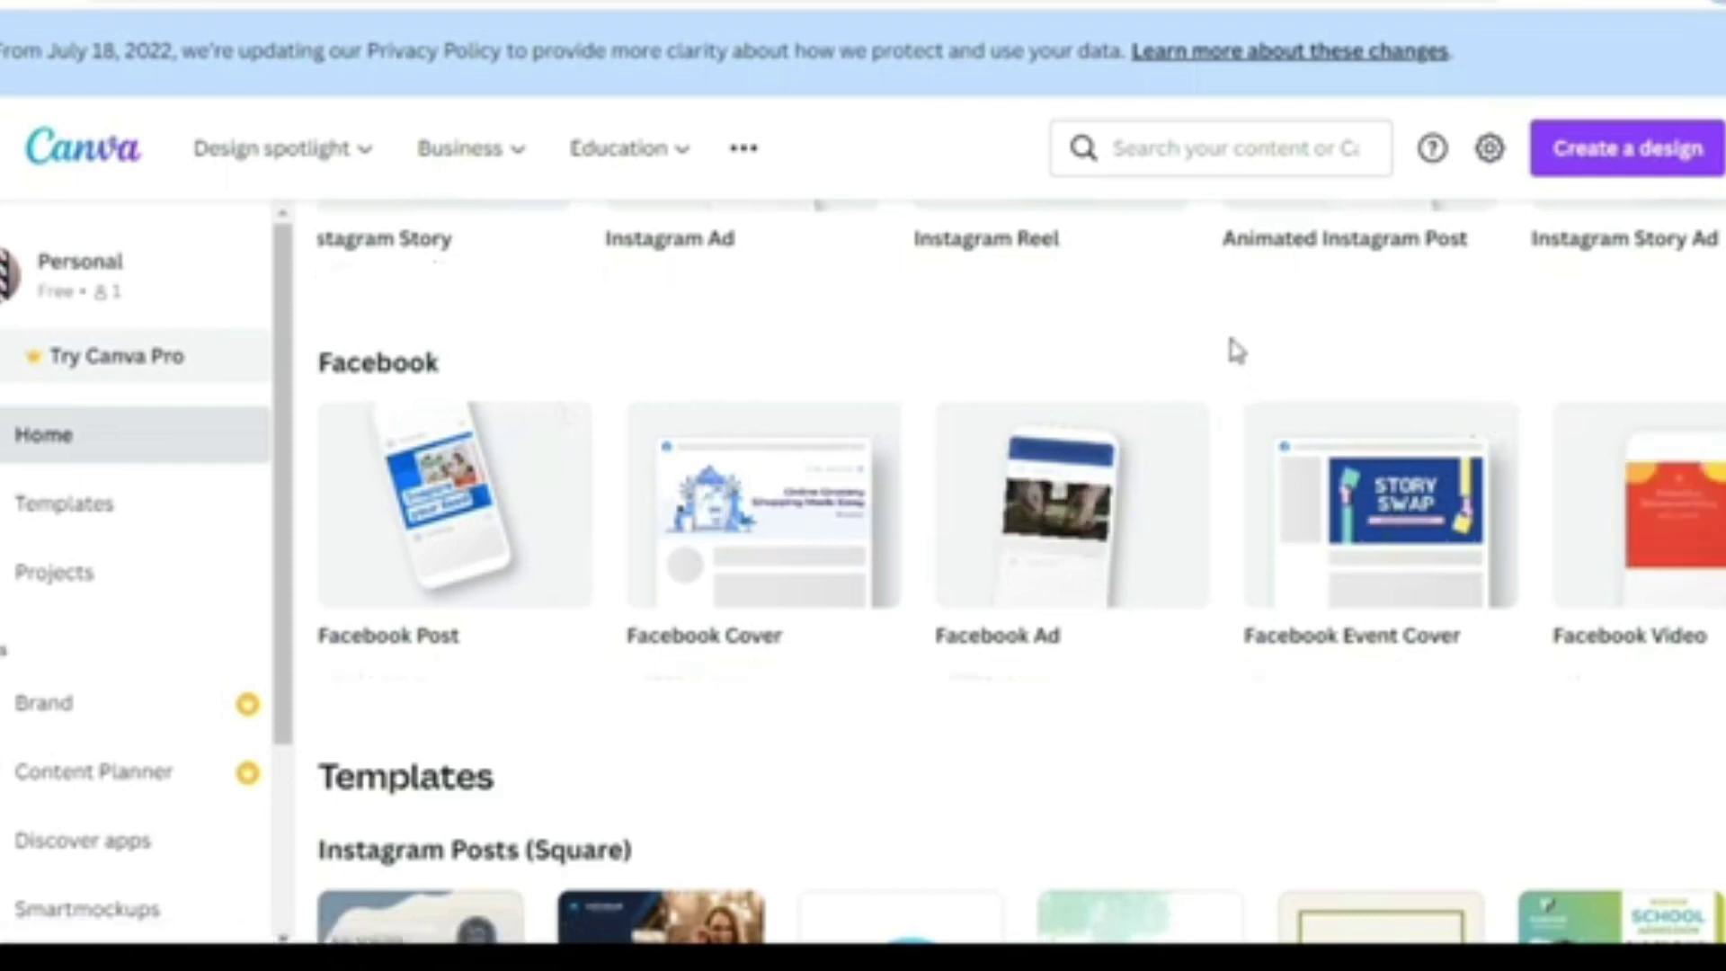
mouse_move(733, 524)
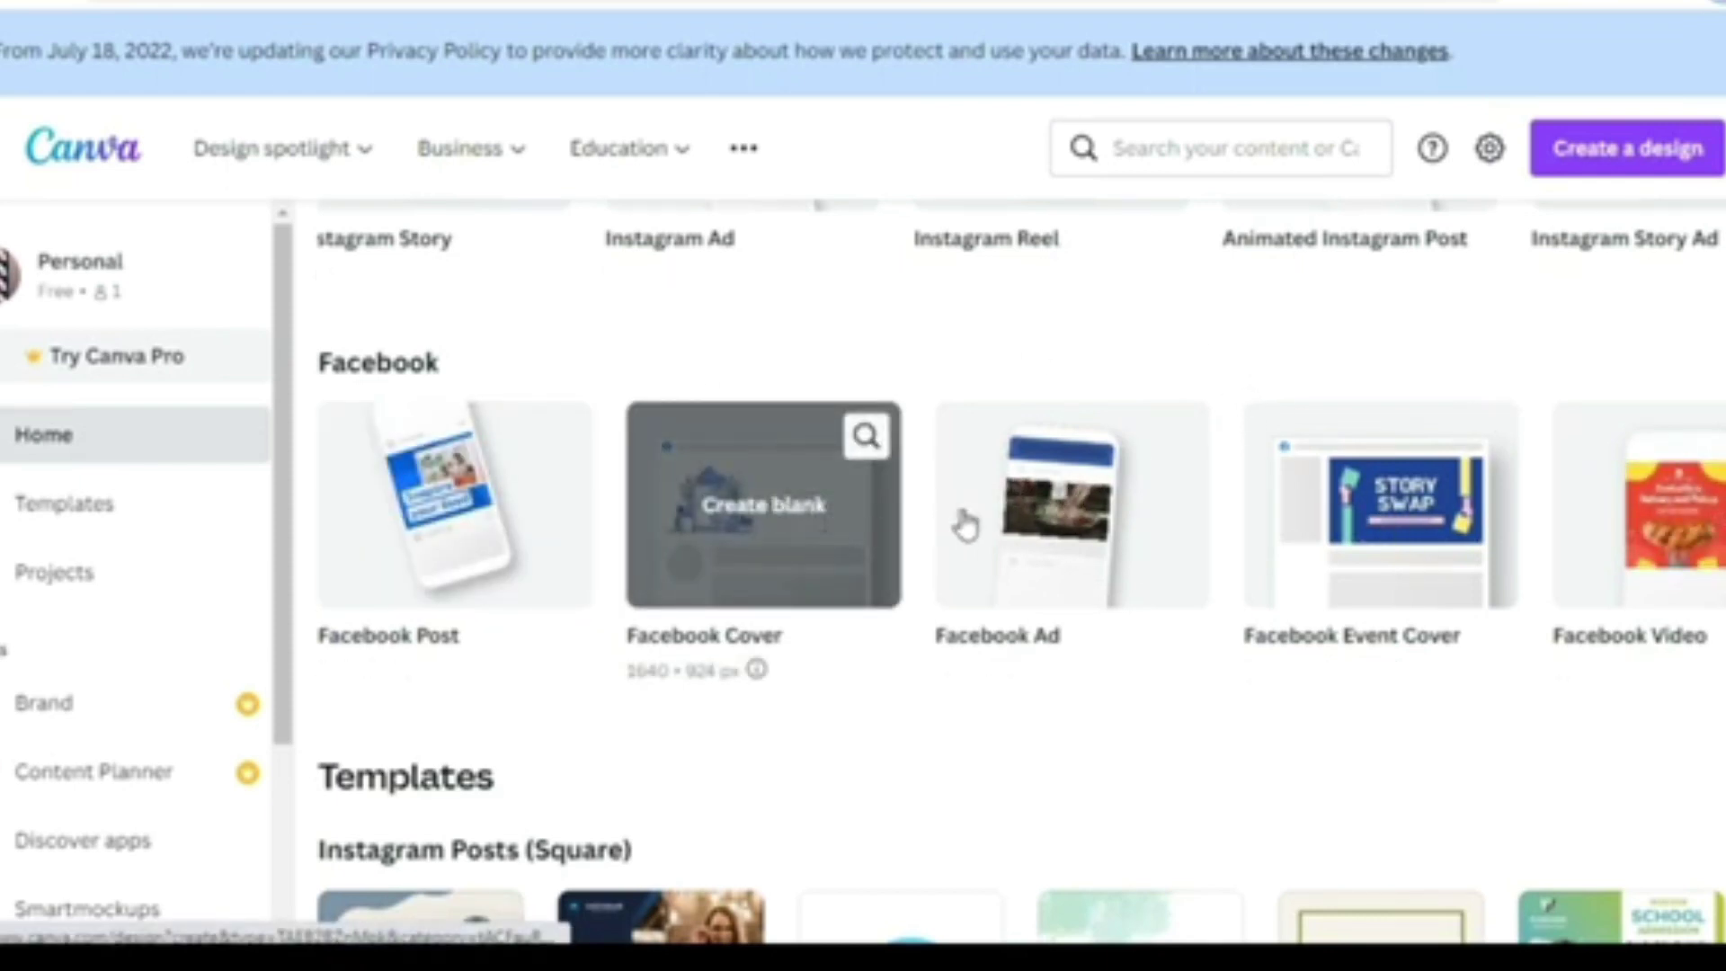
mouse_move(1095, 510)
mouse_move(1316, 564)
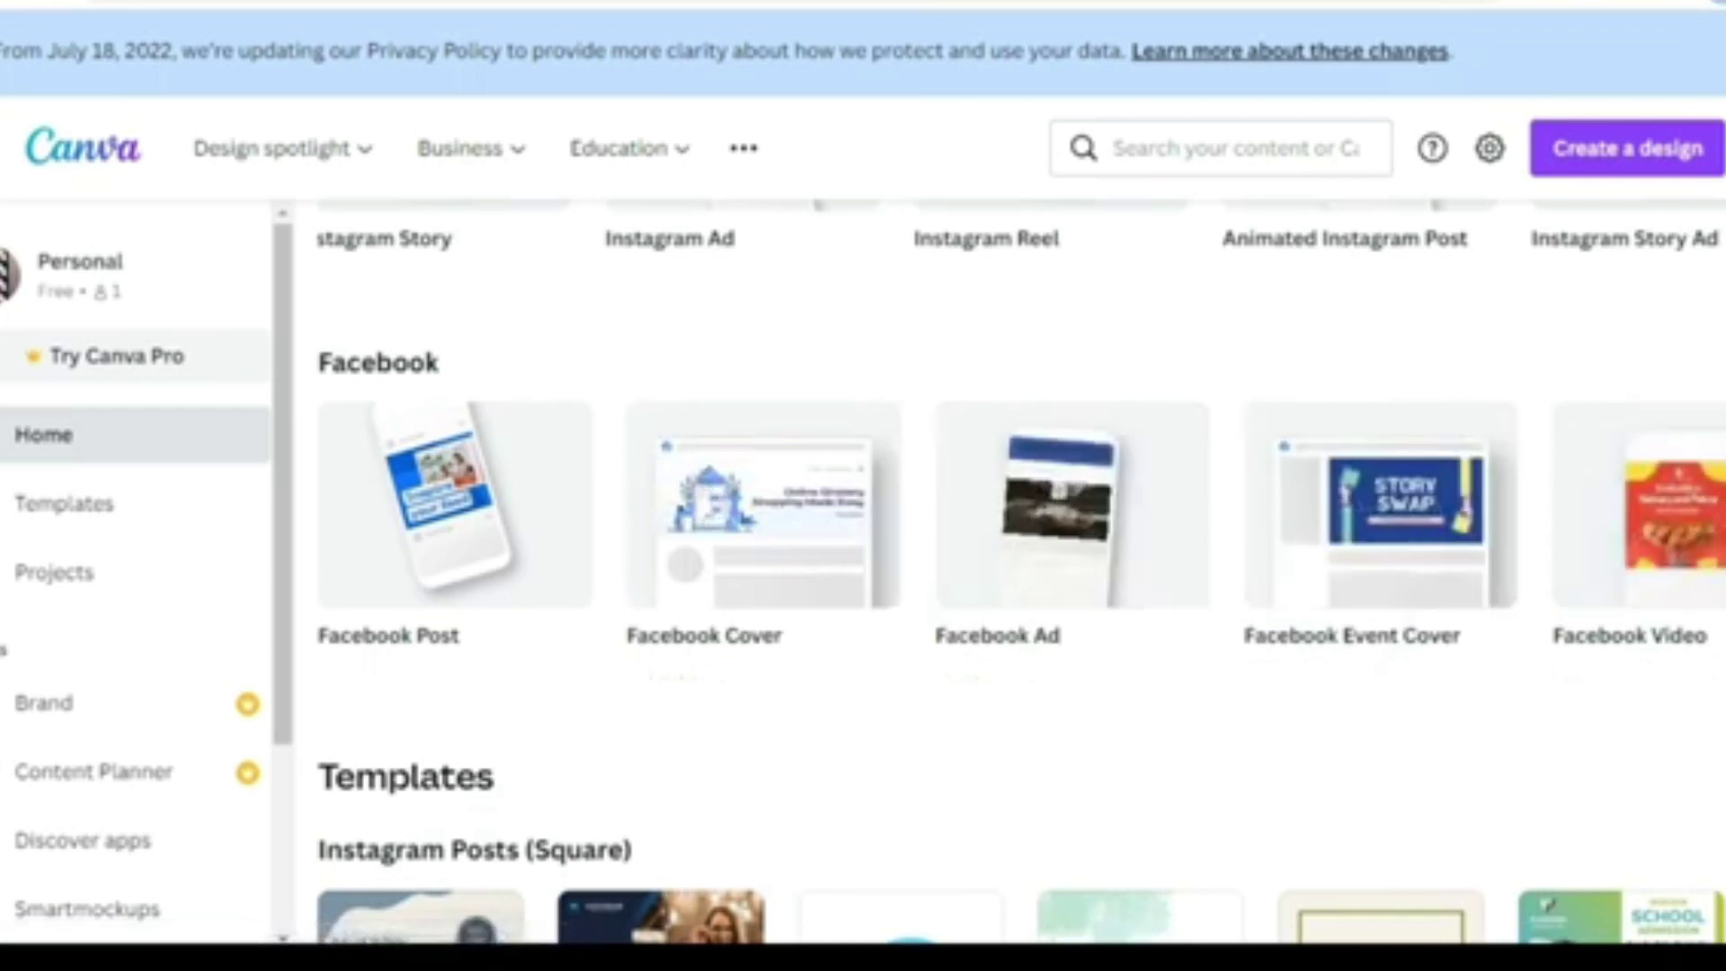
left_click(1712, 505)
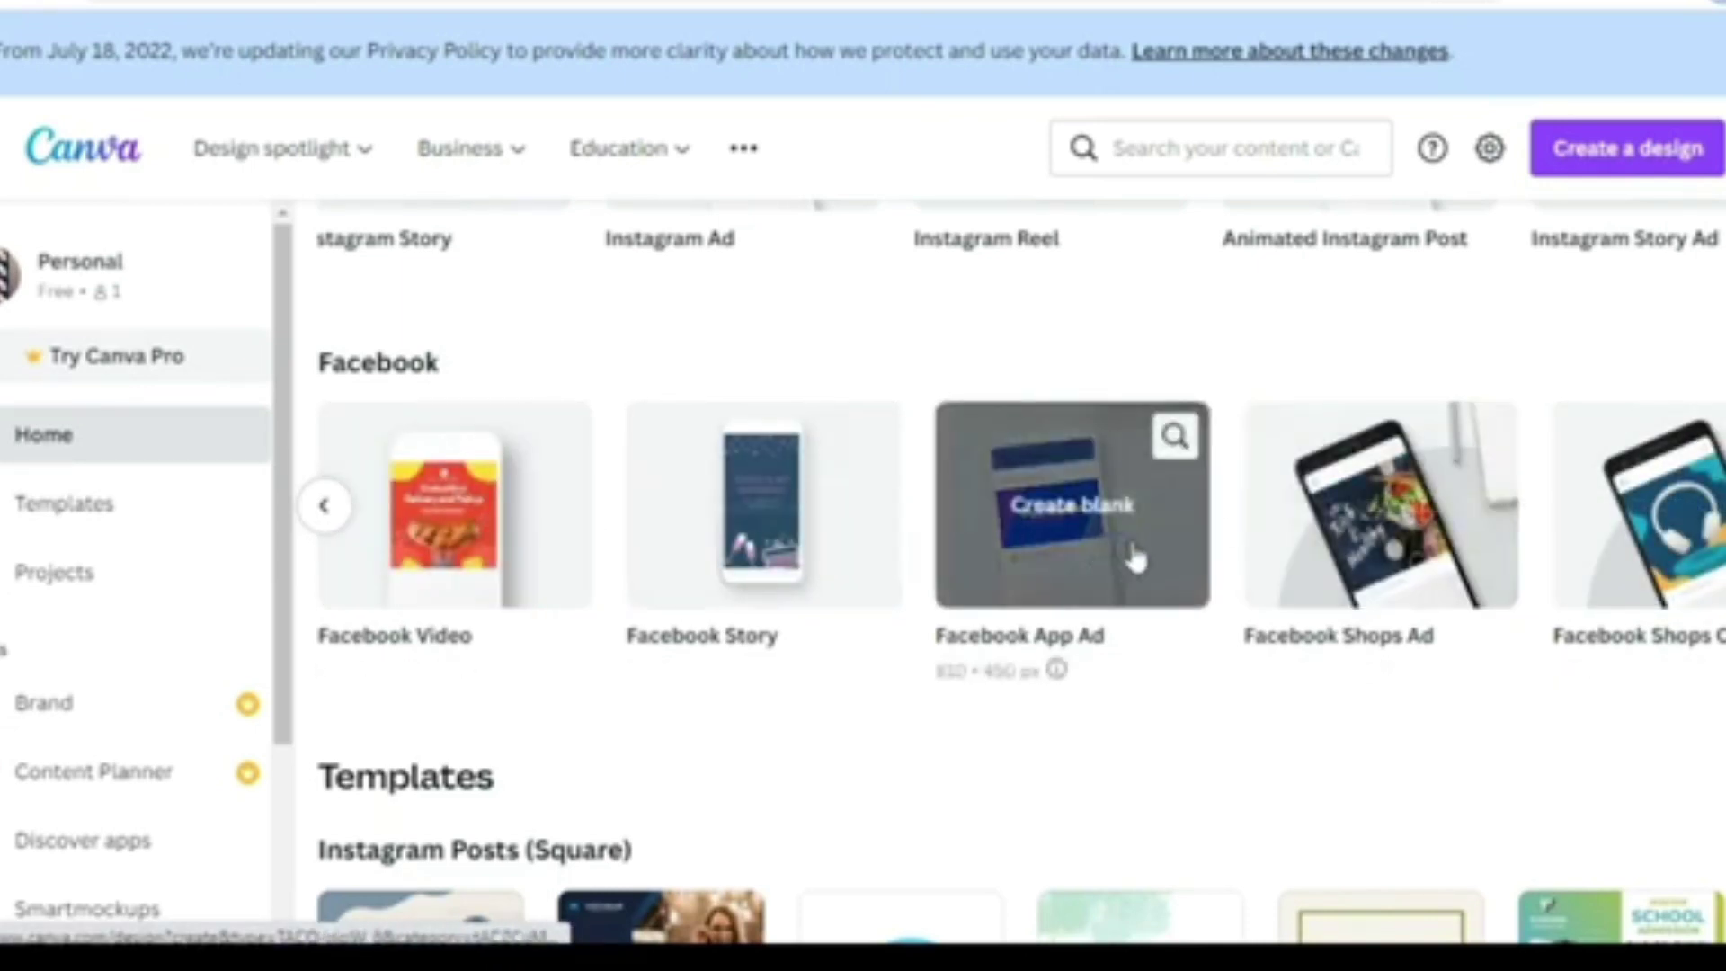
Step: Browse the Social media templates for square Instagram posts, Facebook posts, Instagram Stories, Your Stories and WhatsApp statuses
scroll(1518, 564, "down", 6)
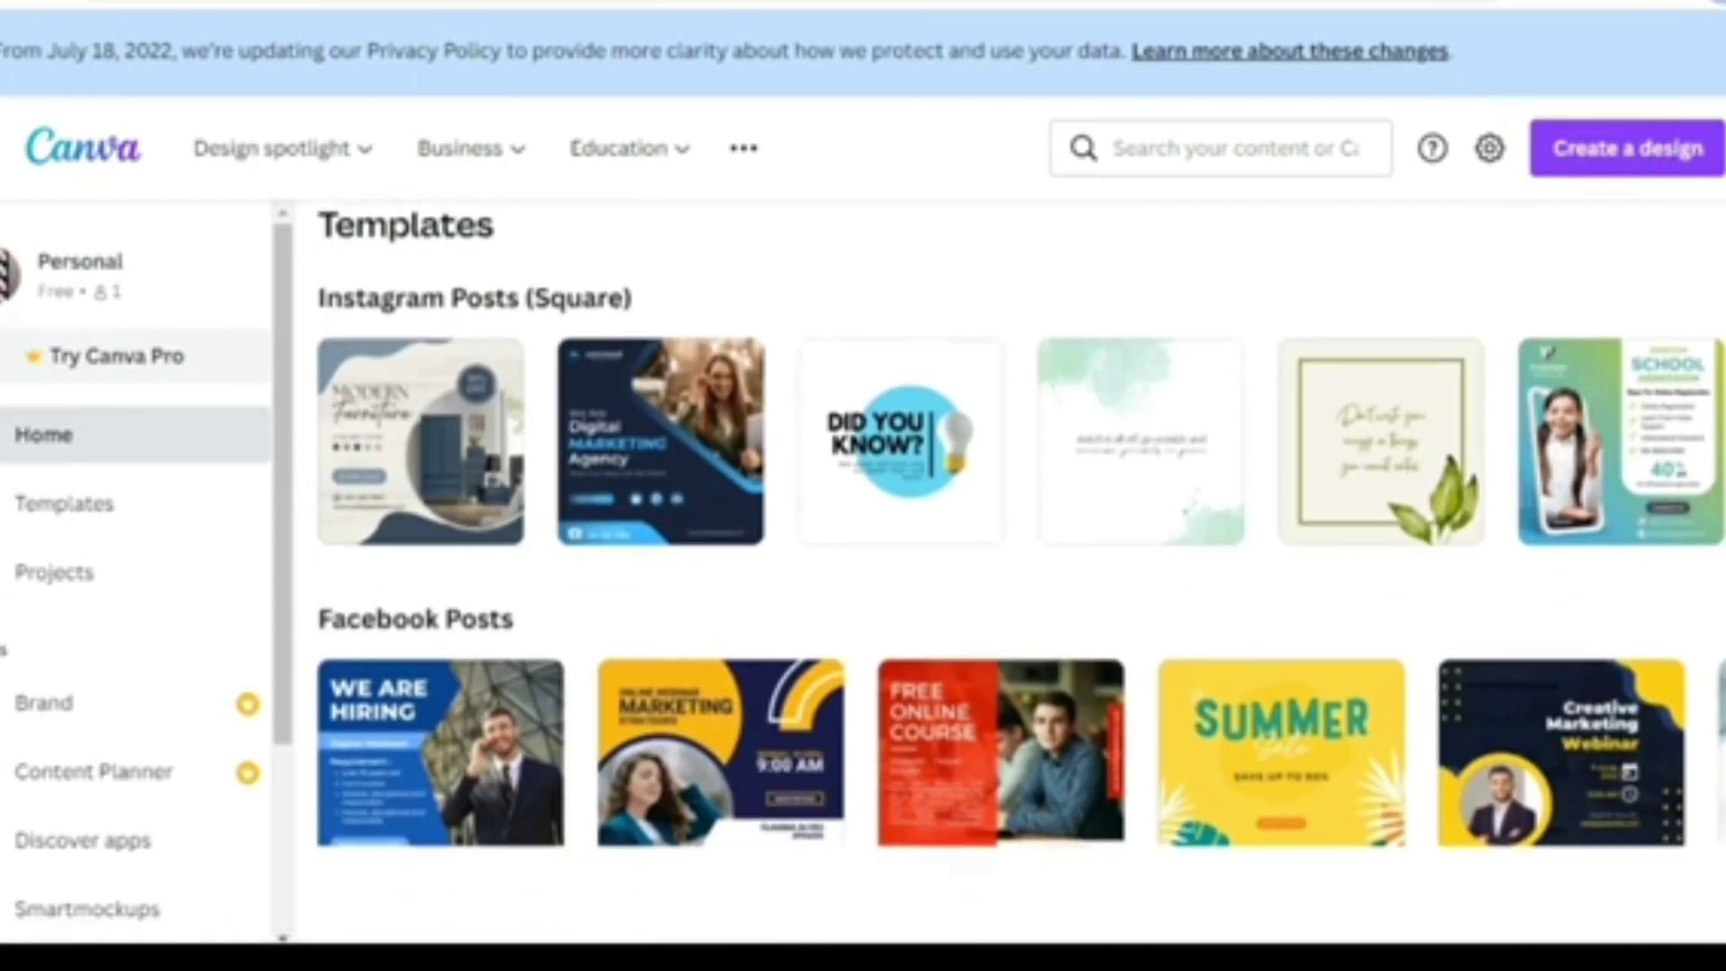
scroll(1020, 571, "down", 1)
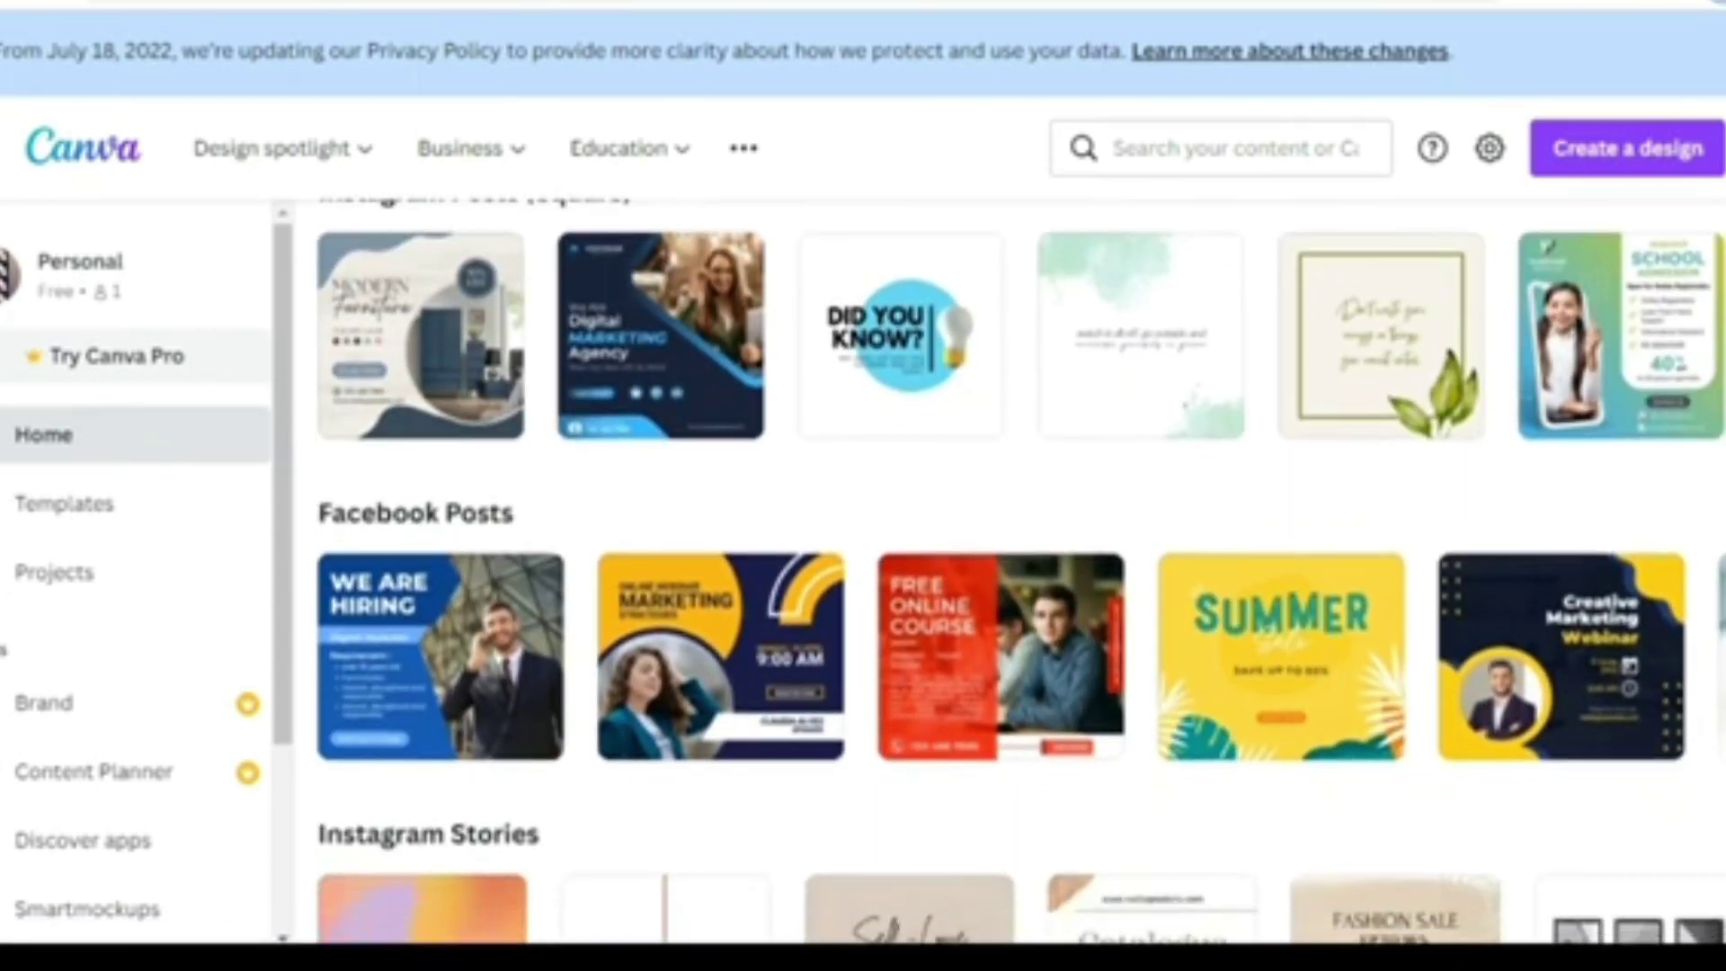
scroll(1020, 570, "down", 4)
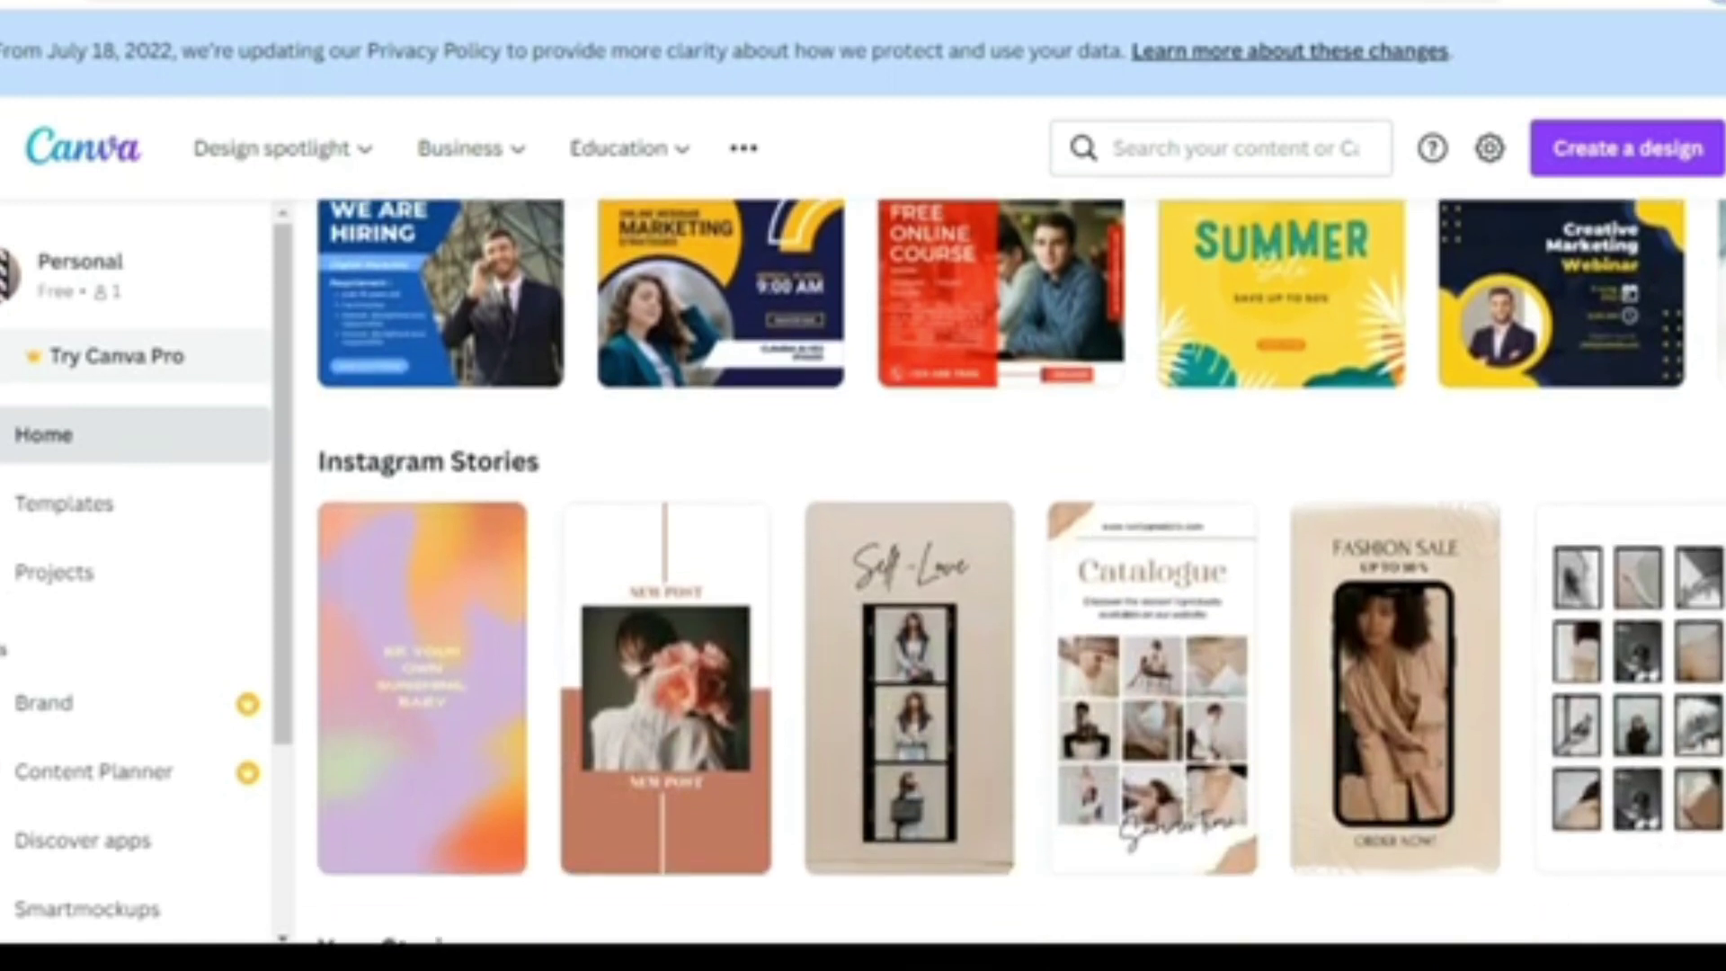
scroll(1020, 570, "down", 1)
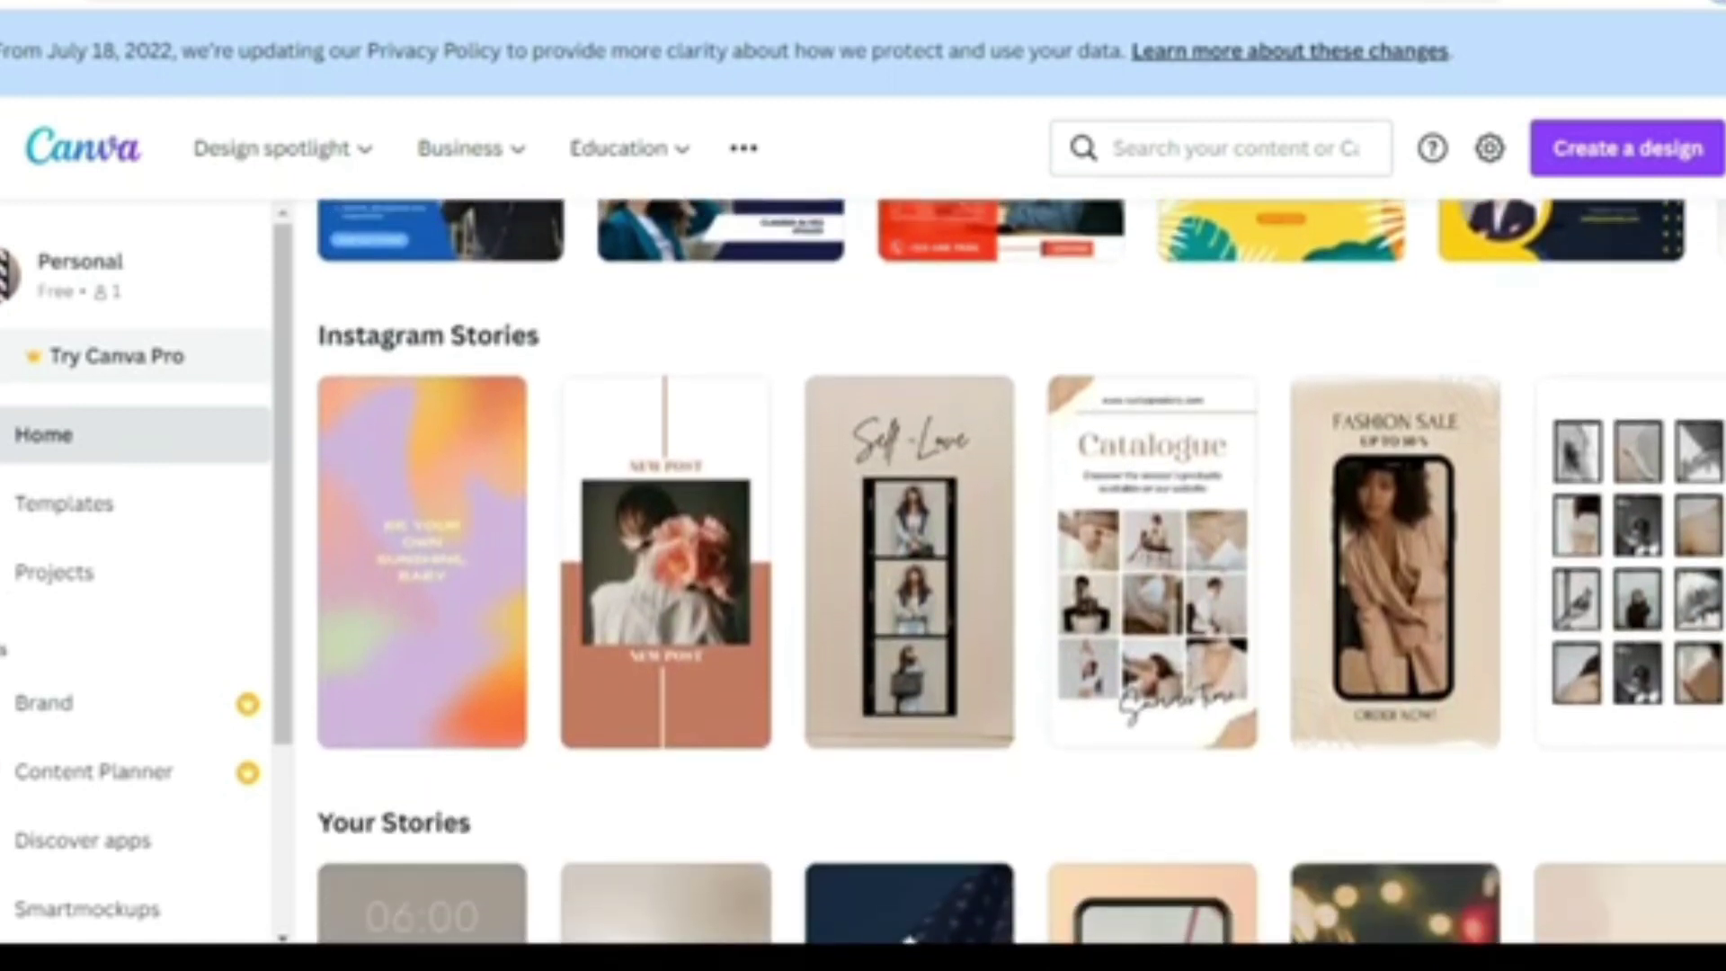
scroll(1020, 569, "down", 1)
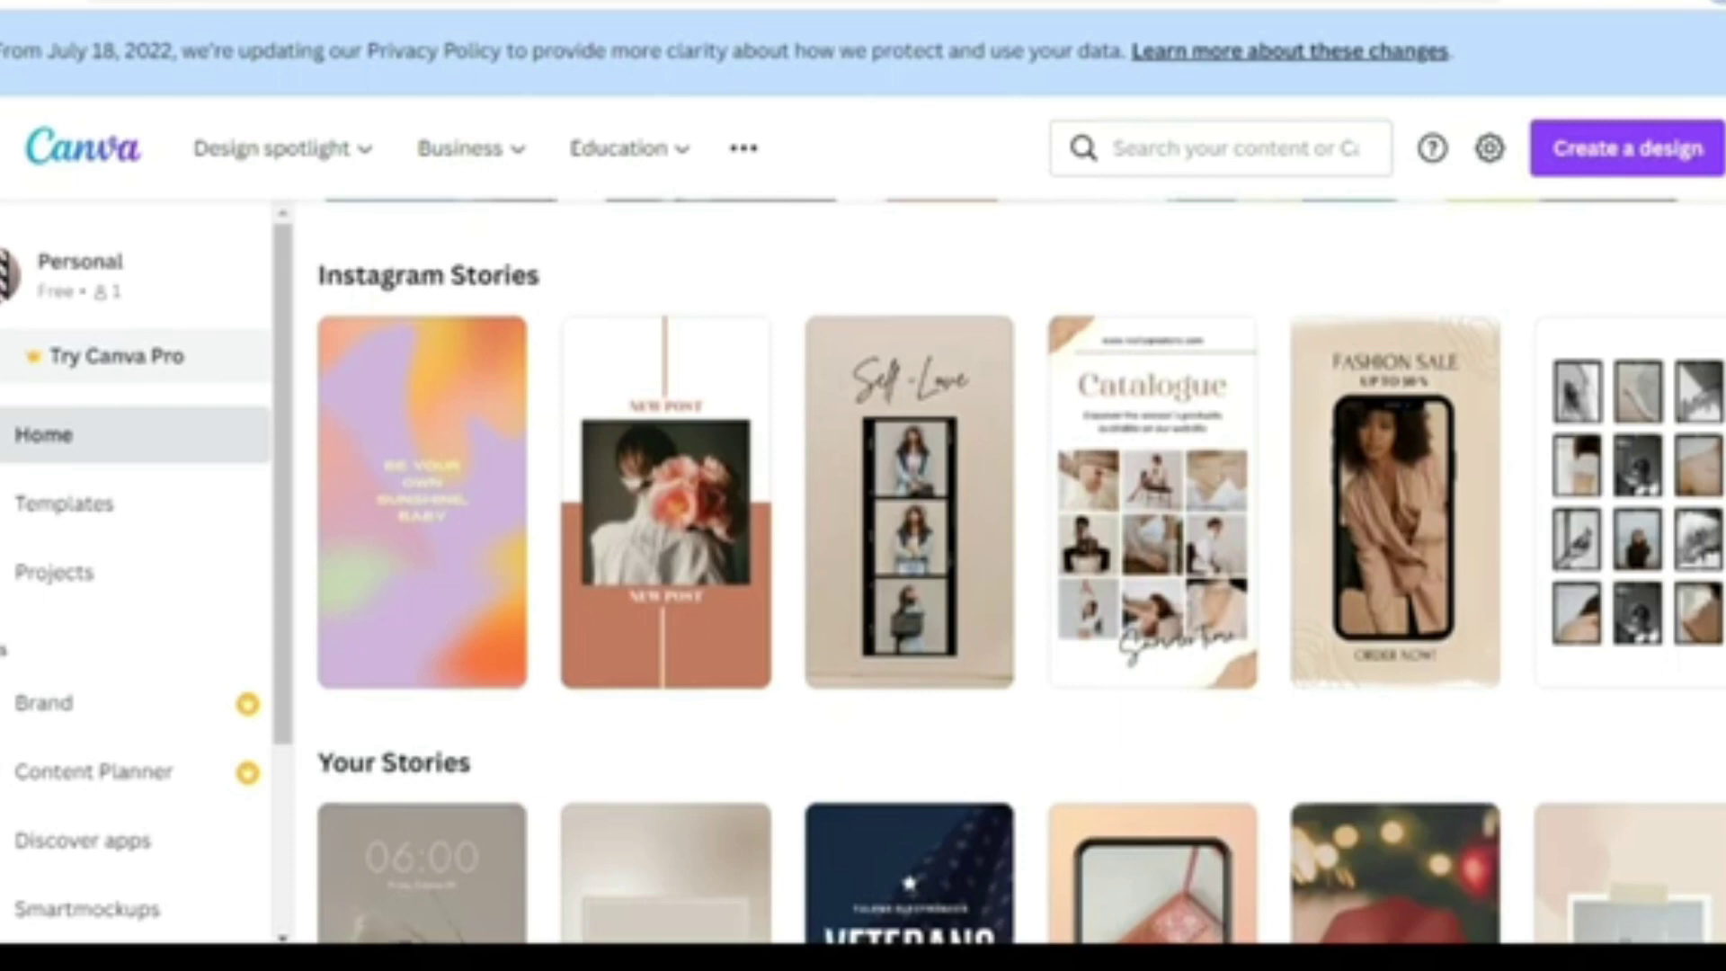
scroll(1020, 570, "down", 5)
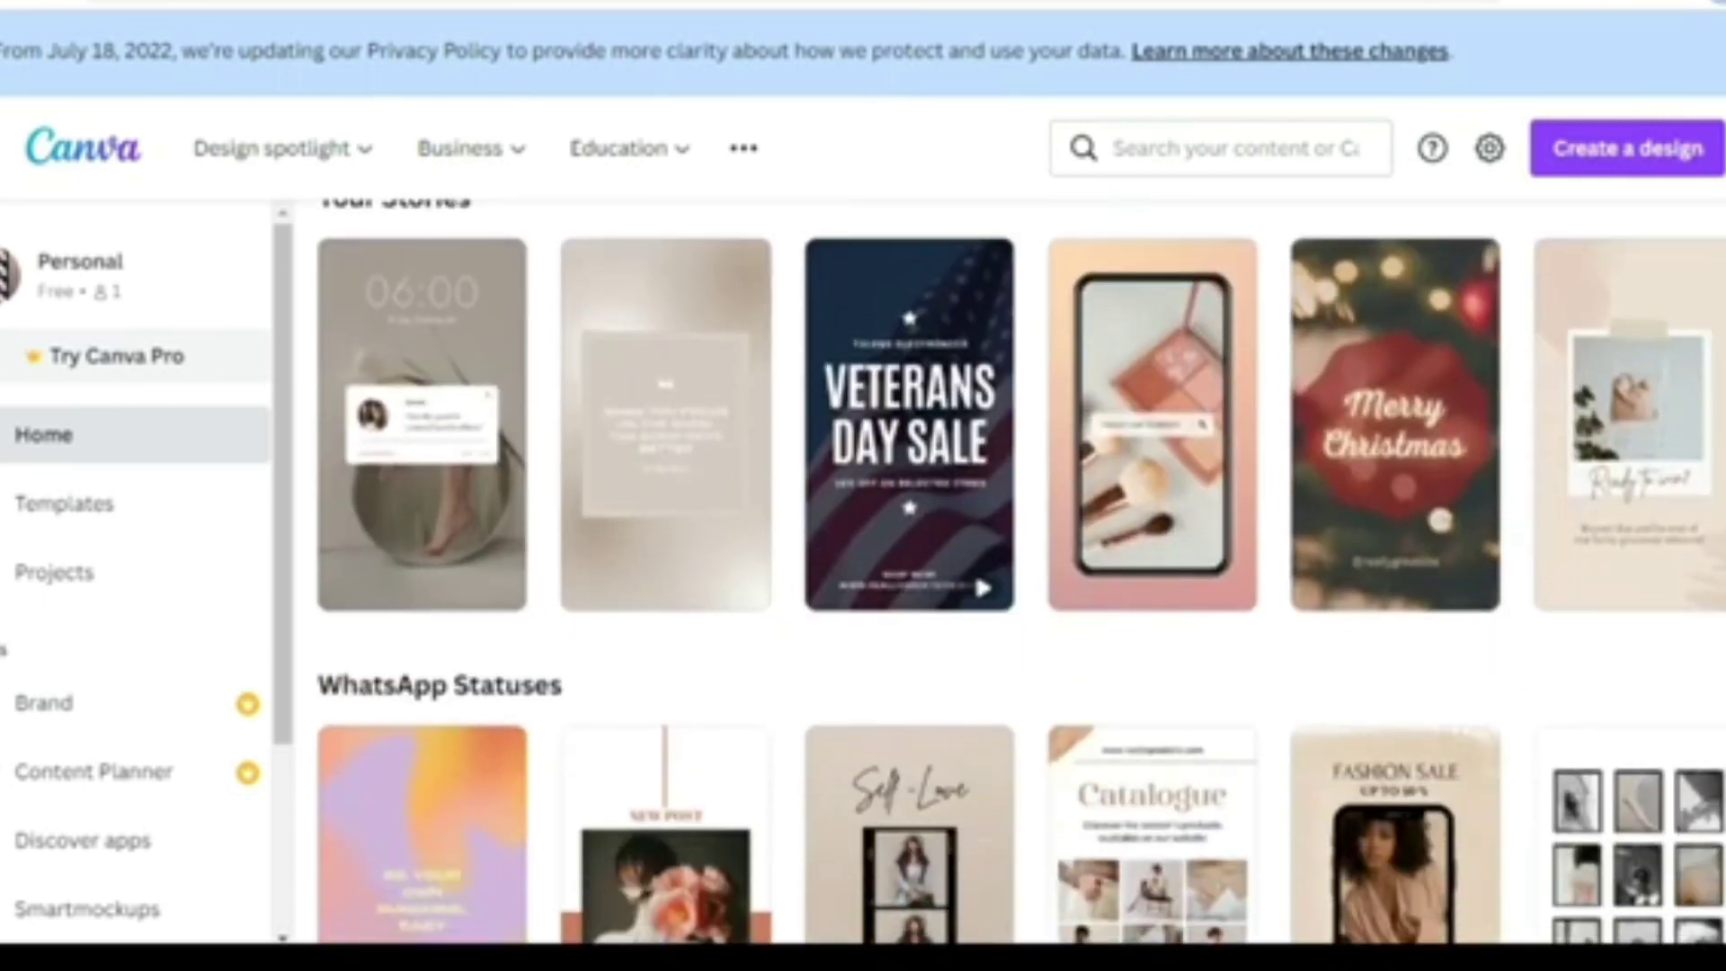
scroll(1021, 569, "down", 3)
scroll(1020, 570, "up", 15)
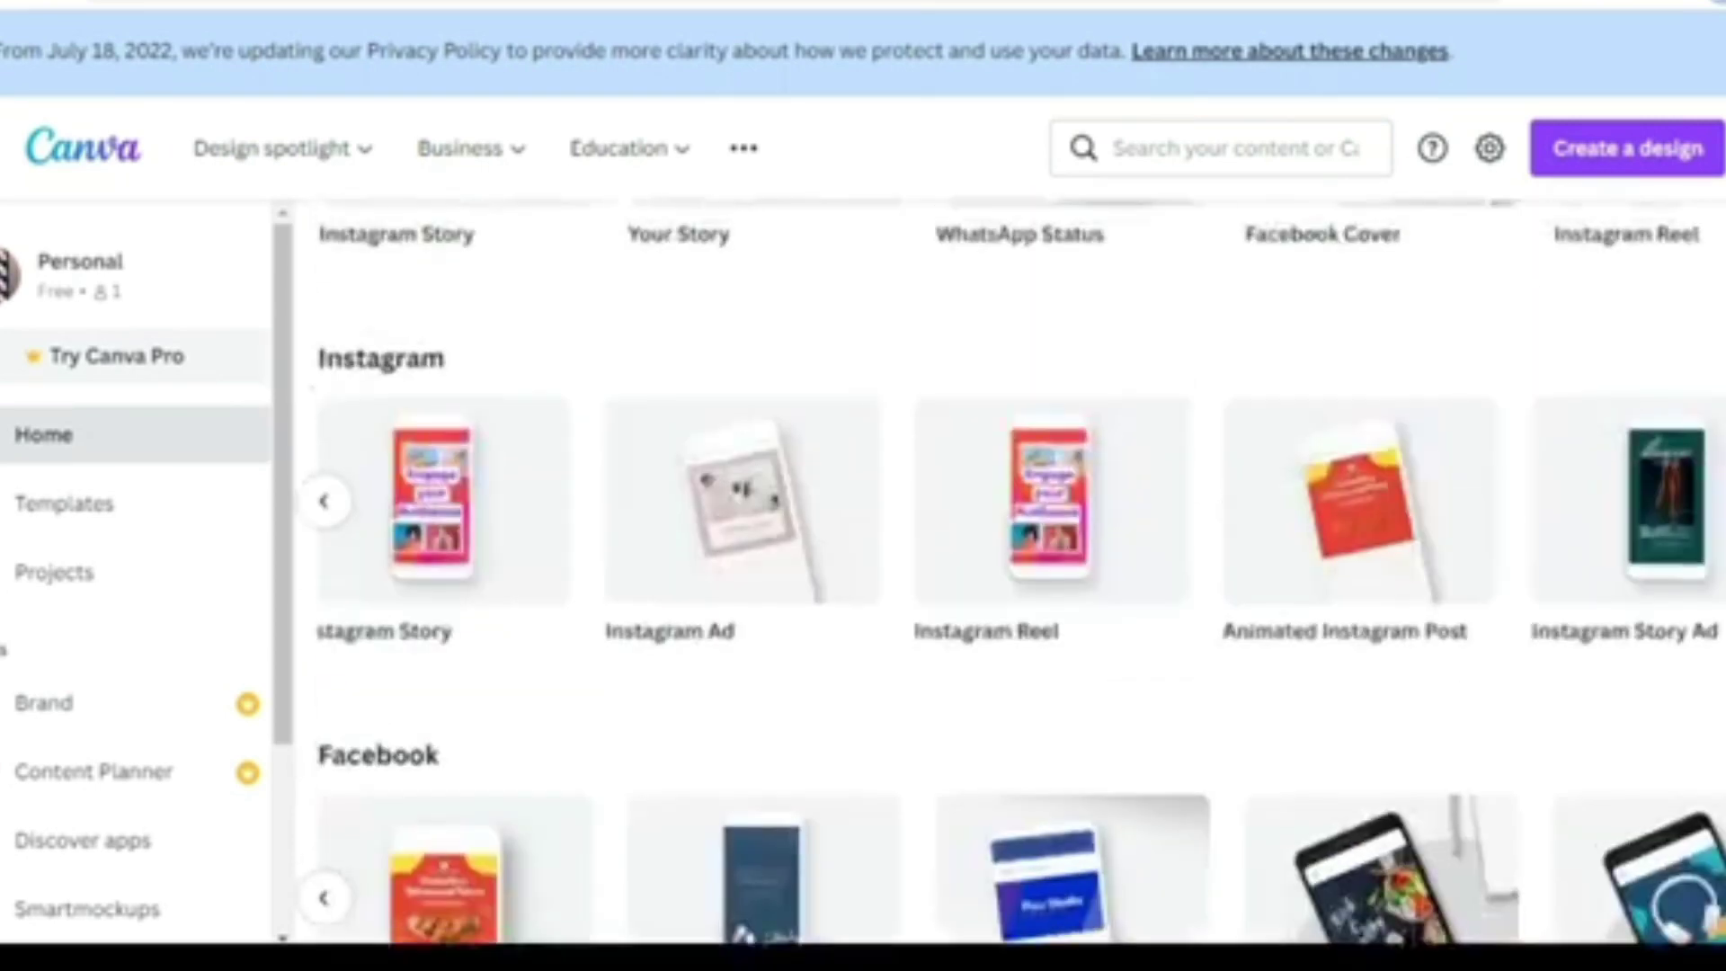
scroll(1010, 572, "down", 10)
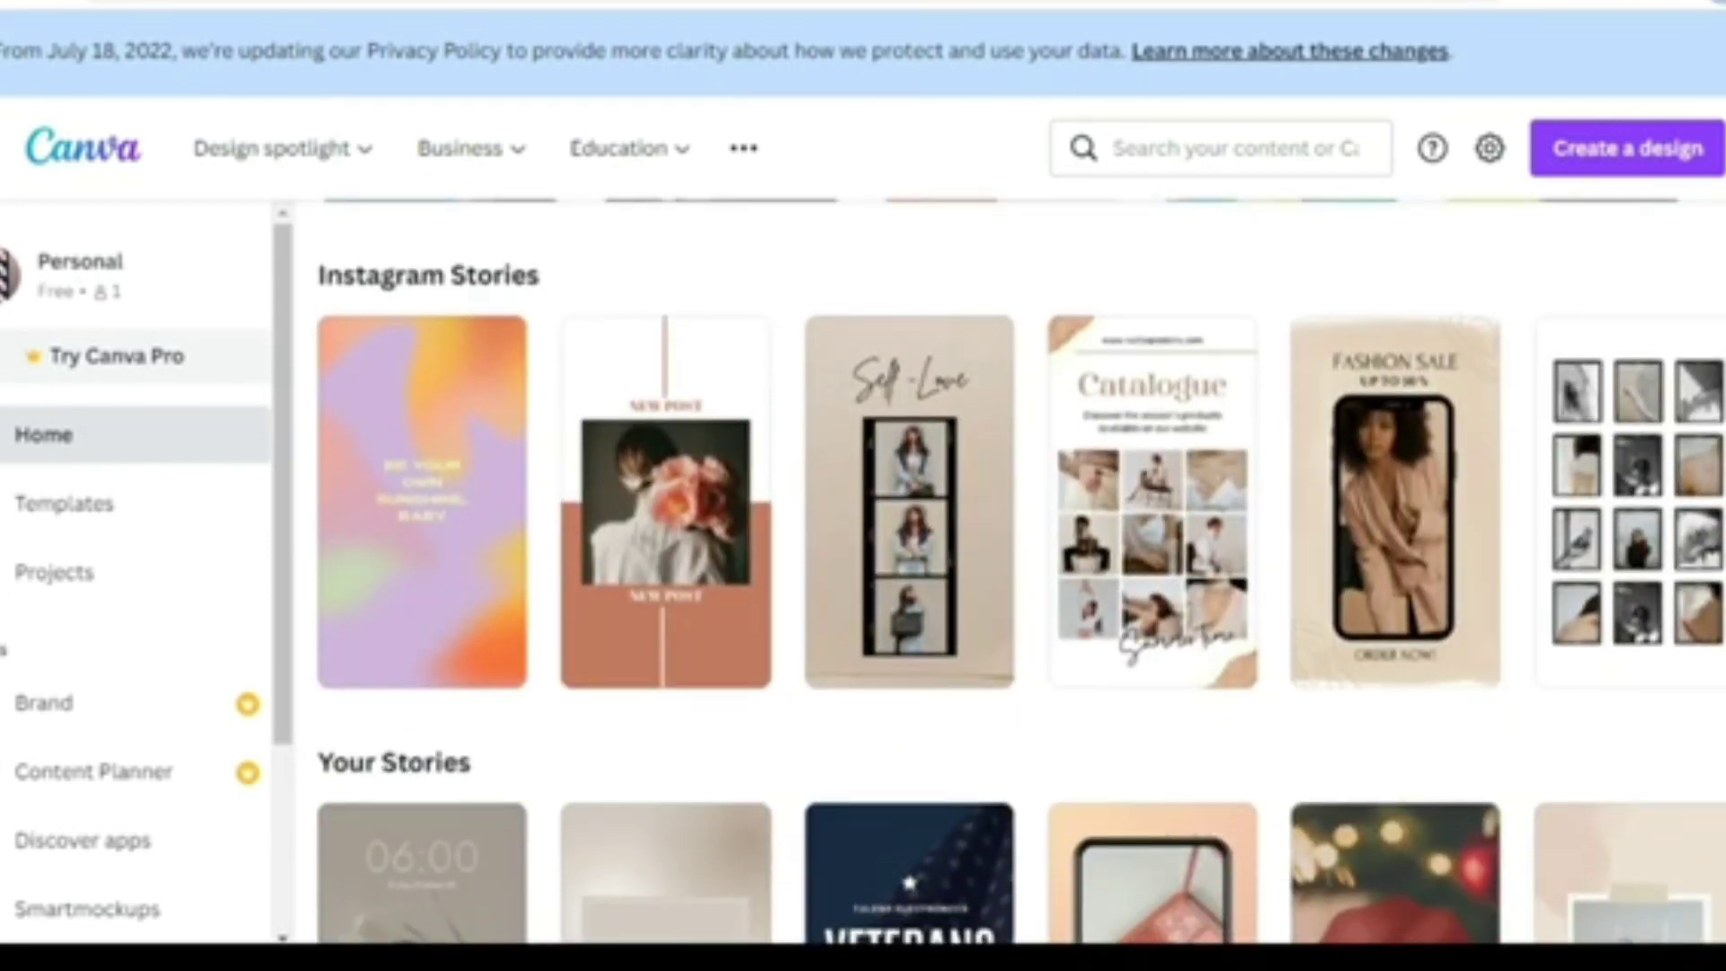
scroll(1058, 388, "up", 10)
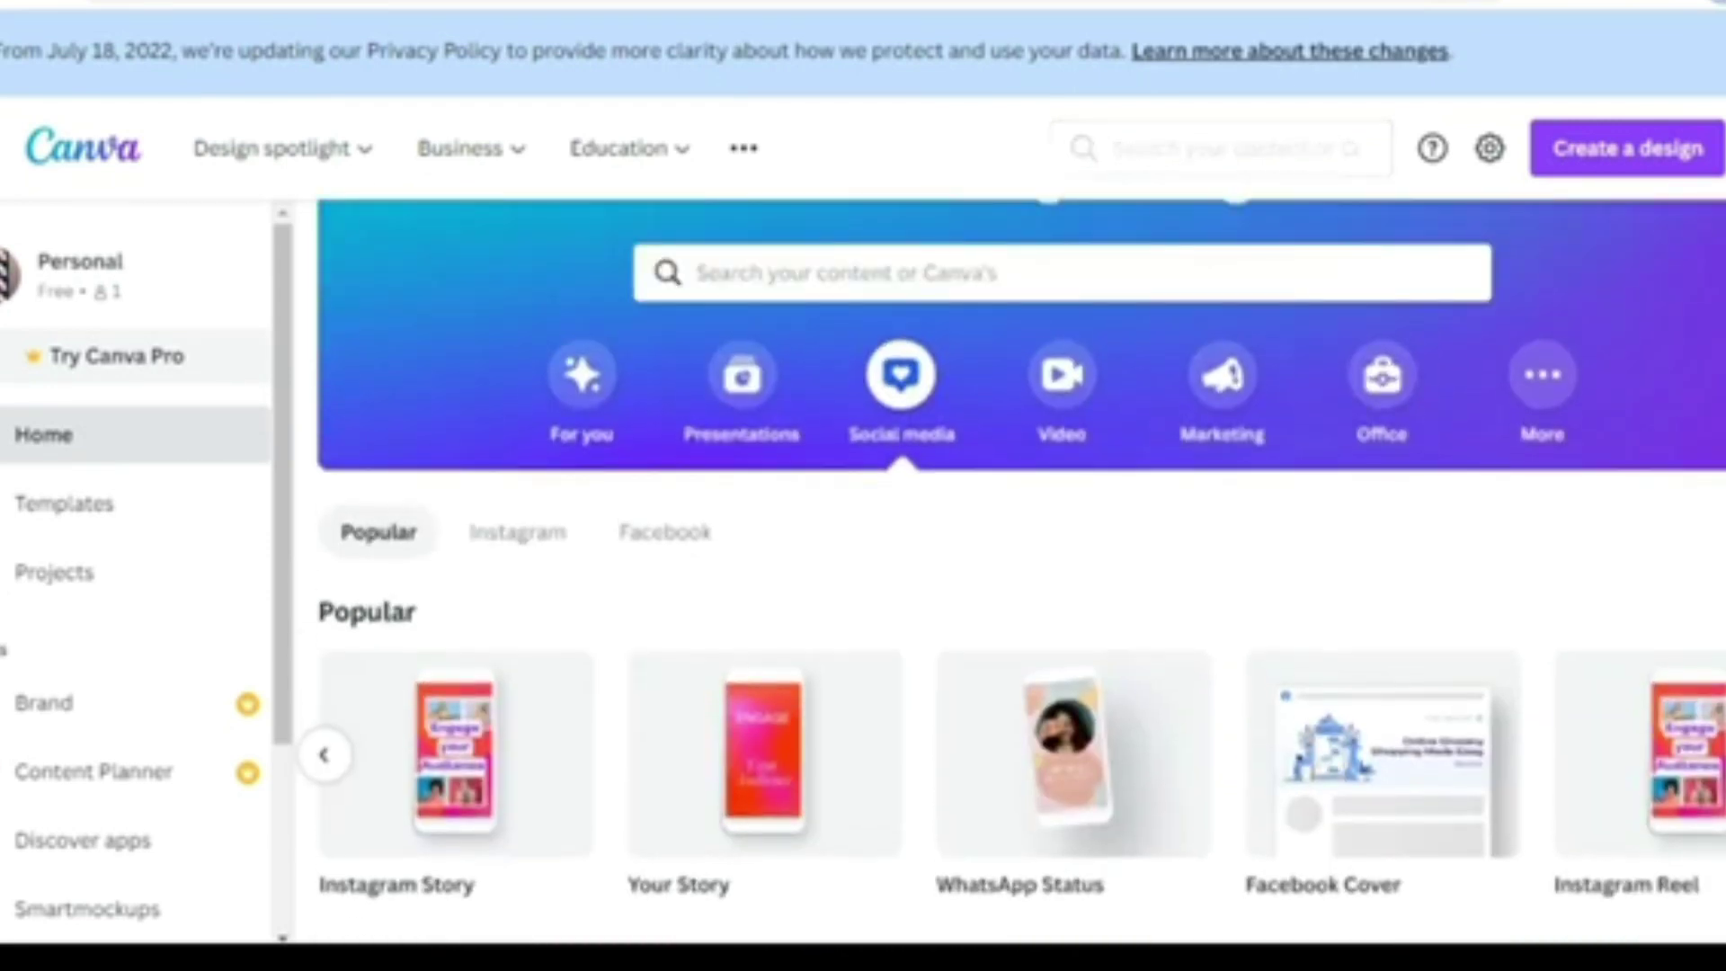
Step: Show the Video category and examine the sizes of its Easy-to-assemble video formats
left_click(1053, 385)
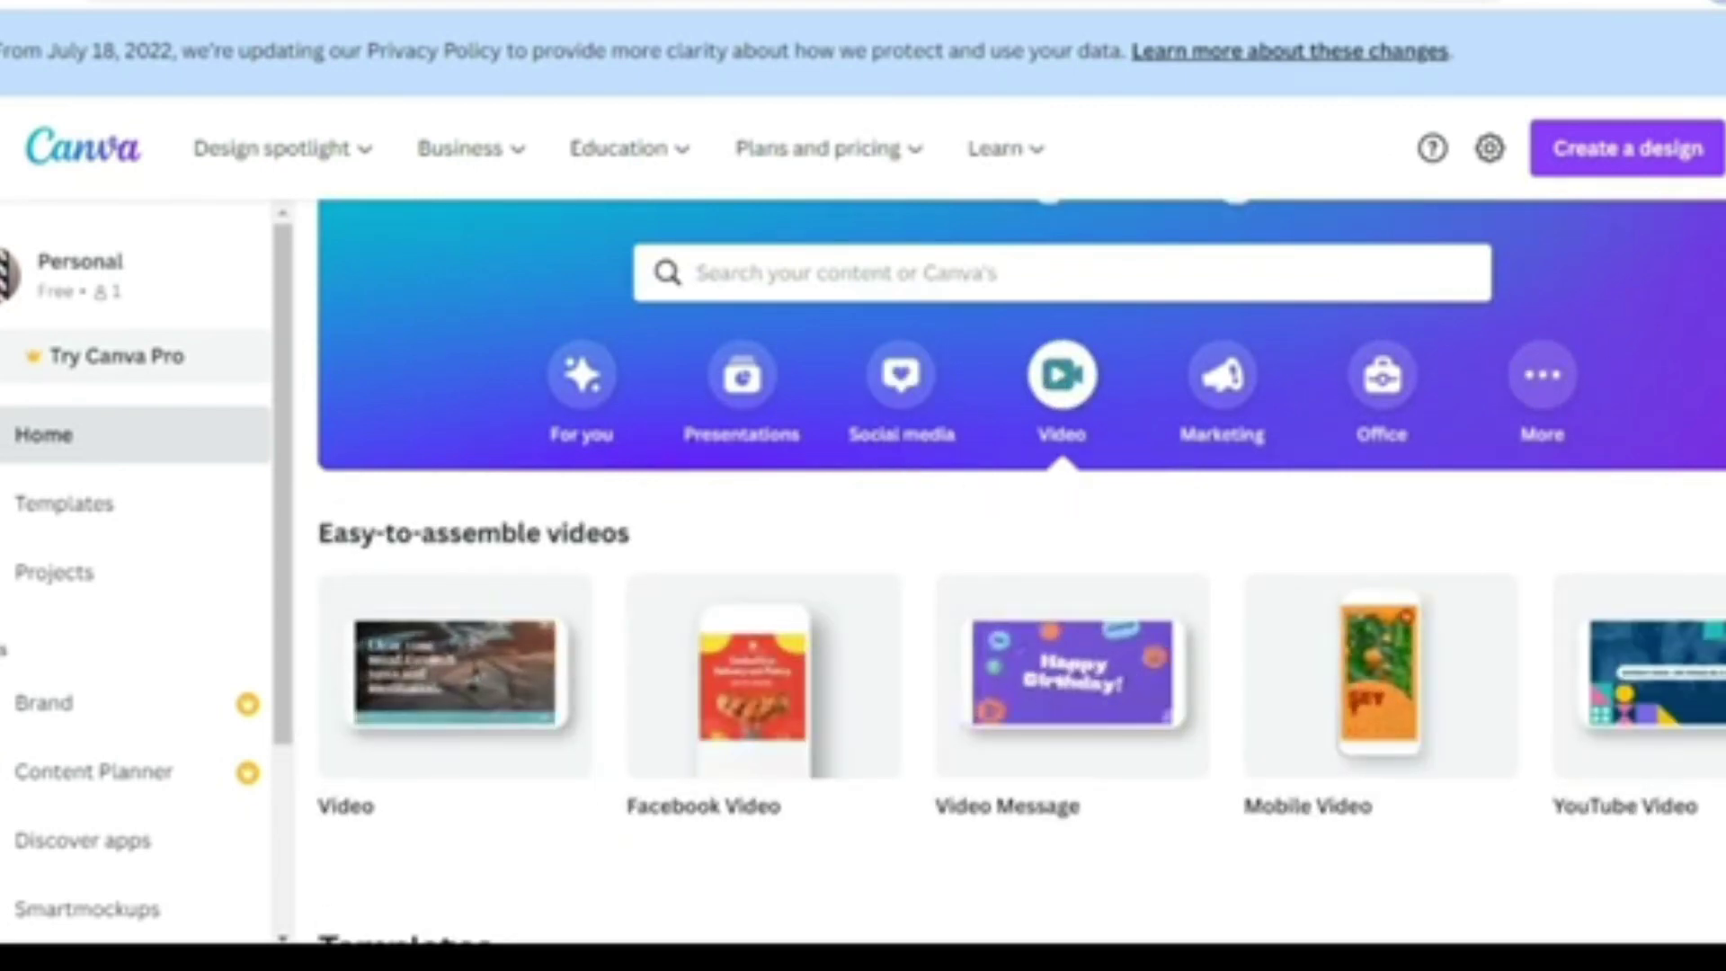
scroll(1020, 571, "down", 1)
scroll(1020, 575, "down", 3)
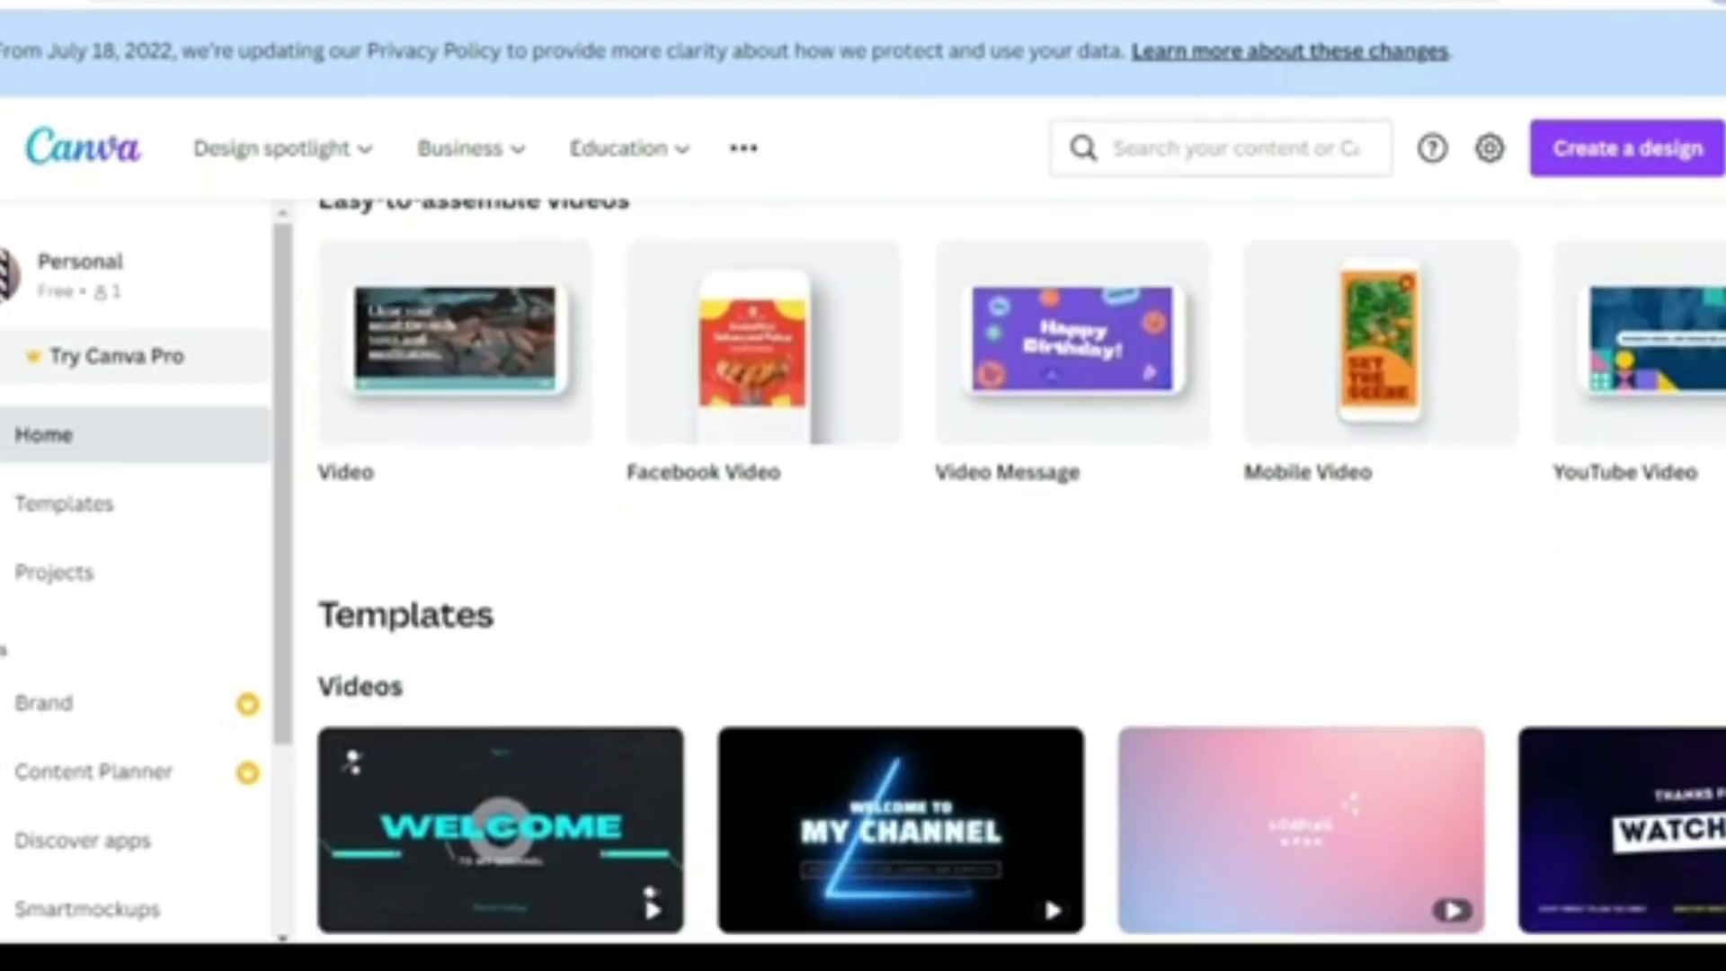
scroll(979, 355, "up", 4)
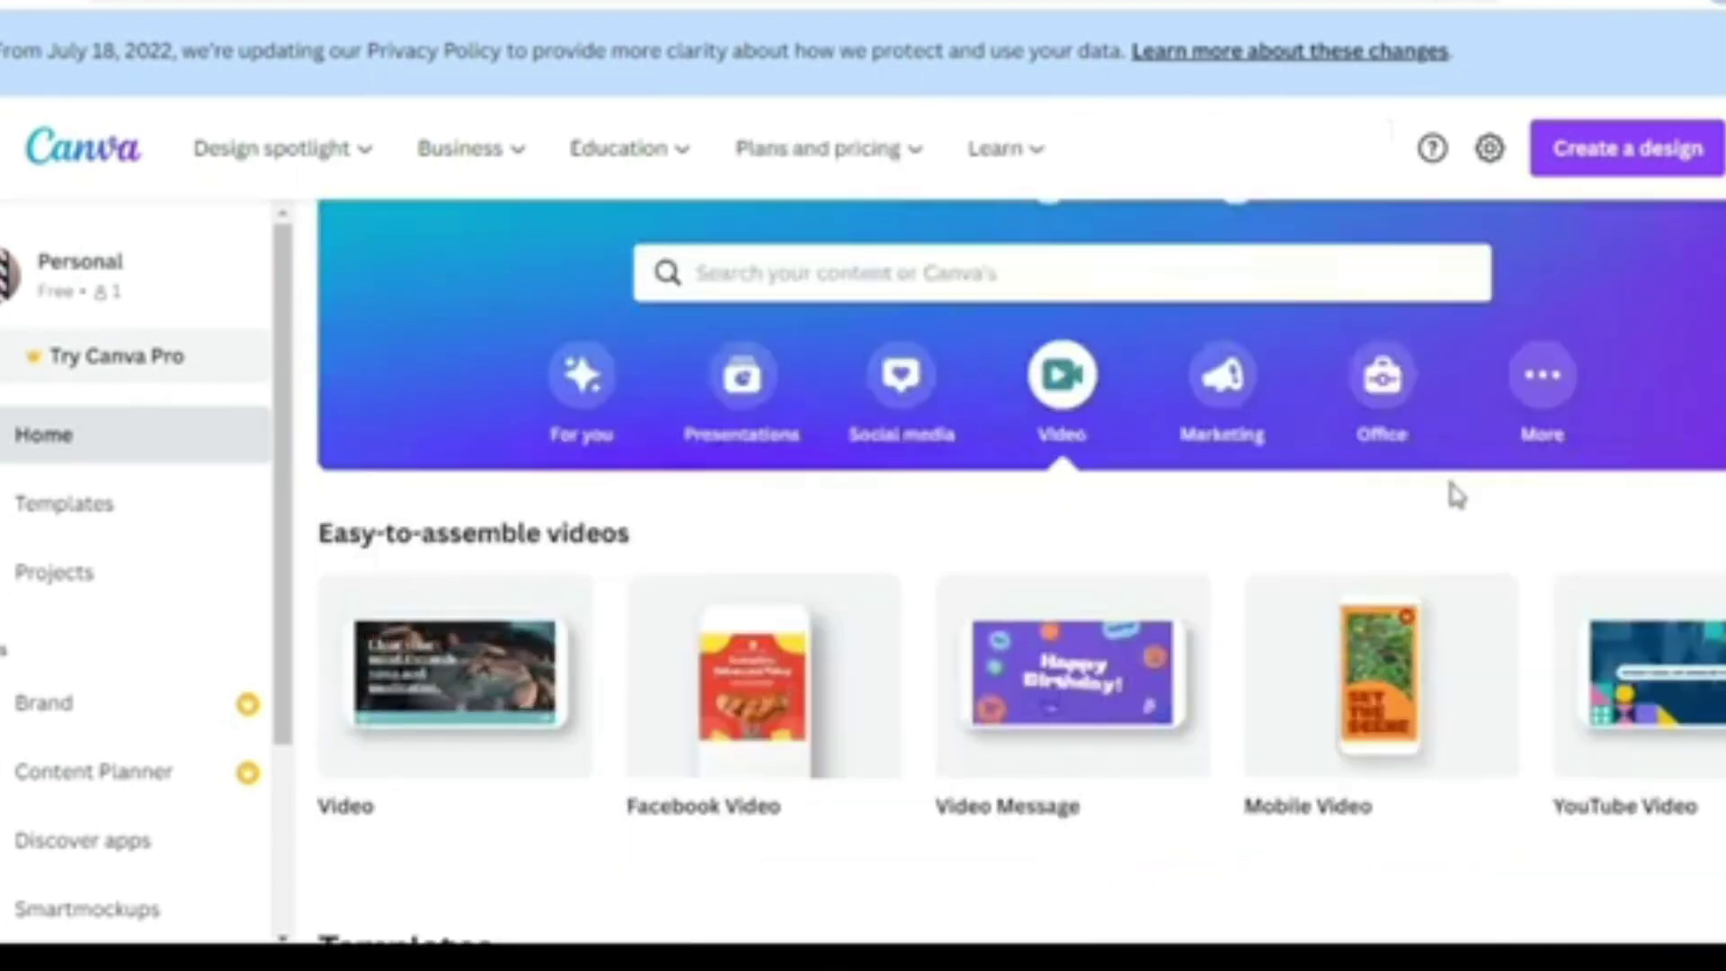
scroll(1452, 489, "down", 3)
scroll(1020, 542, "down", 1)
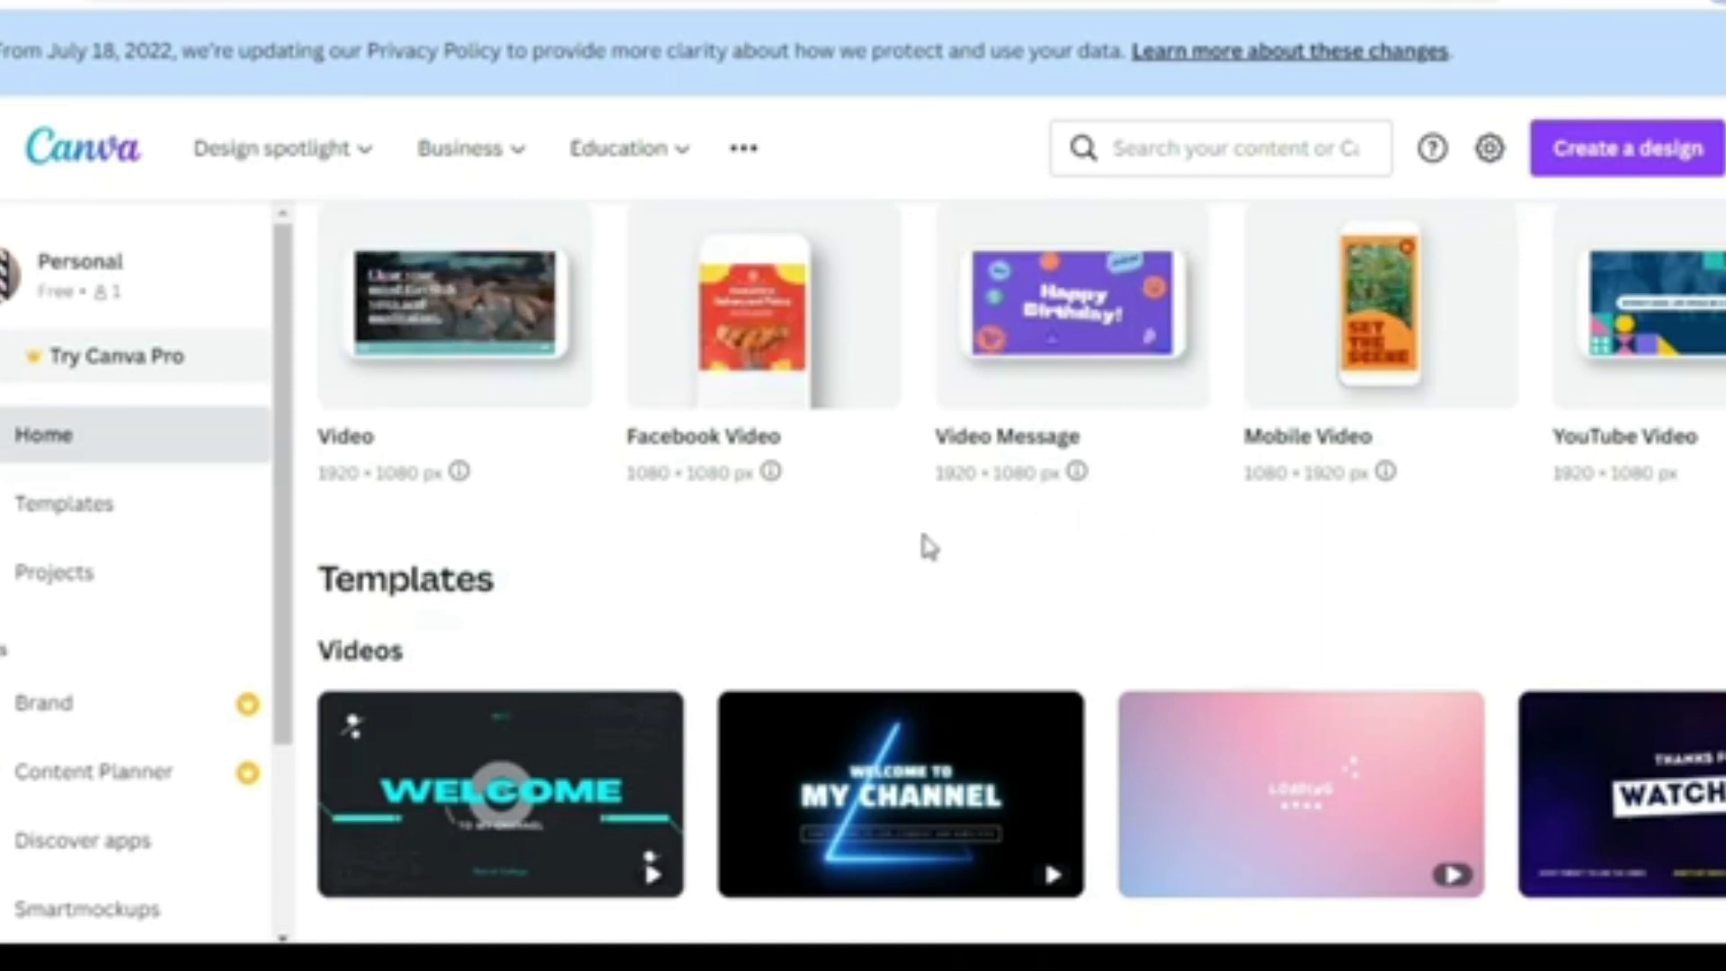
Step: Browse the video templates, including the Facebook Videos and Video Messages collections
scroll(925, 542, "down", 5)
scroll(1021, 572, "down", 2)
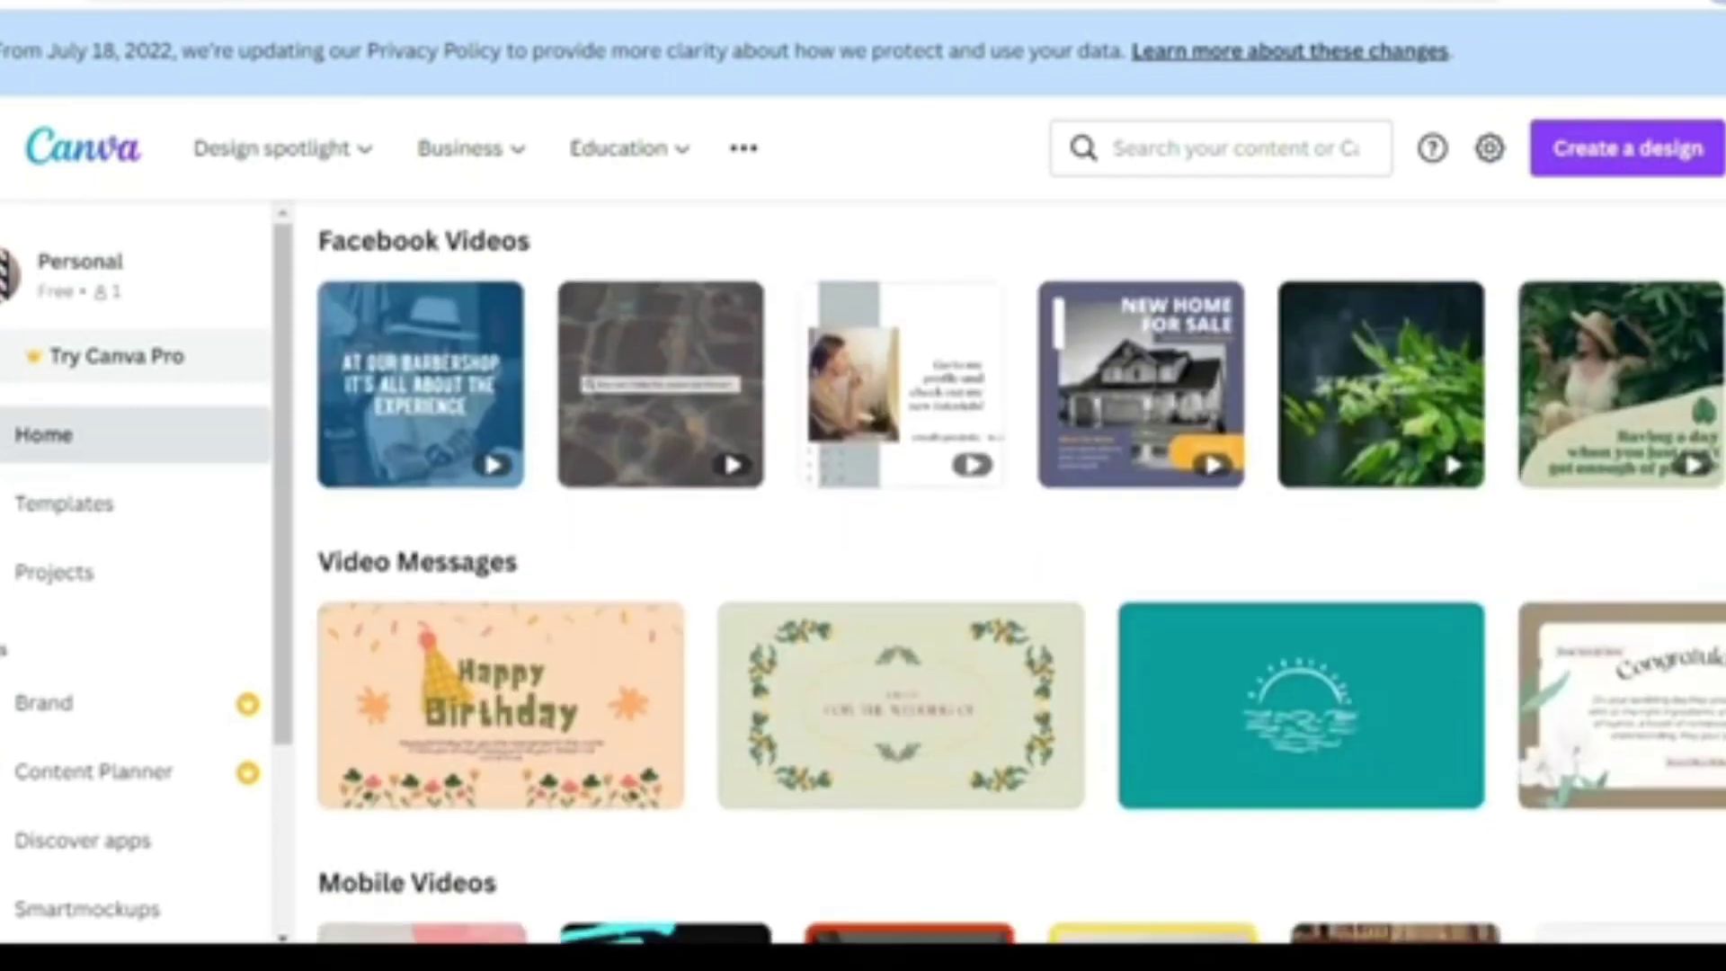
scroll(1020, 572, "up", 1)
scroll(1020, 572, "down", 1)
scroll(1020, 572, "up", 1)
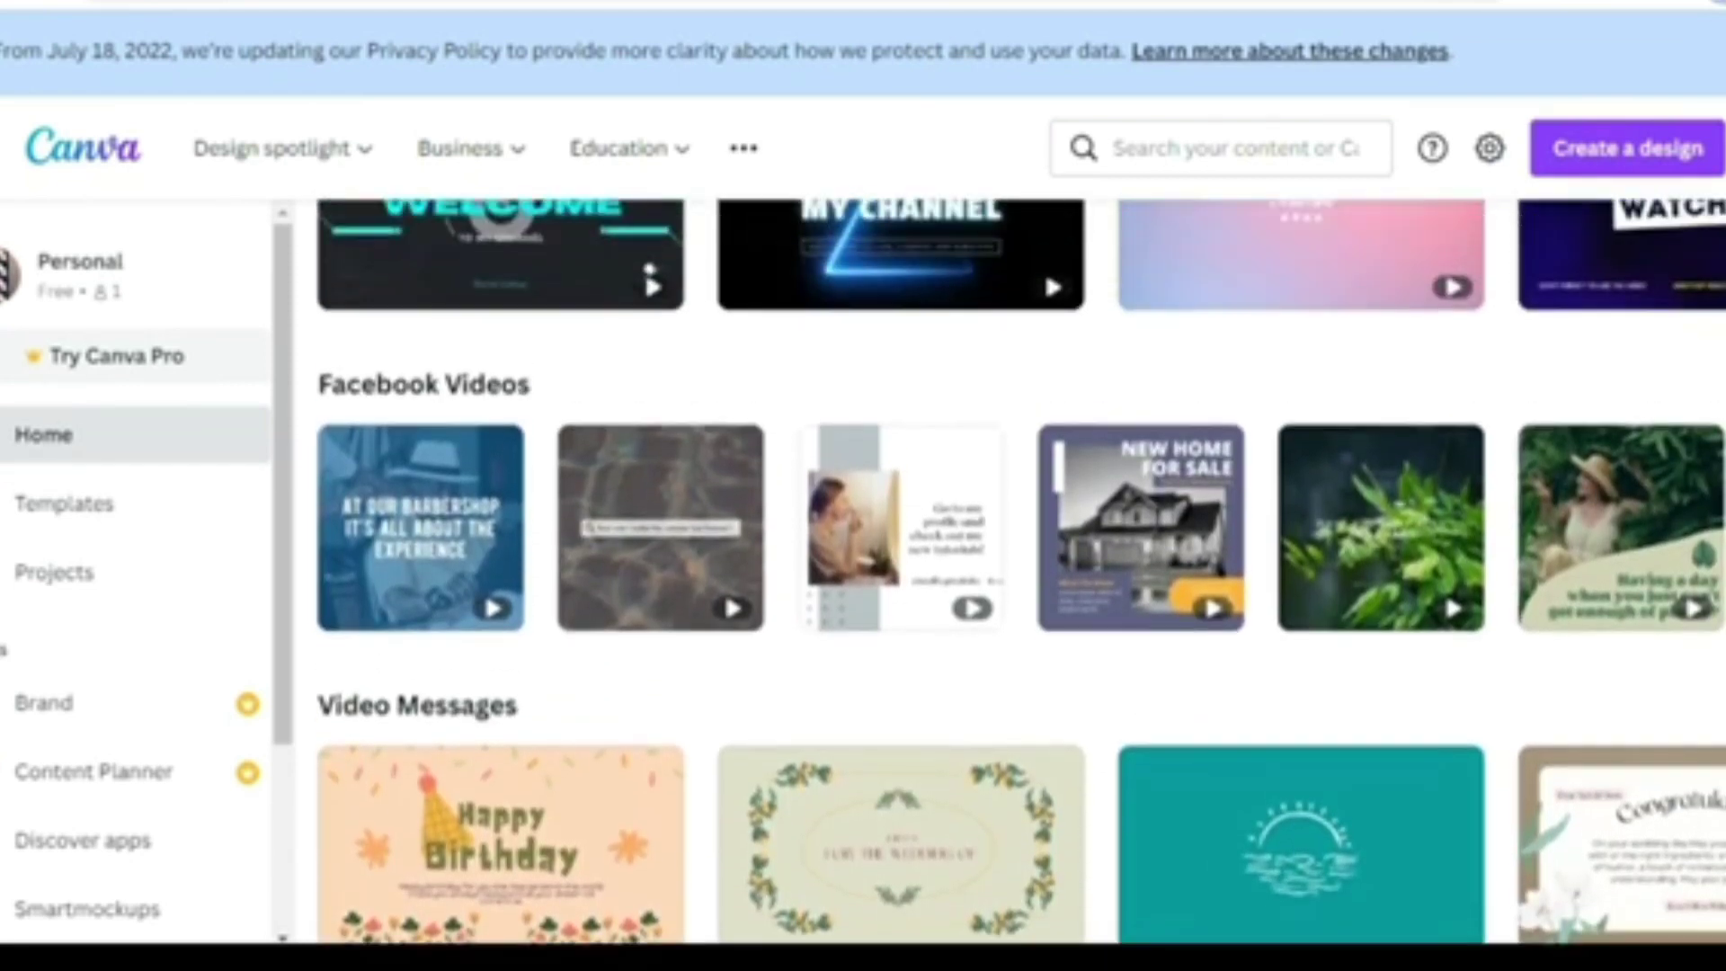
scroll(1020, 571, "down", 2)
scroll(1020, 571, "up", 1)
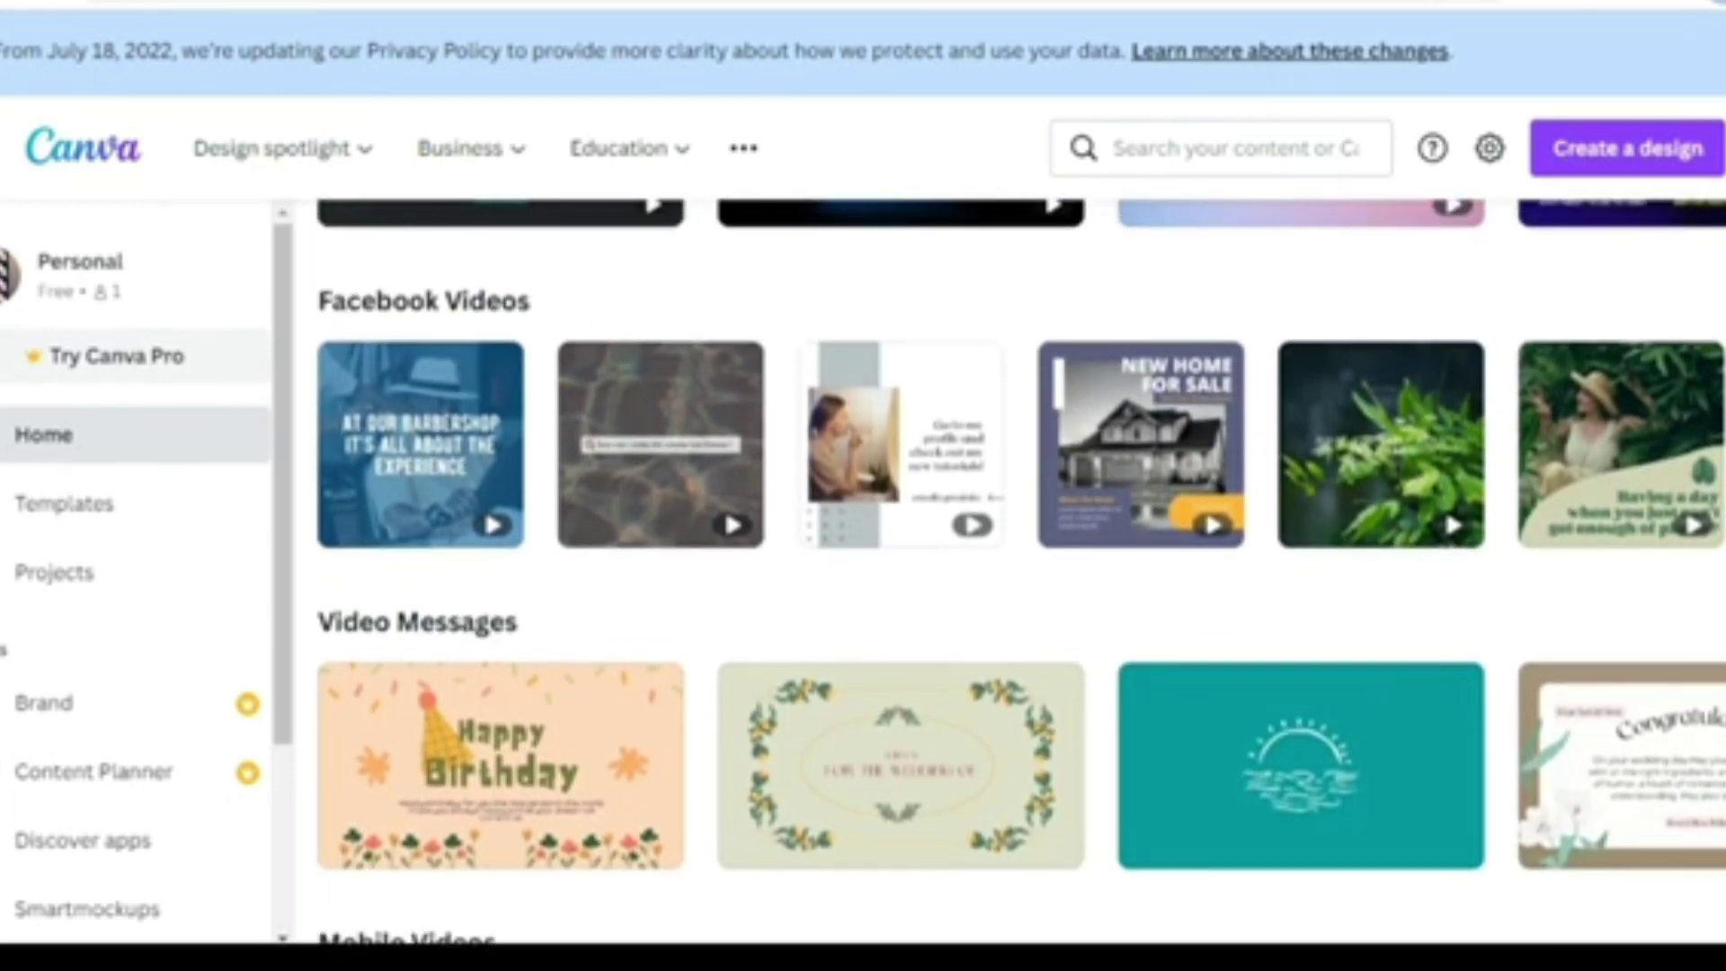
scroll(1604, 449, "up", 2)
scroll(1605, 450, "right", 5)
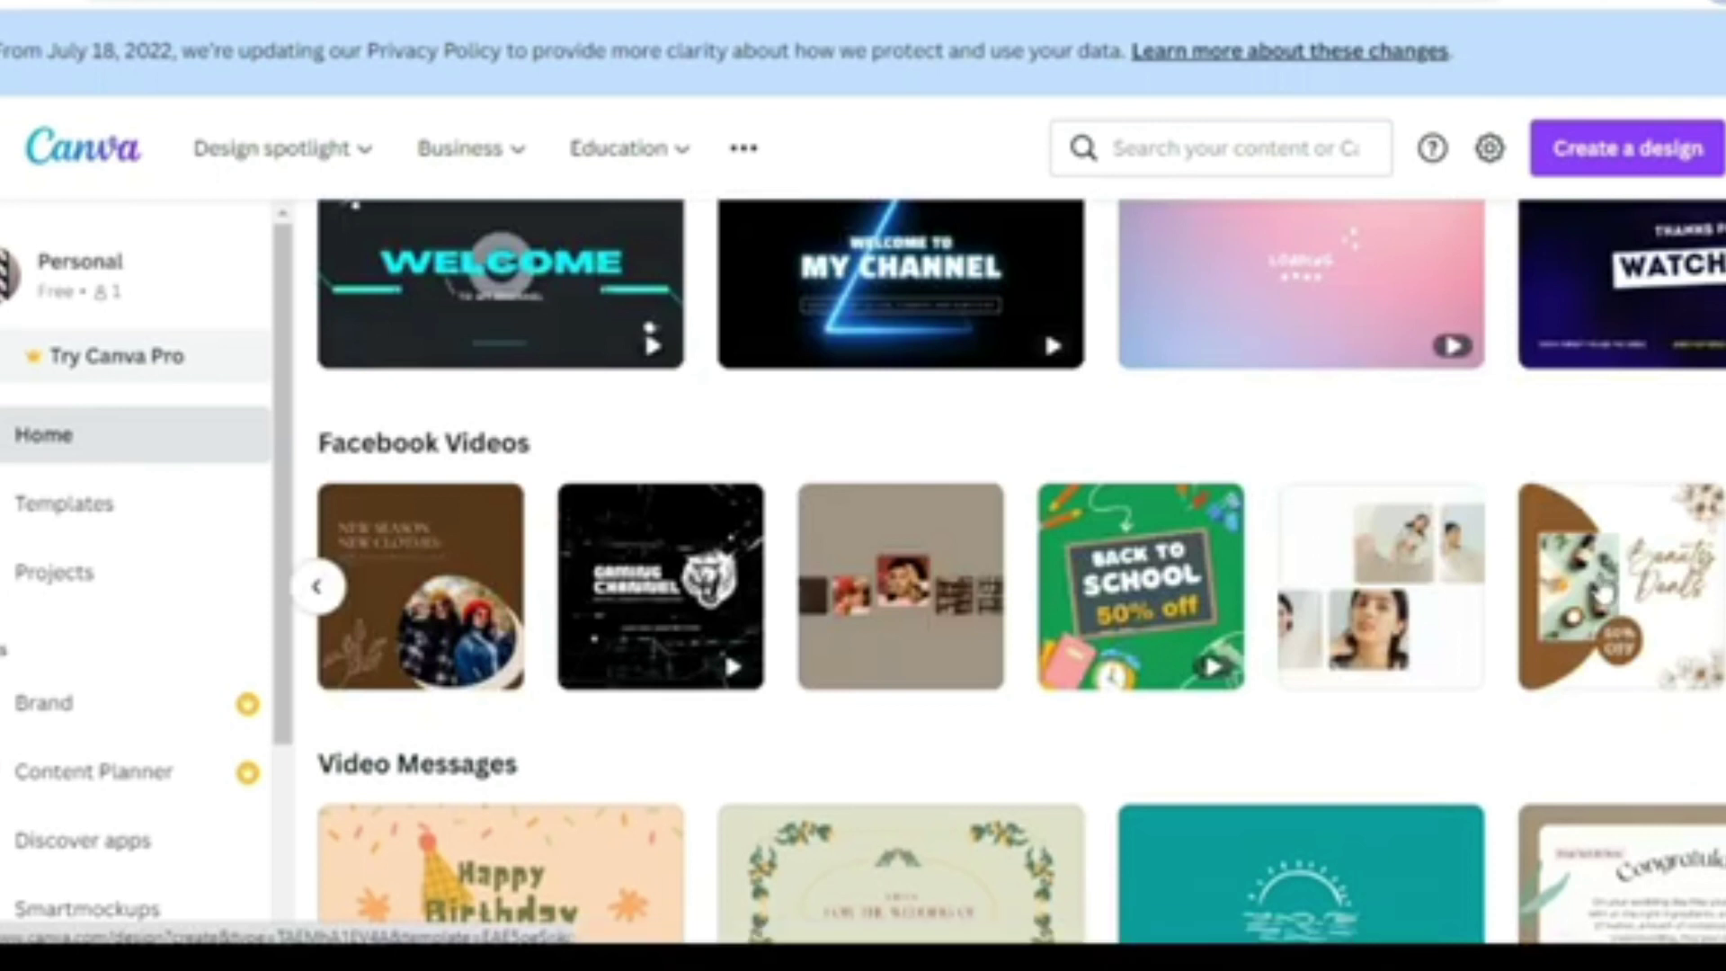
left_click(1604, 584)
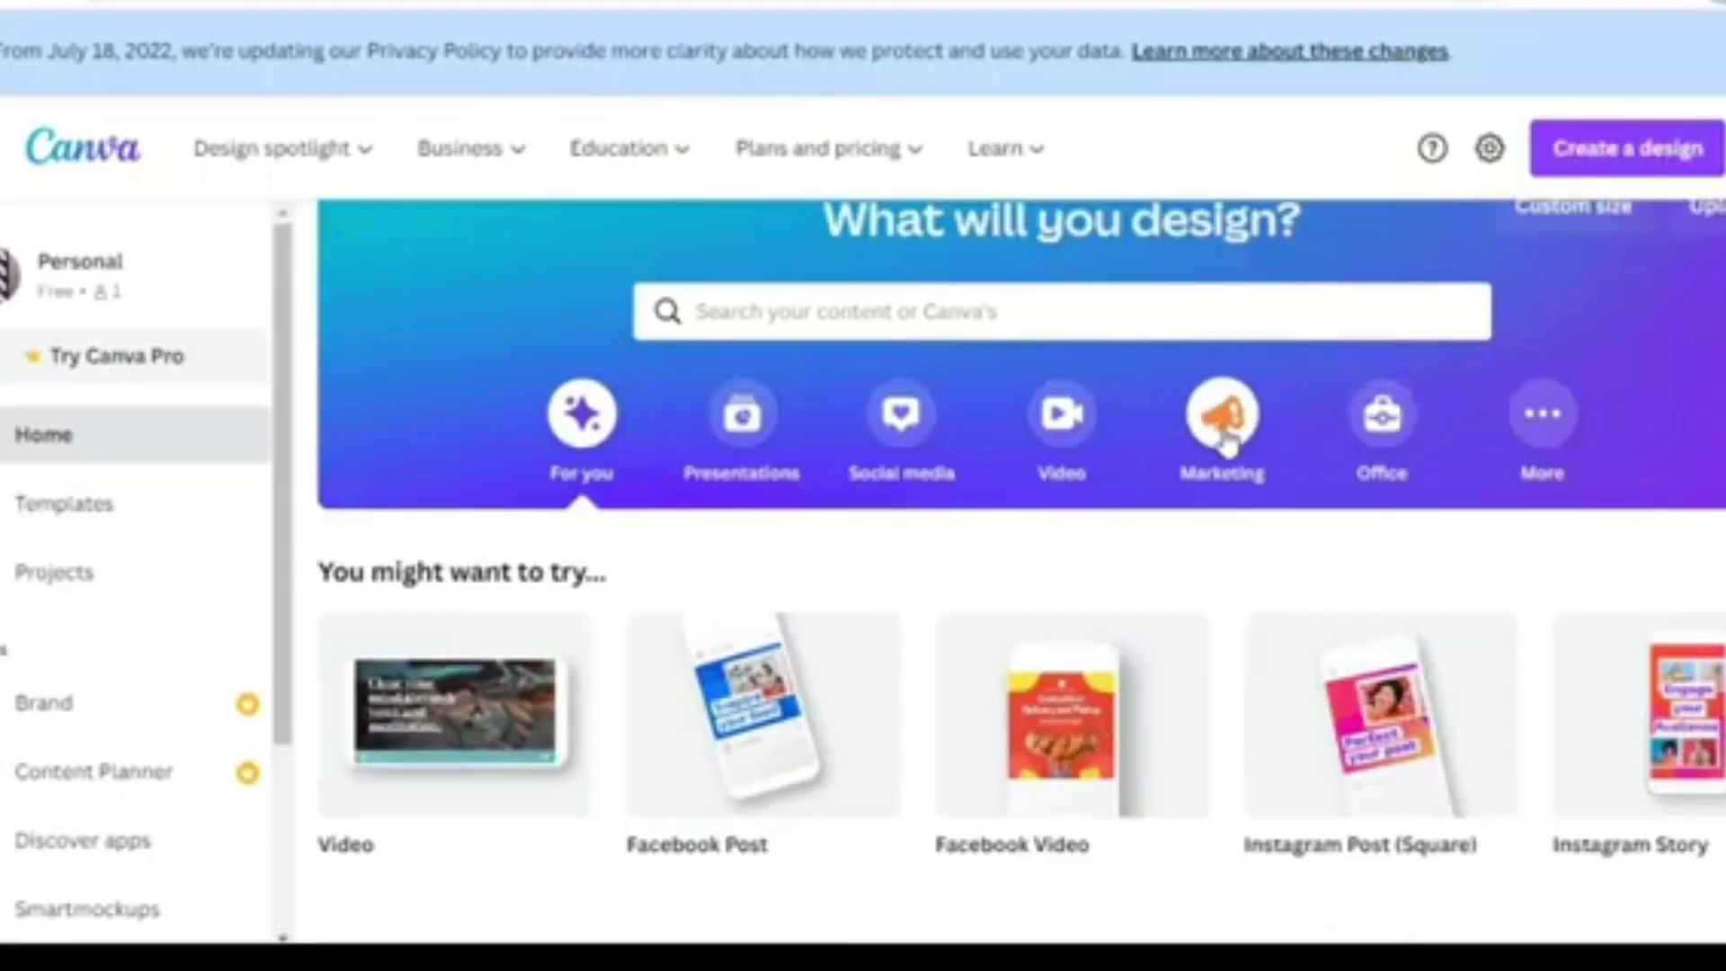
Step: Show the Marketing category and examine the sizes of its Popular formats, such as poster, logo, flyer, business card, label and banner
left_click(1223, 423)
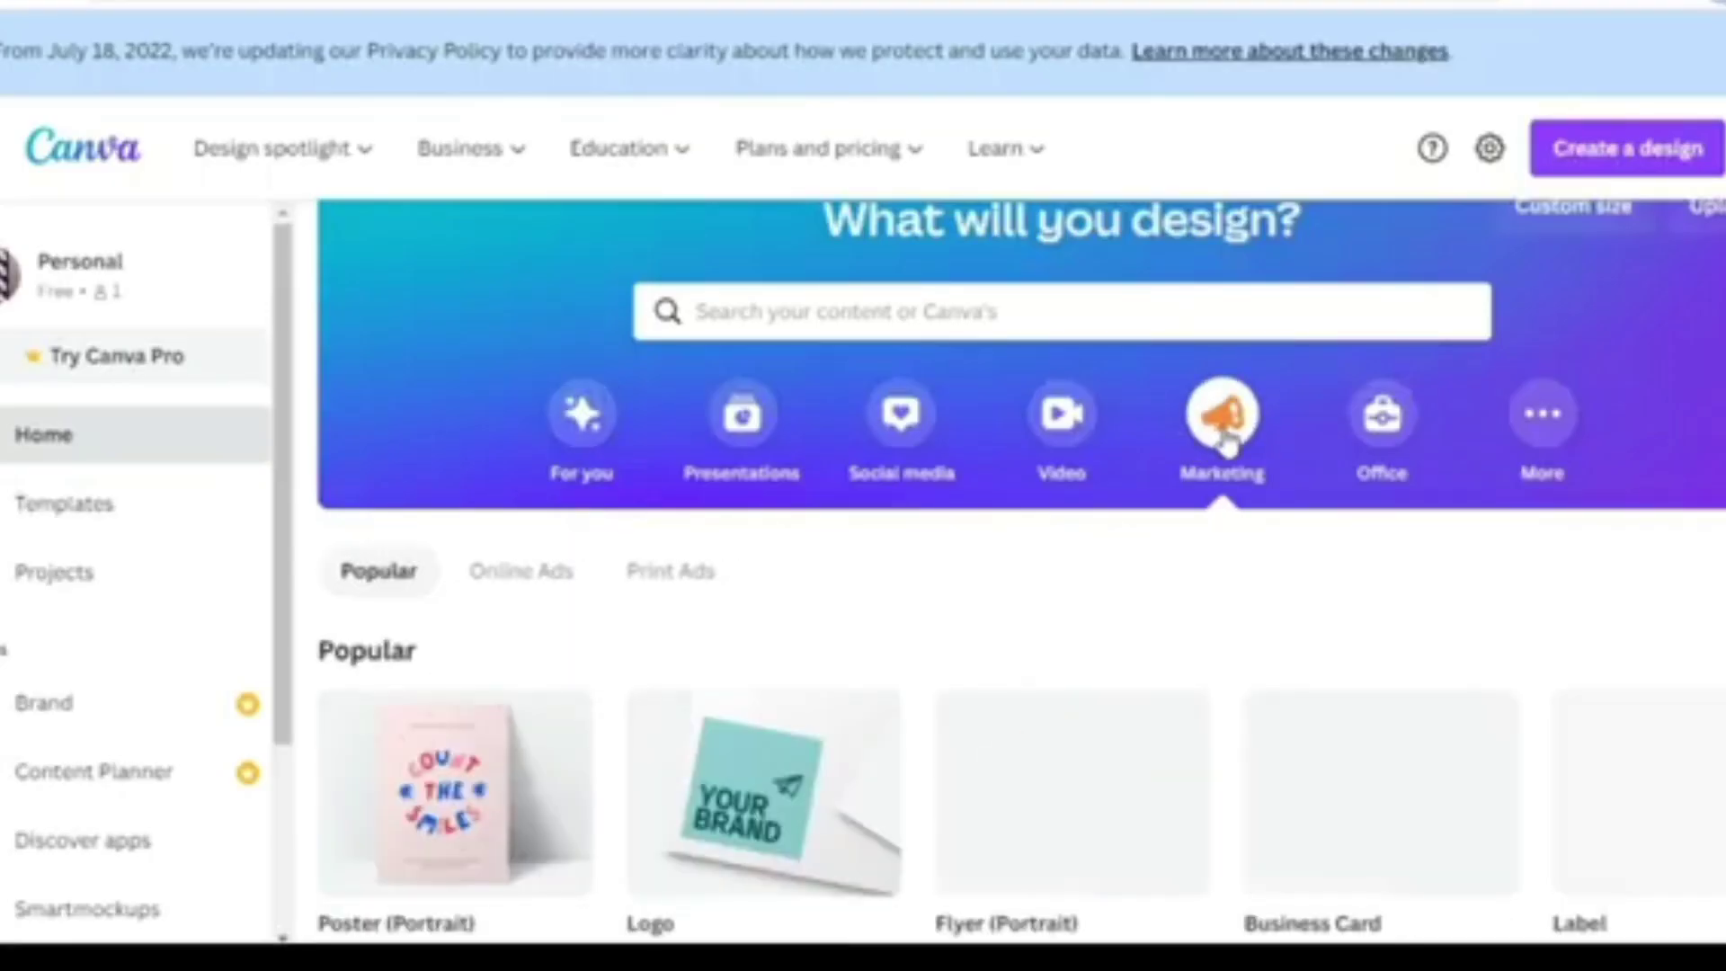
scroll(474, 732, "down", 3)
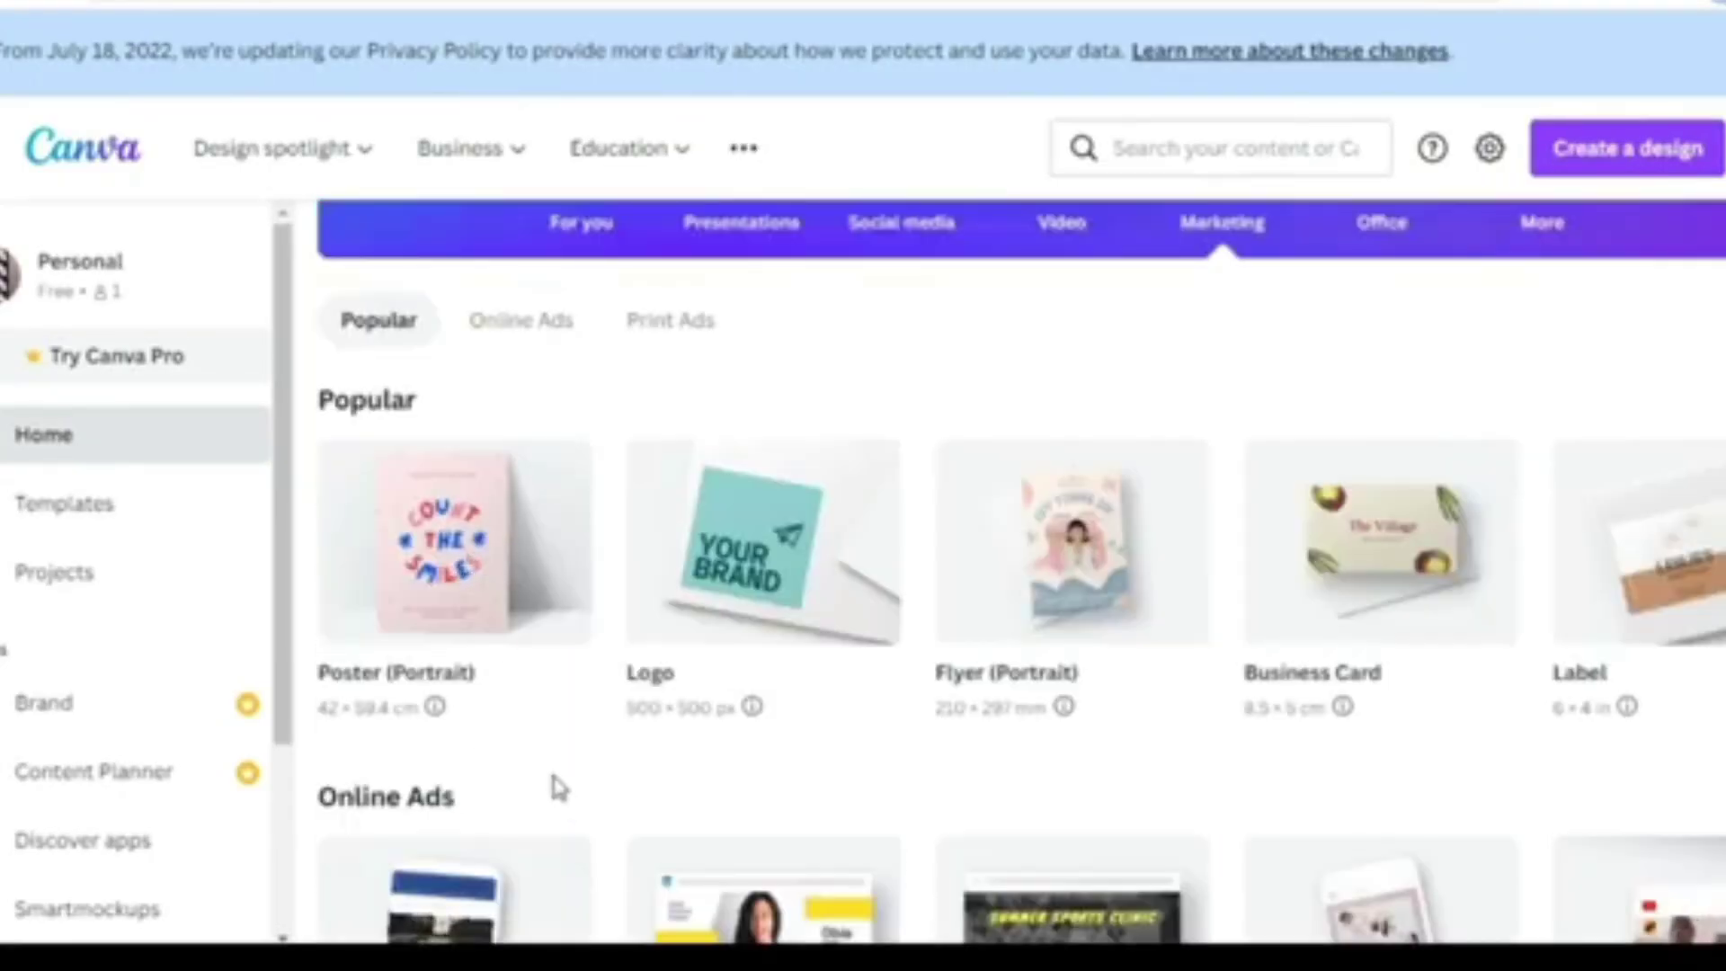
mouse_move(489, 681)
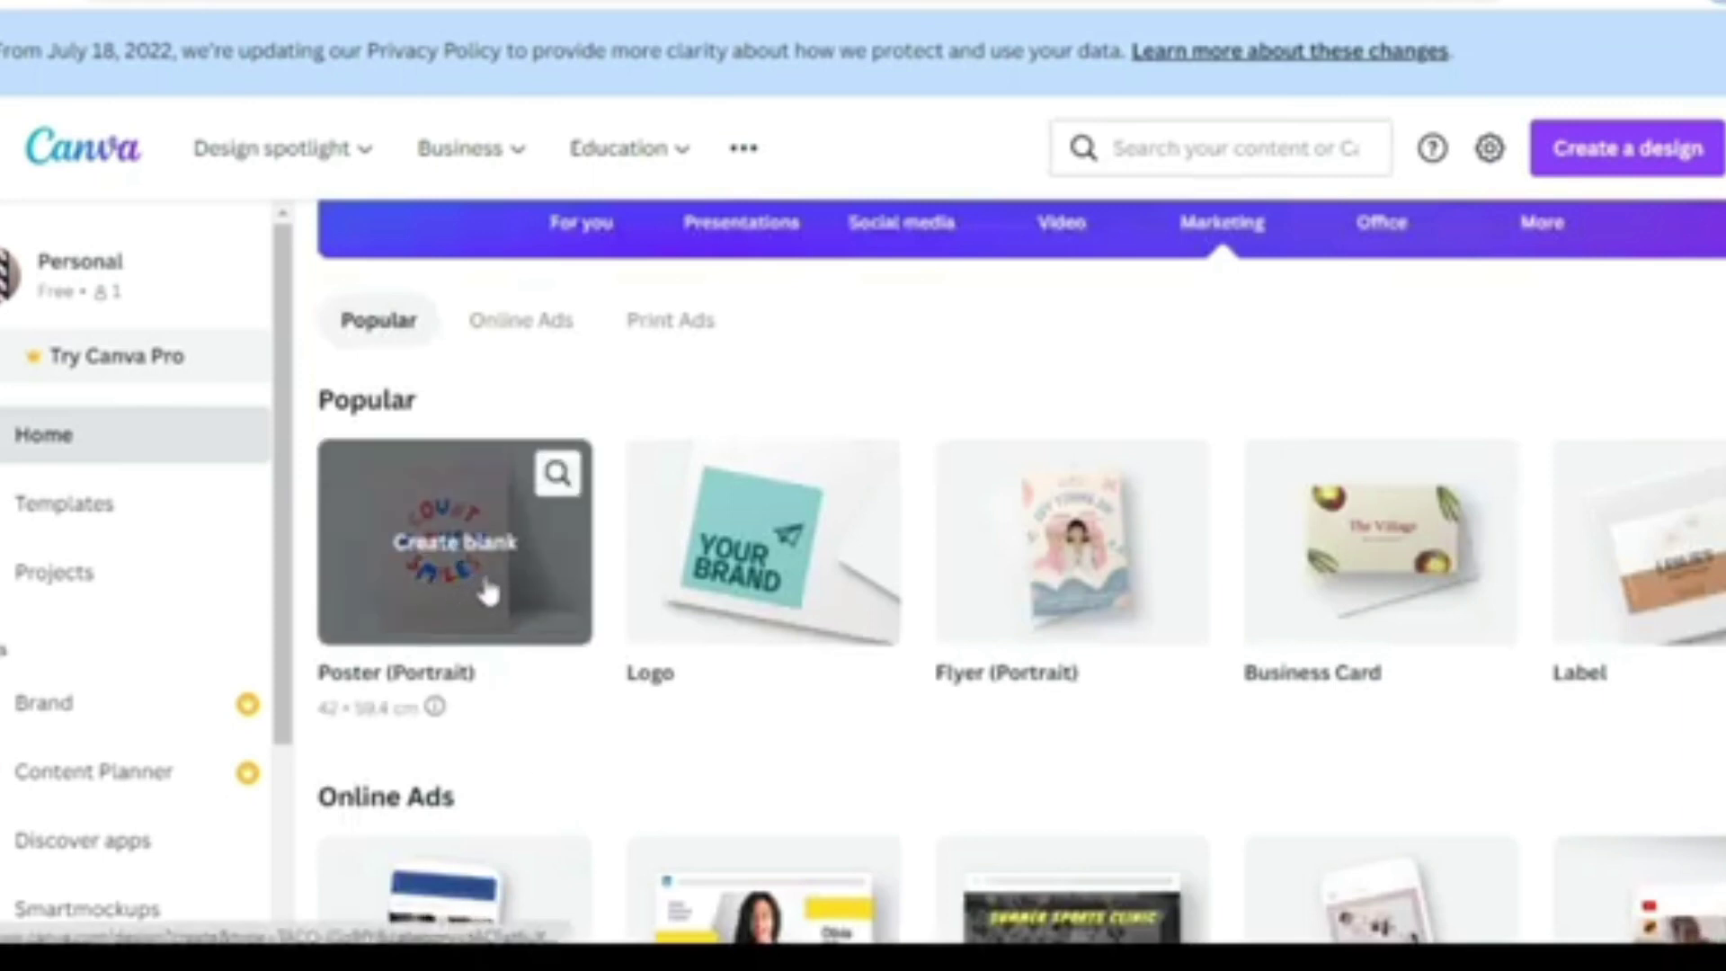
mouse_move(782, 594)
mouse_move(960, 563)
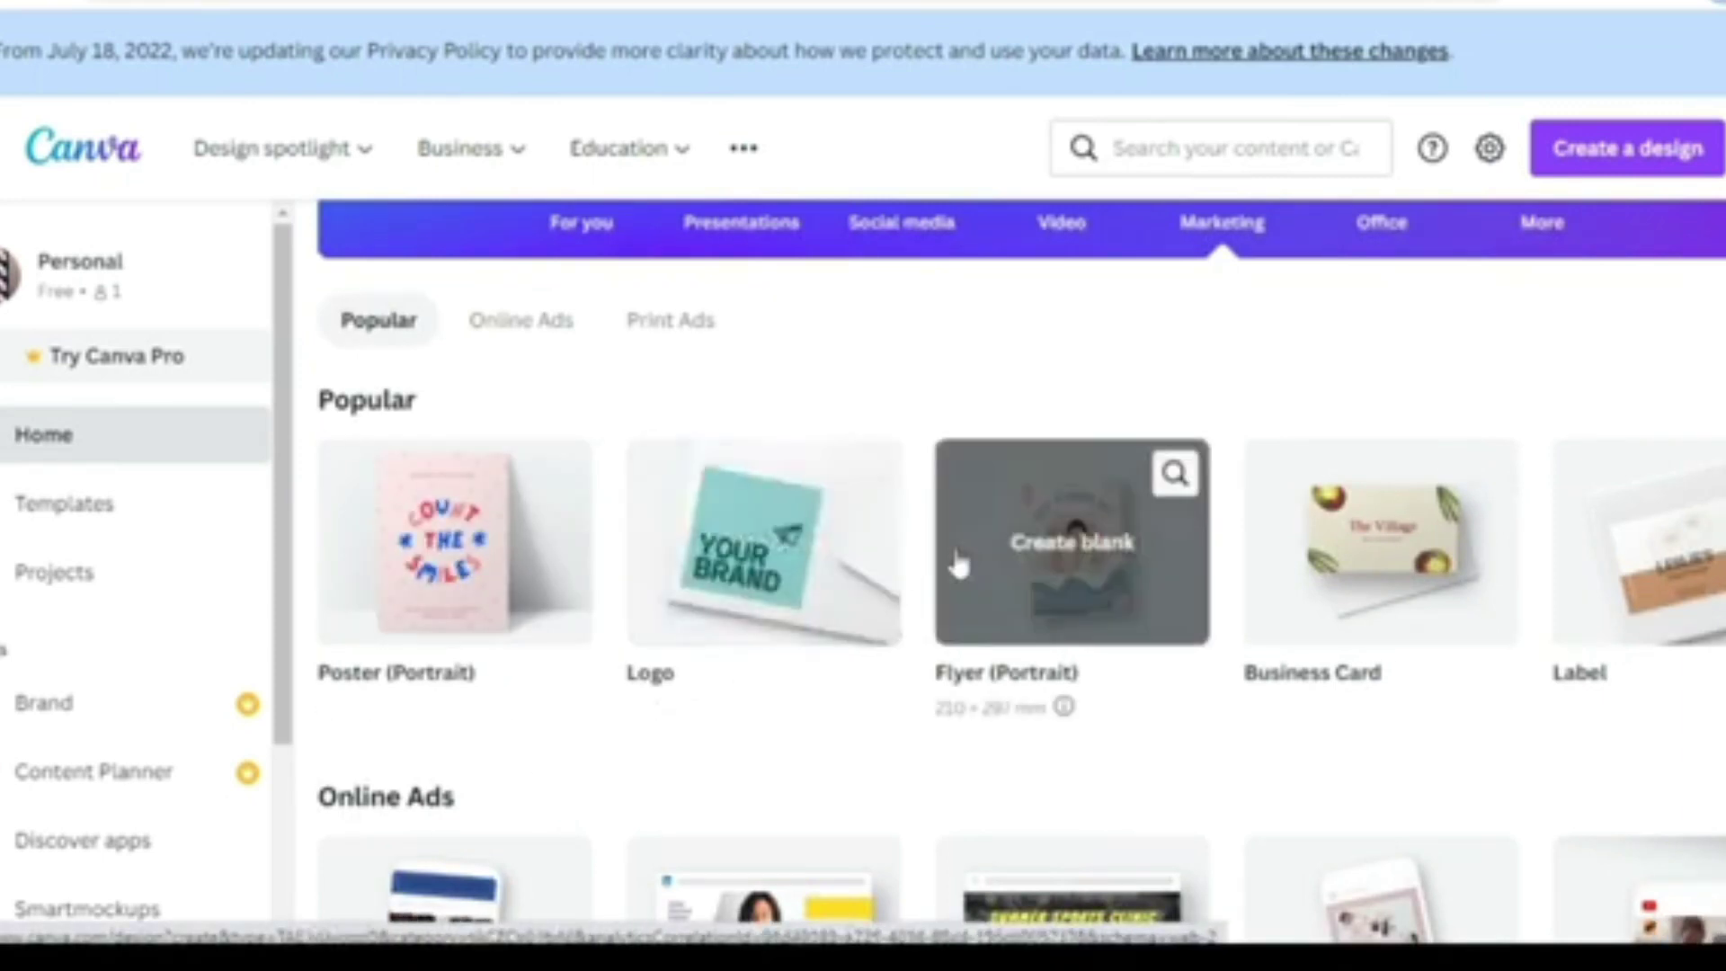
mouse_move(1268, 575)
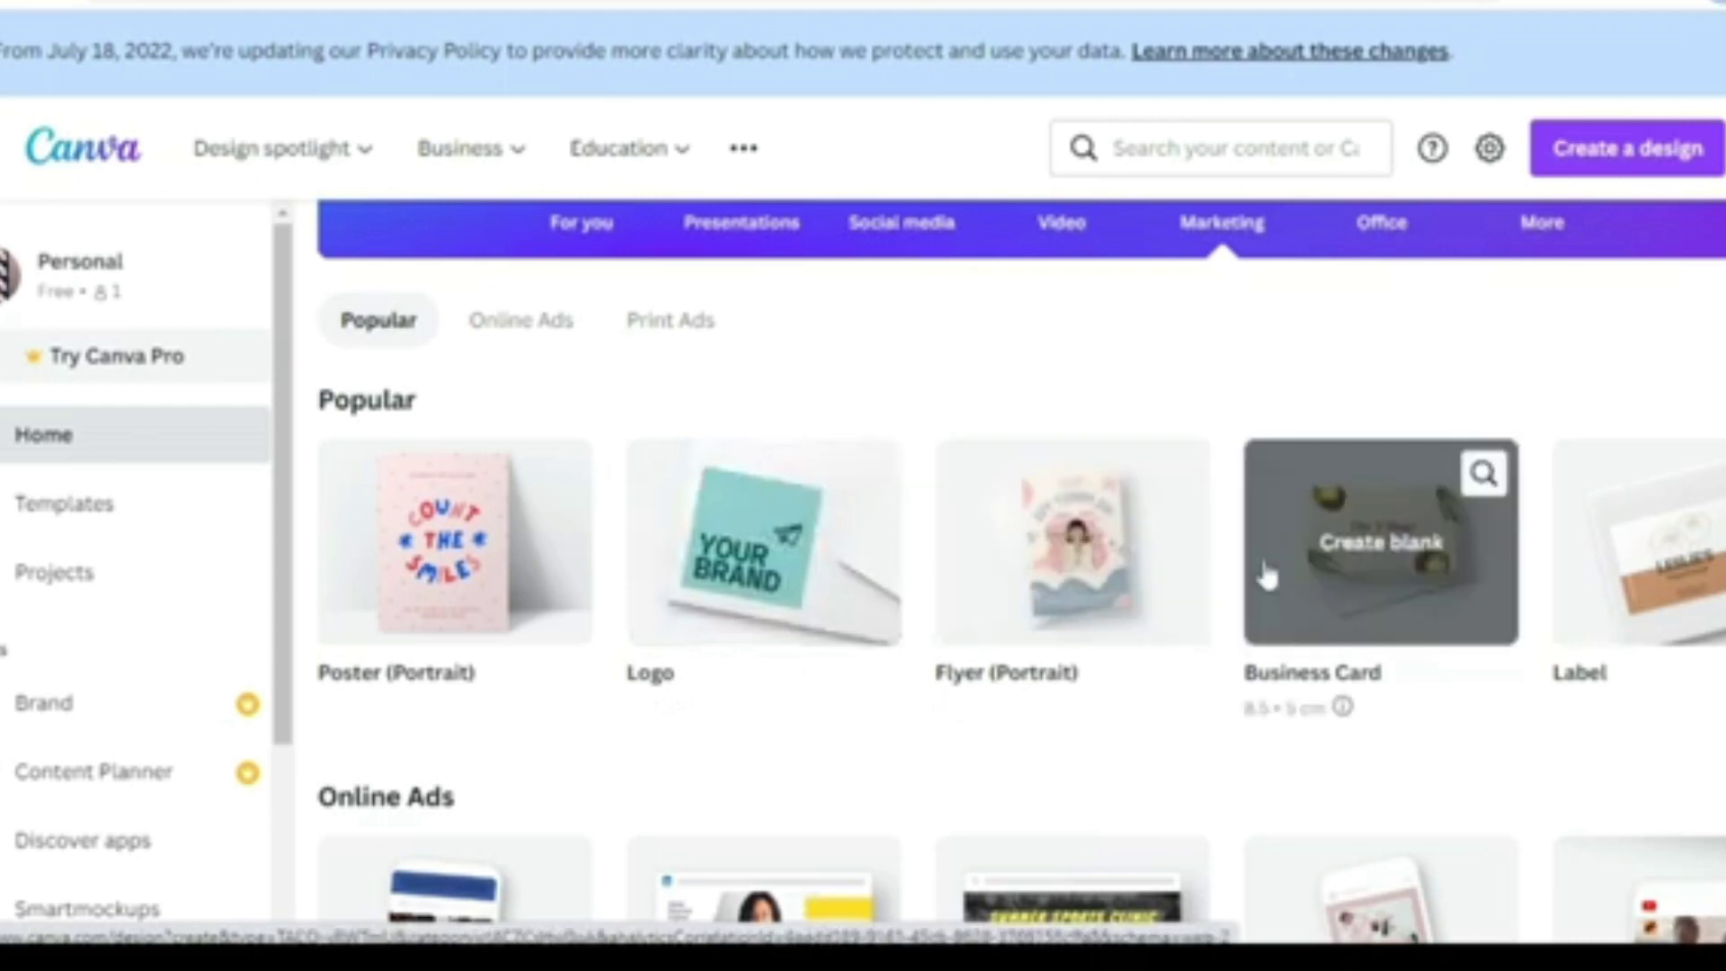
mouse_move(1562, 583)
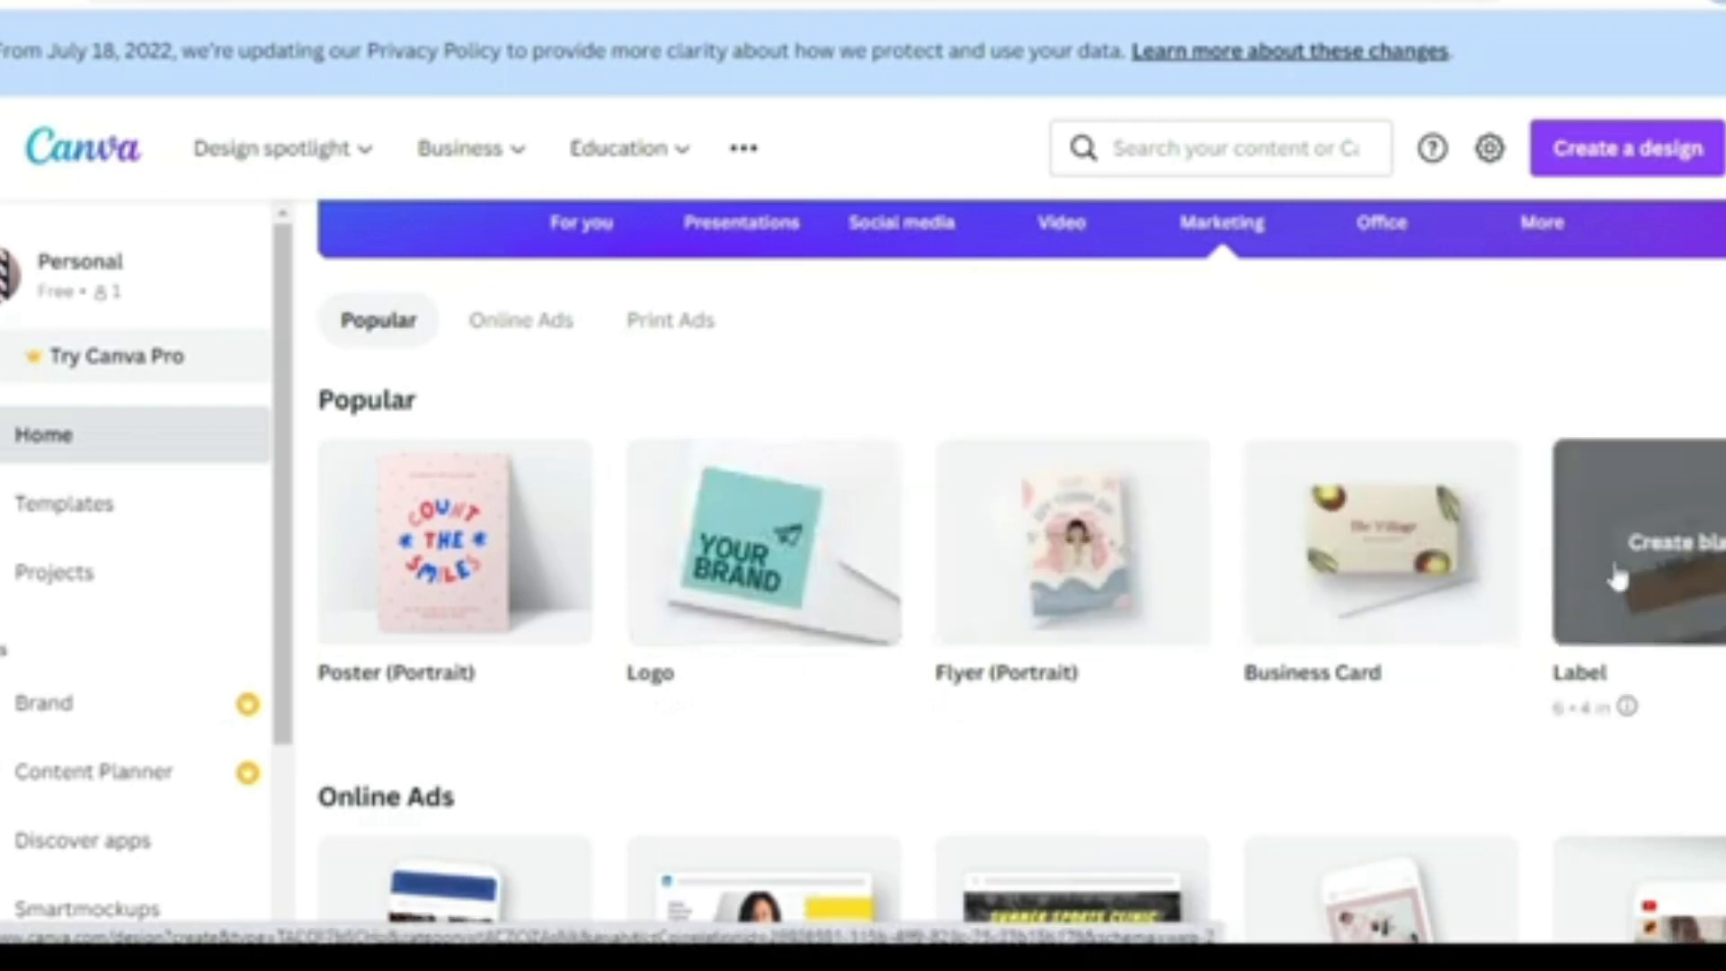
left_click(1694, 542)
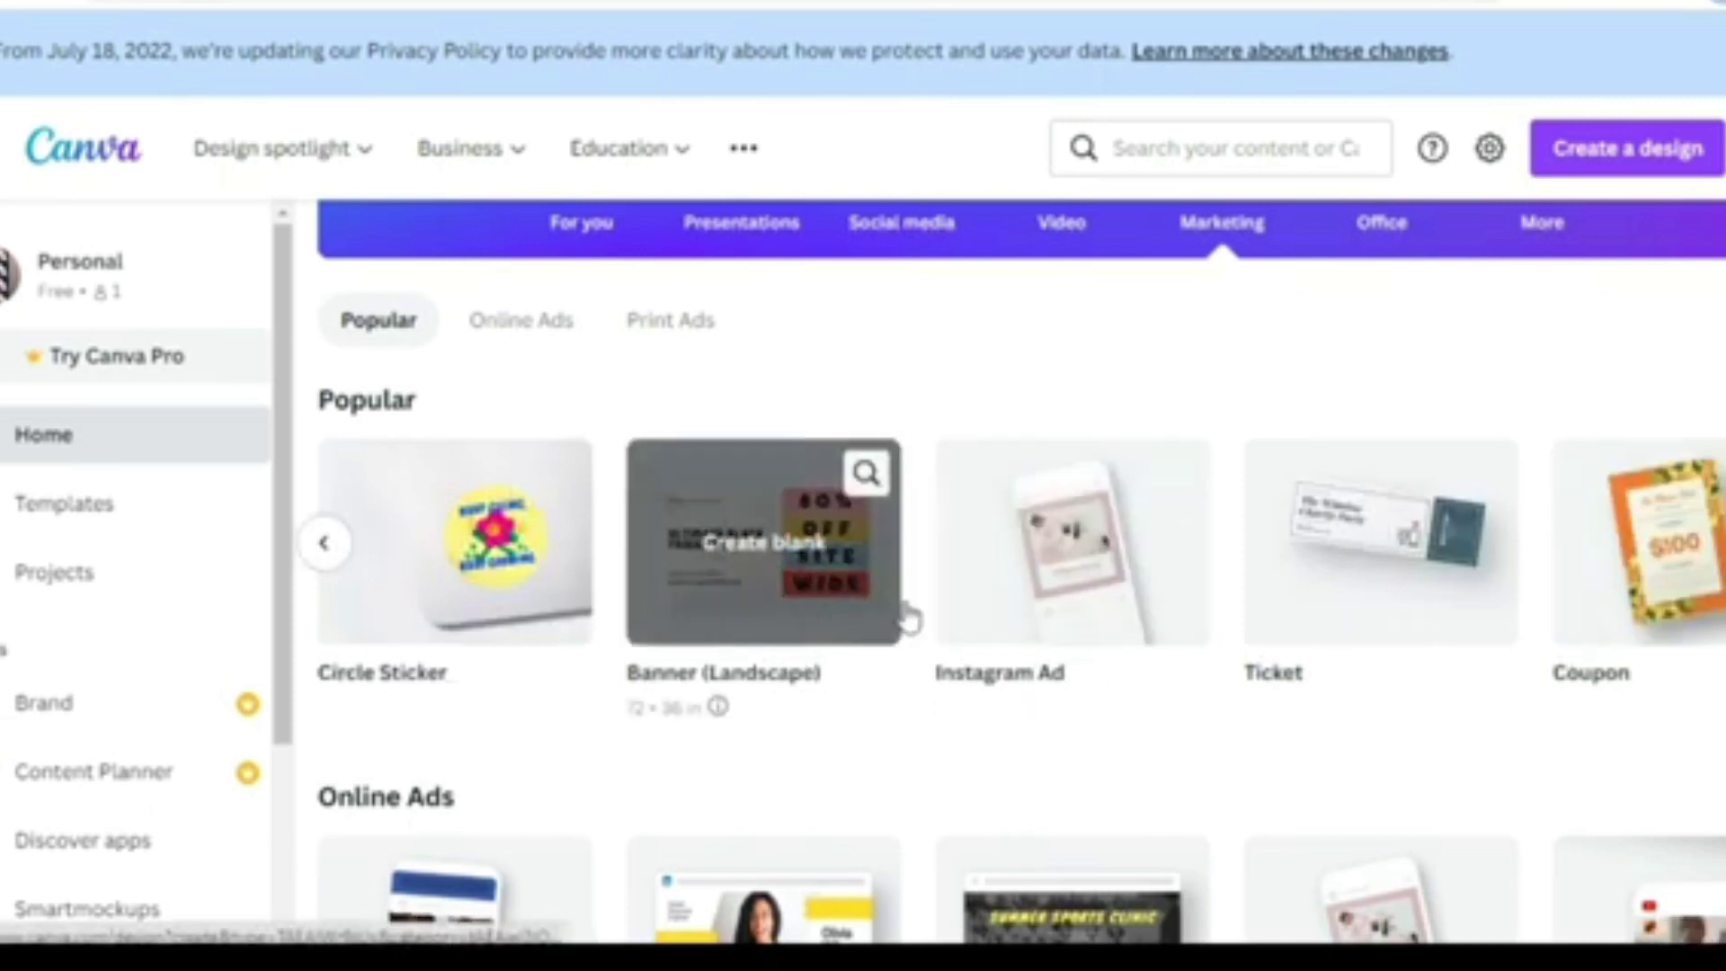
scroll(1220, 616, "right", 2)
scroll(1220, 616, "down", 2)
scroll(1221, 617, "up", 5)
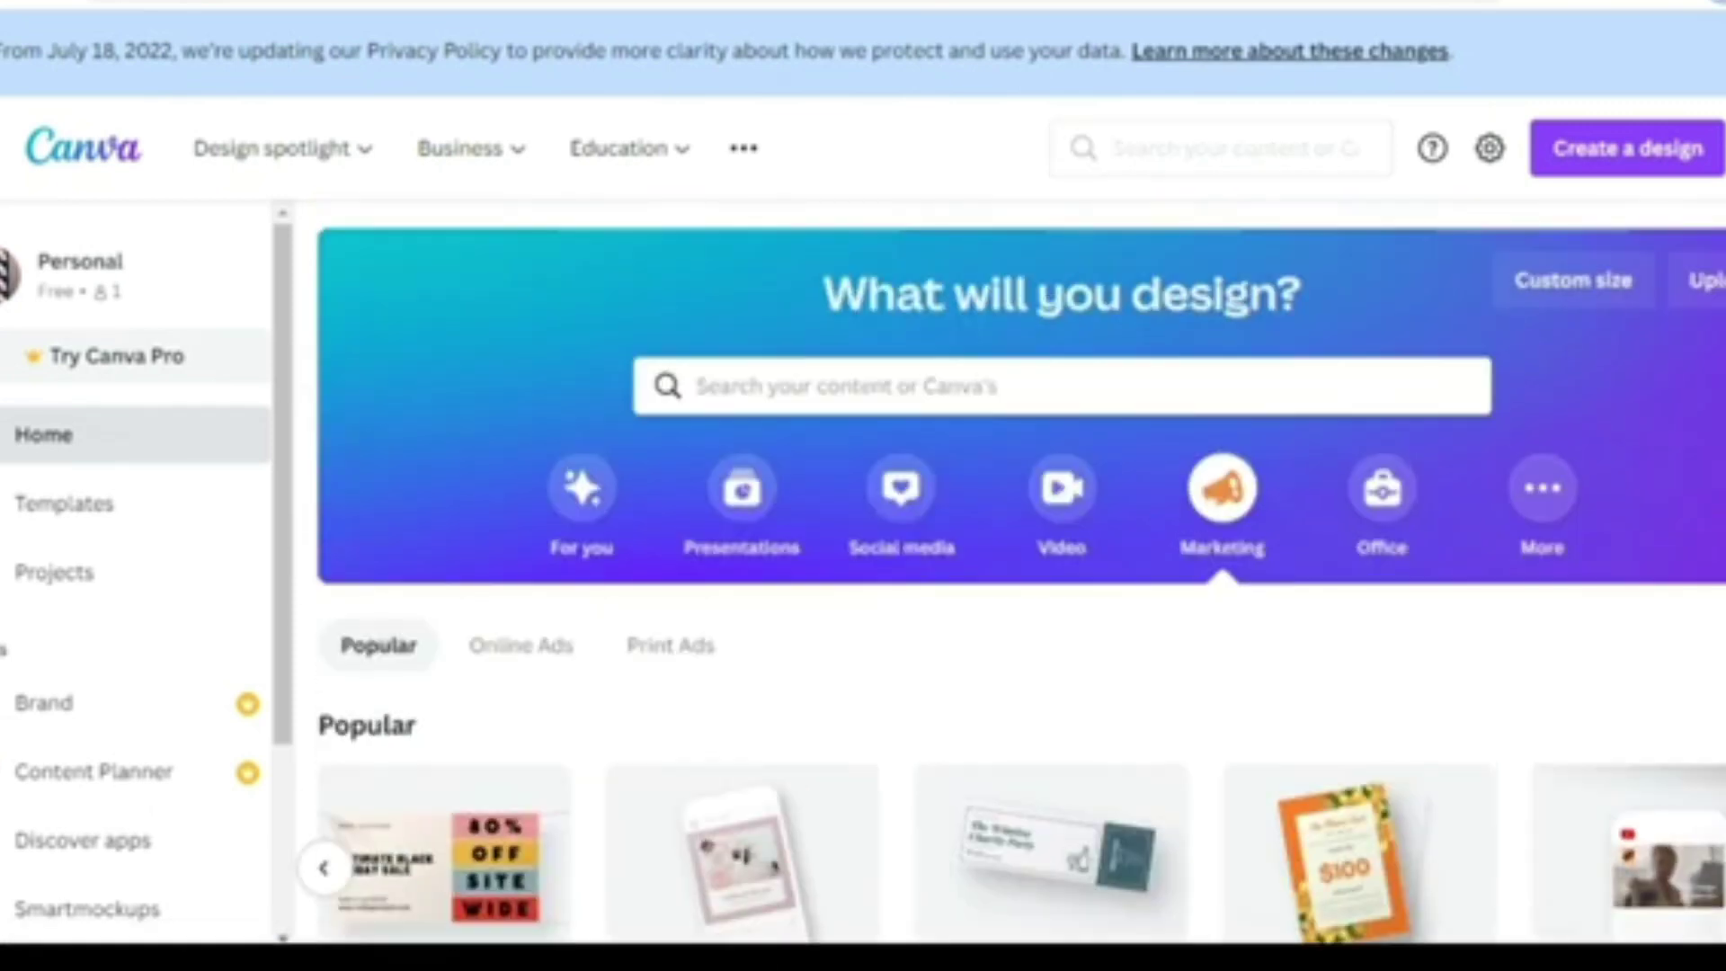
Step: Show the Office category and look through its Most loved by teams formats, such as resume, report, invoice, checklist and memo
left_click(1389, 492)
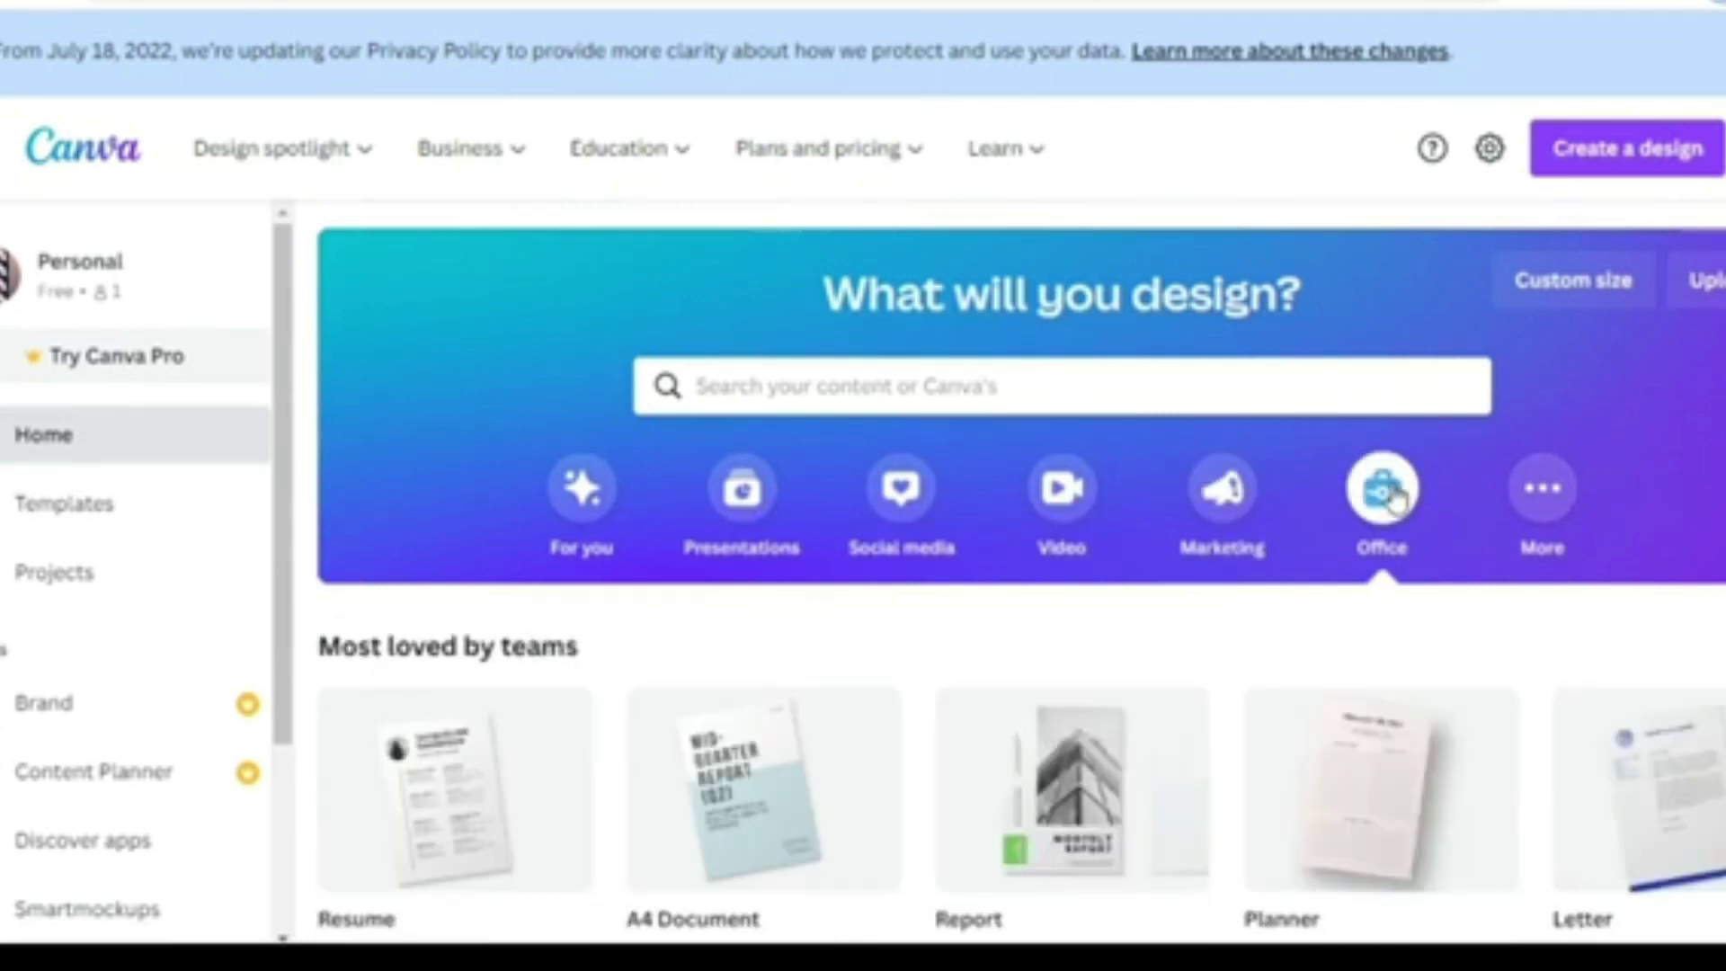
scroll(1395, 496, "down", 3)
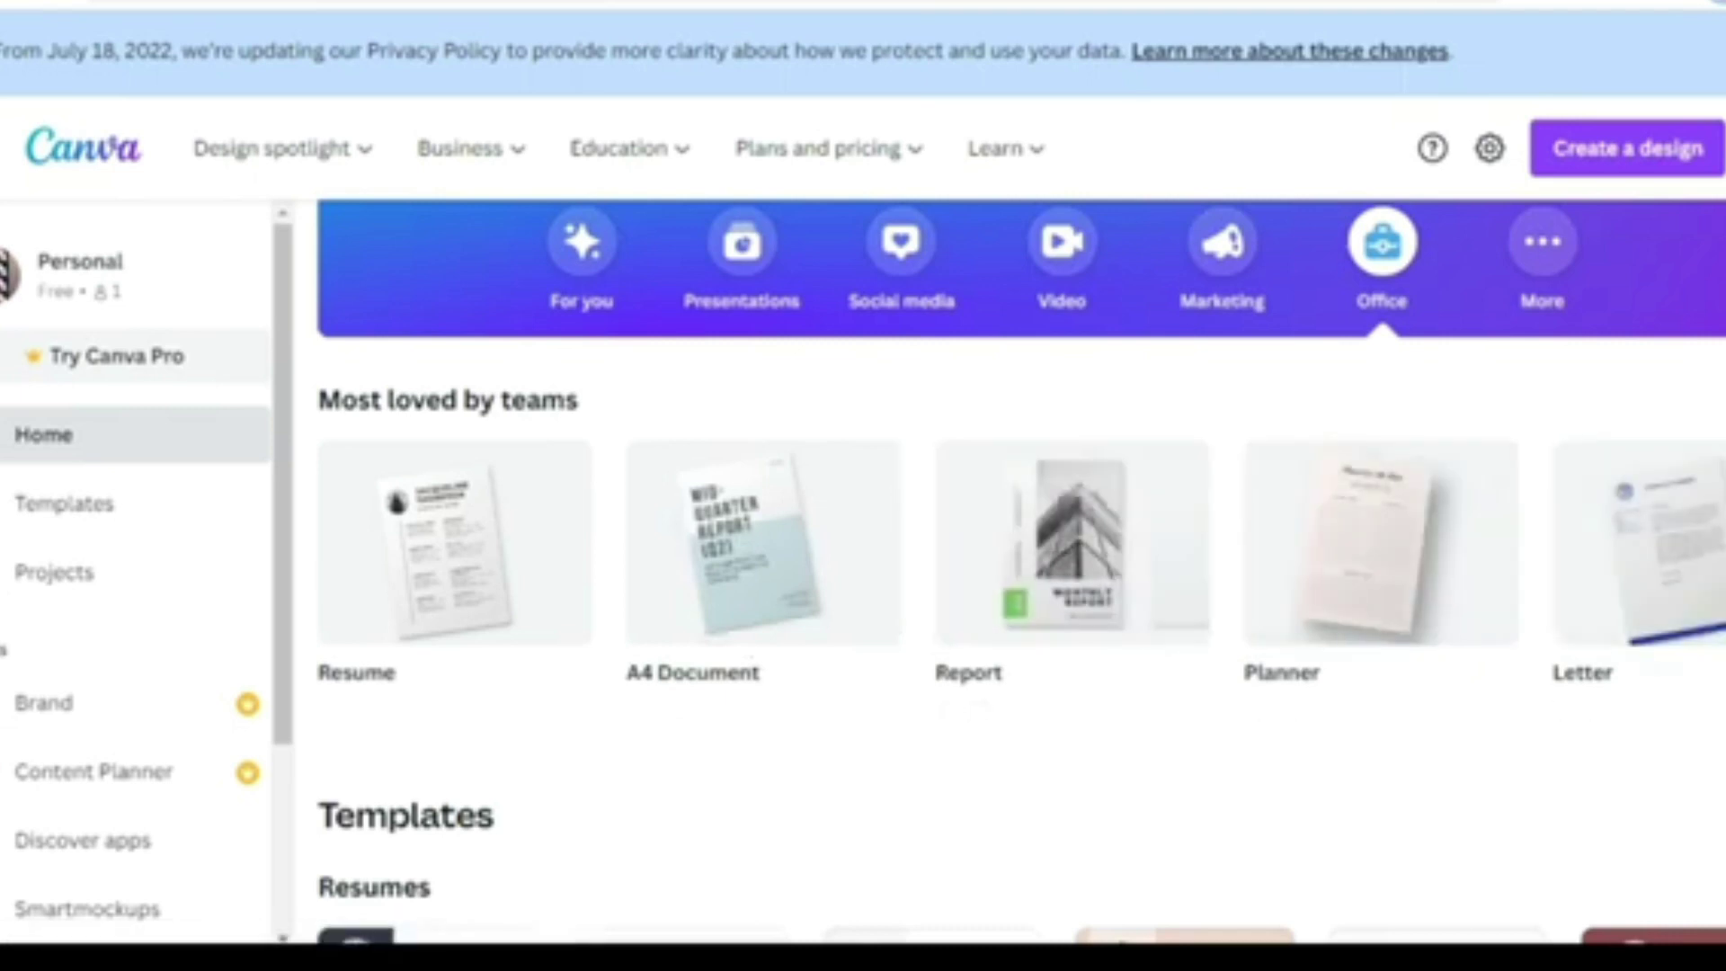
left_click(1695, 544)
Step: Browse the Office templates, including the Resumes, A4 Documents, Planners and Letters collections
scroll(1016, 566, "down", 10)
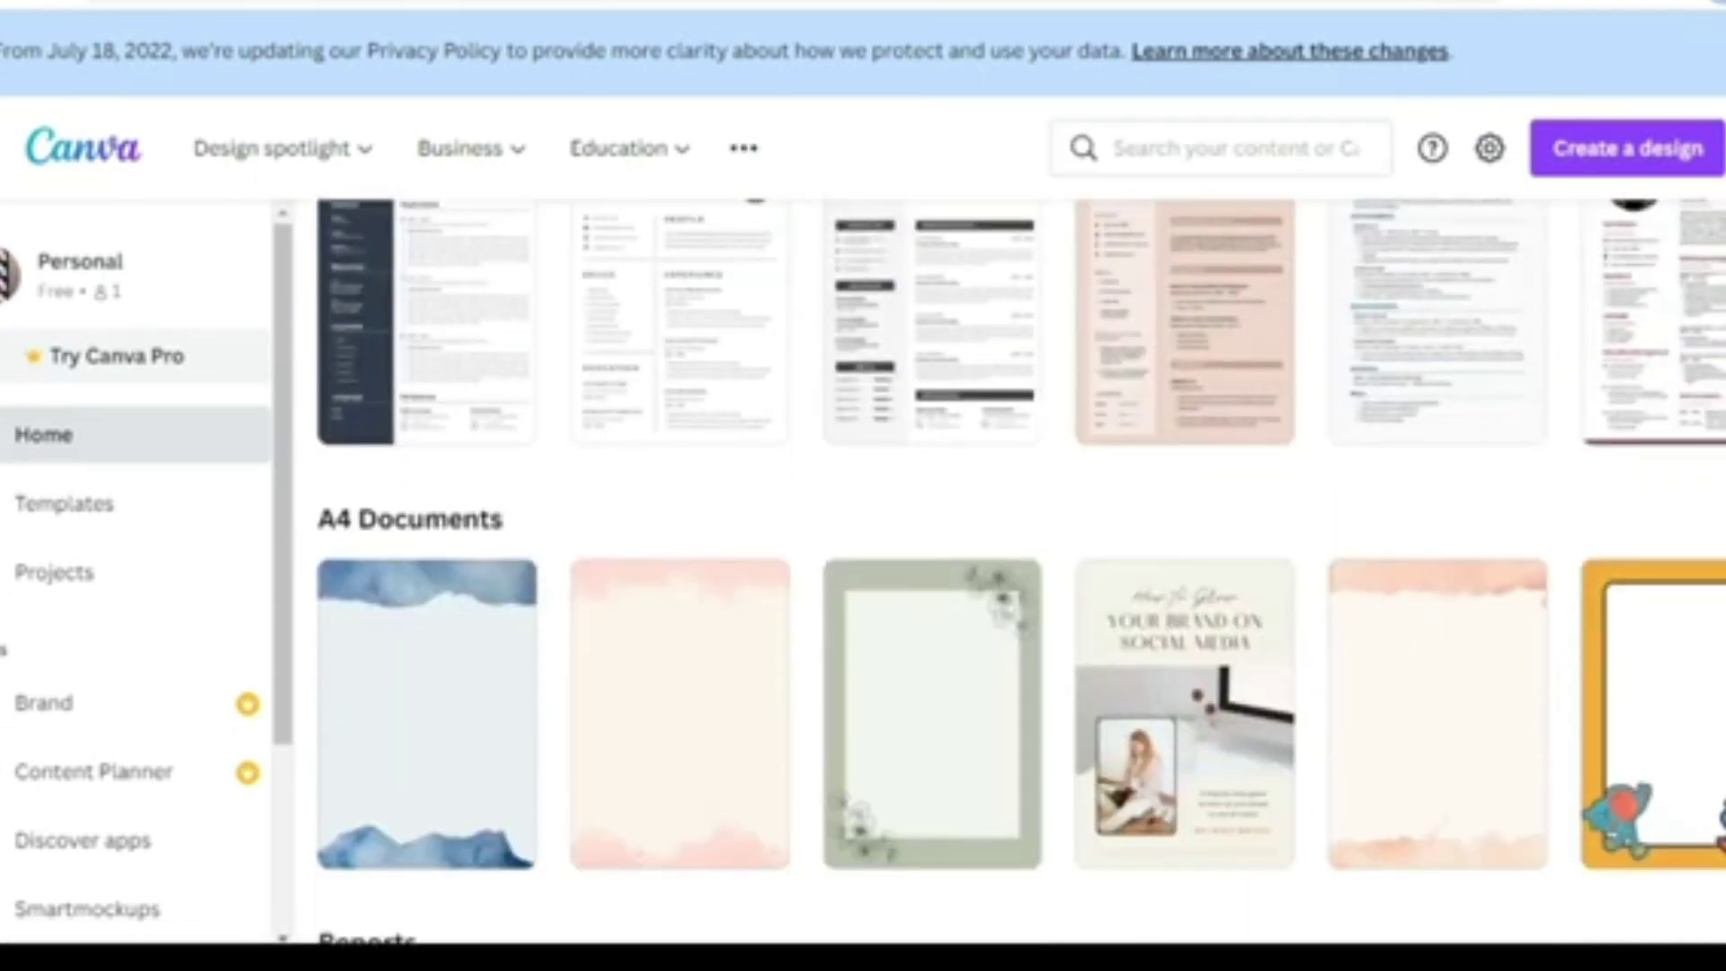
scroll(1015, 566, "up", 4)
scroll(1016, 567, "down", 4)
scroll(1016, 566, "down", 6)
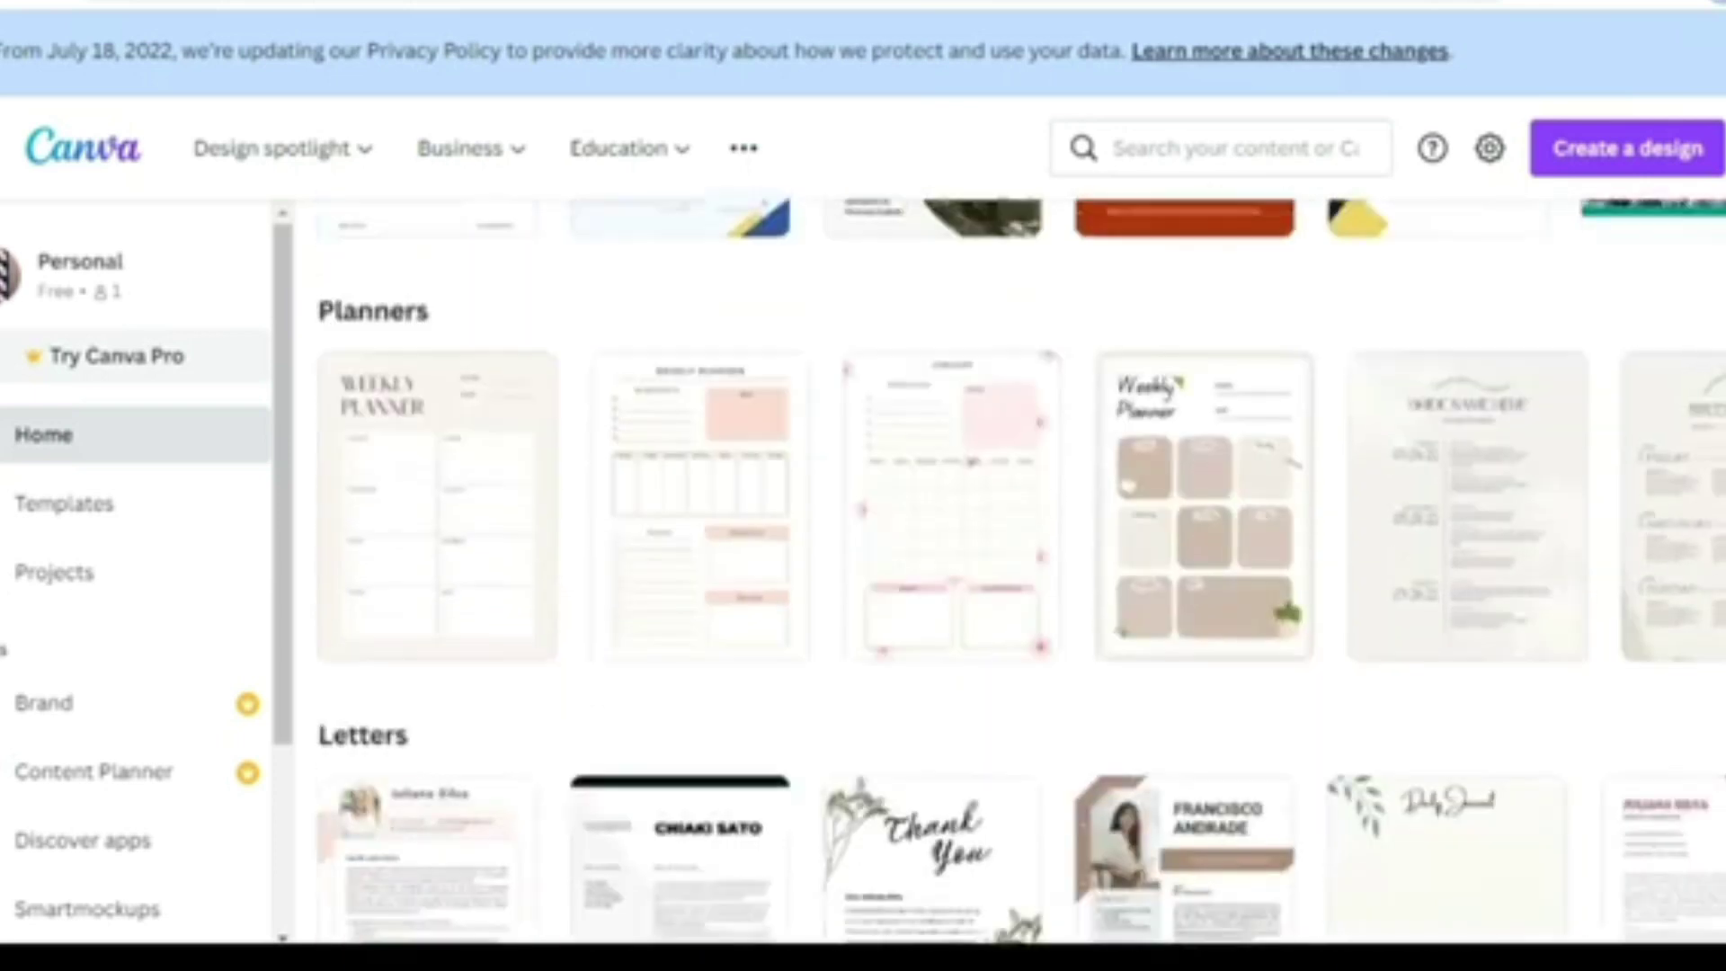
scroll(1015, 566, "up", 12)
scroll(1016, 566, "up", 1)
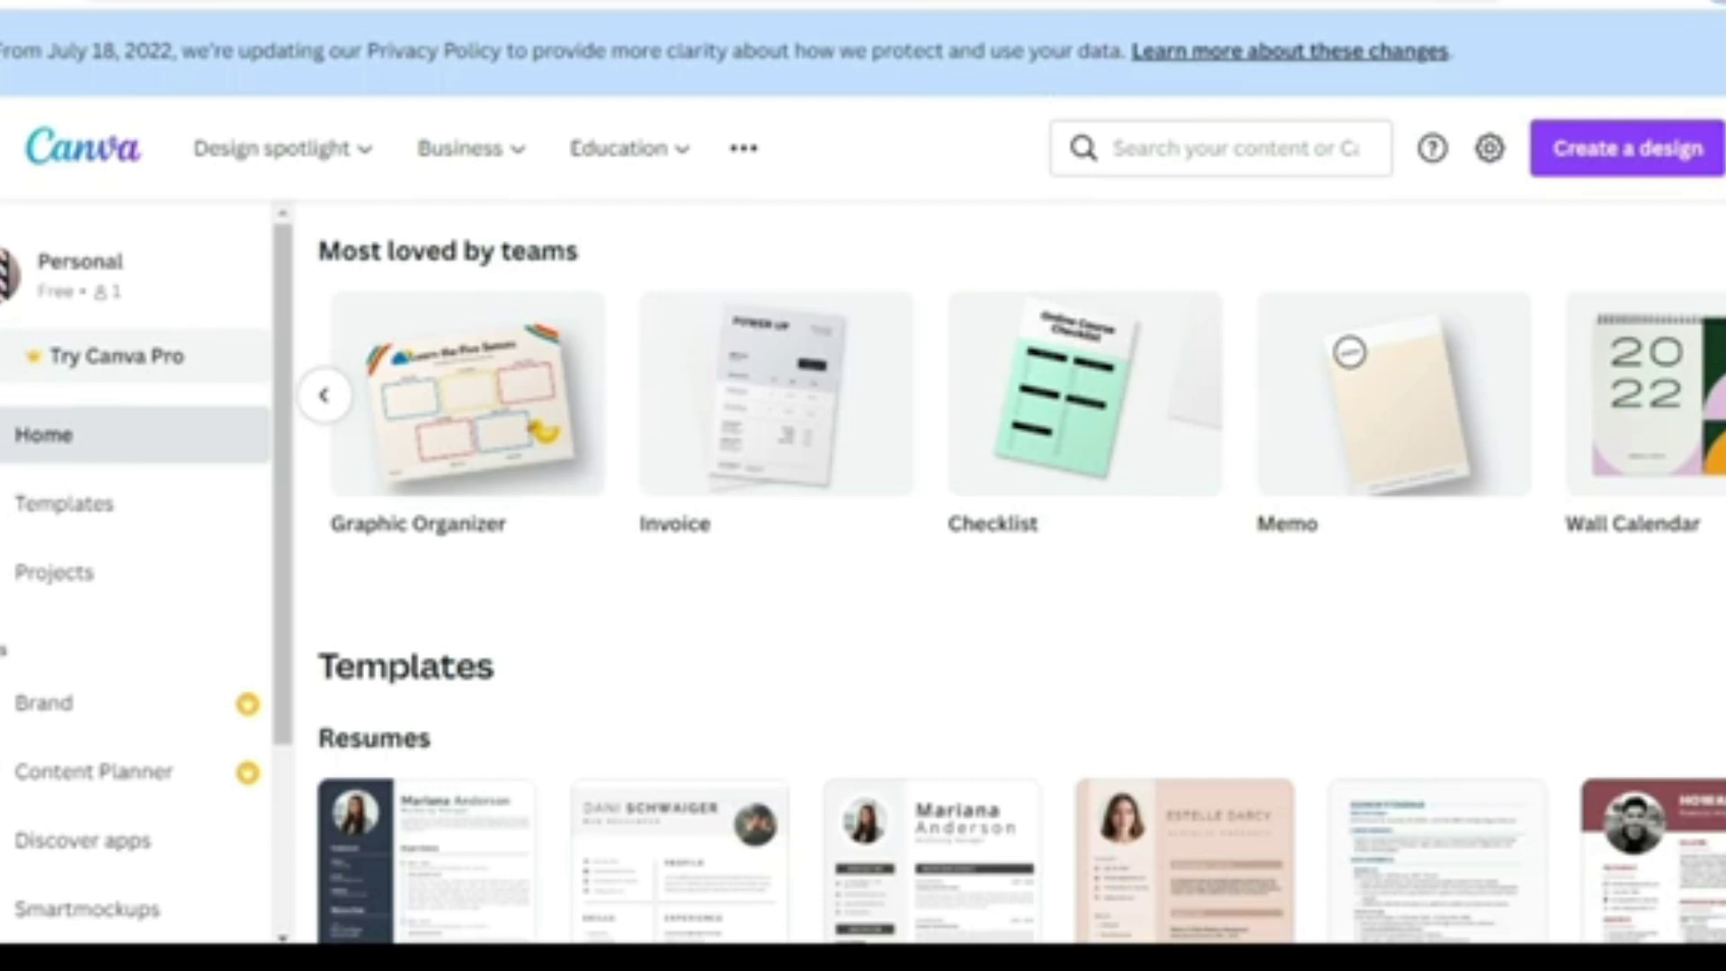
Step: Search Google for fiverr in a new browser tab and open the Fiverr website from the results
key("ctrl+t")
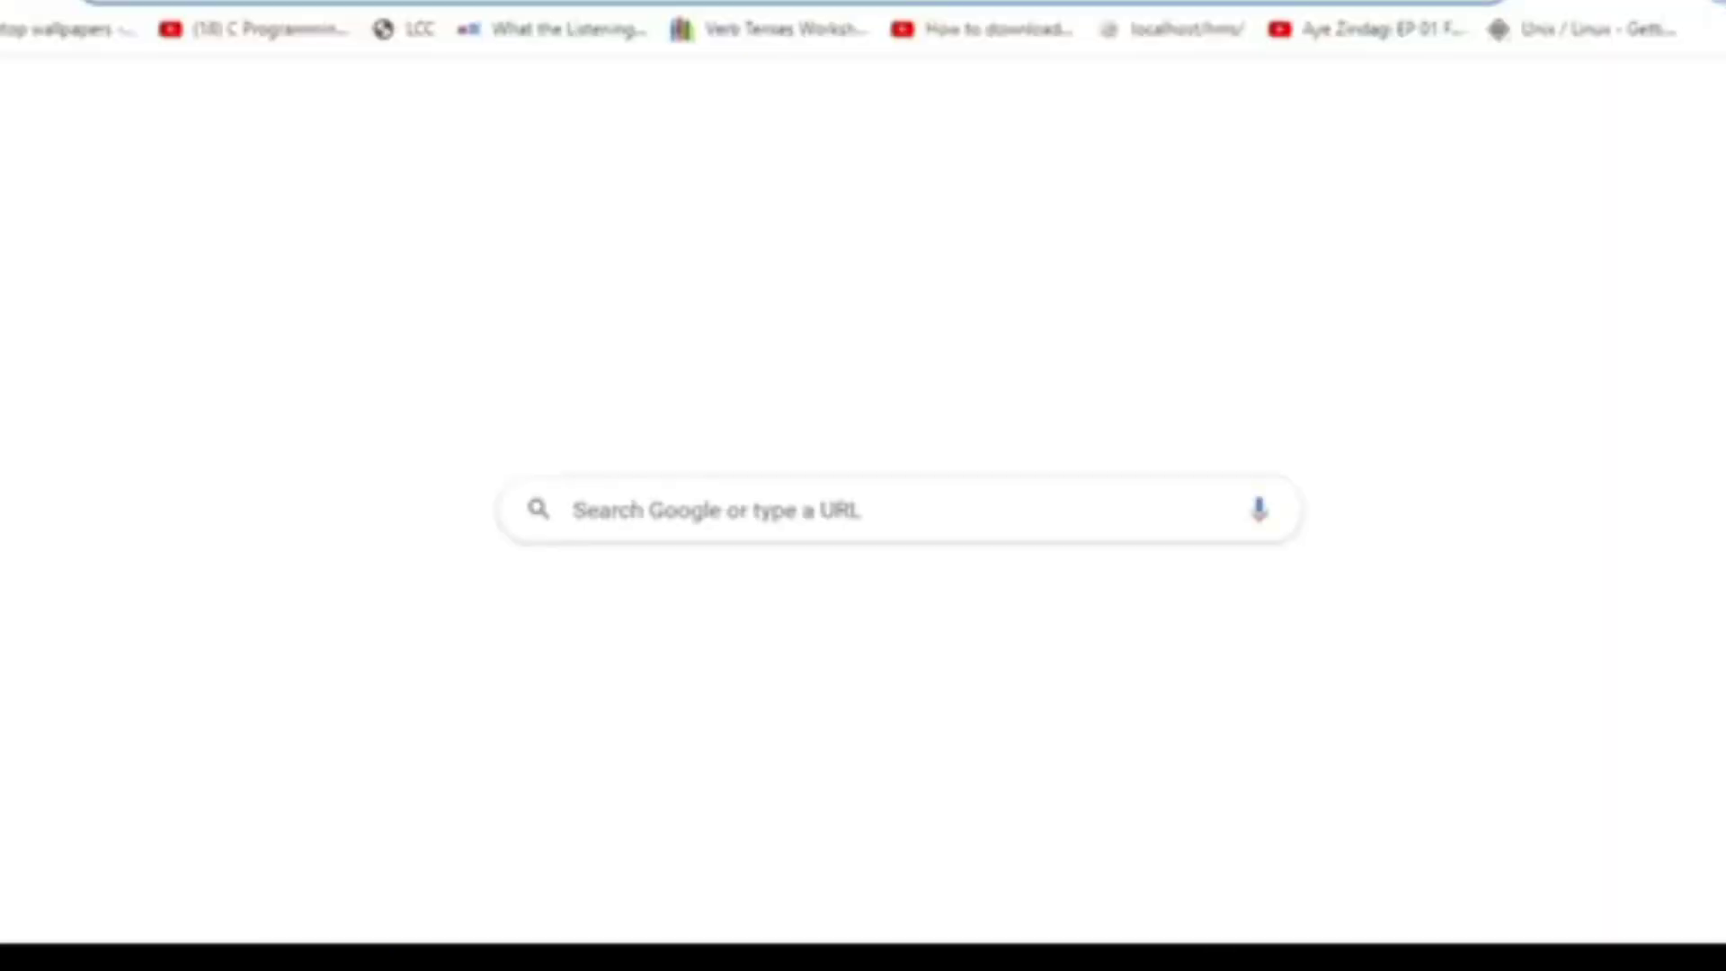
type("five")
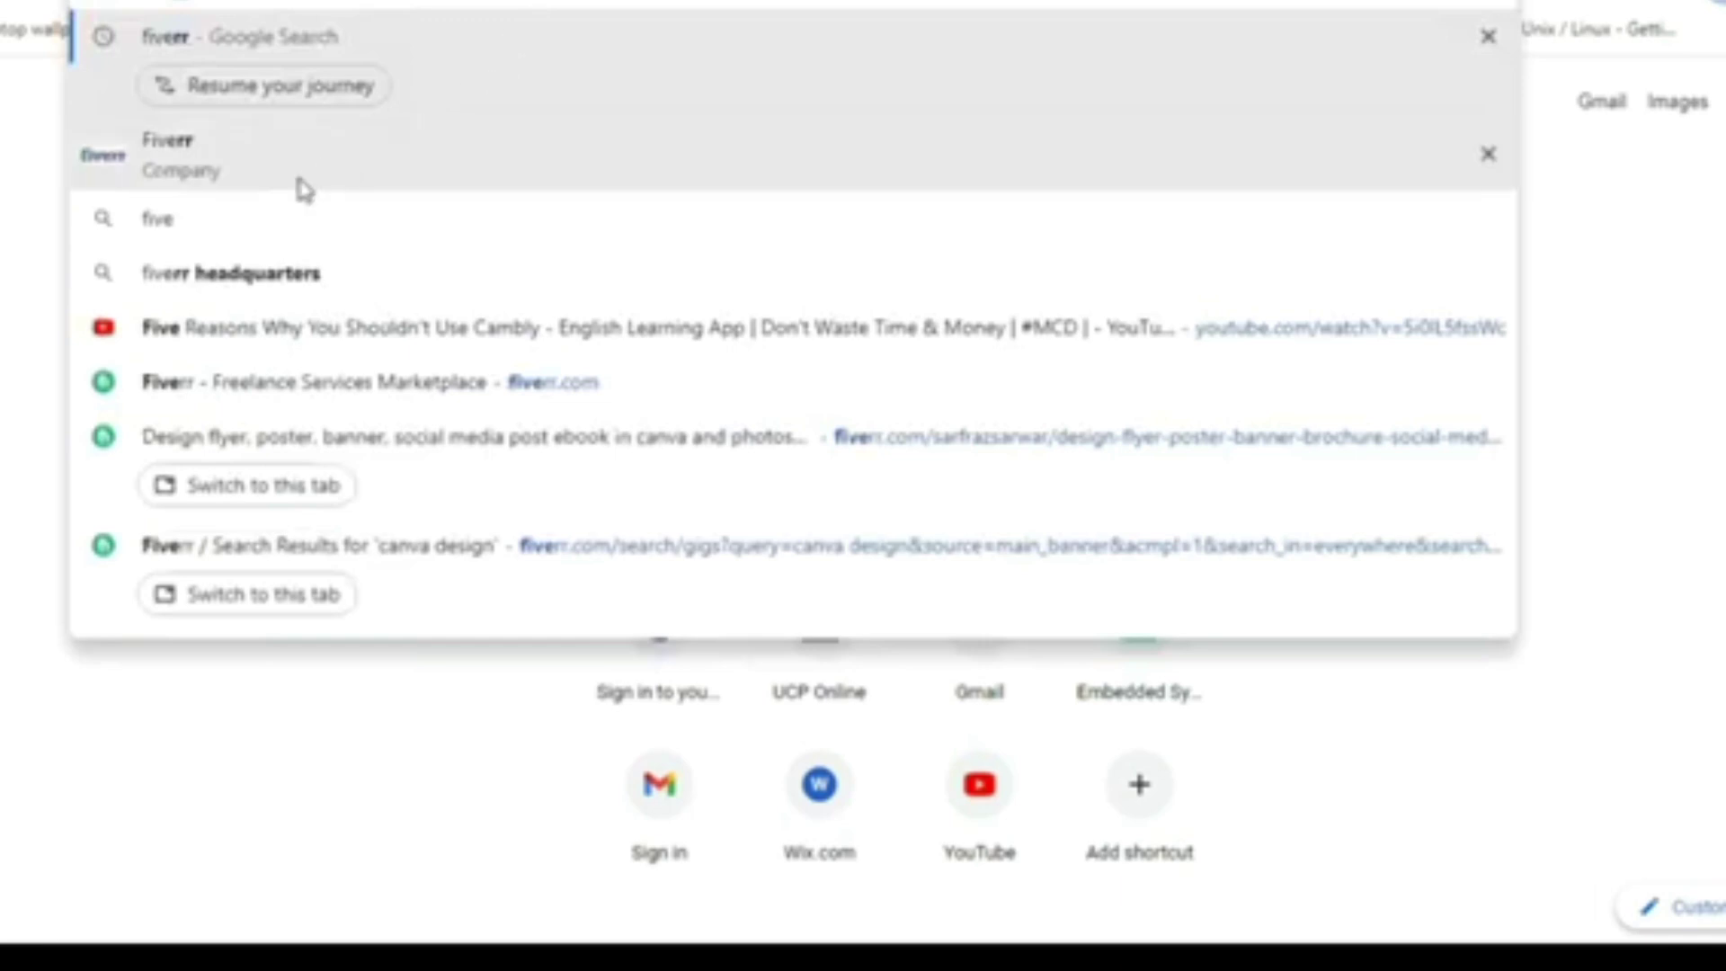
left_click(301, 178)
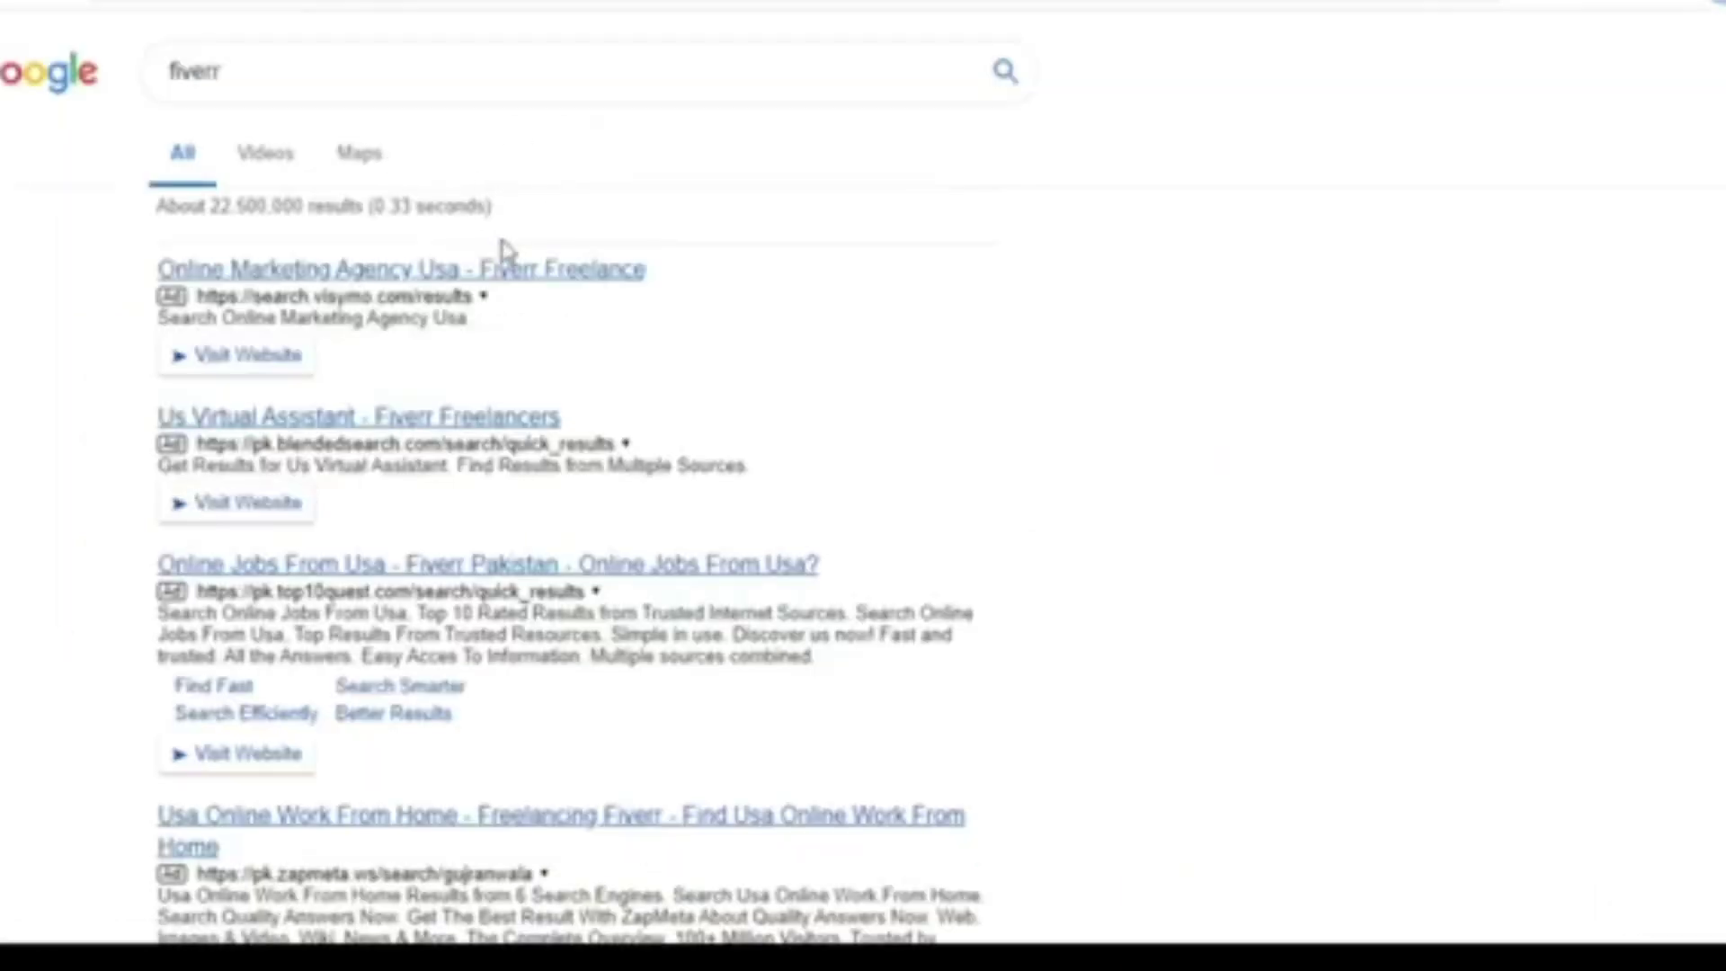
scroll(993, 214, "down", 5)
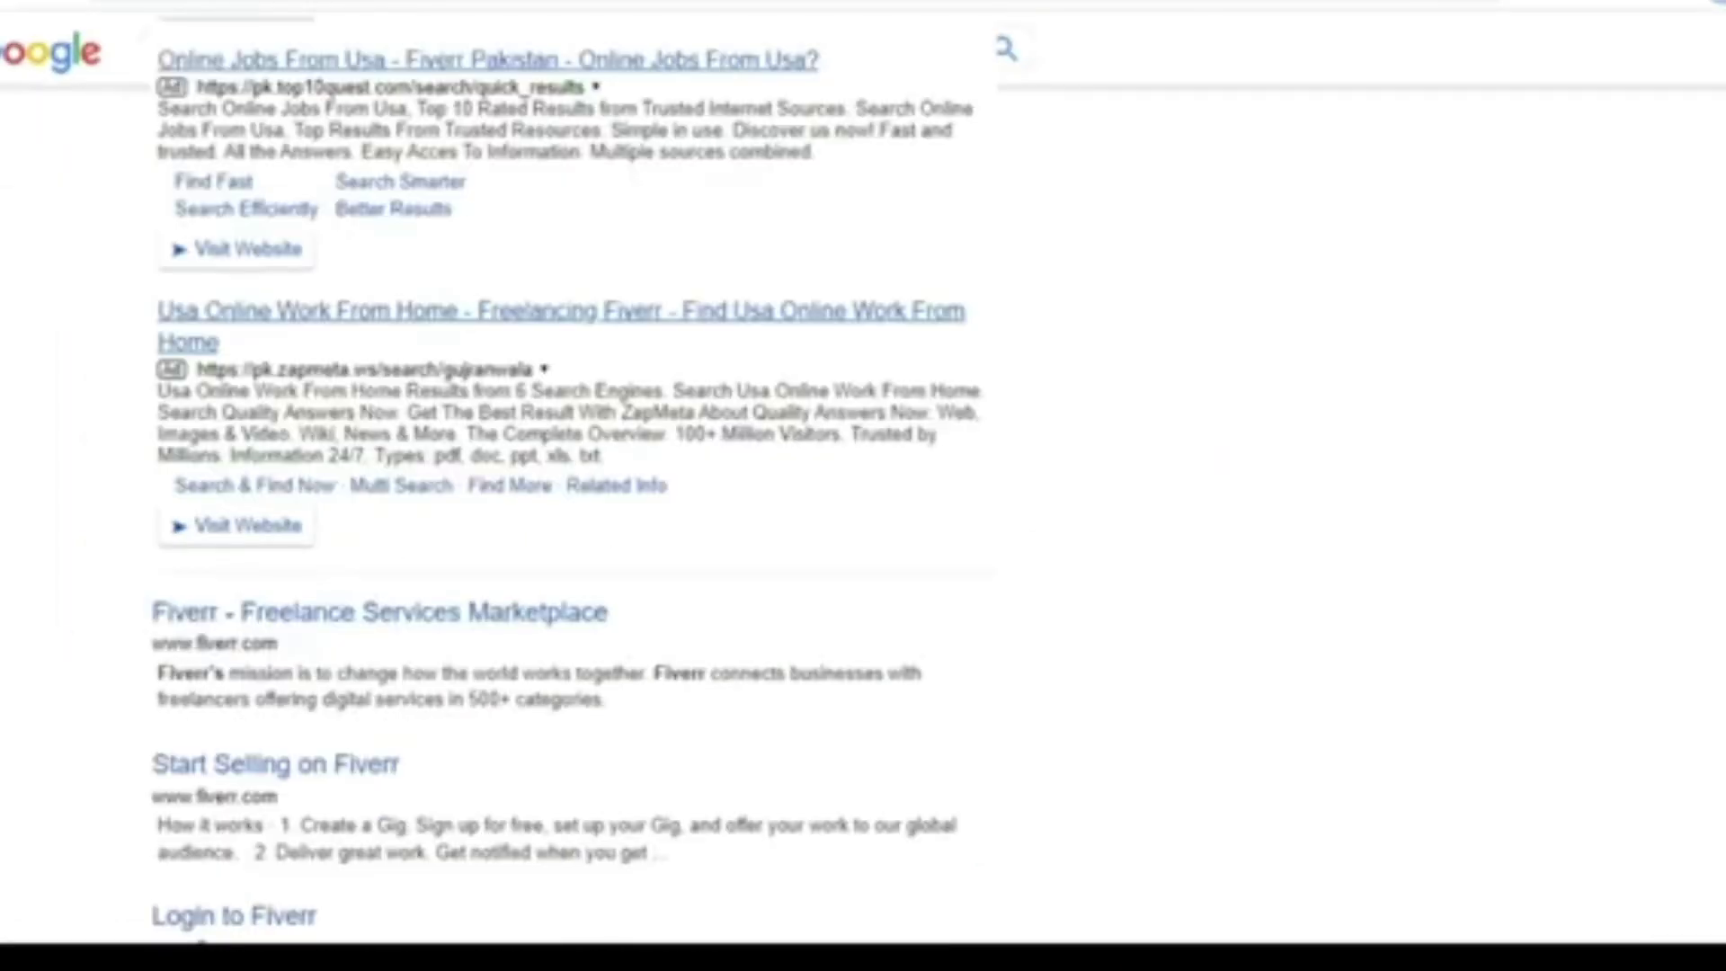
left_click(268, 618)
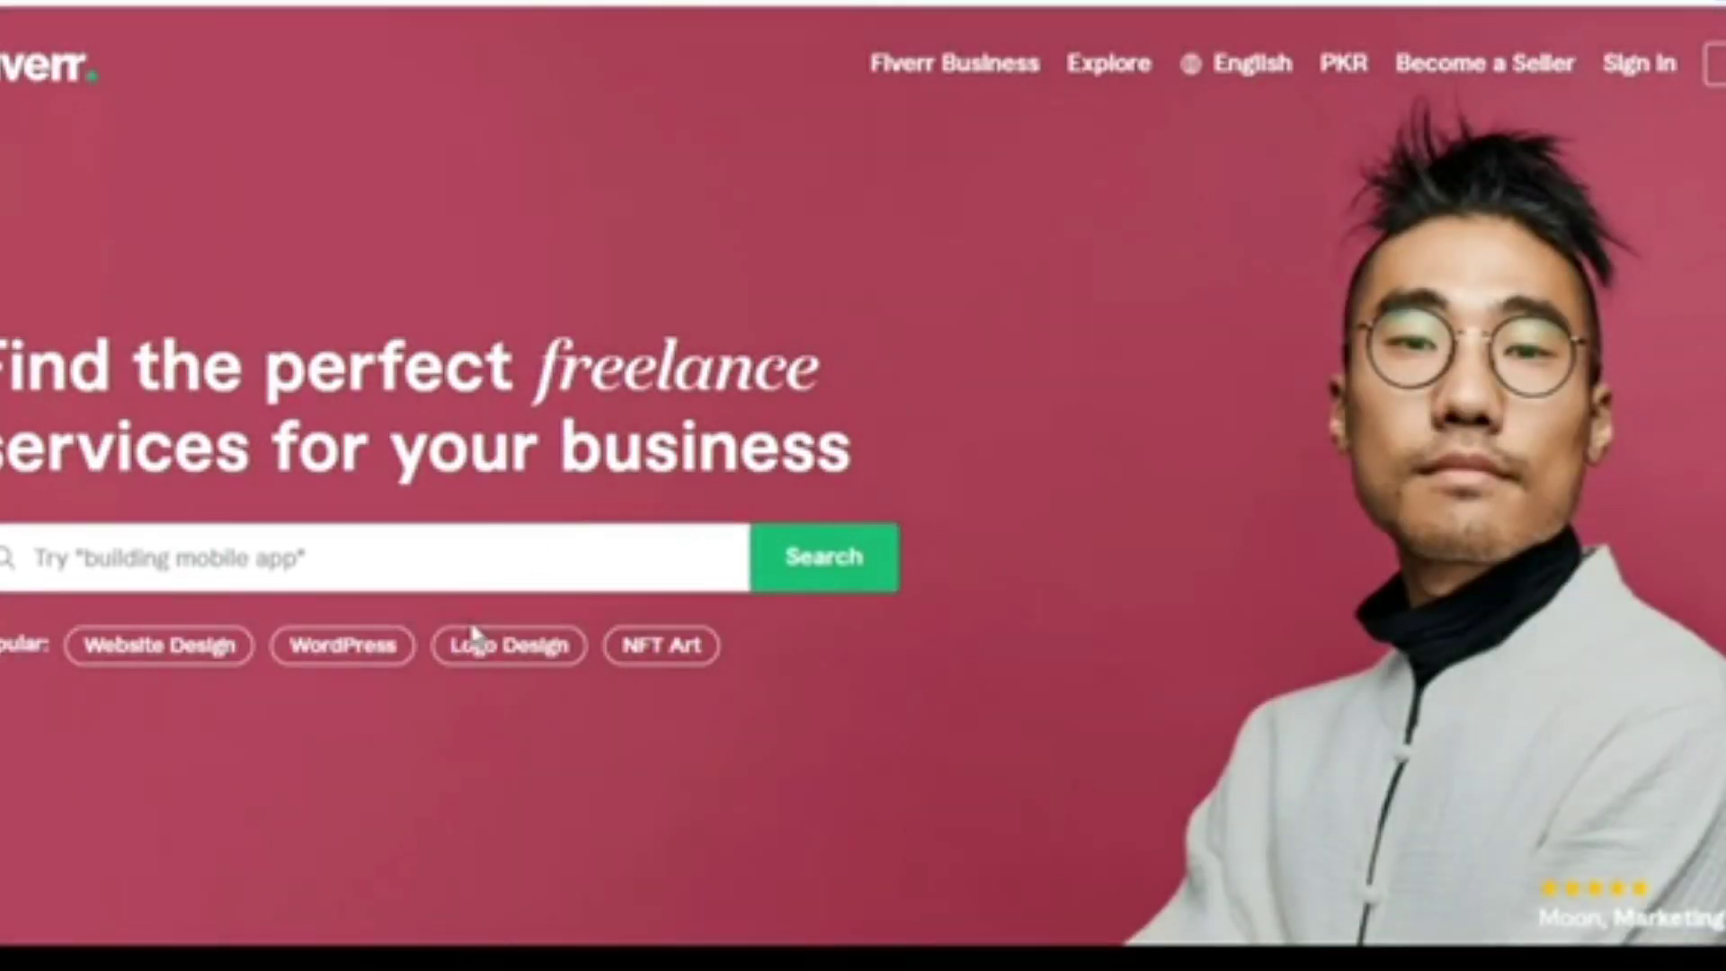
Step: Search Fiverr for canva and choose the suggested search canva design
left_click(115, 552)
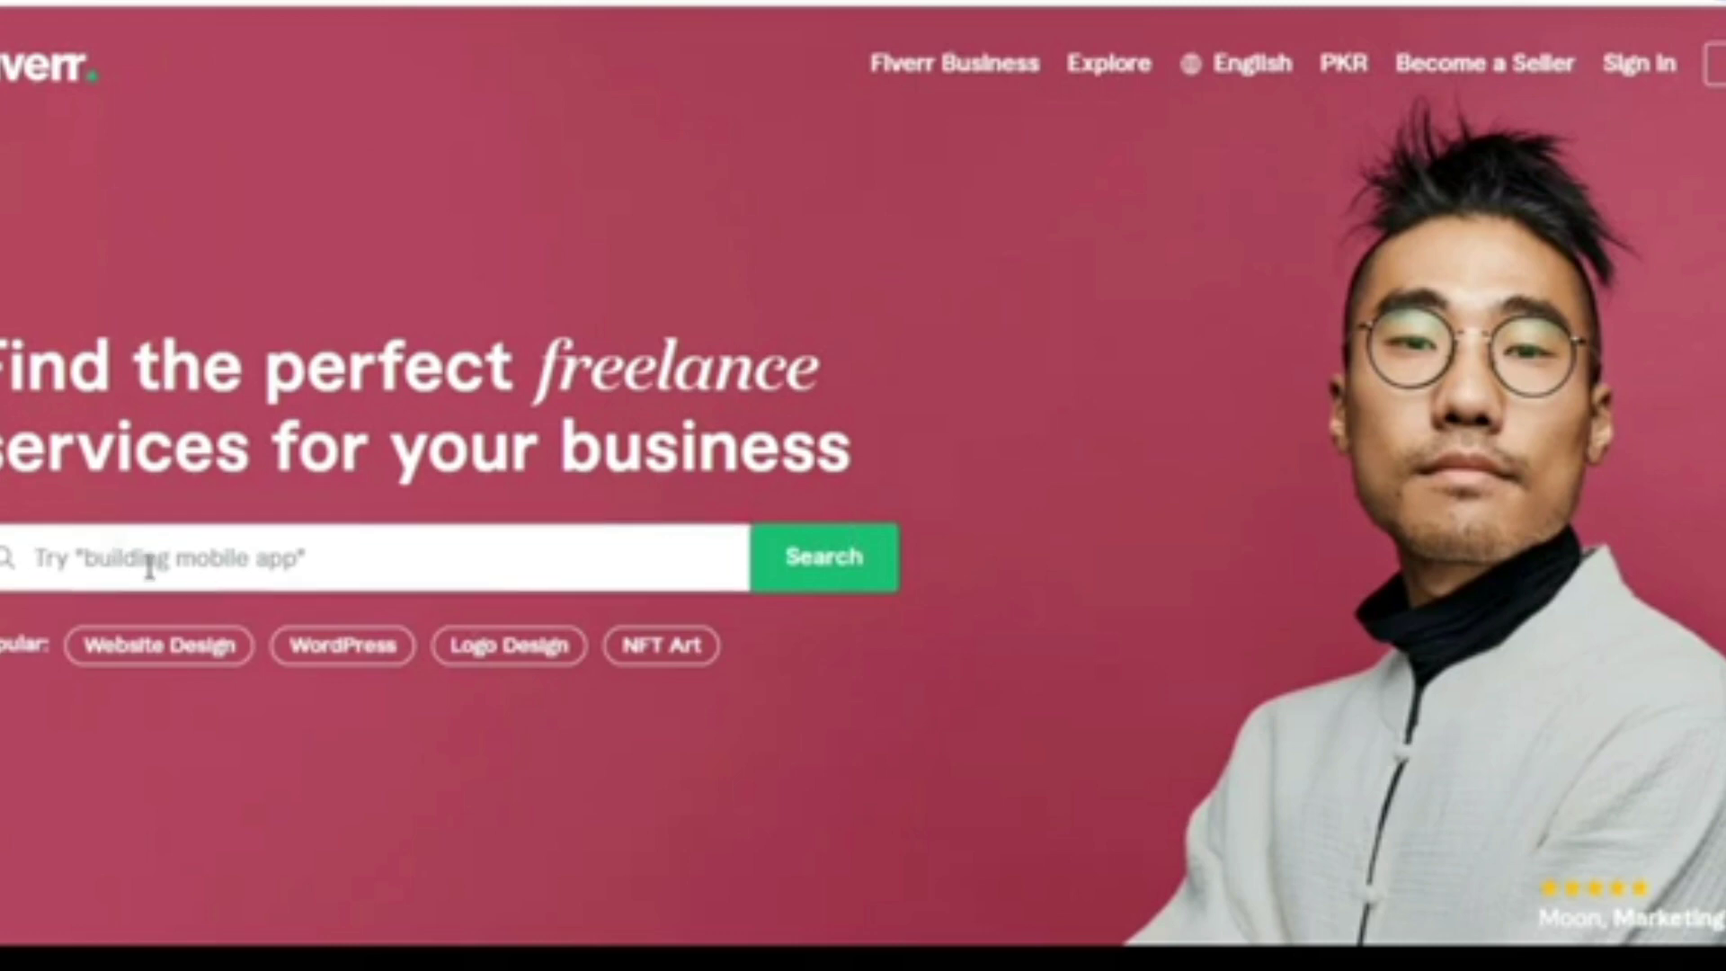
type("can")
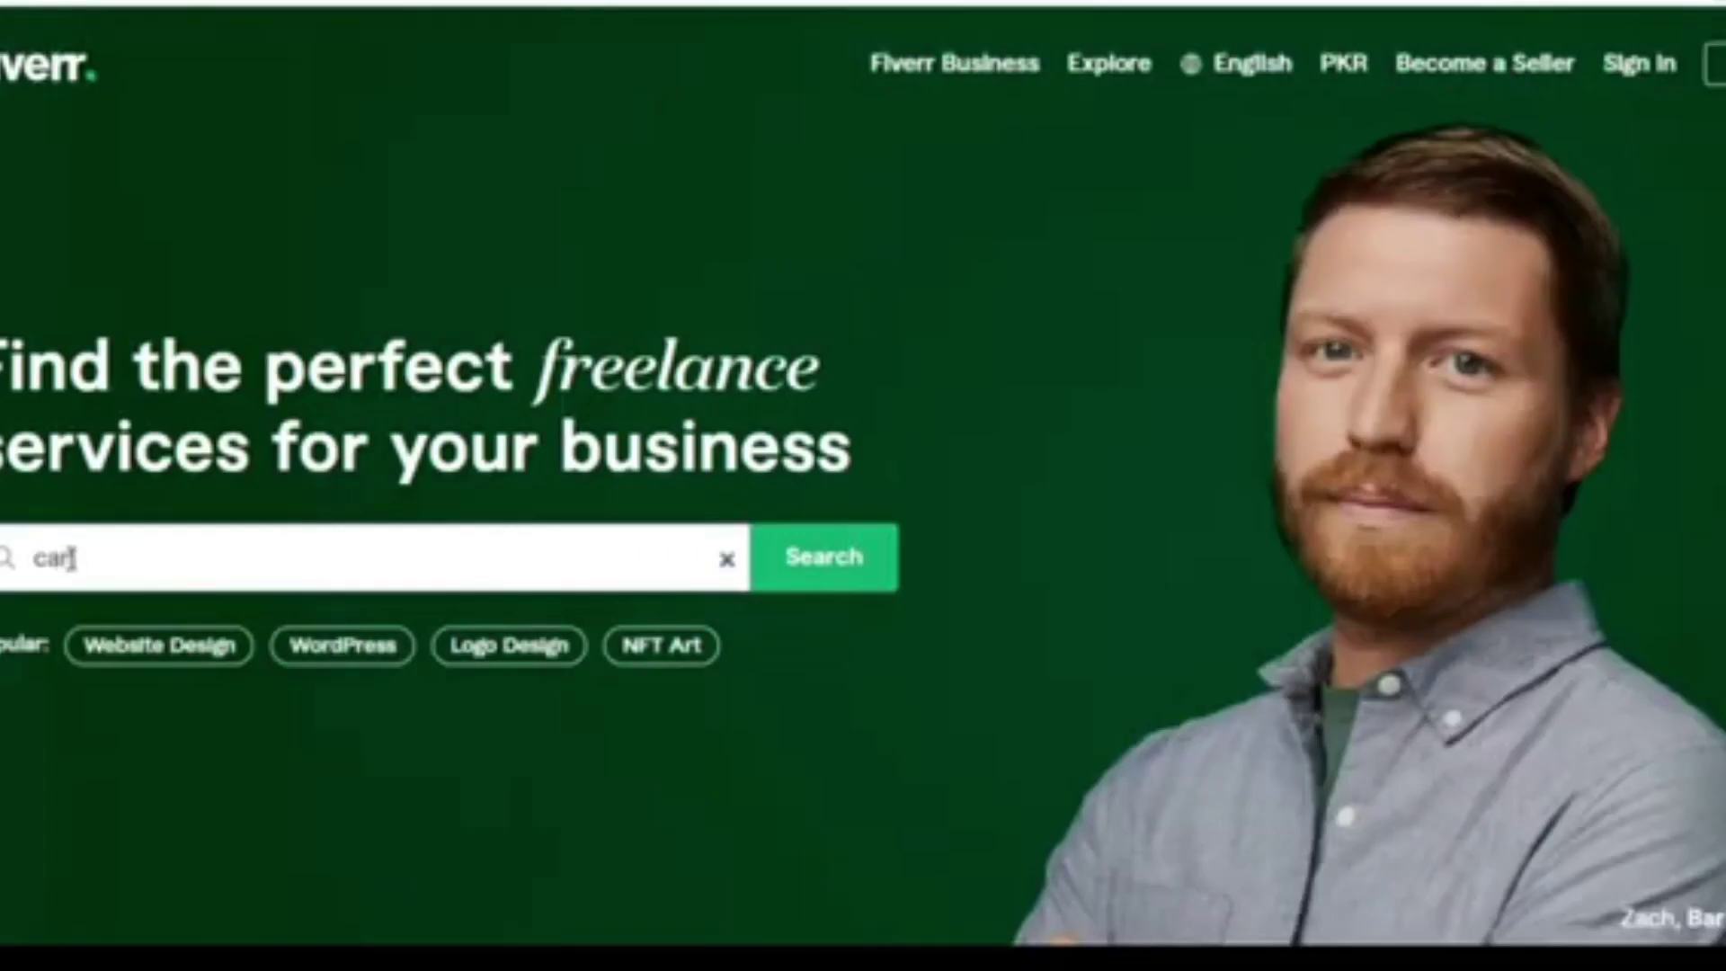
type("va")
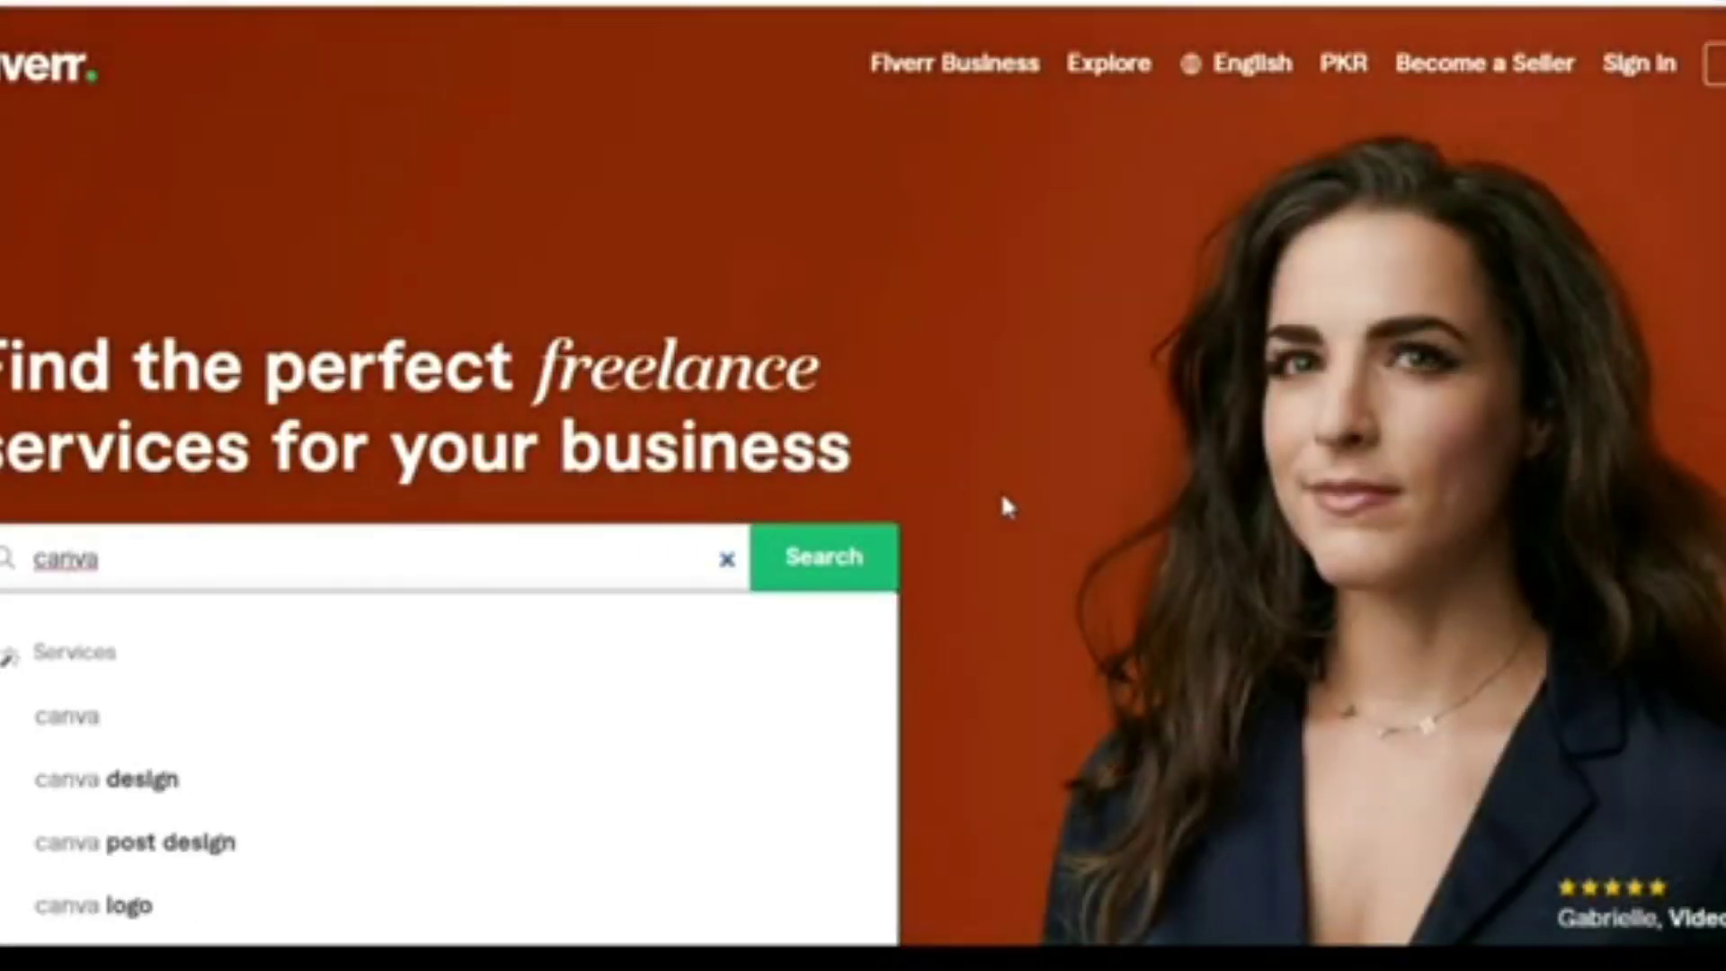
scroll(1001, 491, "down", 4)
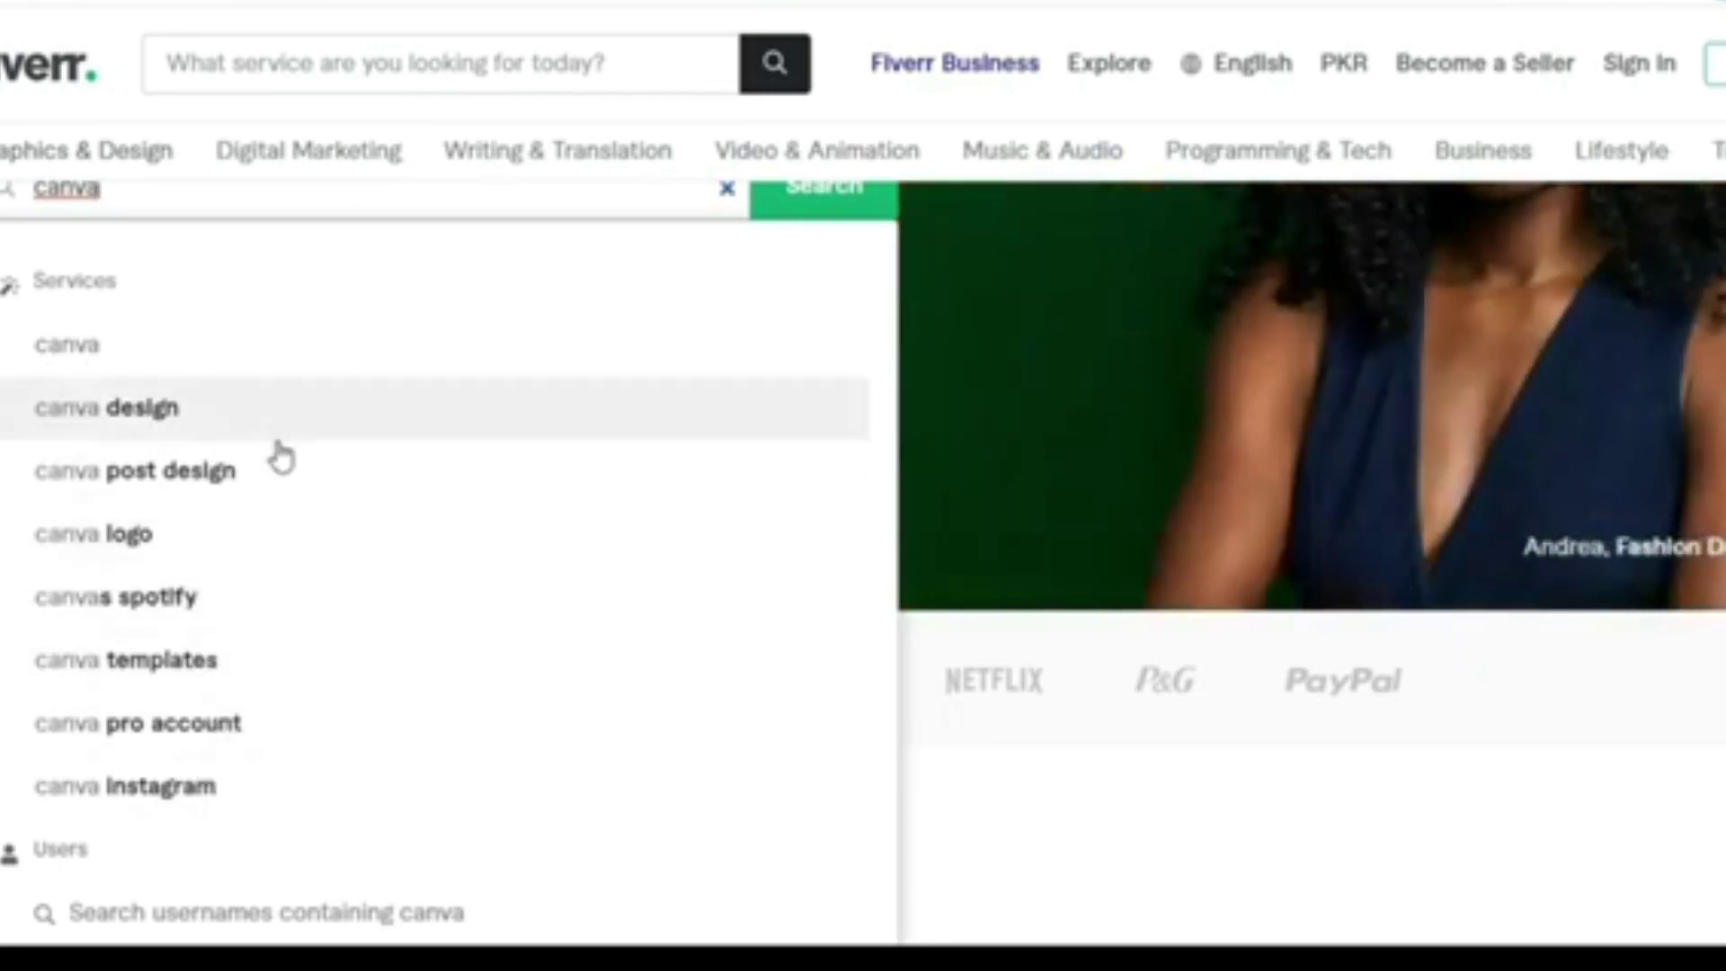
scroll(131, 588, "up", 2)
left_click(131, 589)
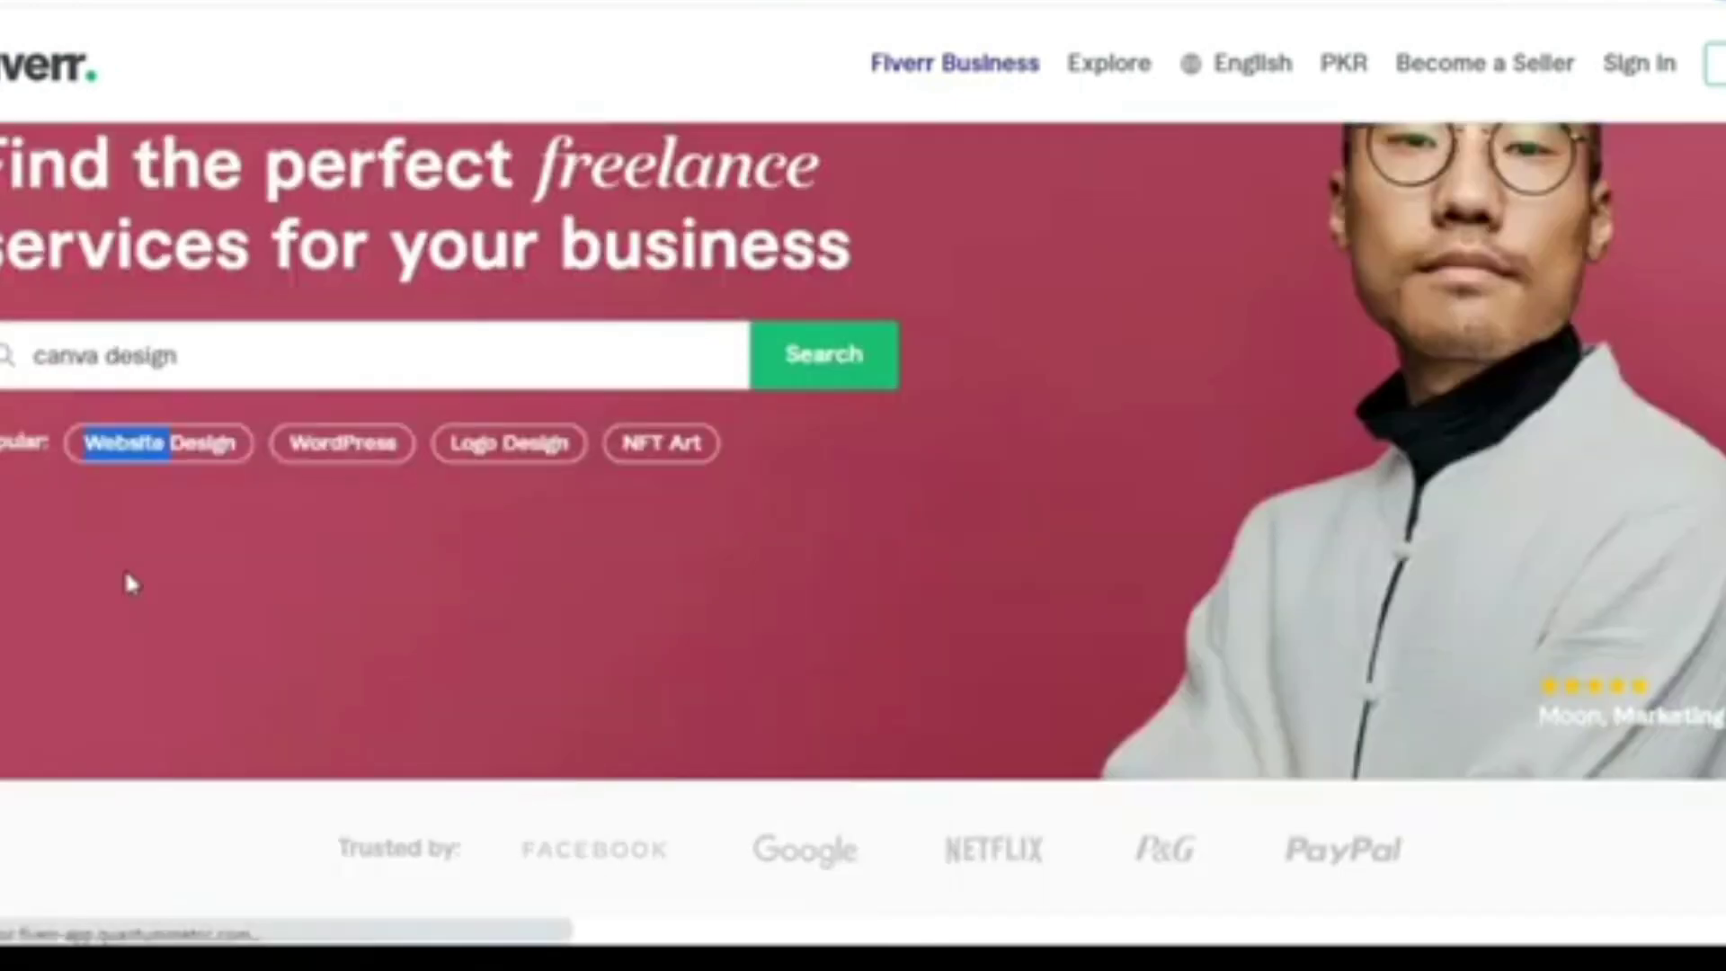
Step: Browse the first rows of canva design gigs, looking at the services offered and their starting prices
scroll(128, 584, "down", 3)
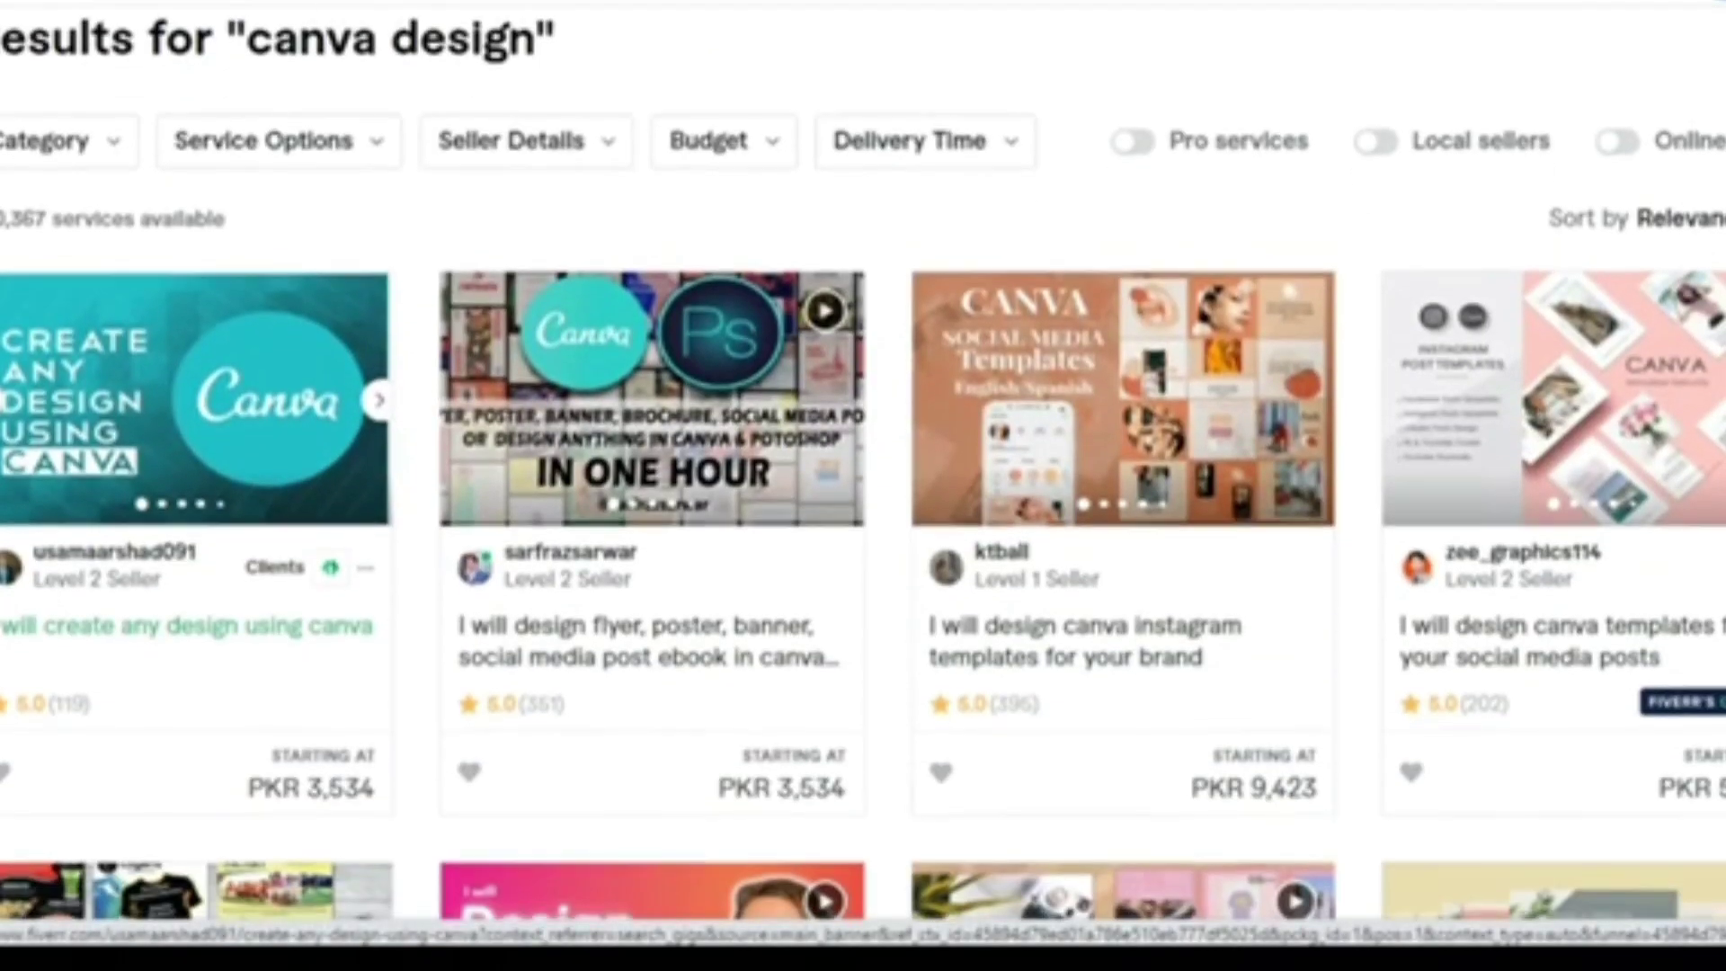
scroll(128, 585, "down", 1)
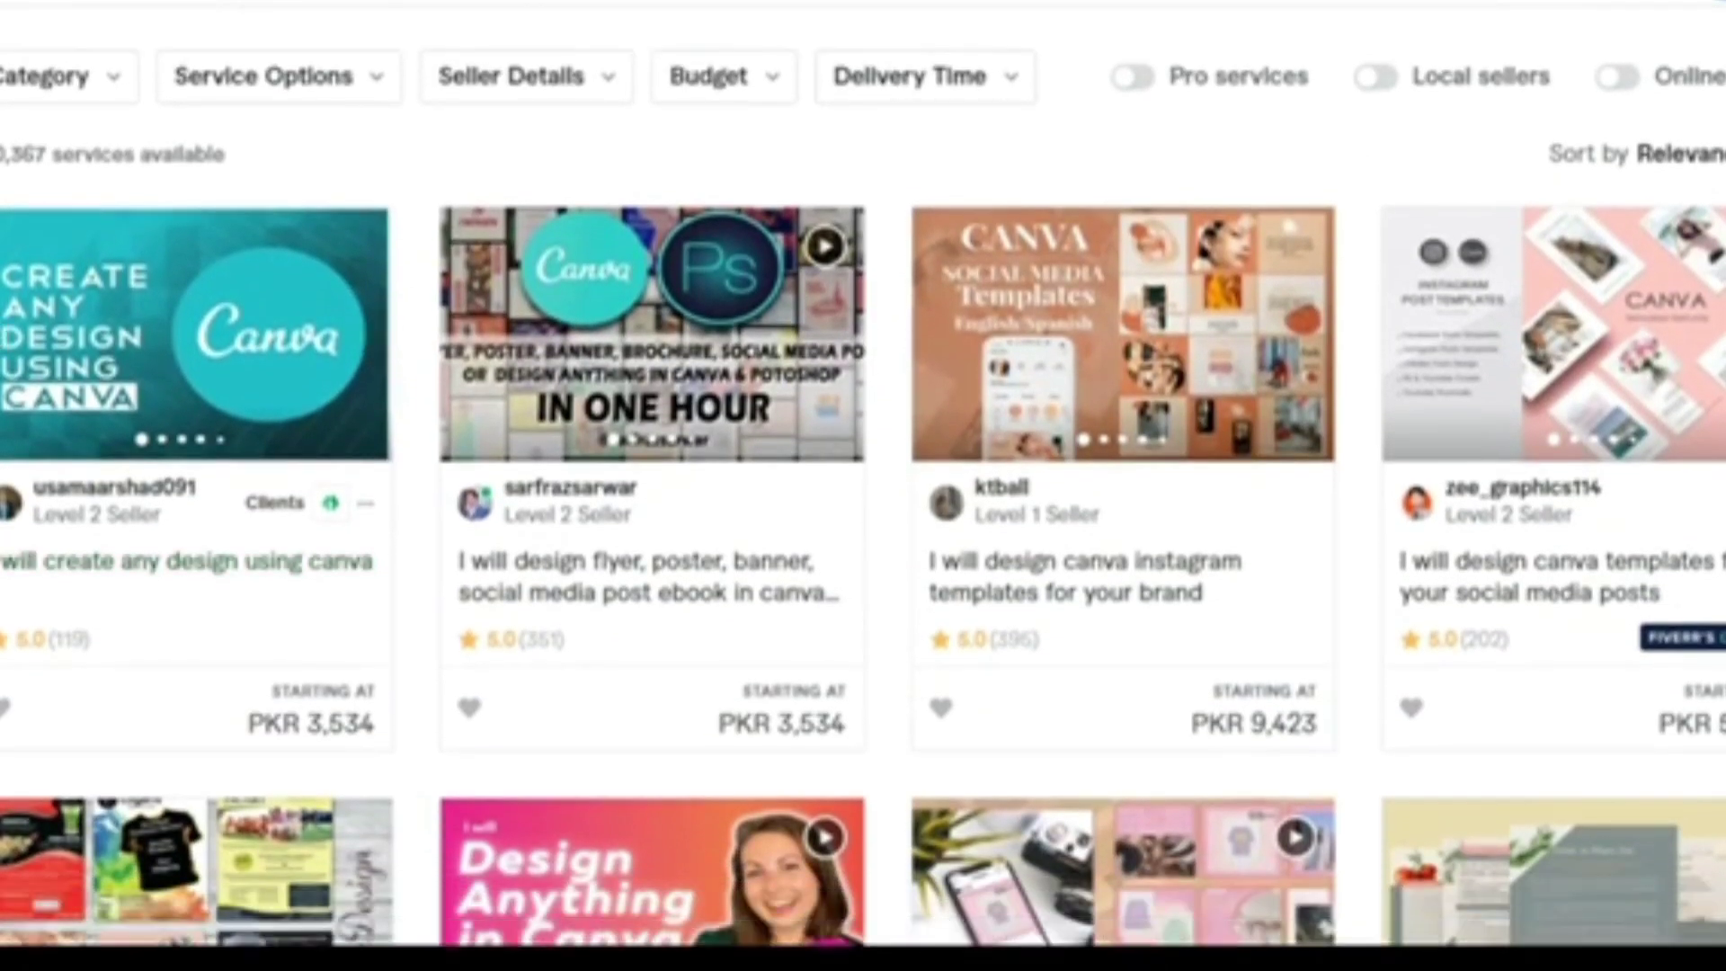
scroll(862, 503, "down", 4)
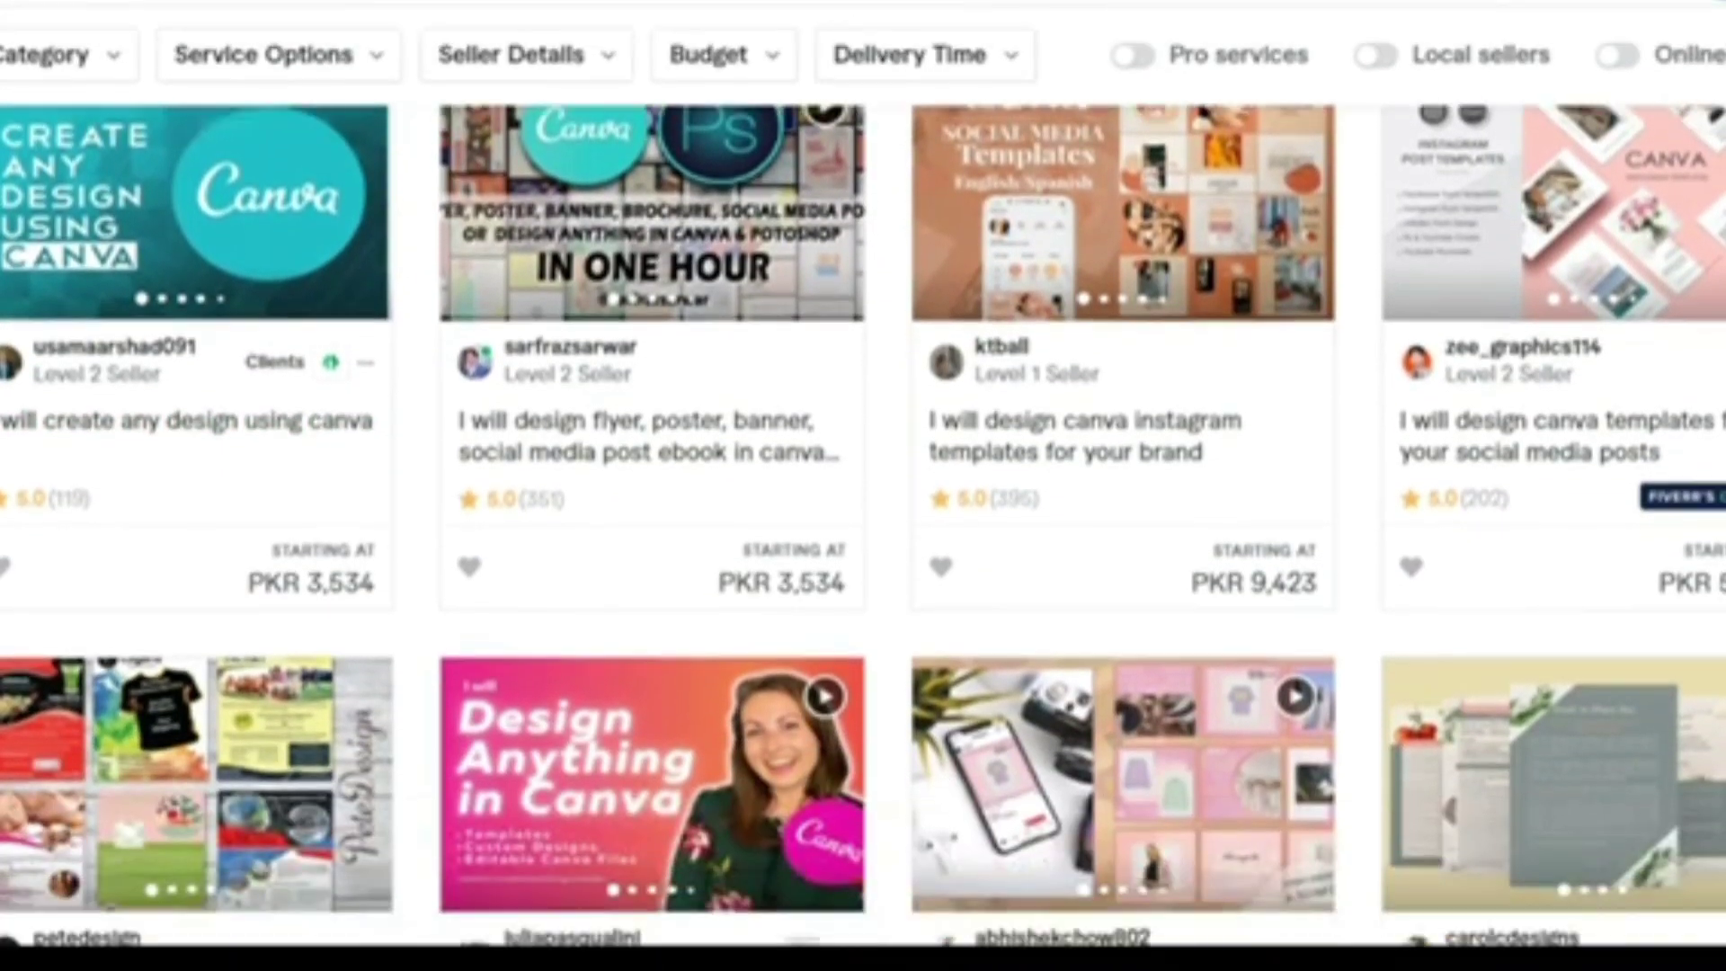
scroll(265, 719, "down", 3)
scroll(265, 719, "up", 8)
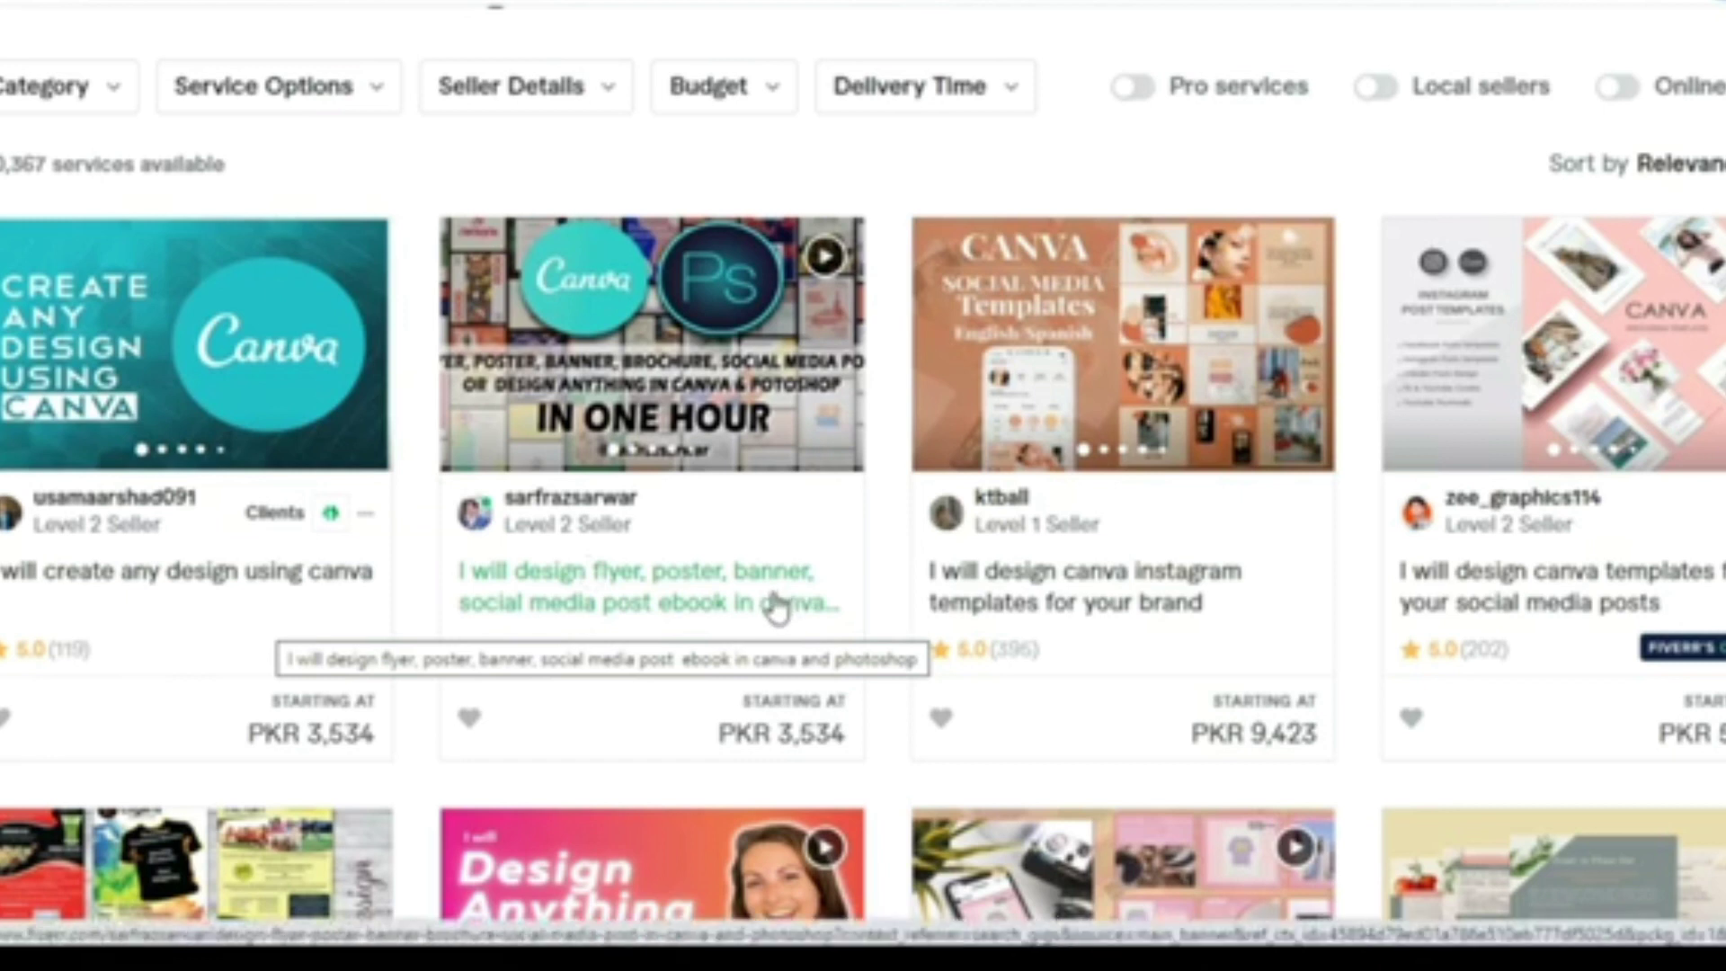
Step: Open the gig for flyer, poster, banner and social media post design in Canva and Photoshop, examine its overview, and return to the results
left_click(655, 609)
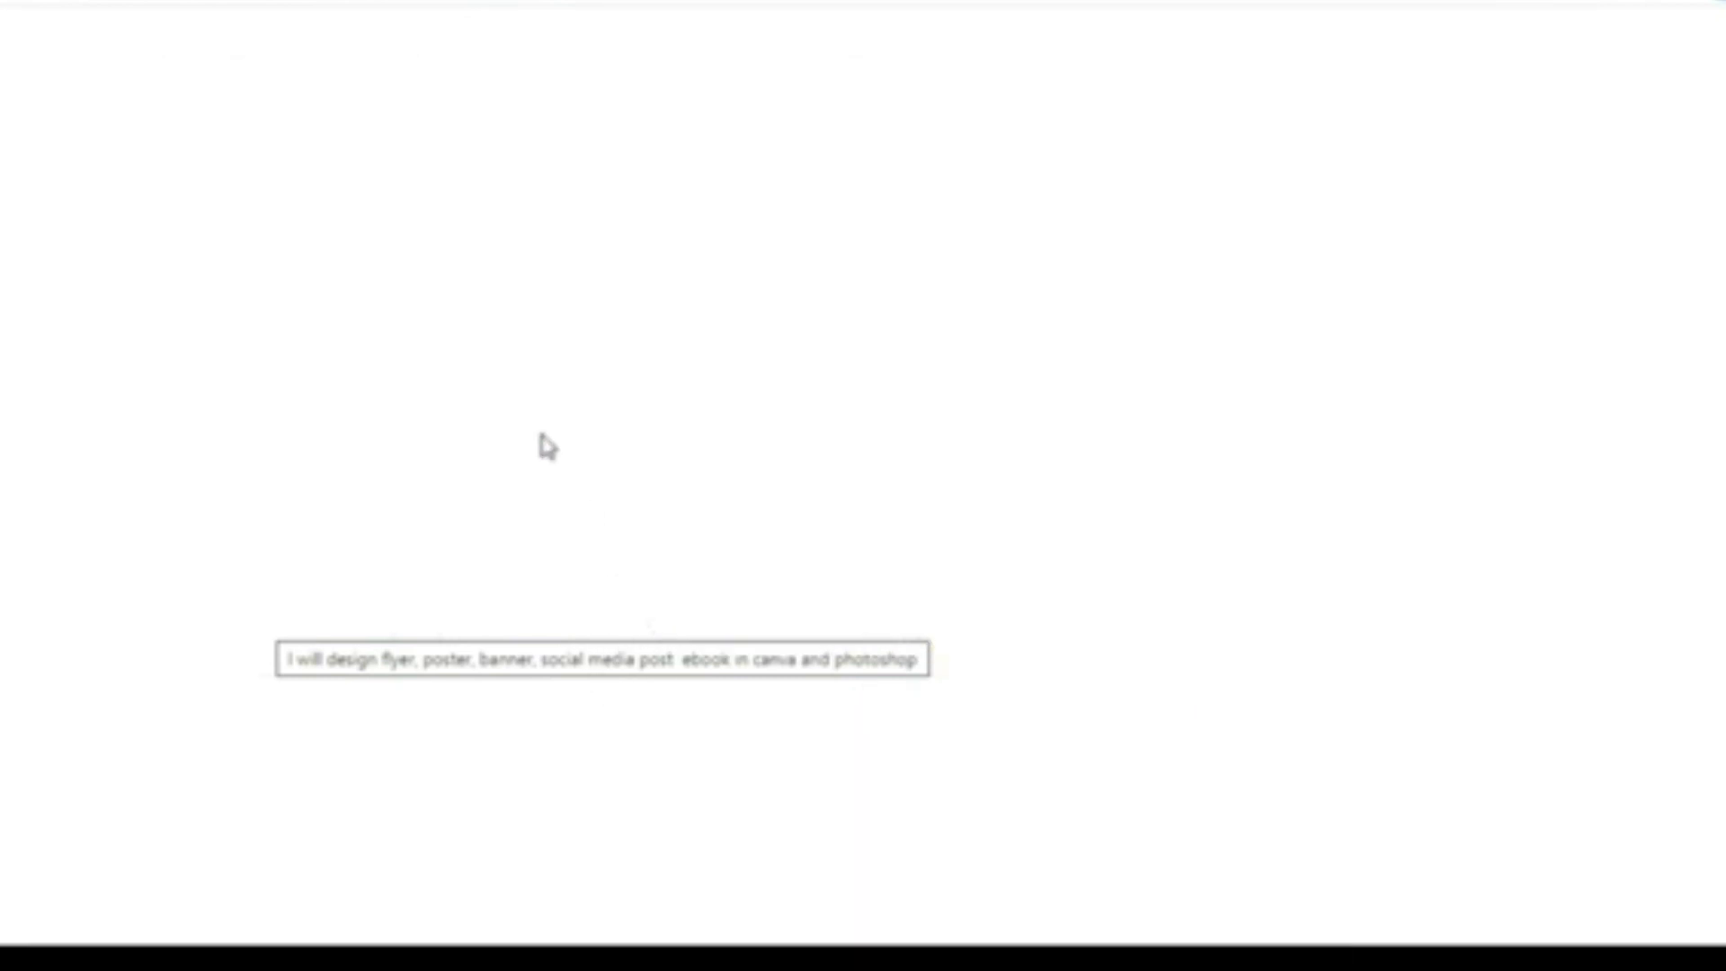
right_click(758, 455)
left_click(755, 455)
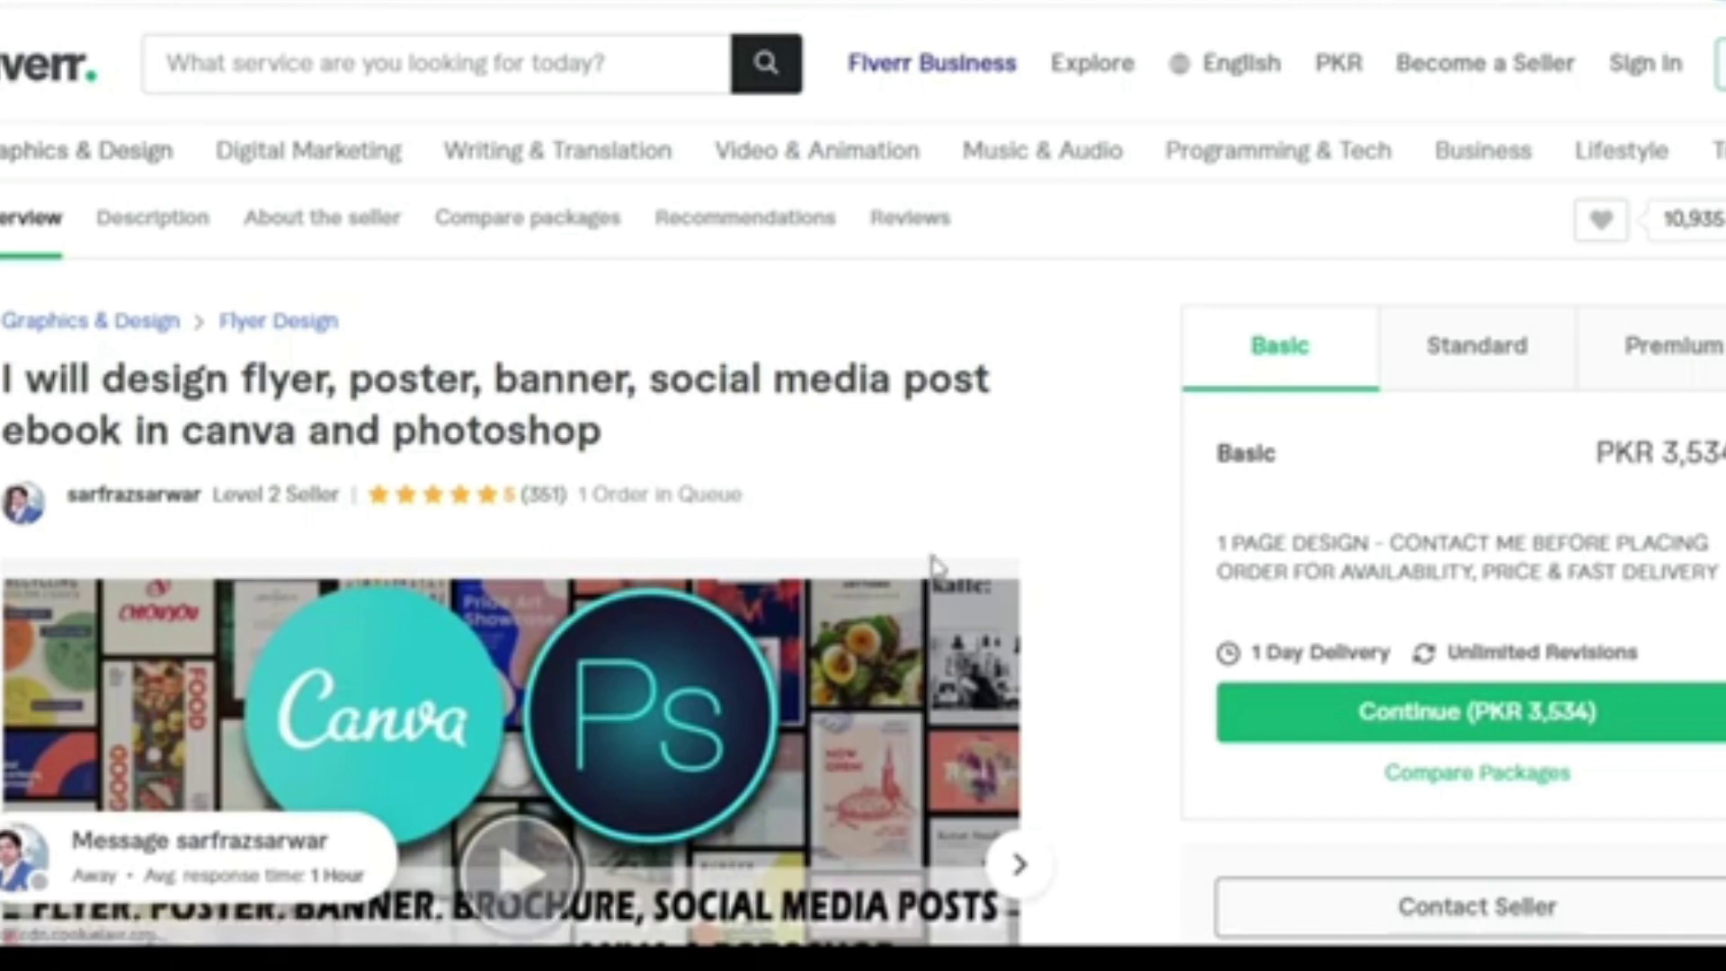
scroll(932, 566, "down", 4)
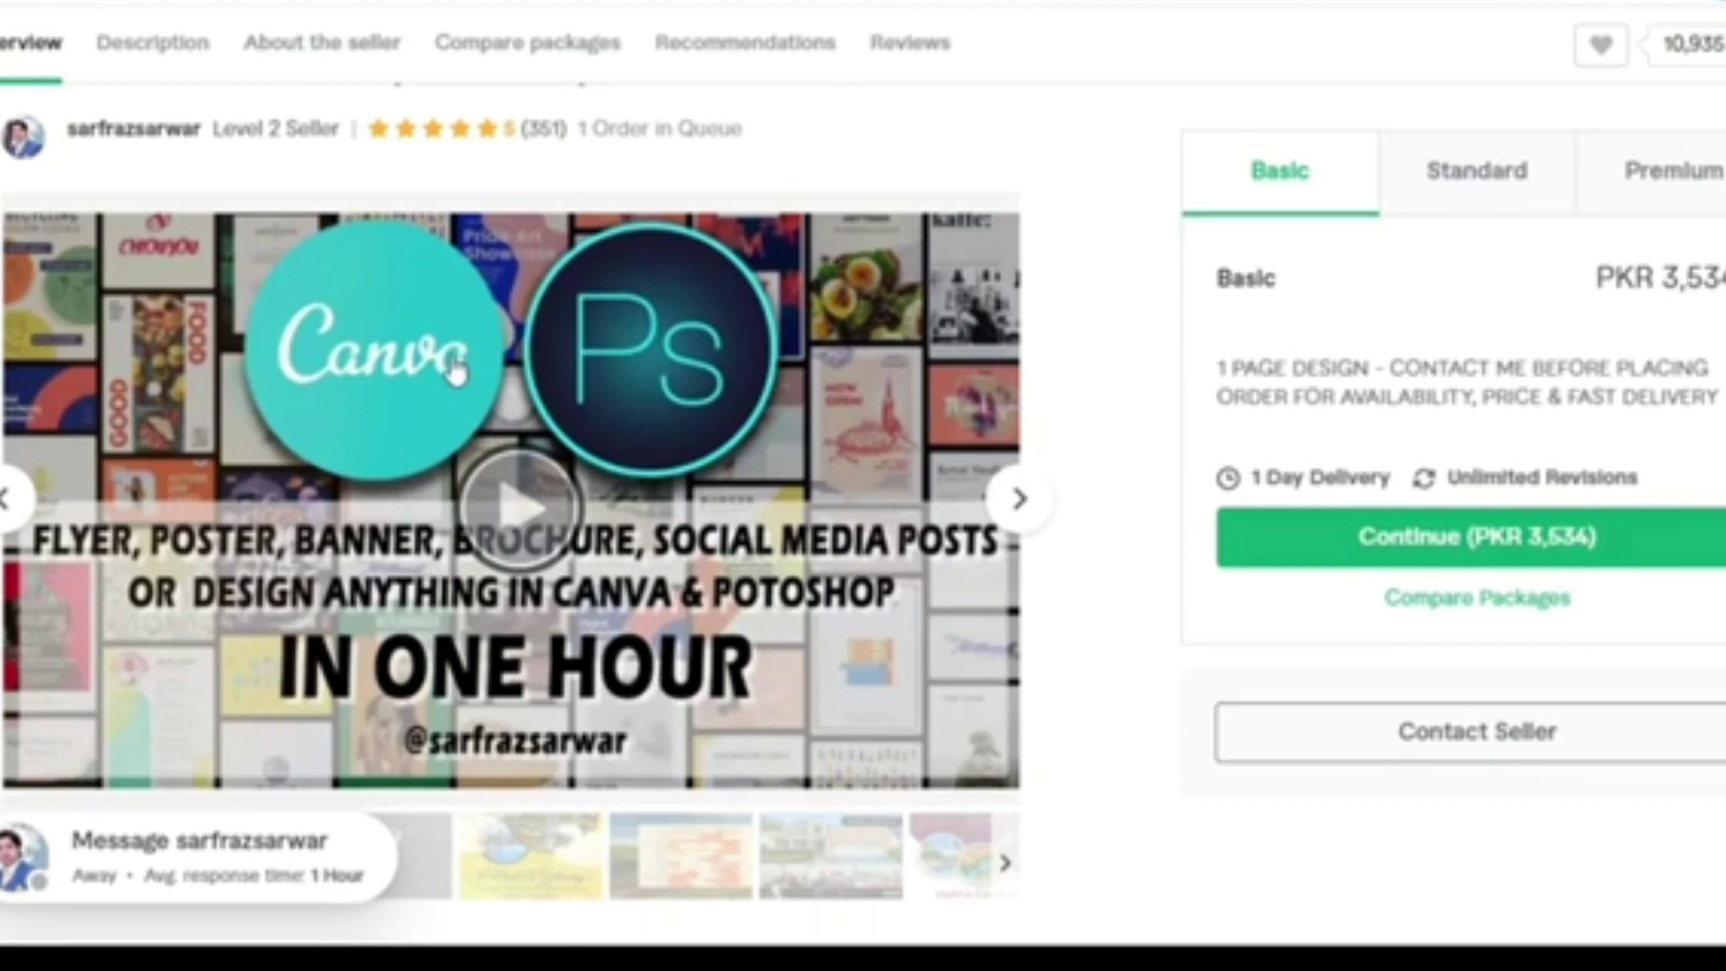
key("alt+Left")
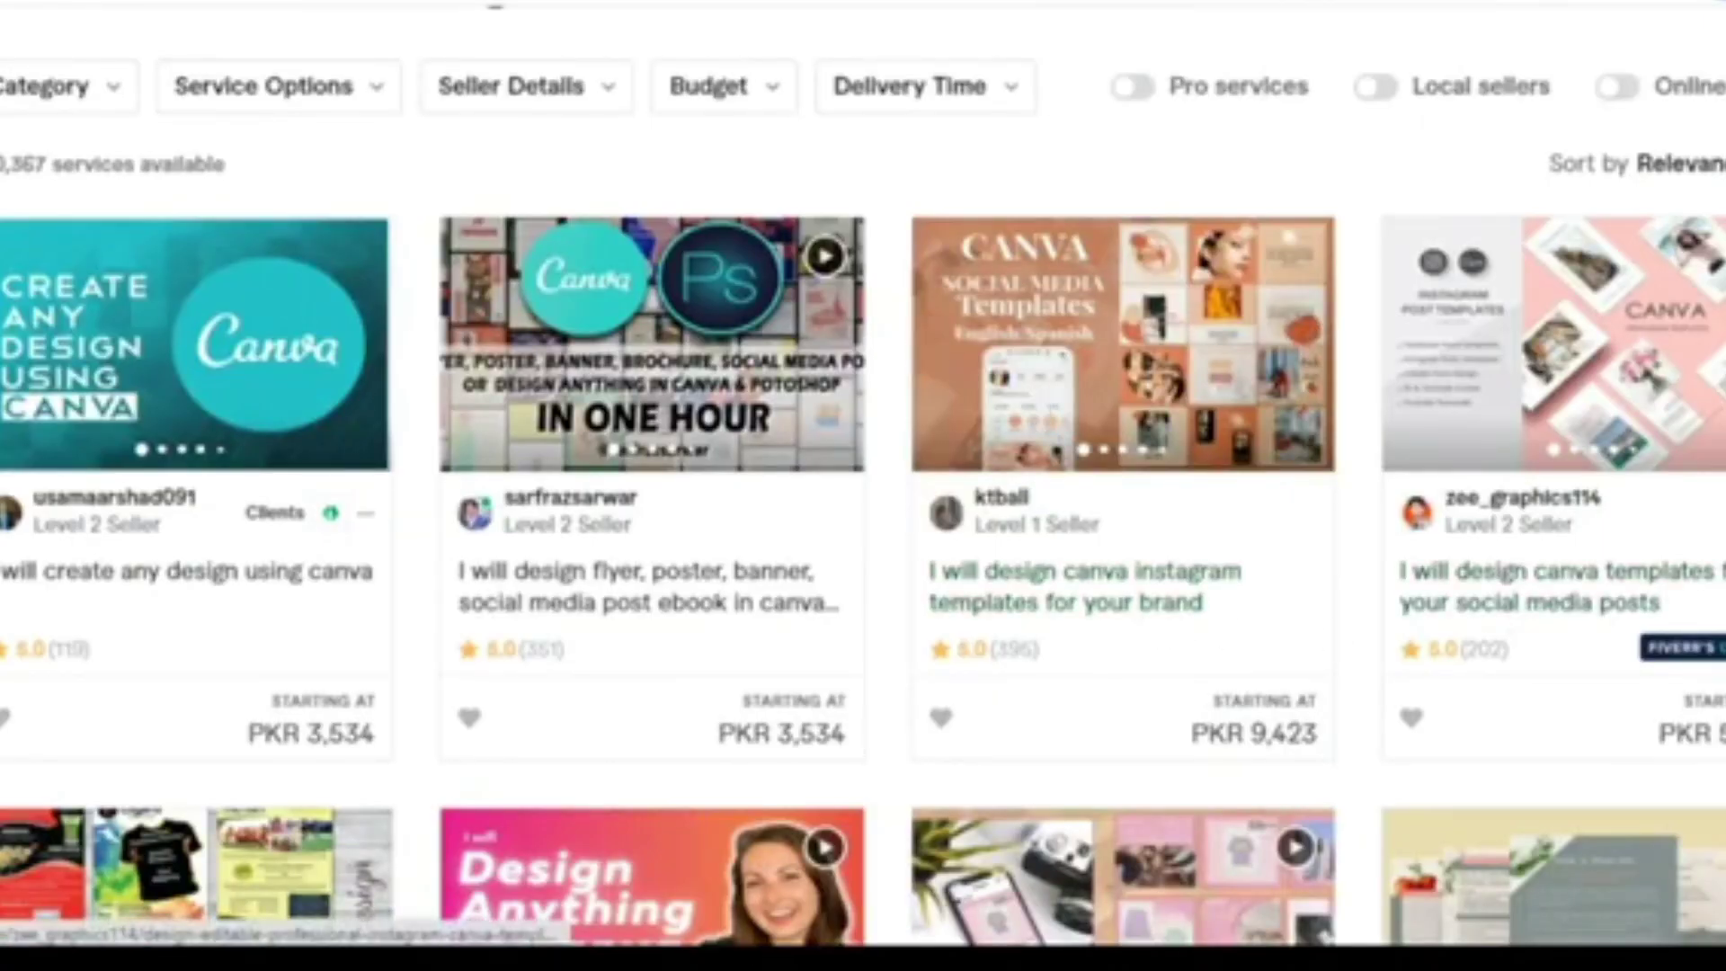
Step: Look through the remaining canva design gigs down to the page numbers and return to the start of the results
scroll(1514, 616, "down", 5)
scroll(863, 526, "down", 10)
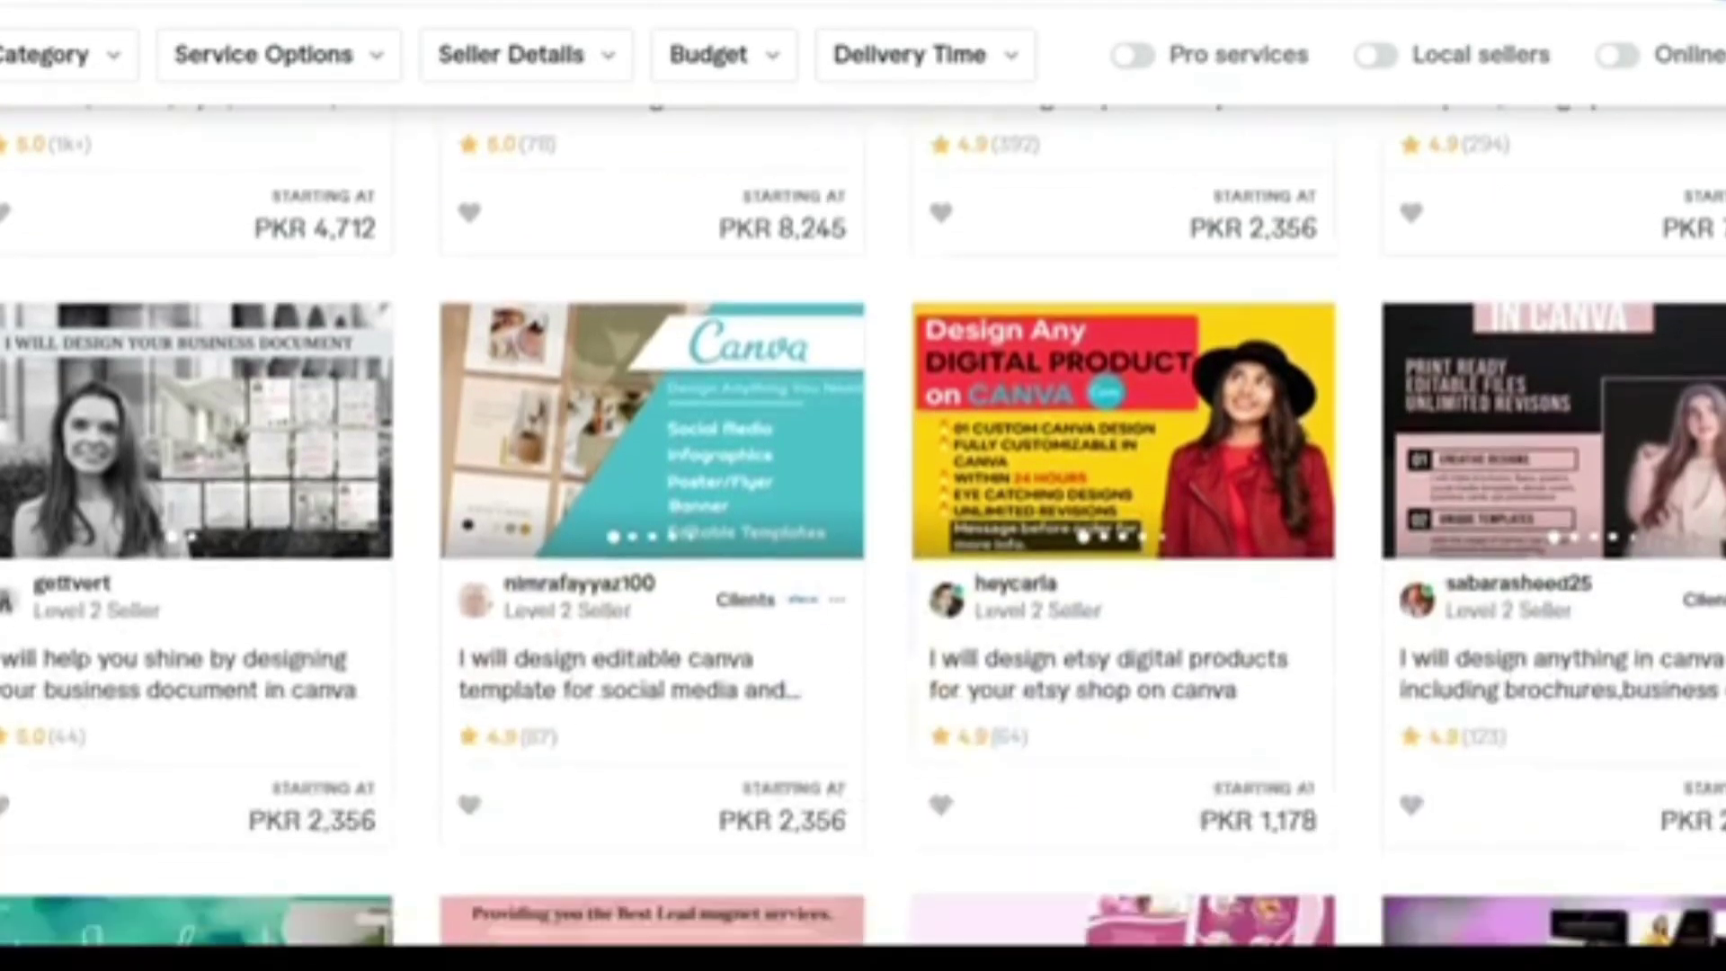
scroll(863, 525, "down", 6)
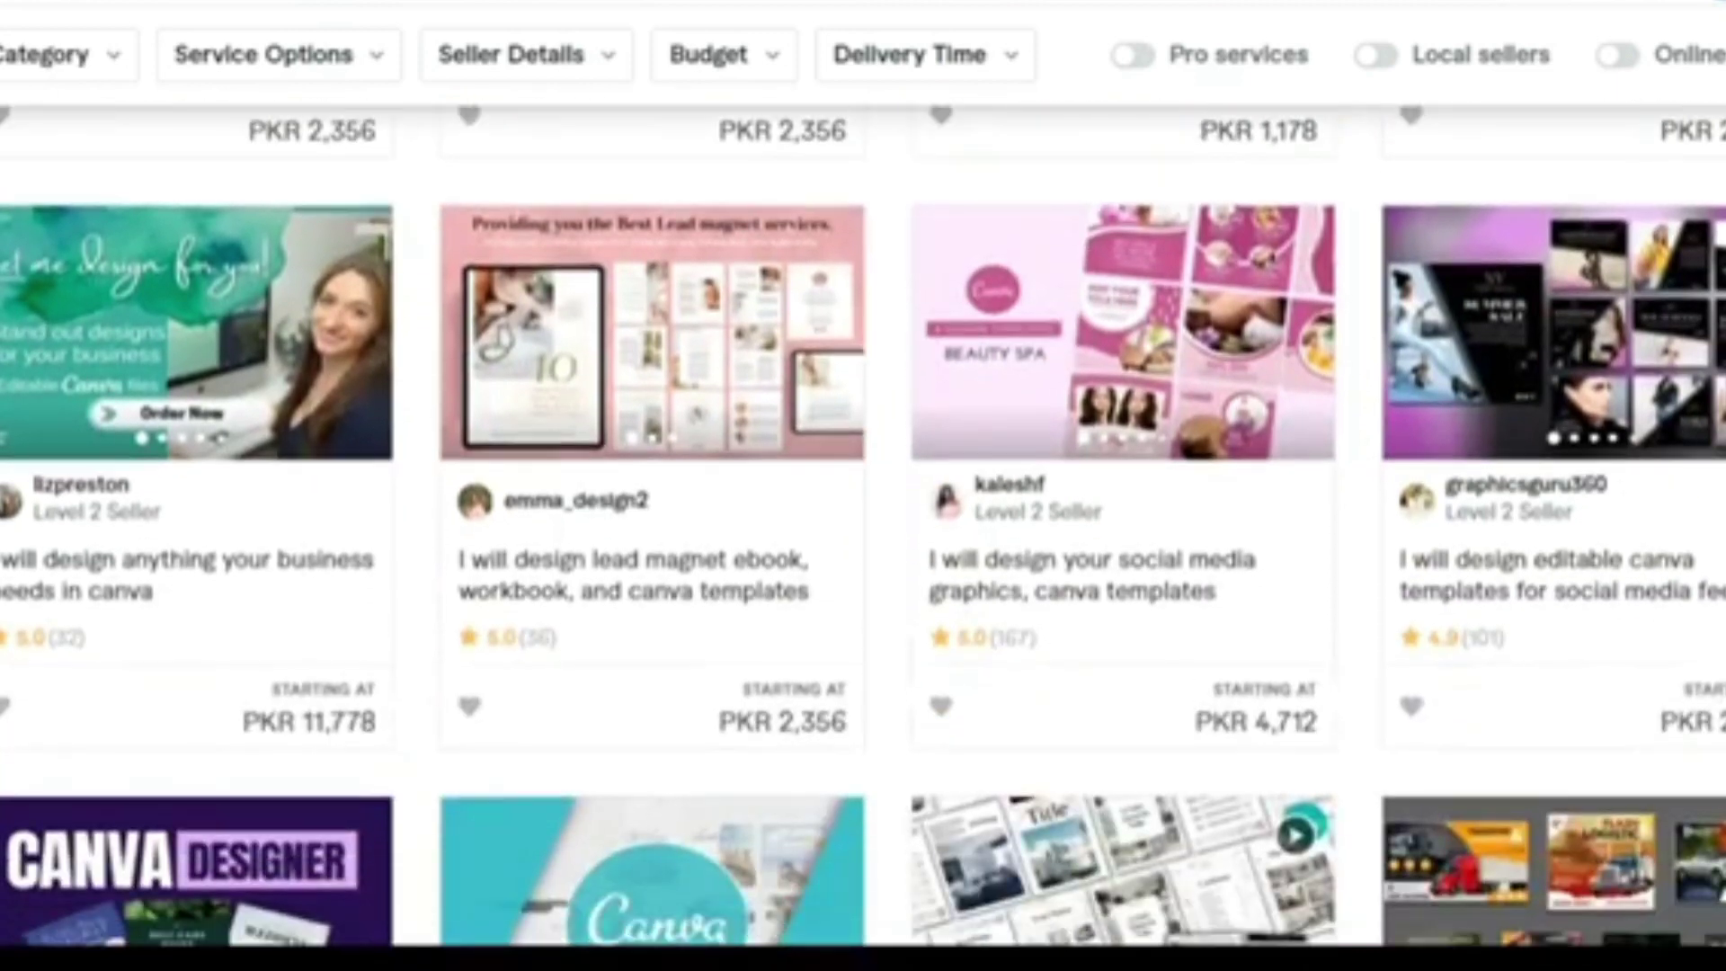
scroll(863, 526, "down", 6)
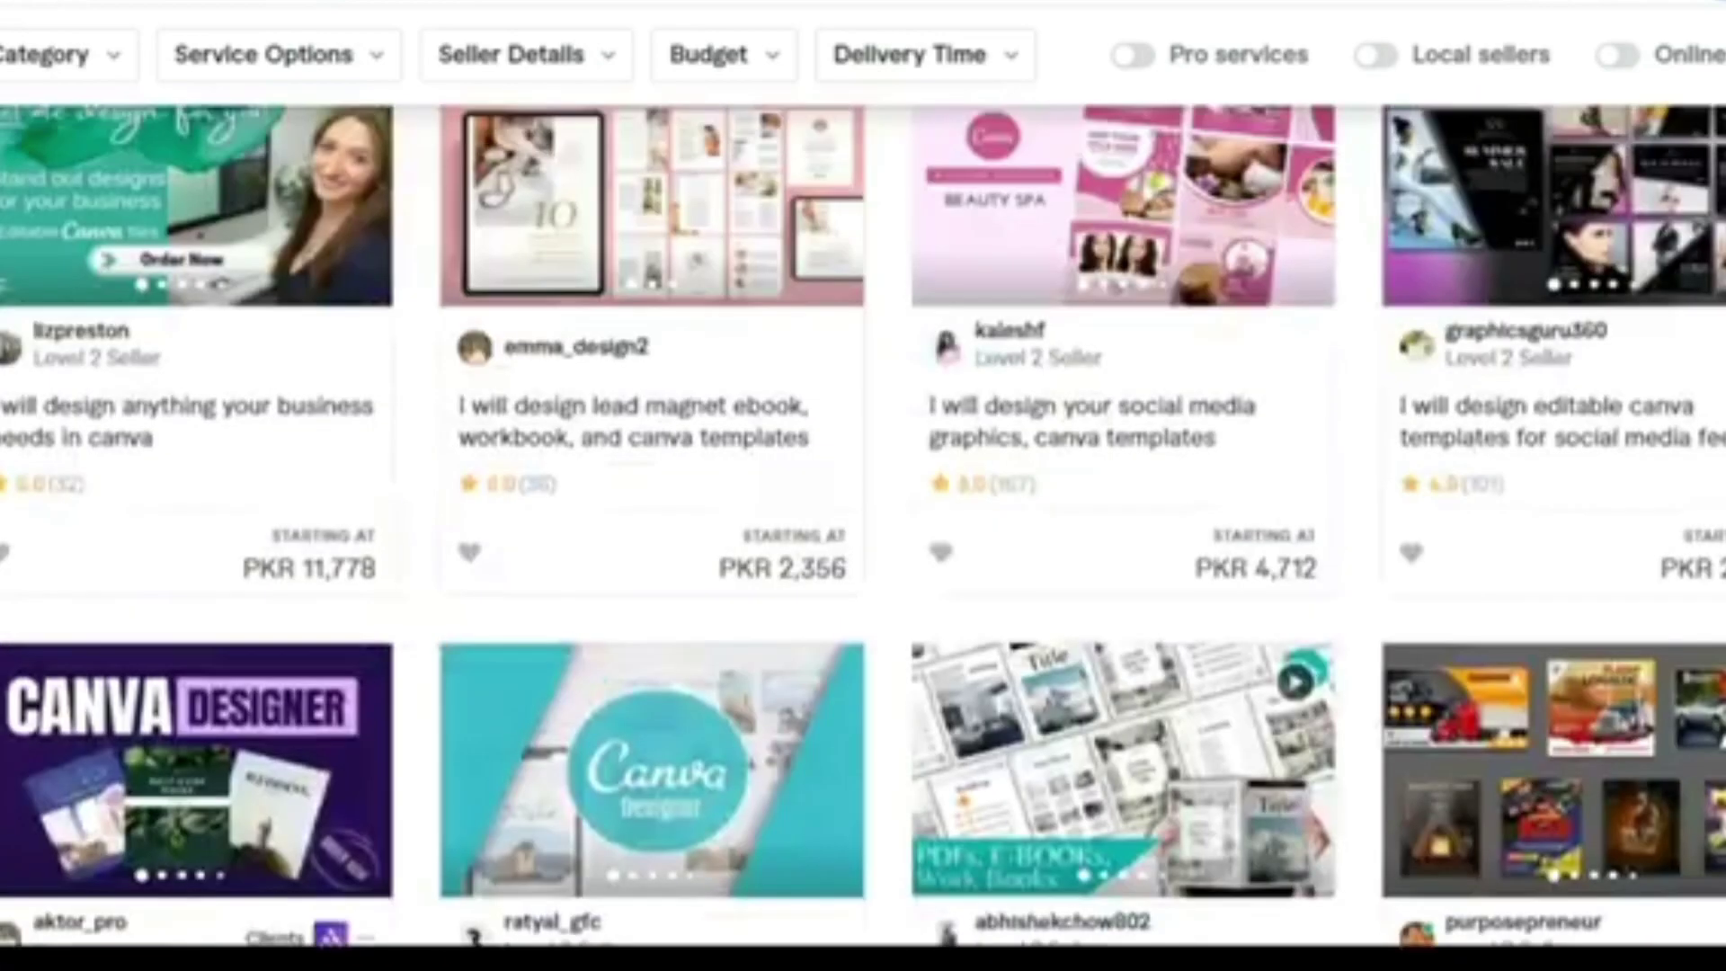
scroll(863, 521, "down", 9)
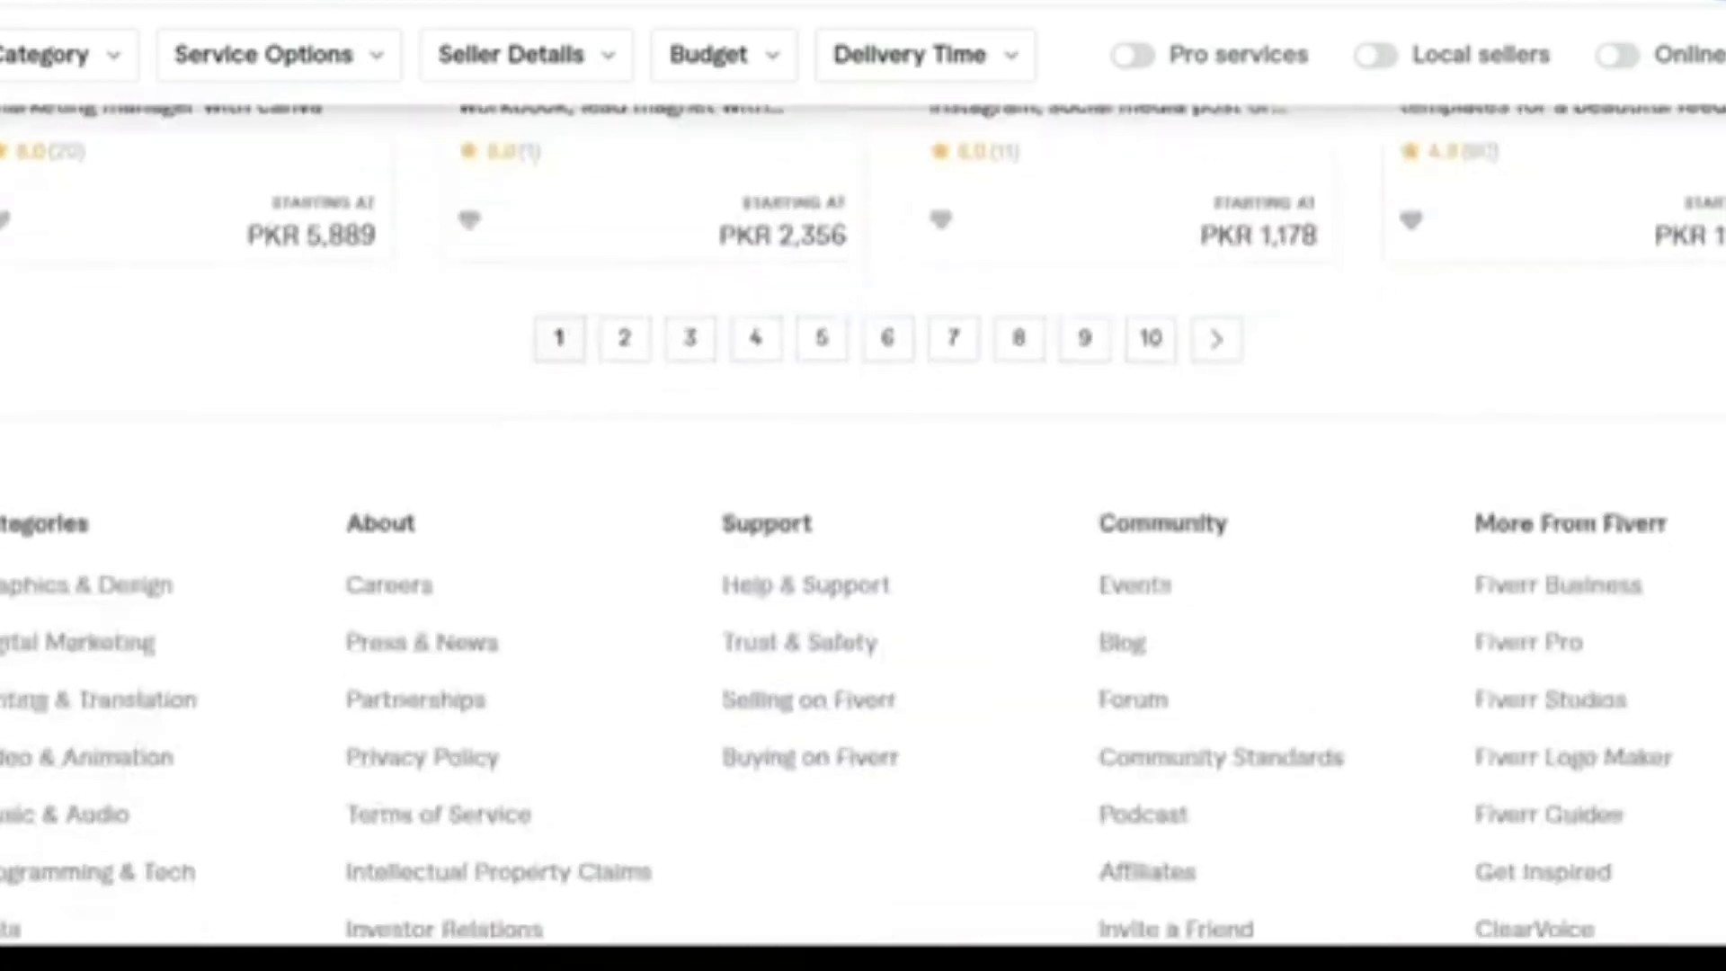
scroll(863, 521, "up", 20)
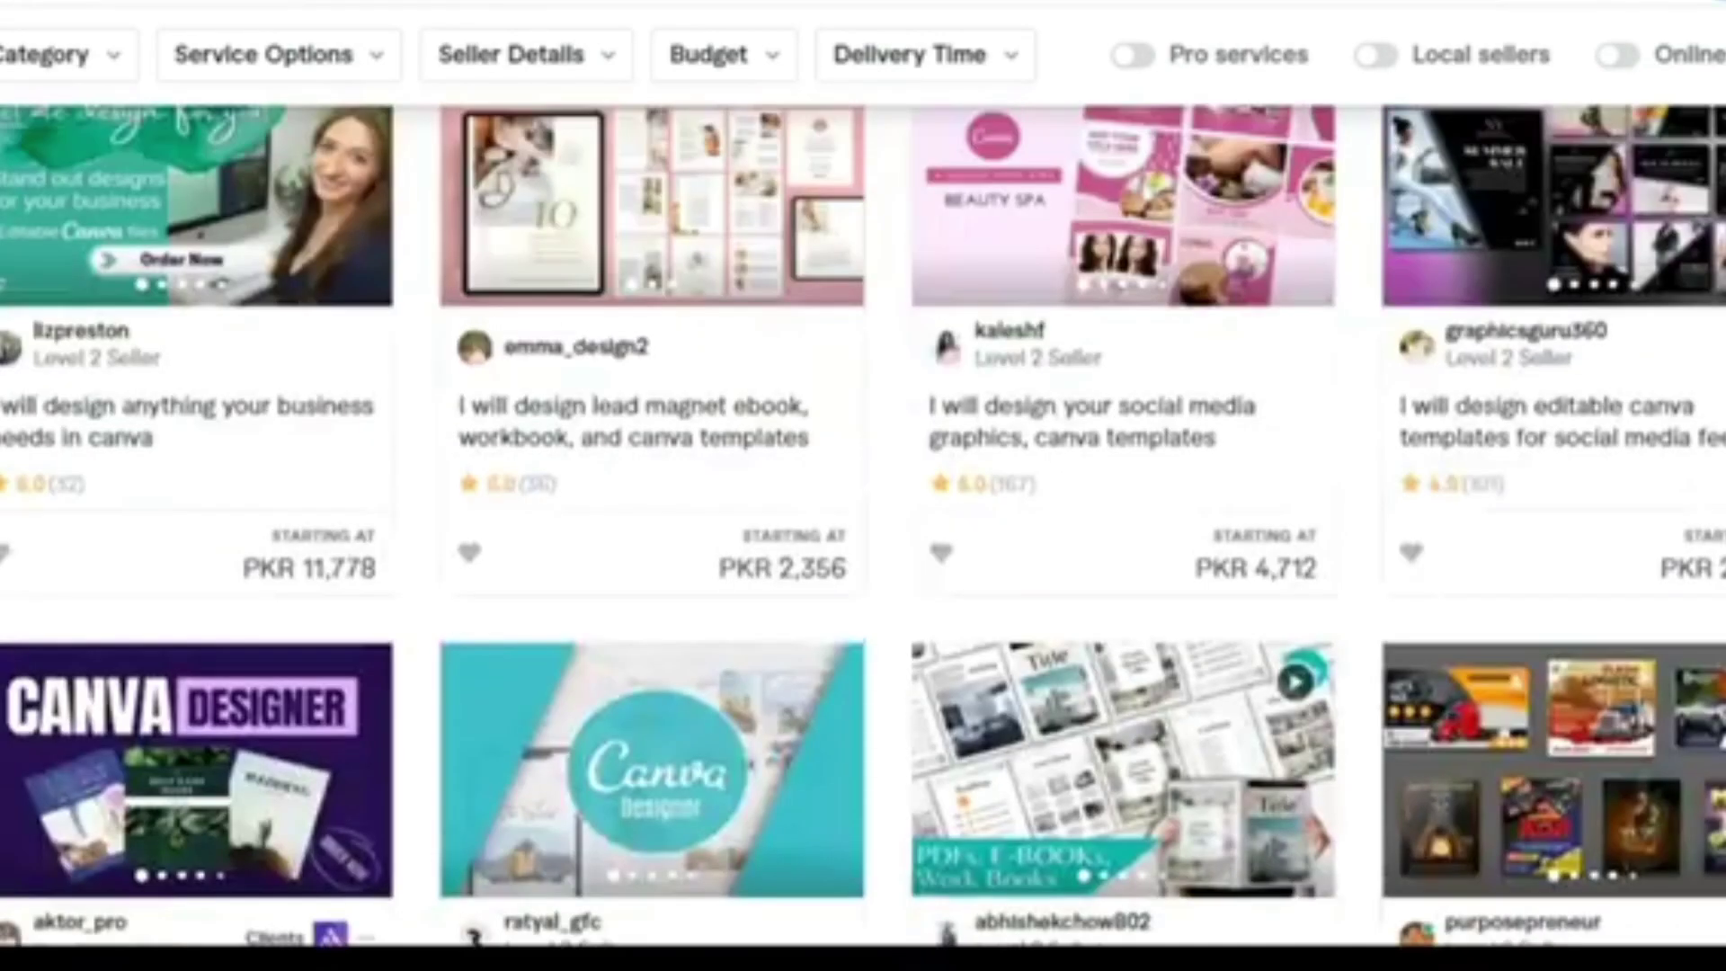
scroll(863, 521, "up", 3)
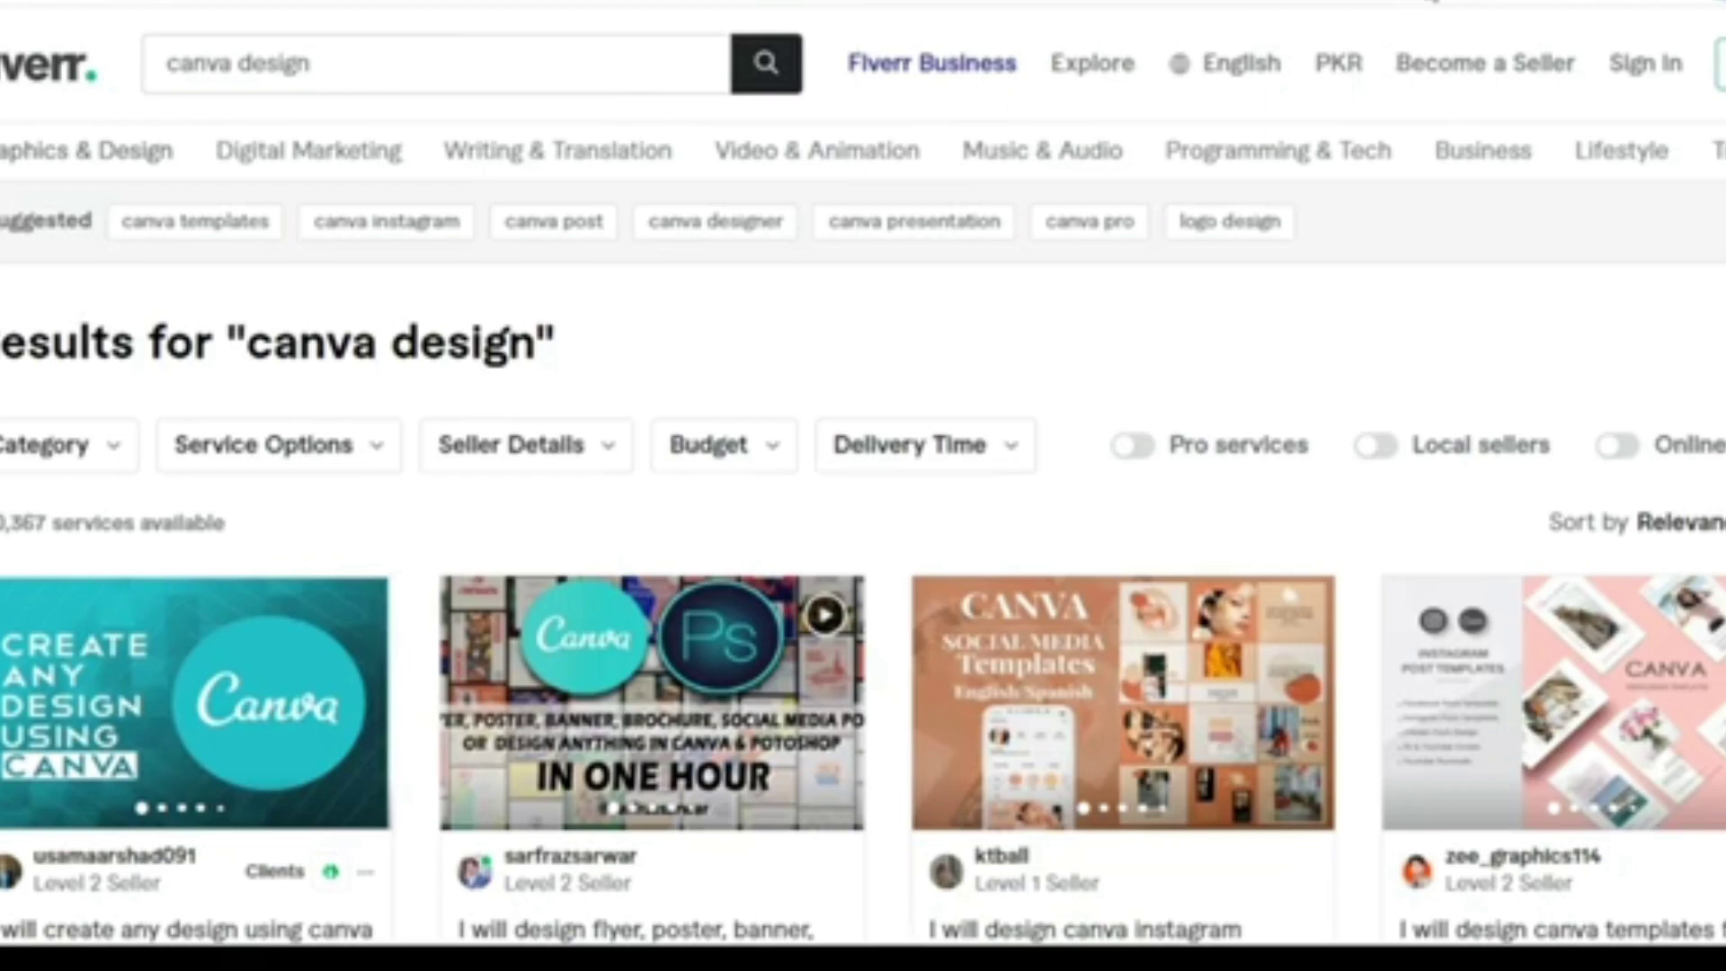
Step: Compare the seller levels, ratings and starting prices of the first row of canva design gigs
scroll(863, 521, "down", 4)
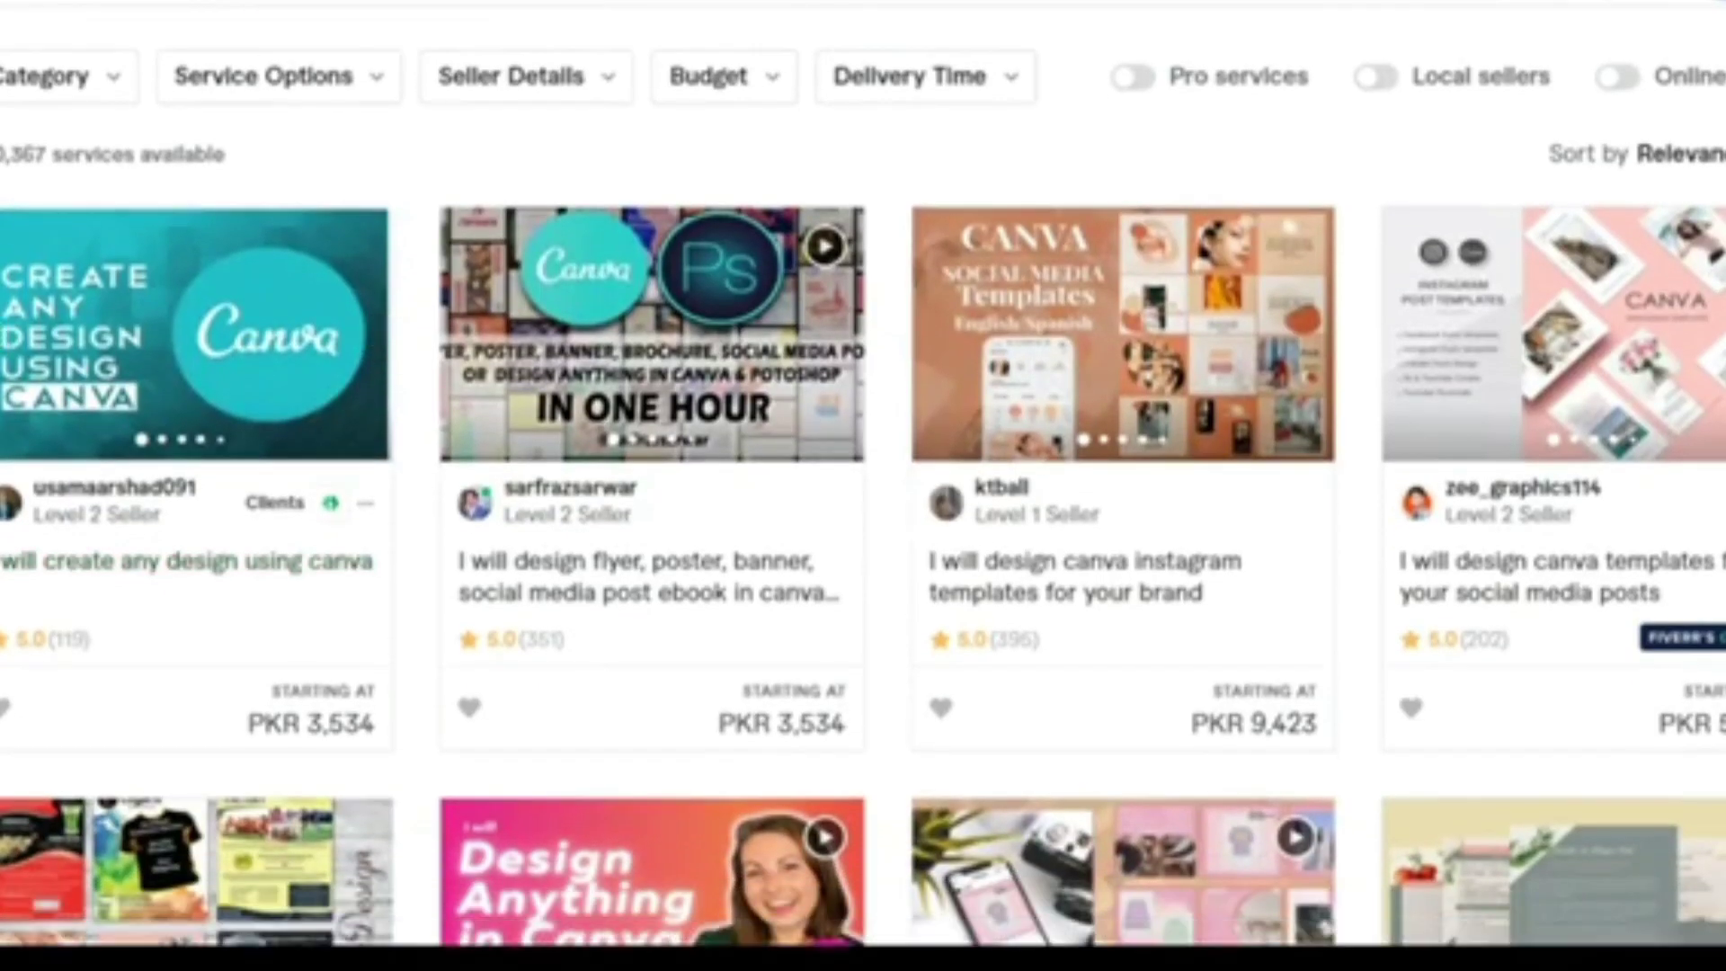
scroll(862, 521, "up", 1)
scroll(863, 521, "down", 1)
scroll(863, 521, "up", 1)
scroll(863, 521, "down", 1)
scroll(885, 162, "up", 3)
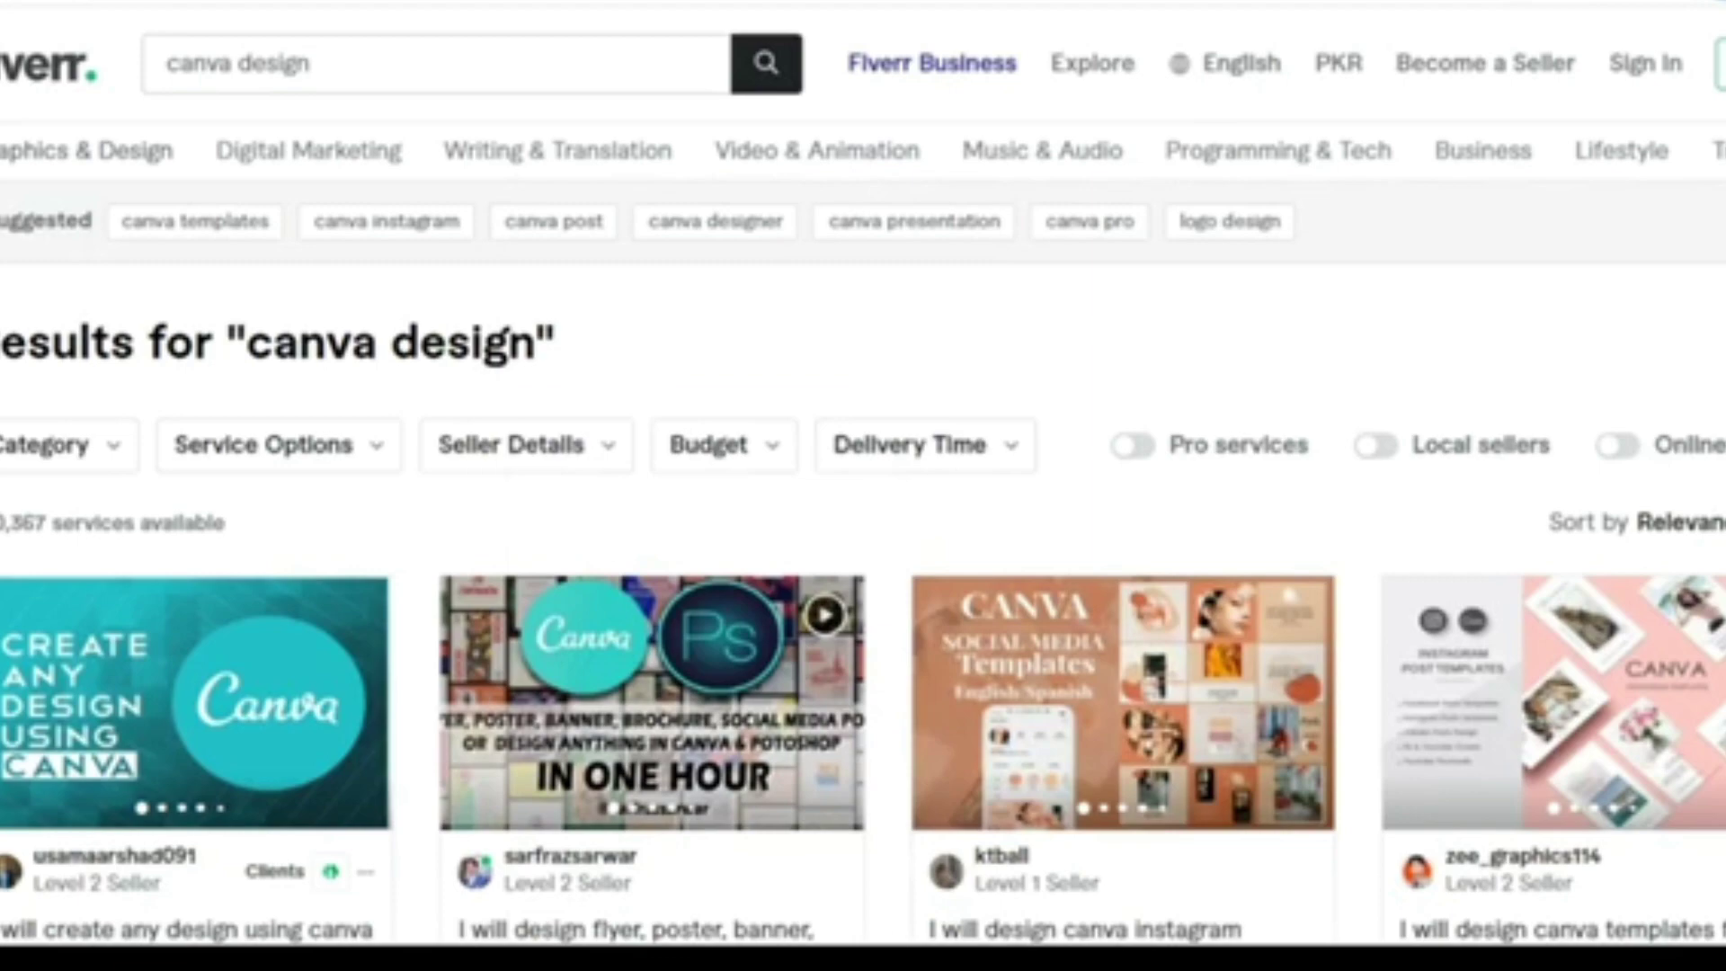
scroll(1507, 928, "down", 3)
scroll(1507, 929, "up", 3)
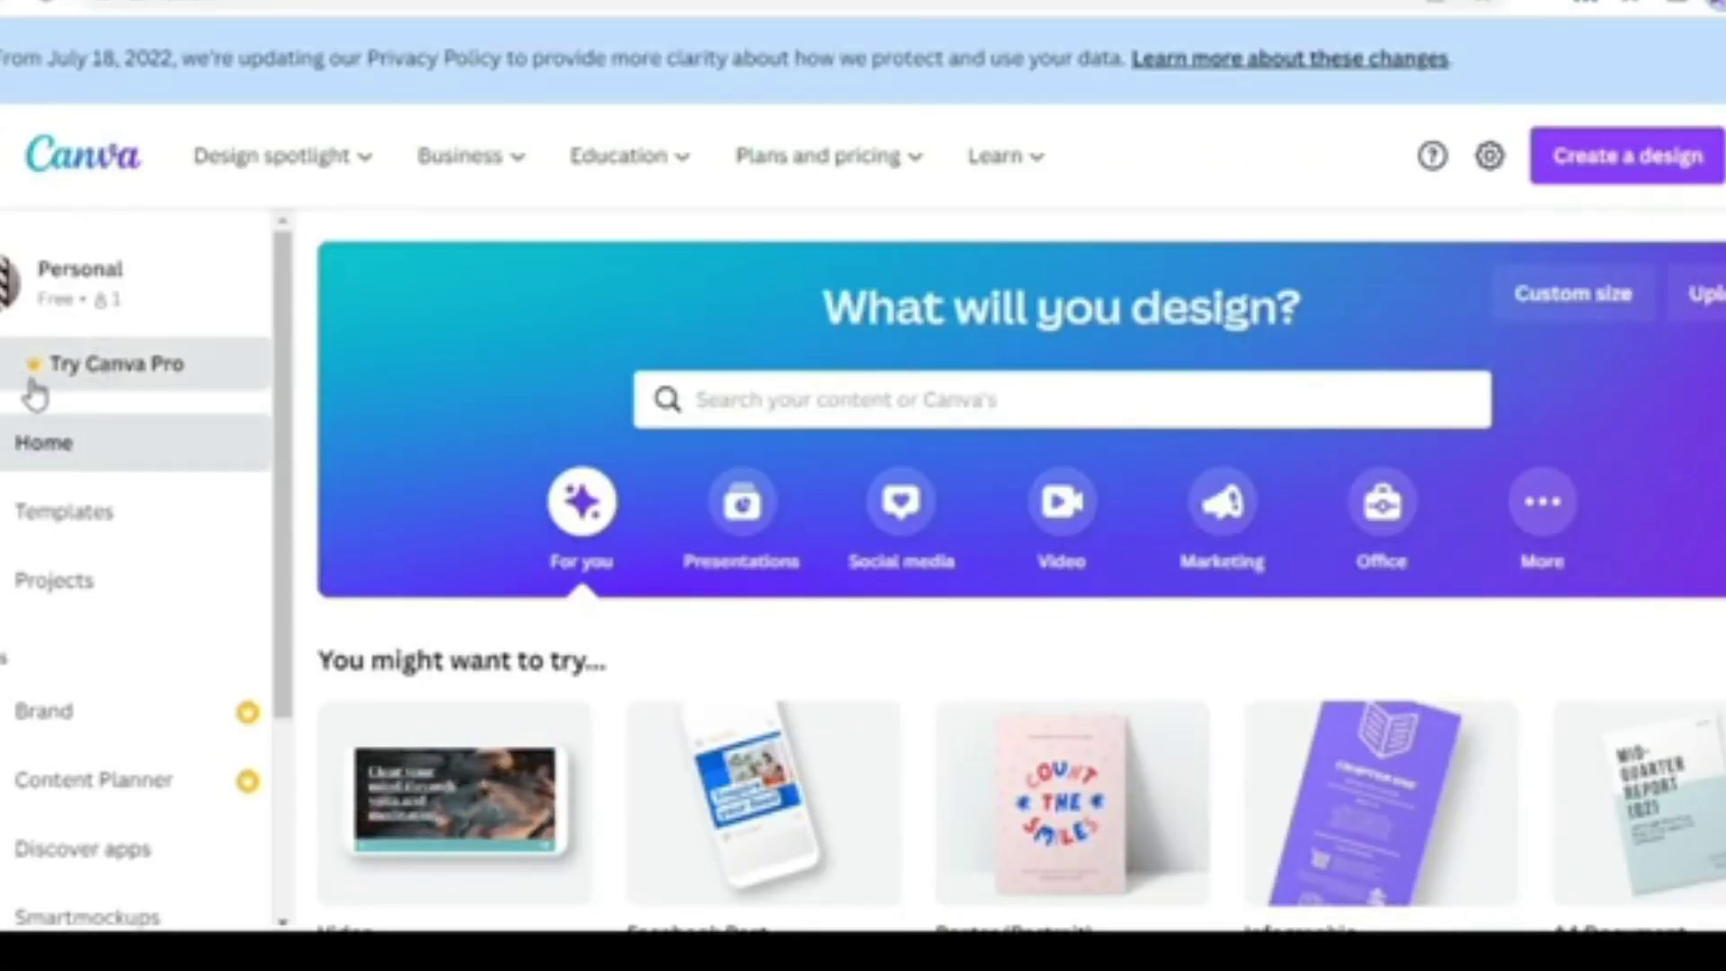
Step: In Canva, review the Canva Pro free trial's features and its yearly and monthly plans, and close the offer
left_click(163, 389)
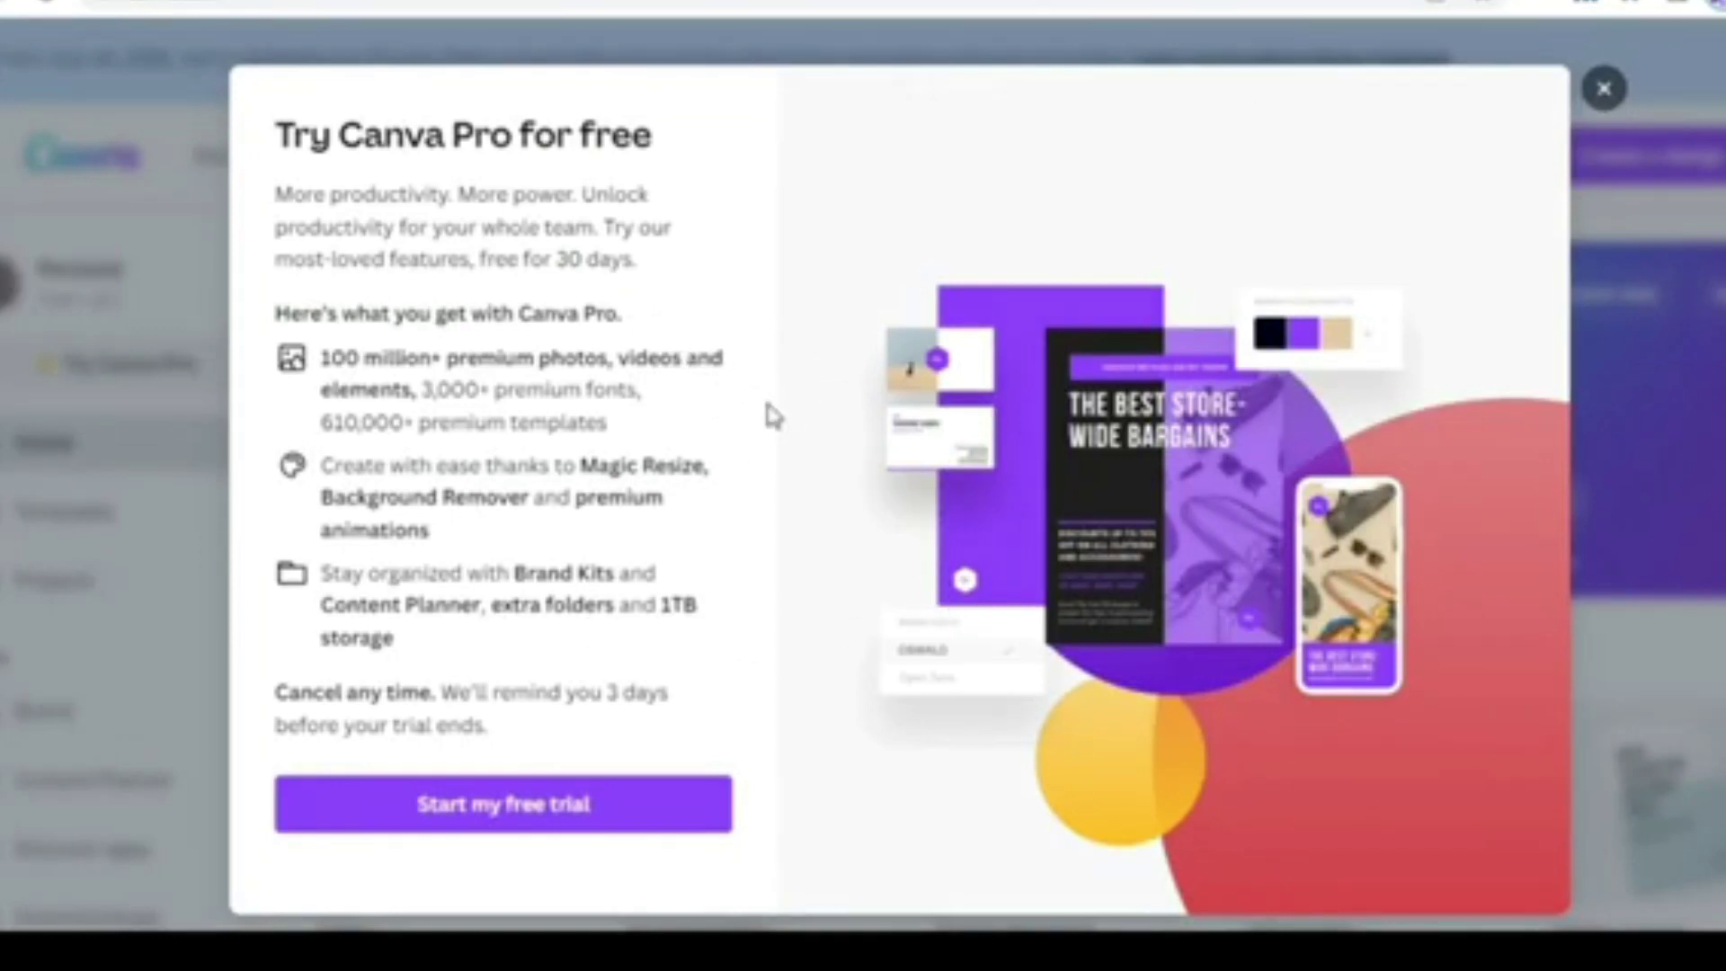
left_click(540, 805)
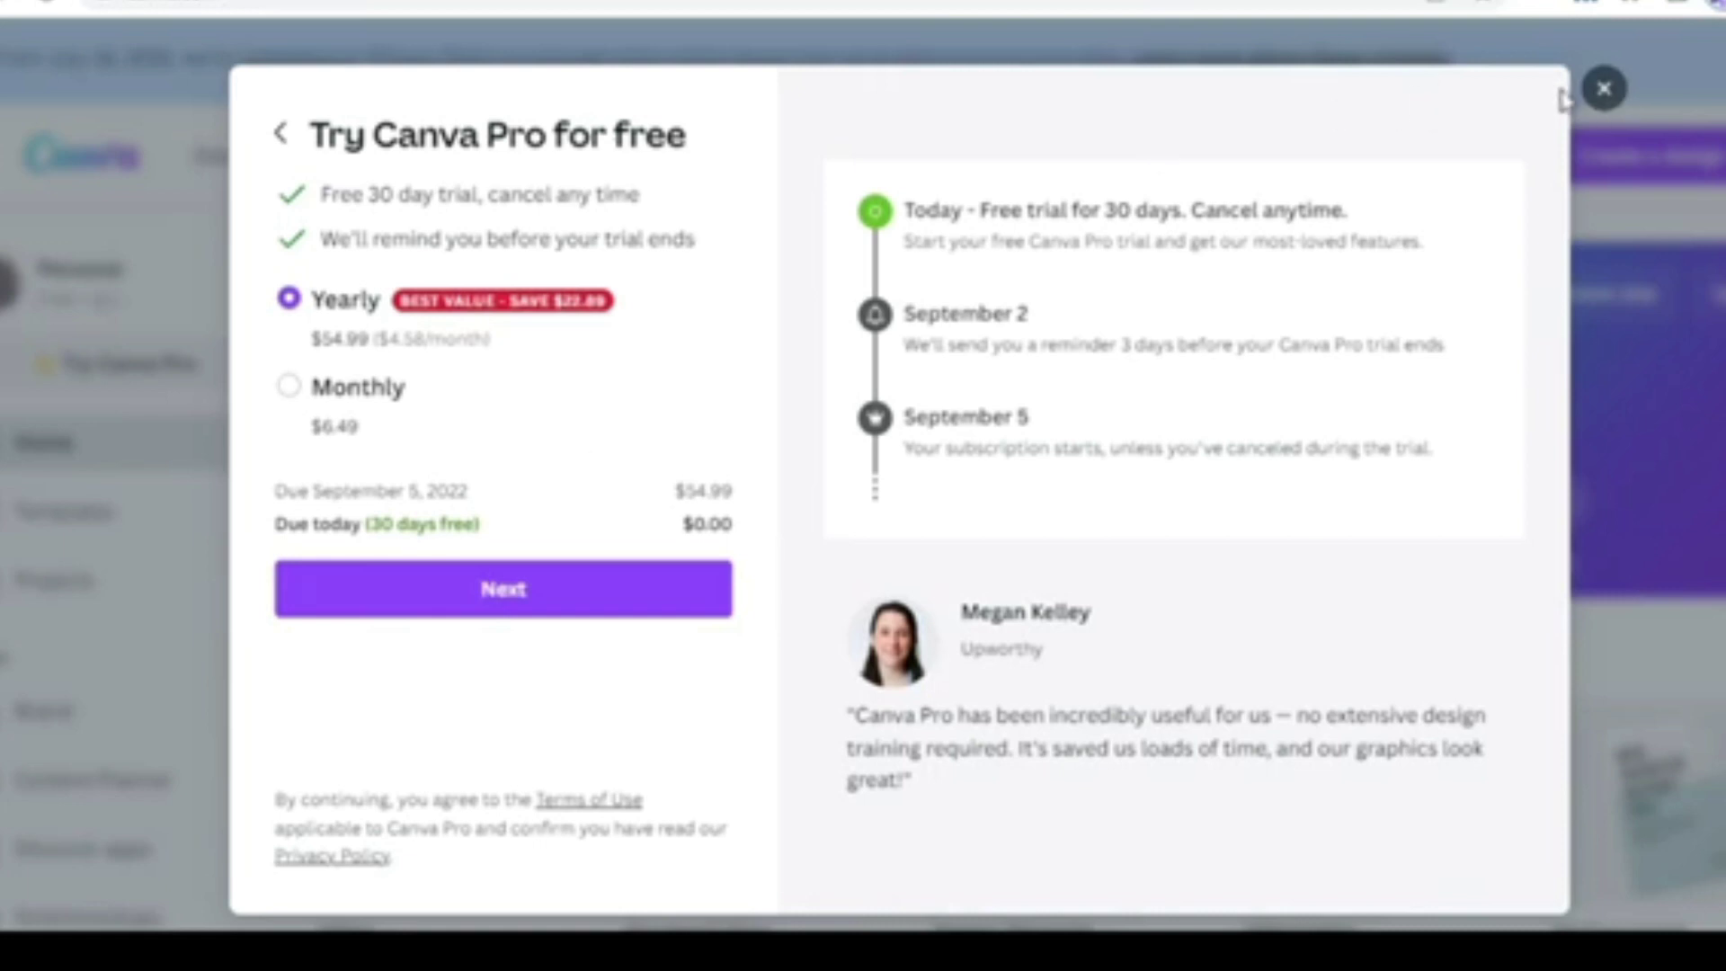
left_click(1605, 90)
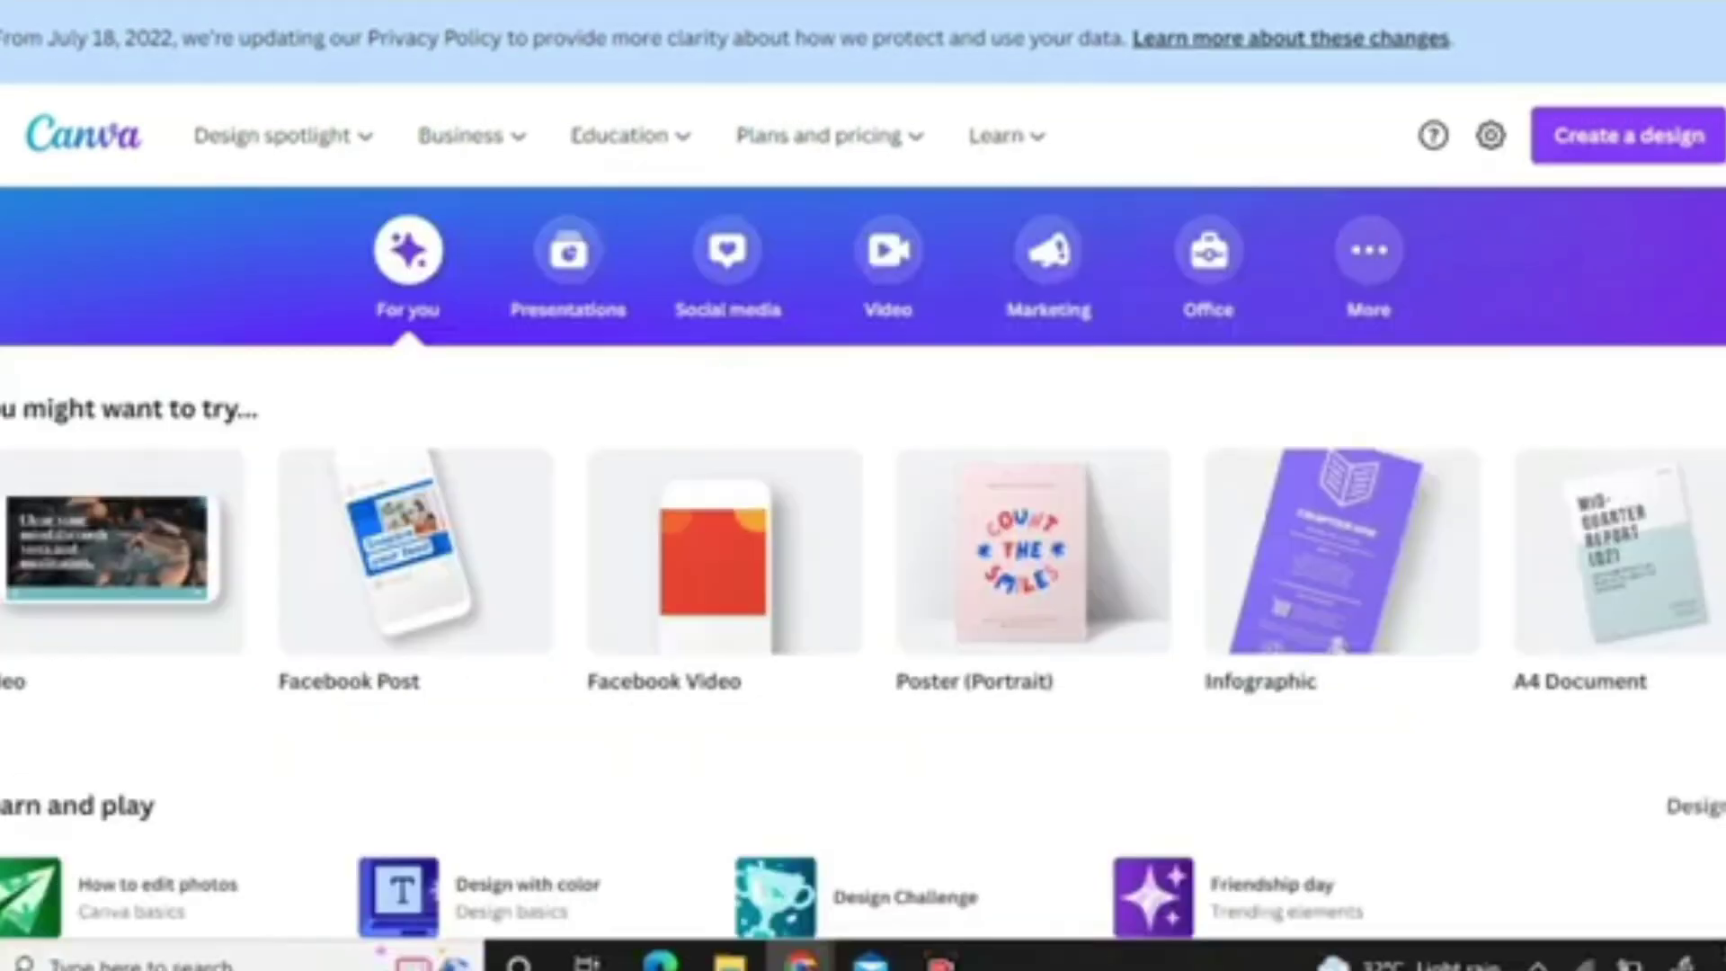
Step: Look through the home page's suggested formats, learning section and recent designs
scroll(863, 571, "down", 6)
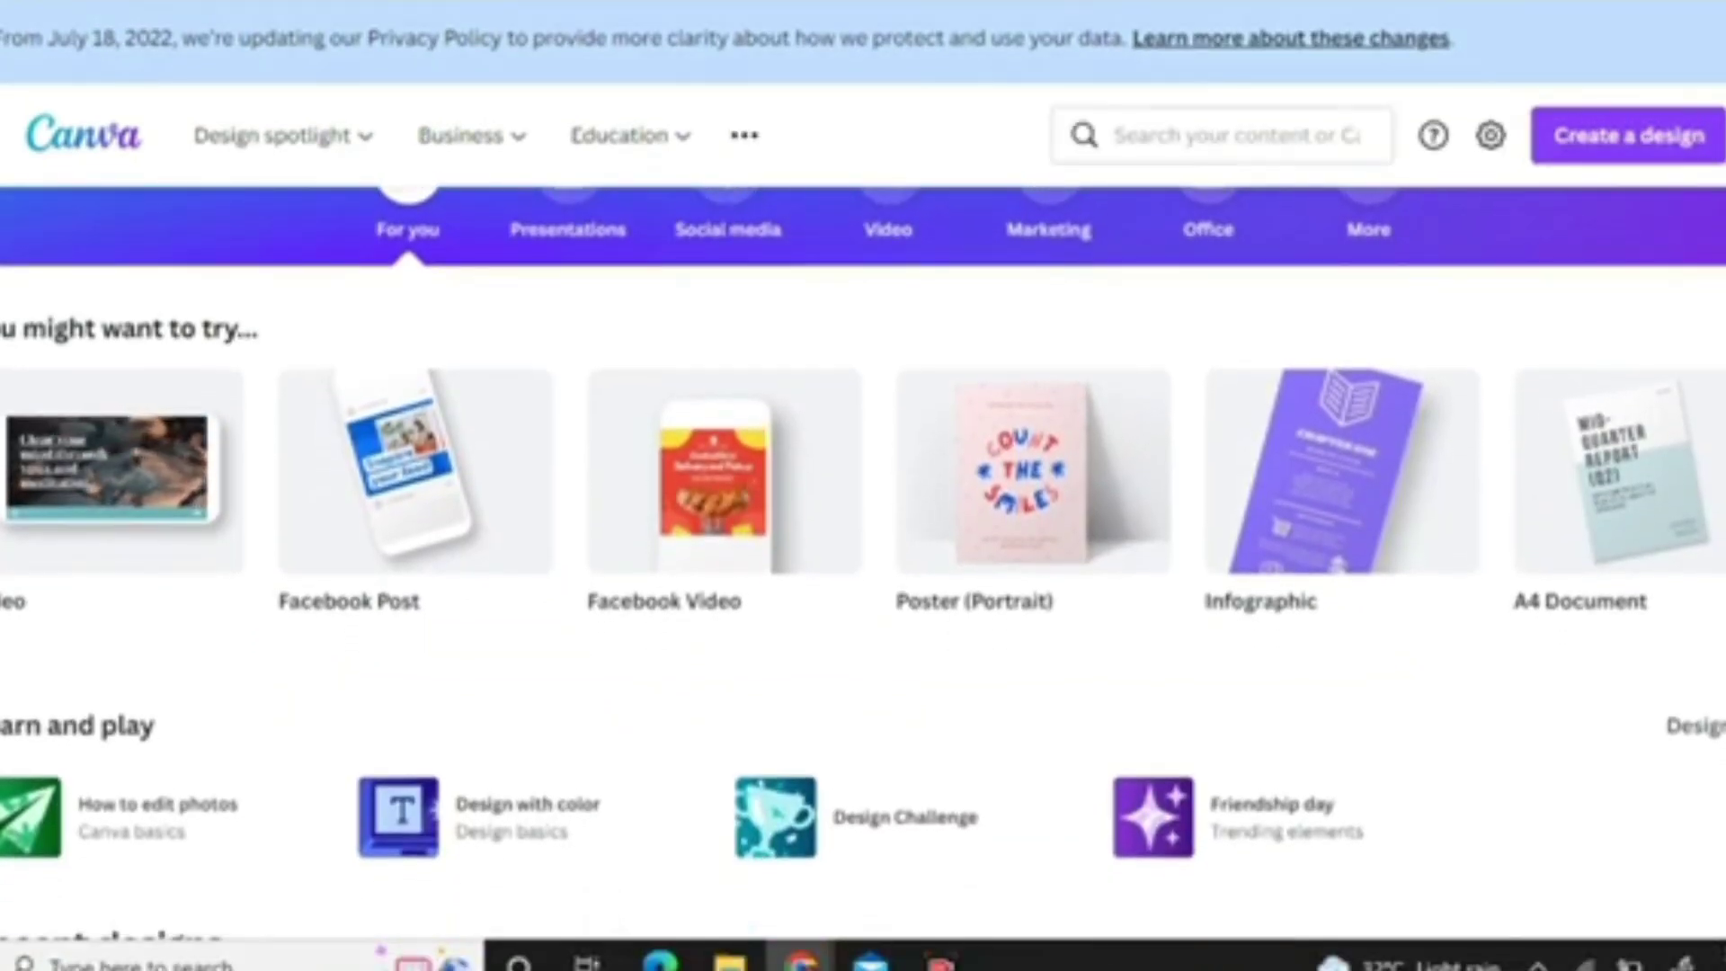
scroll(863, 561, "down", 2)
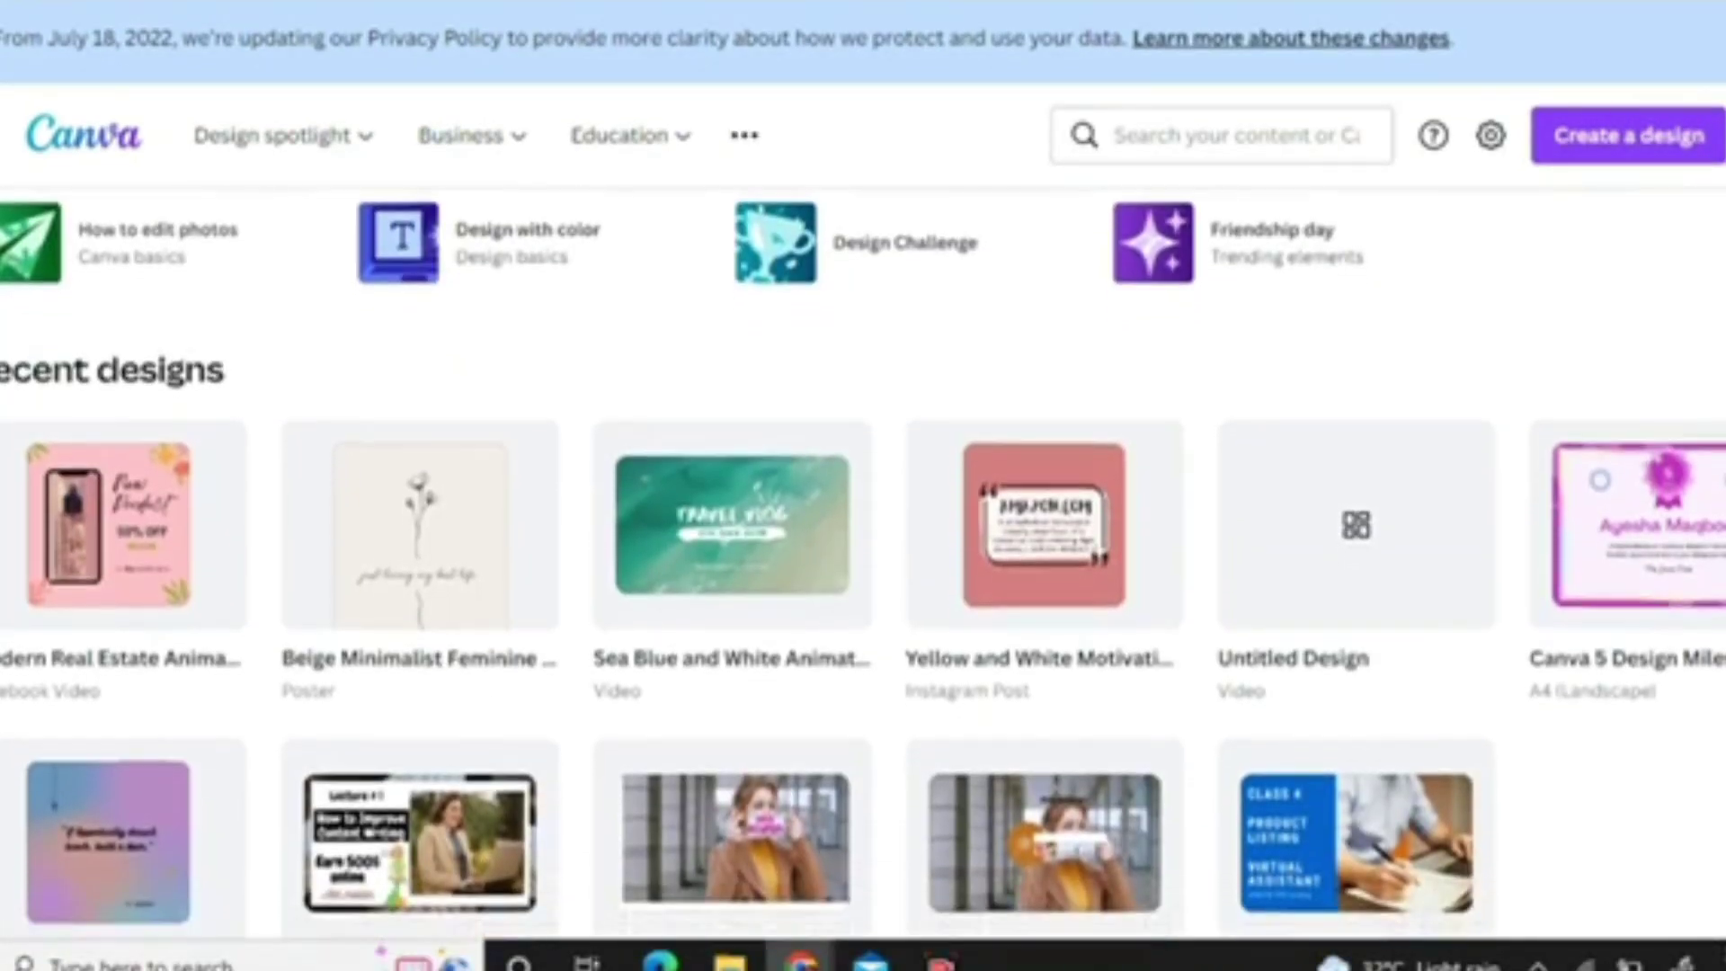
scroll(863, 562, "down", 2)
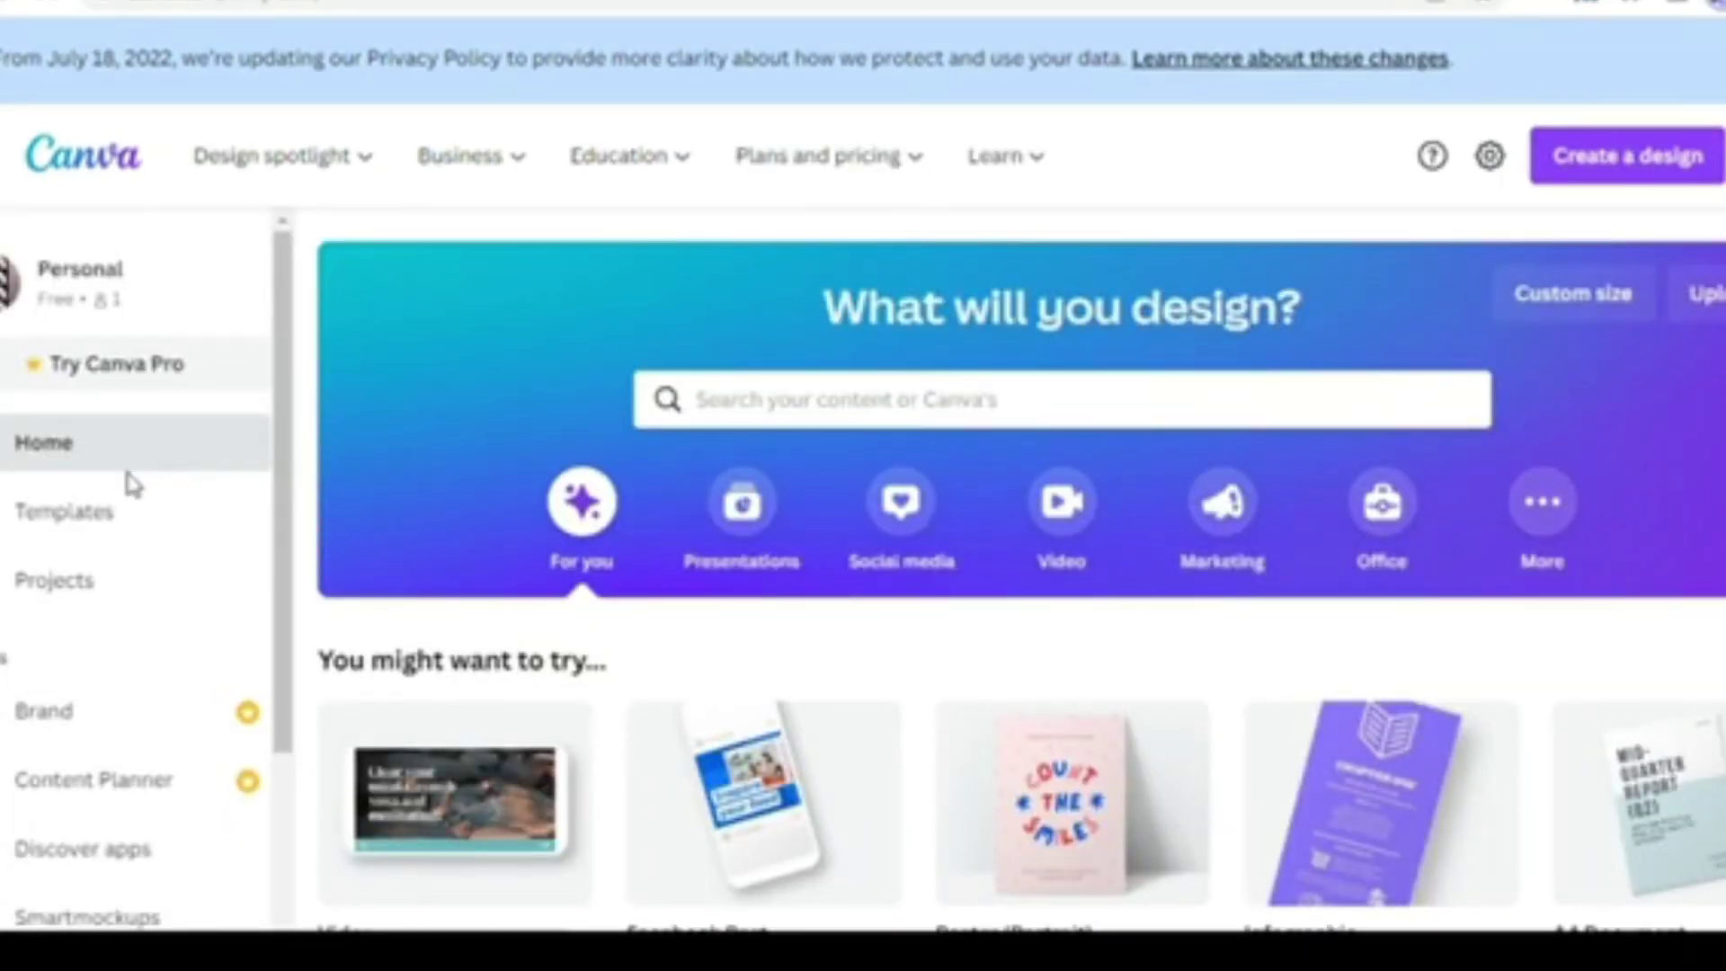
Step: Open the template library, browse its suggested, trending and new templates, and return to the home page
left_click(127, 485)
scroll(1041, 527, "down", 3)
scroll(1041, 526, "down", 12)
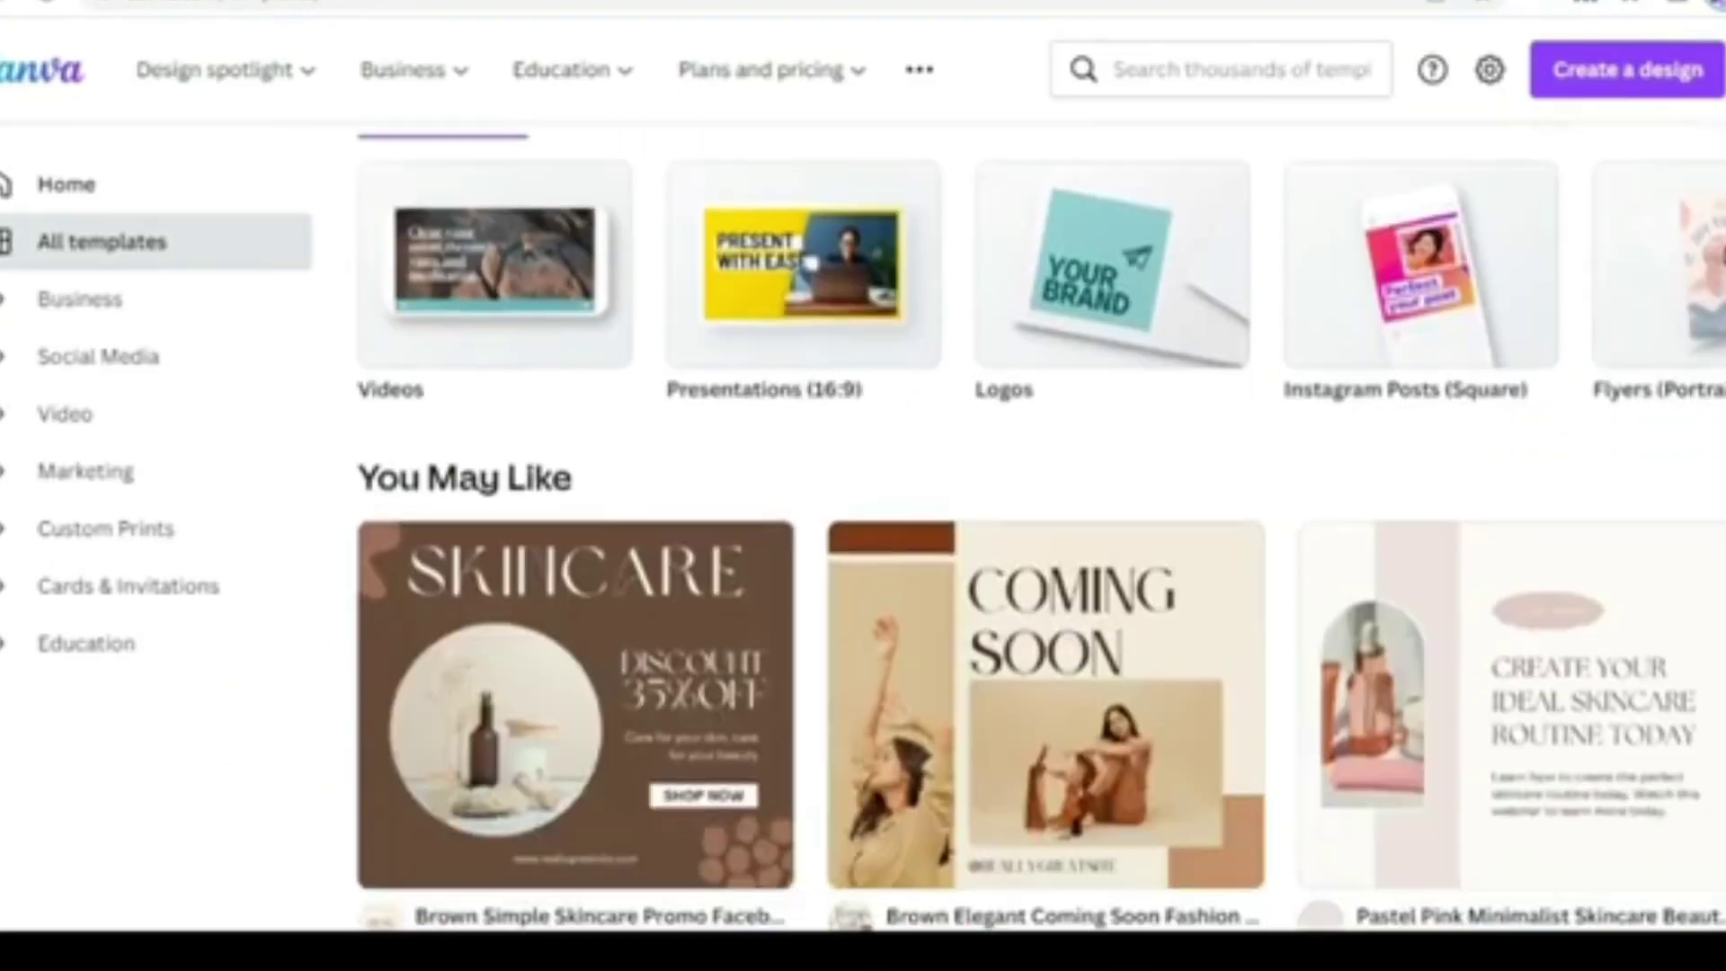
scroll(1041, 526, "down", 6)
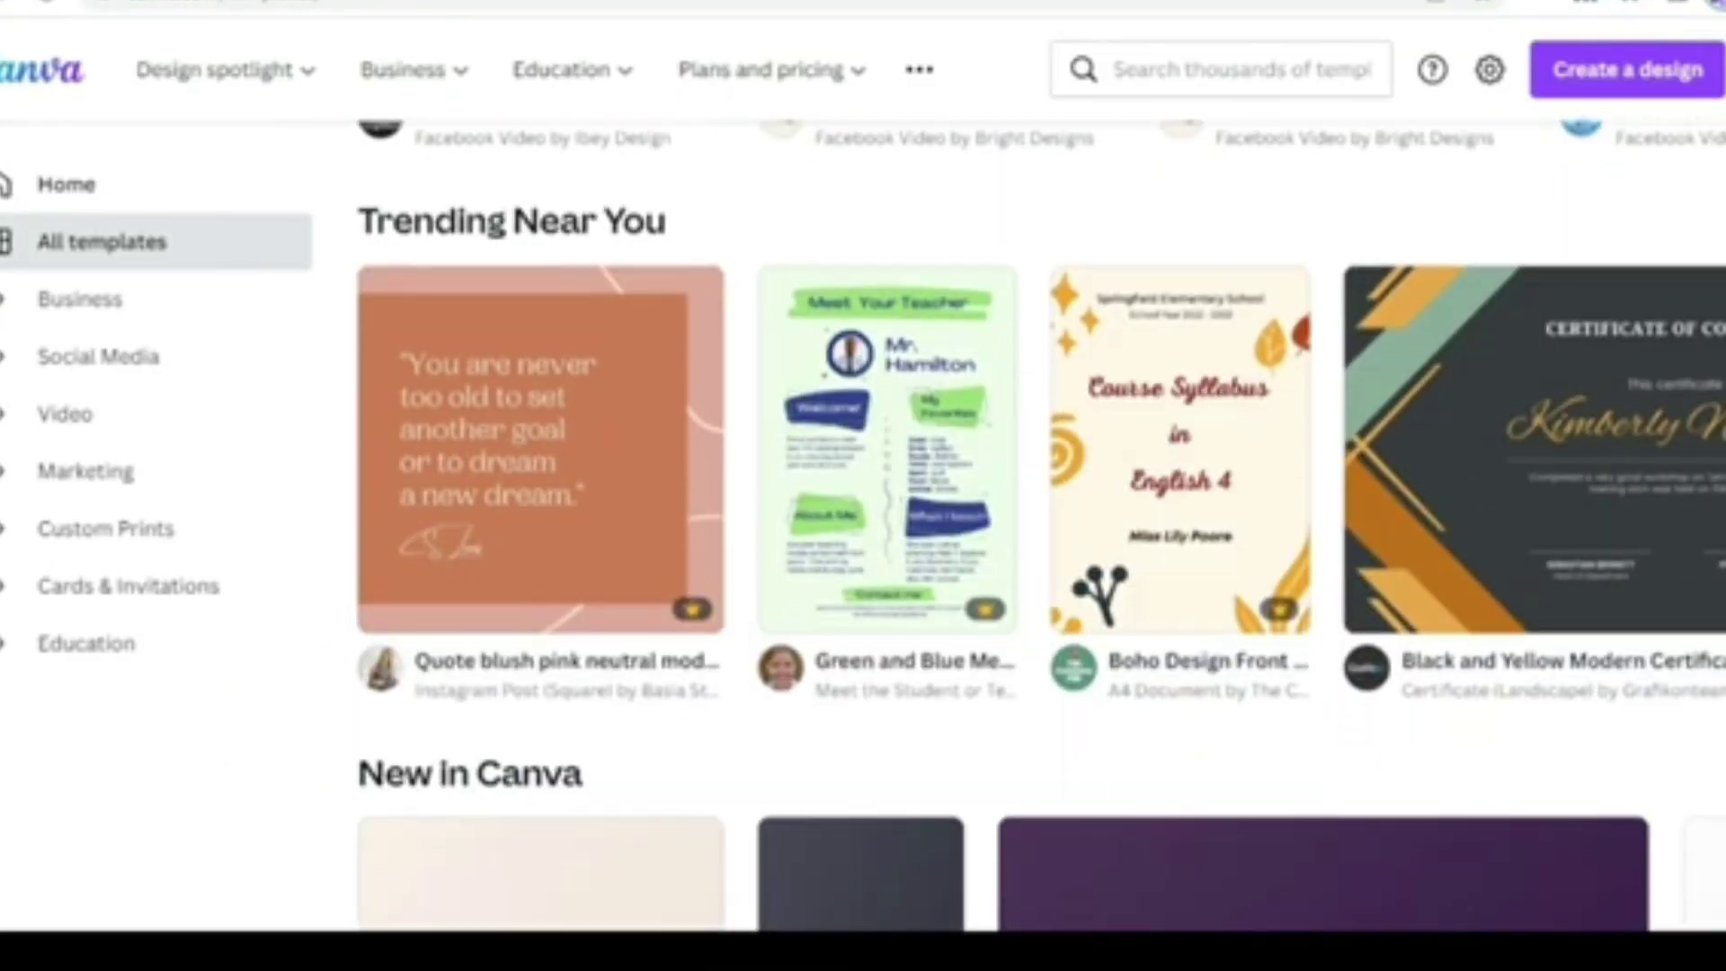
scroll(1041, 527, "down", 2)
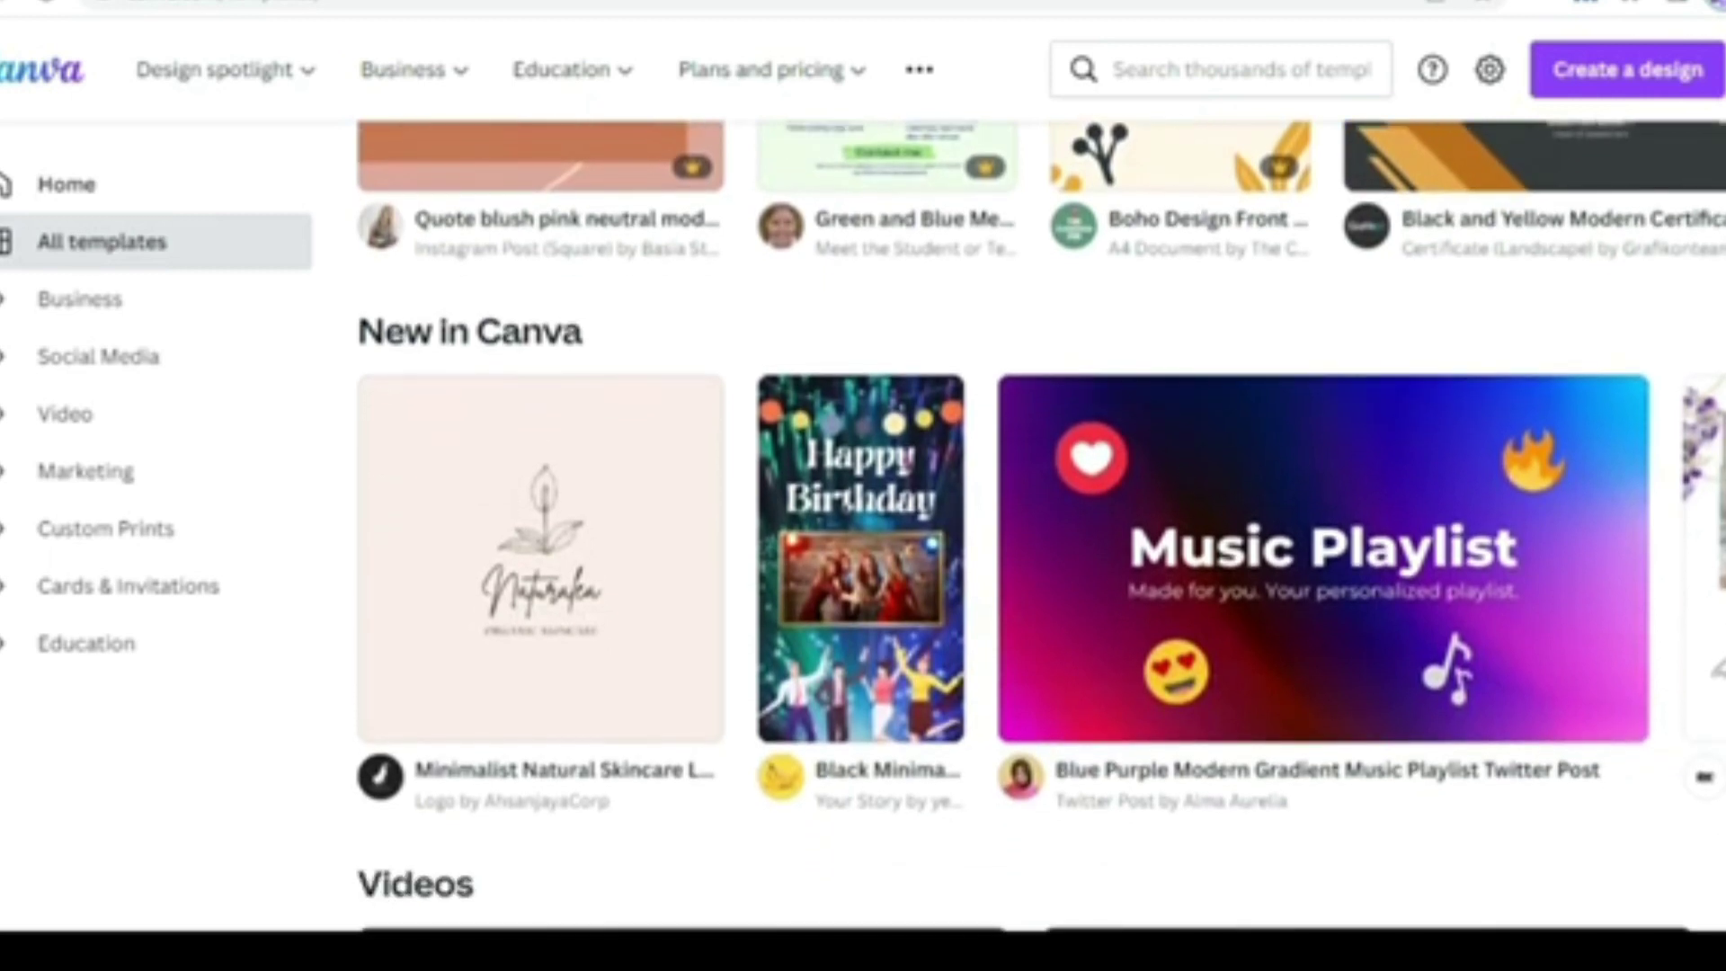
scroll(1040, 526, "up", 4)
scroll(1041, 527, "down", 2)
scroll(1041, 527, "down", 1)
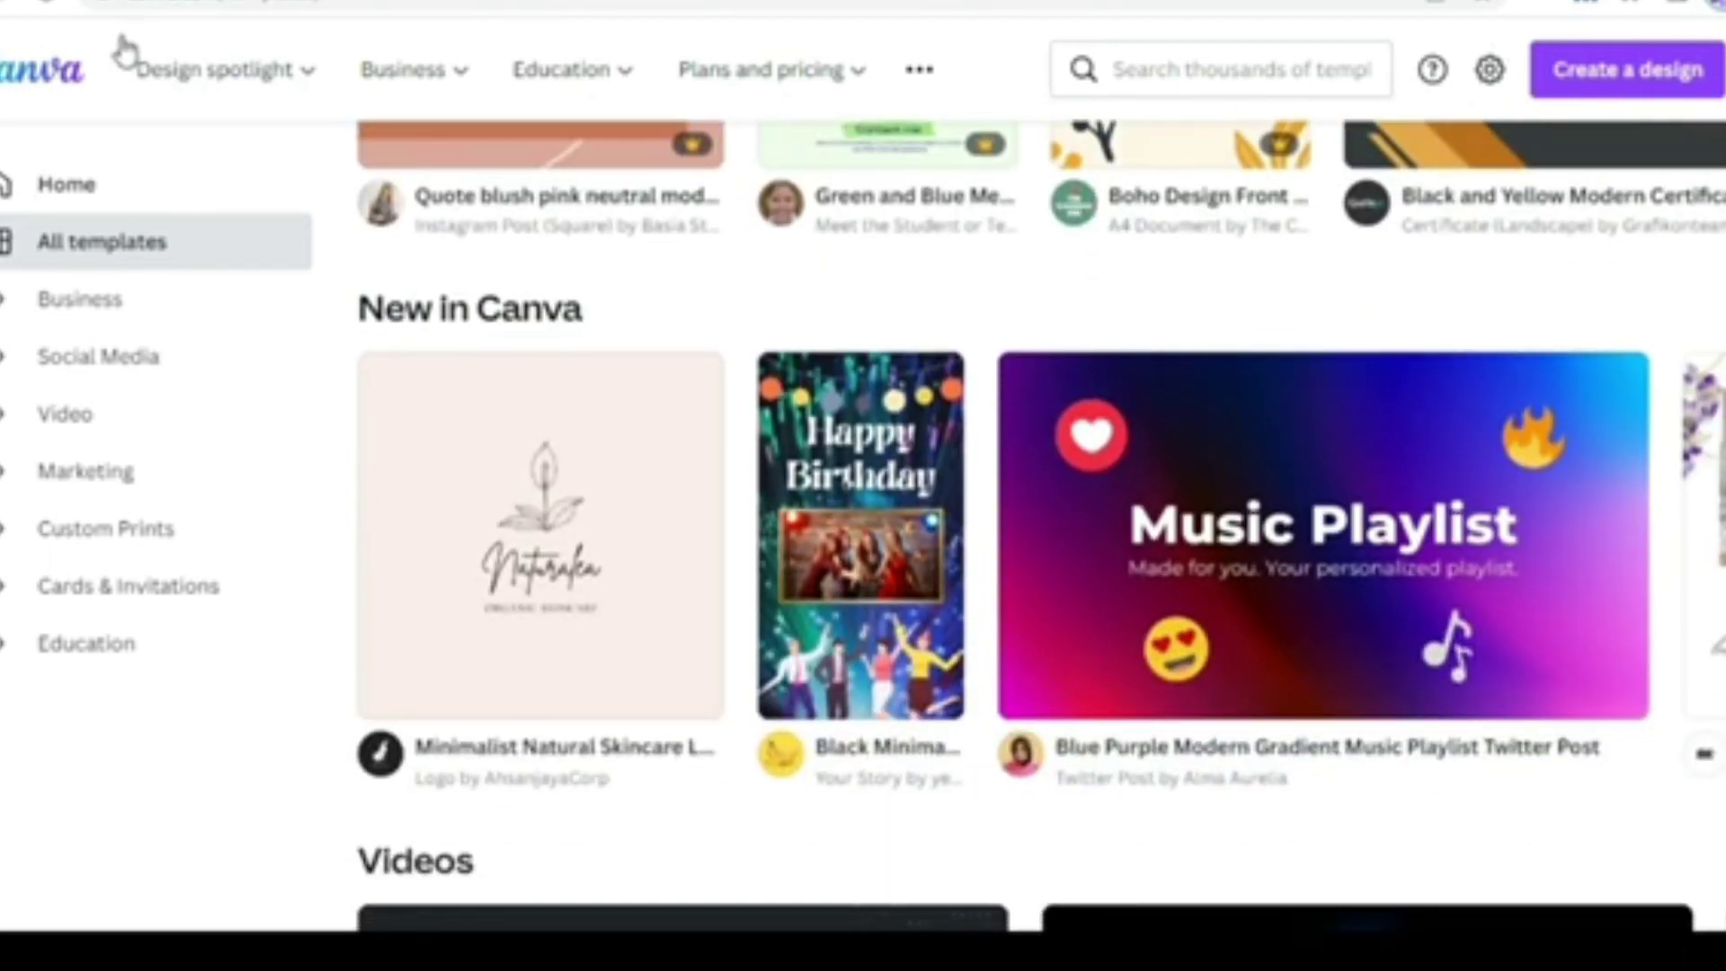
left_click(210, 314)
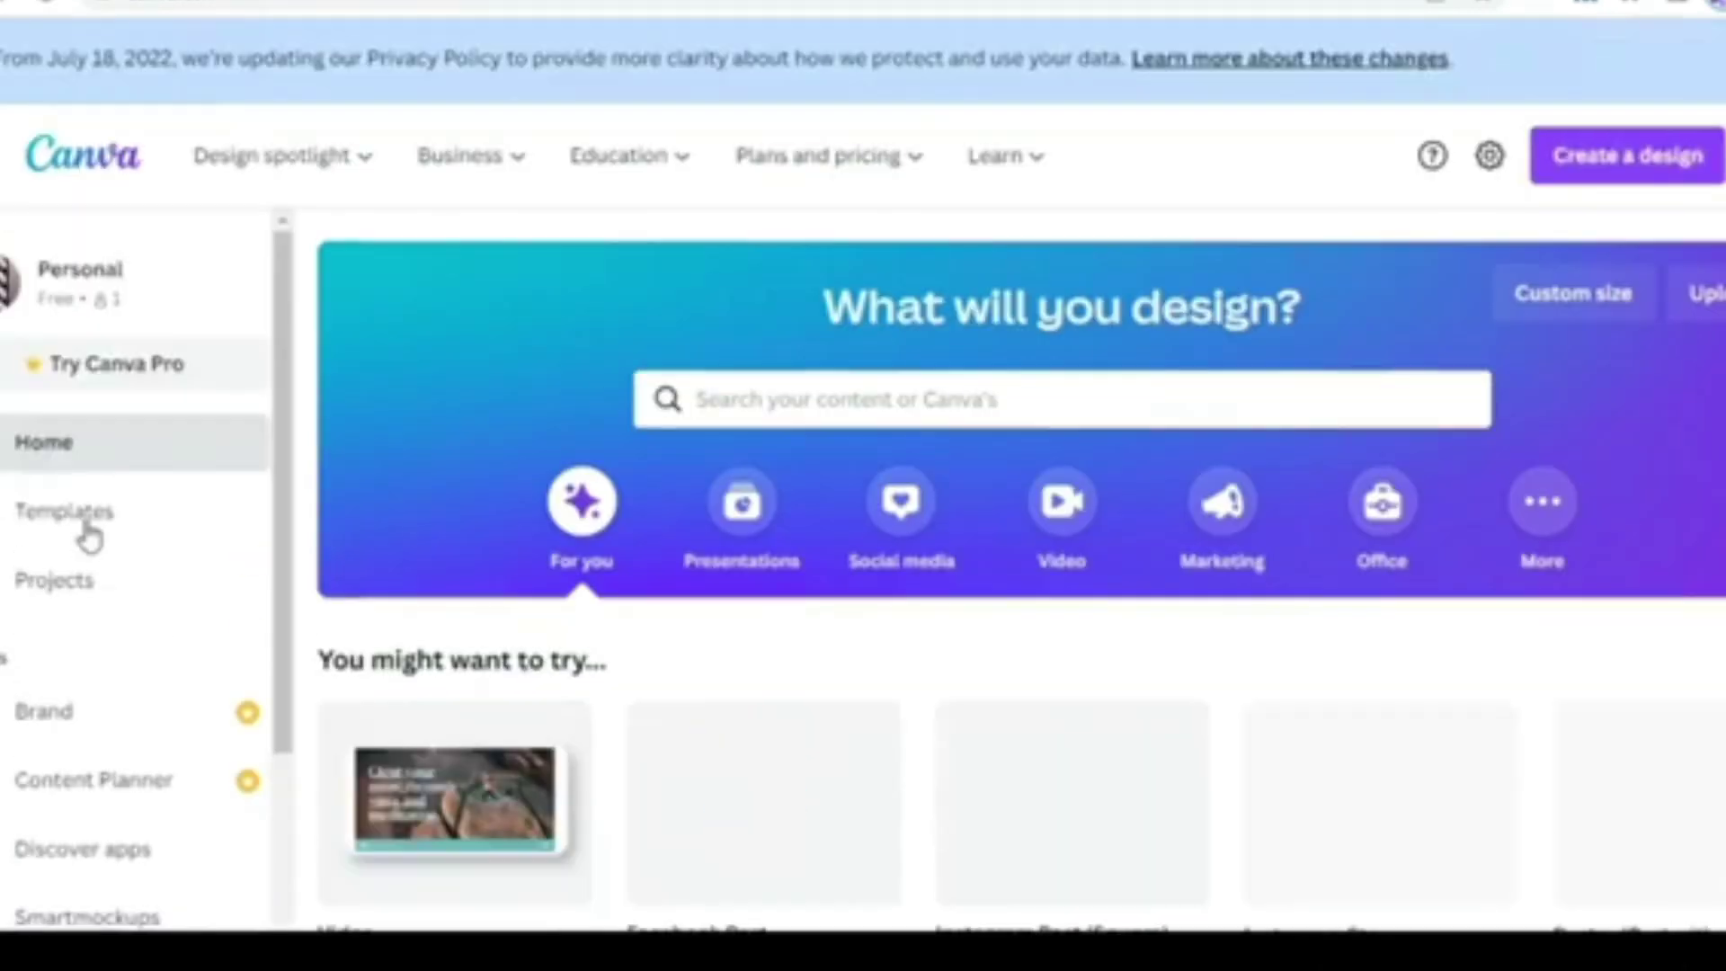
Step: Open the Projects page and view the choices for filtering all, own and shared projects without changing the filter
left_click(83, 584)
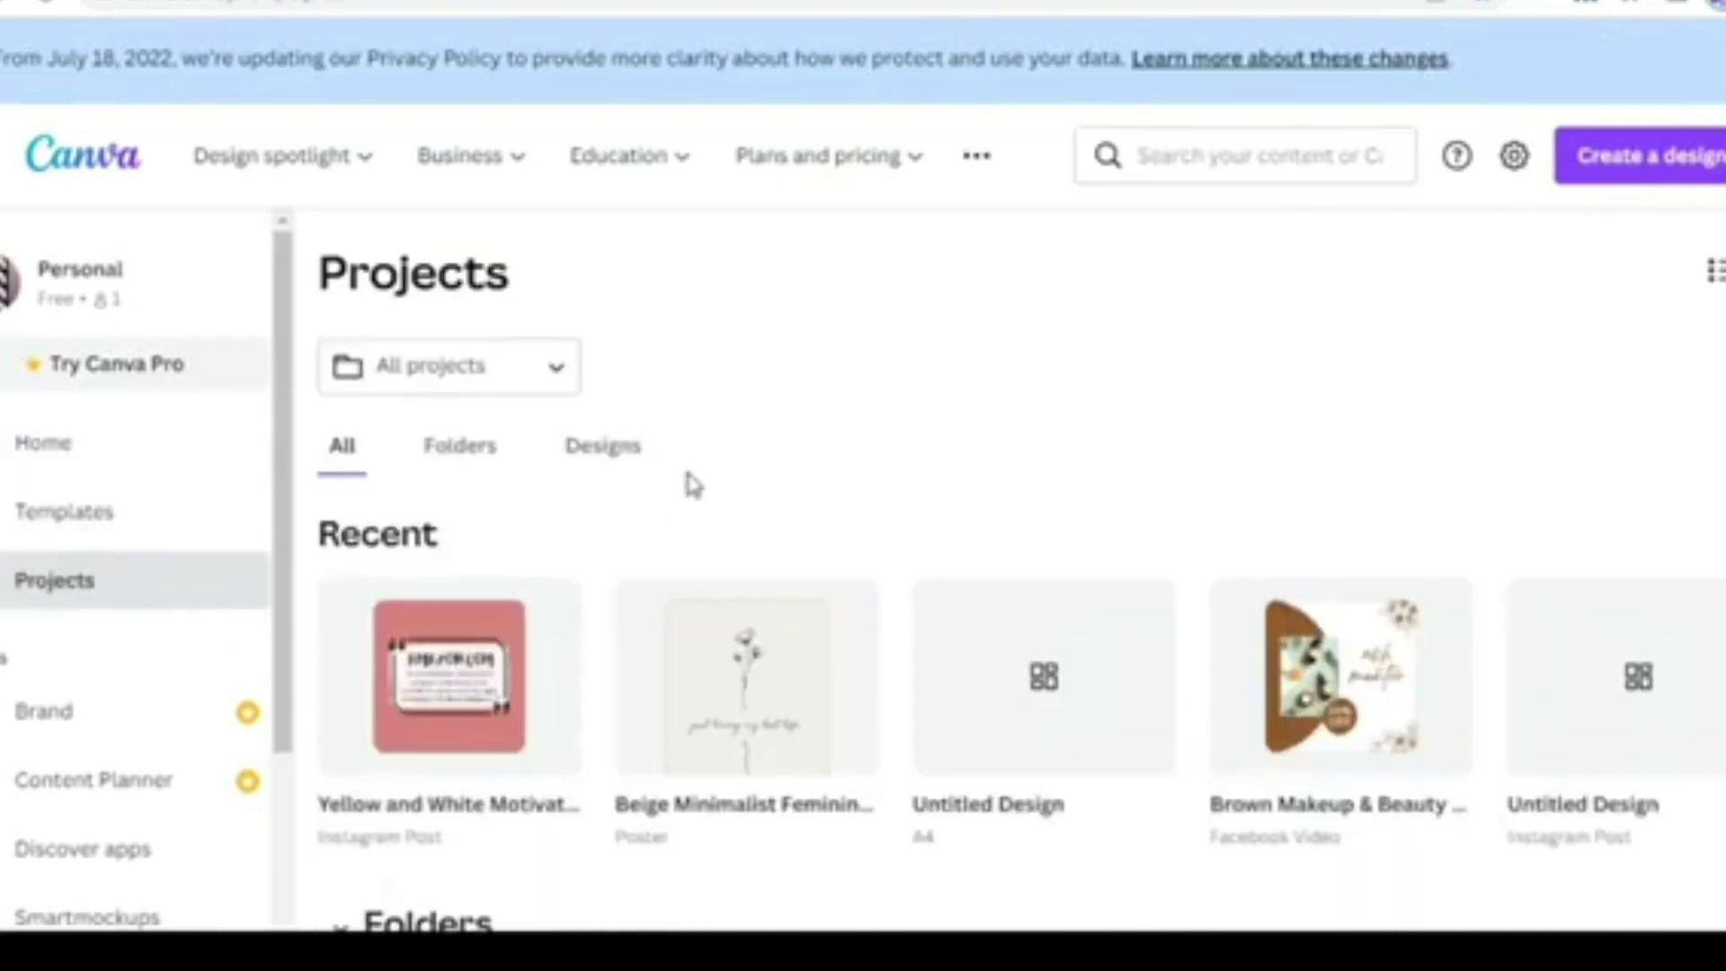
left_click(553, 376)
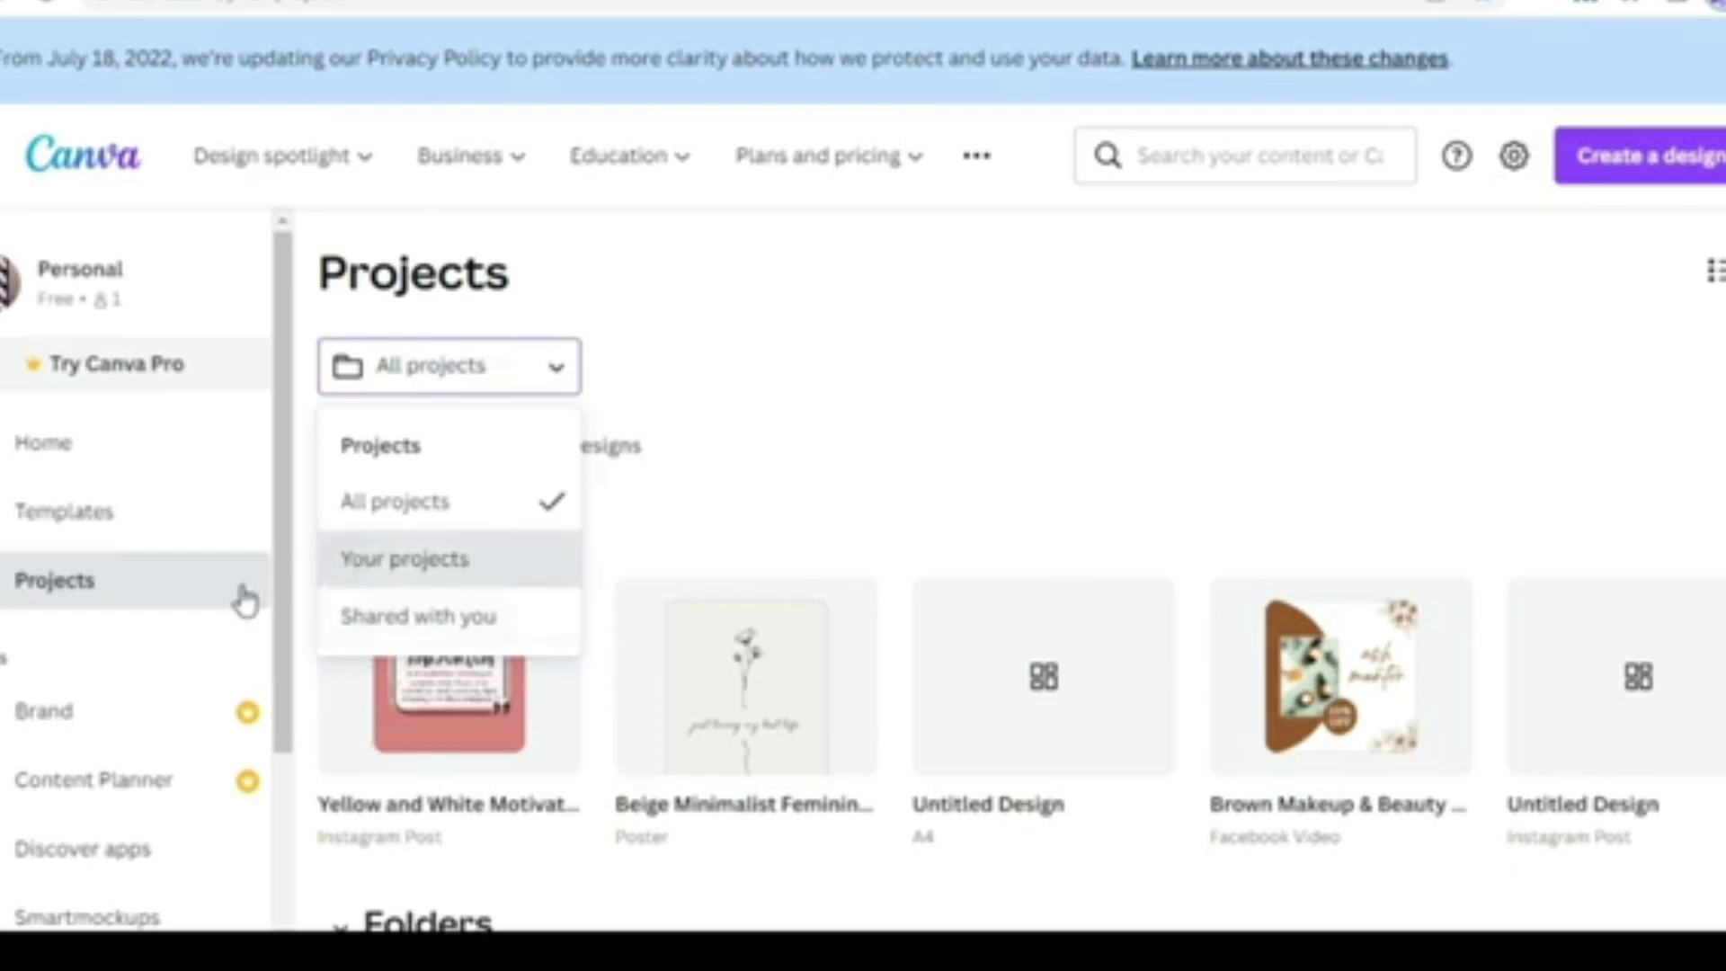
left_click(281, 605)
Step: Open the Brand page and examine the Brand Kit's logo, color and font sections
scroll(282, 605, "down", 1)
scroll(295, 670, "down", 1)
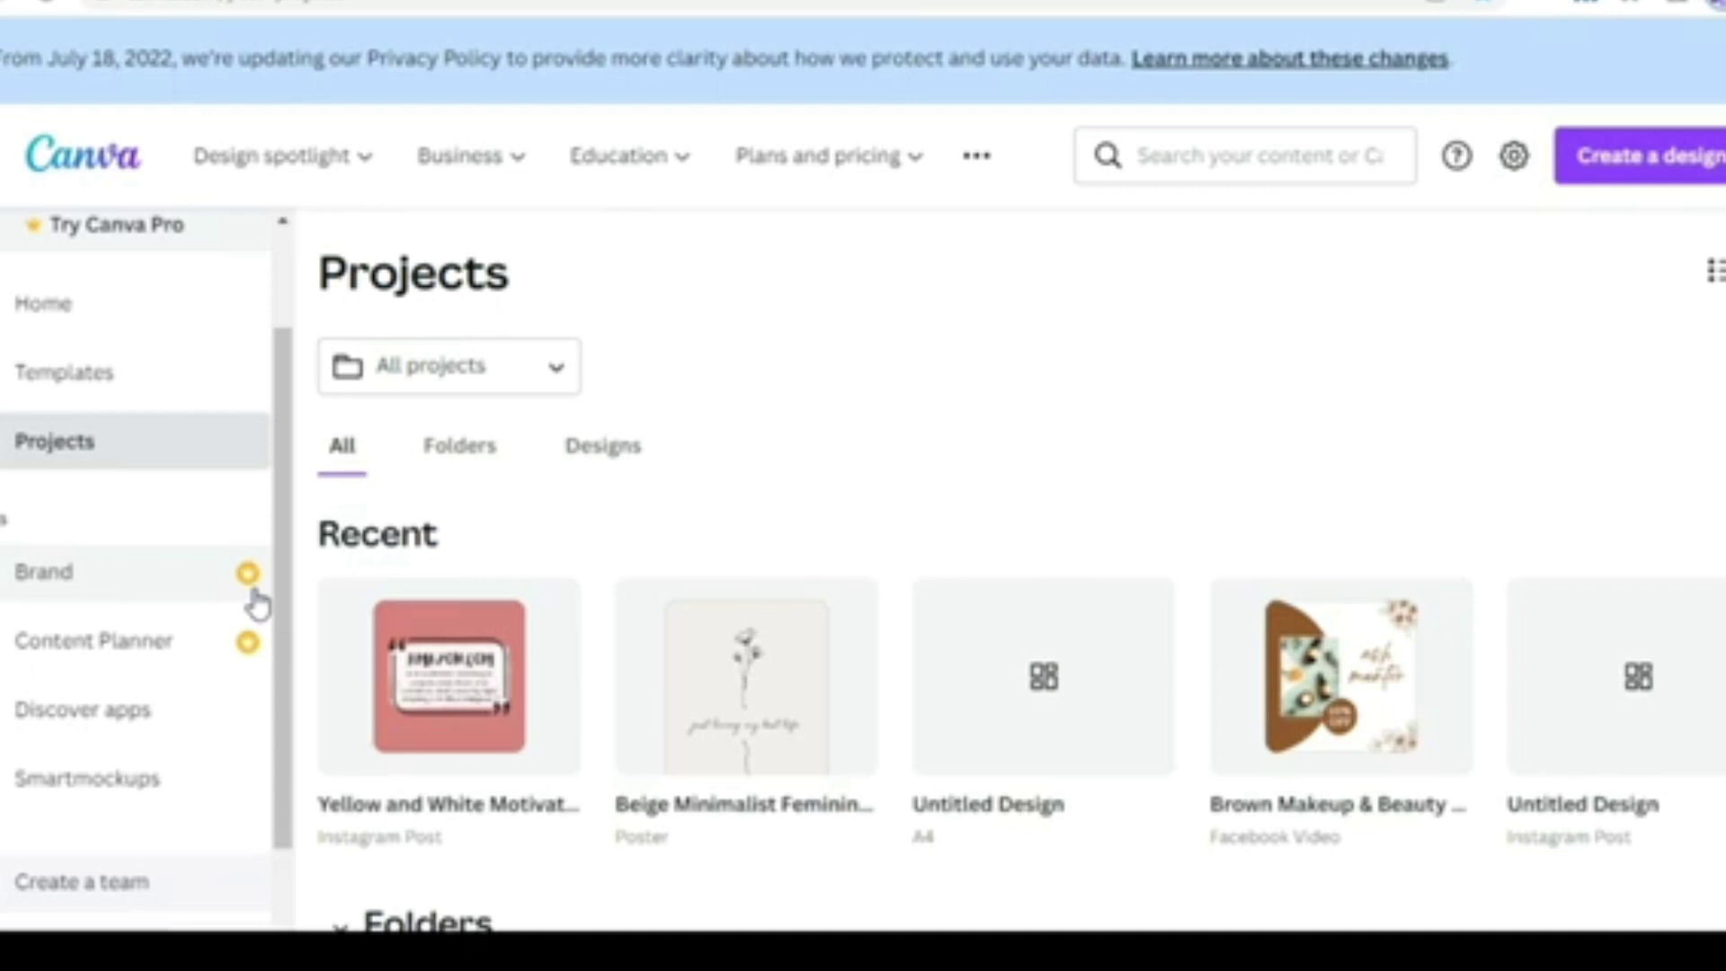
left_click(135, 604)
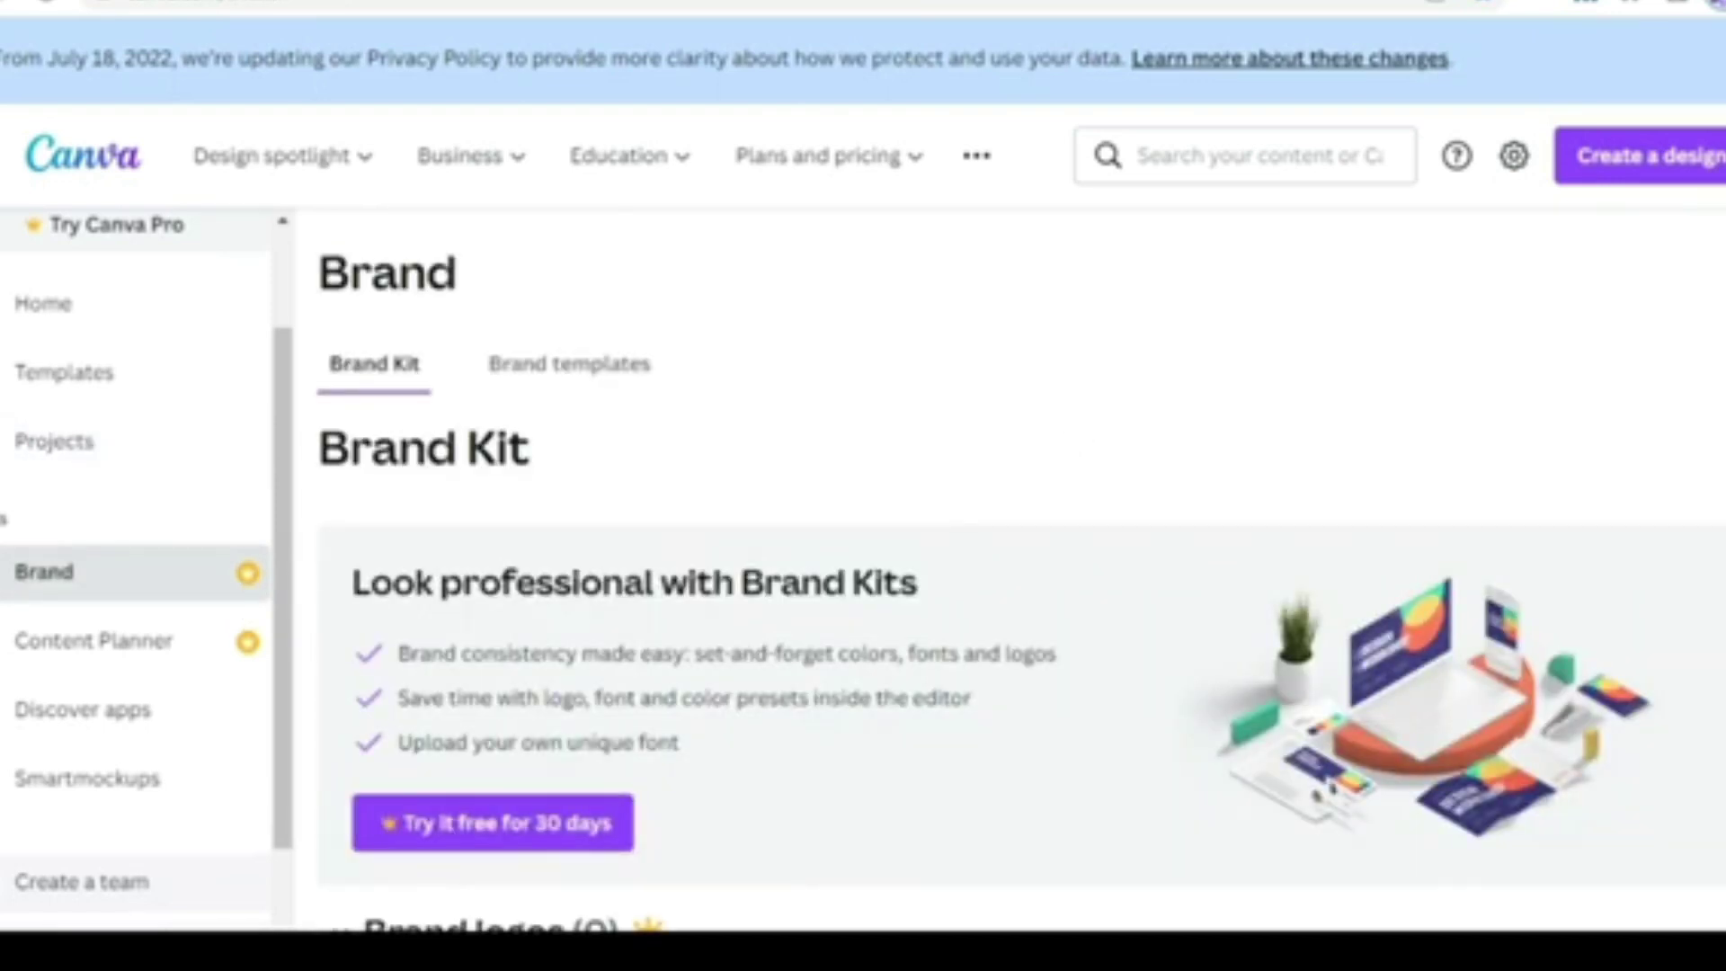
scroll(1022, 584, "down", 7)
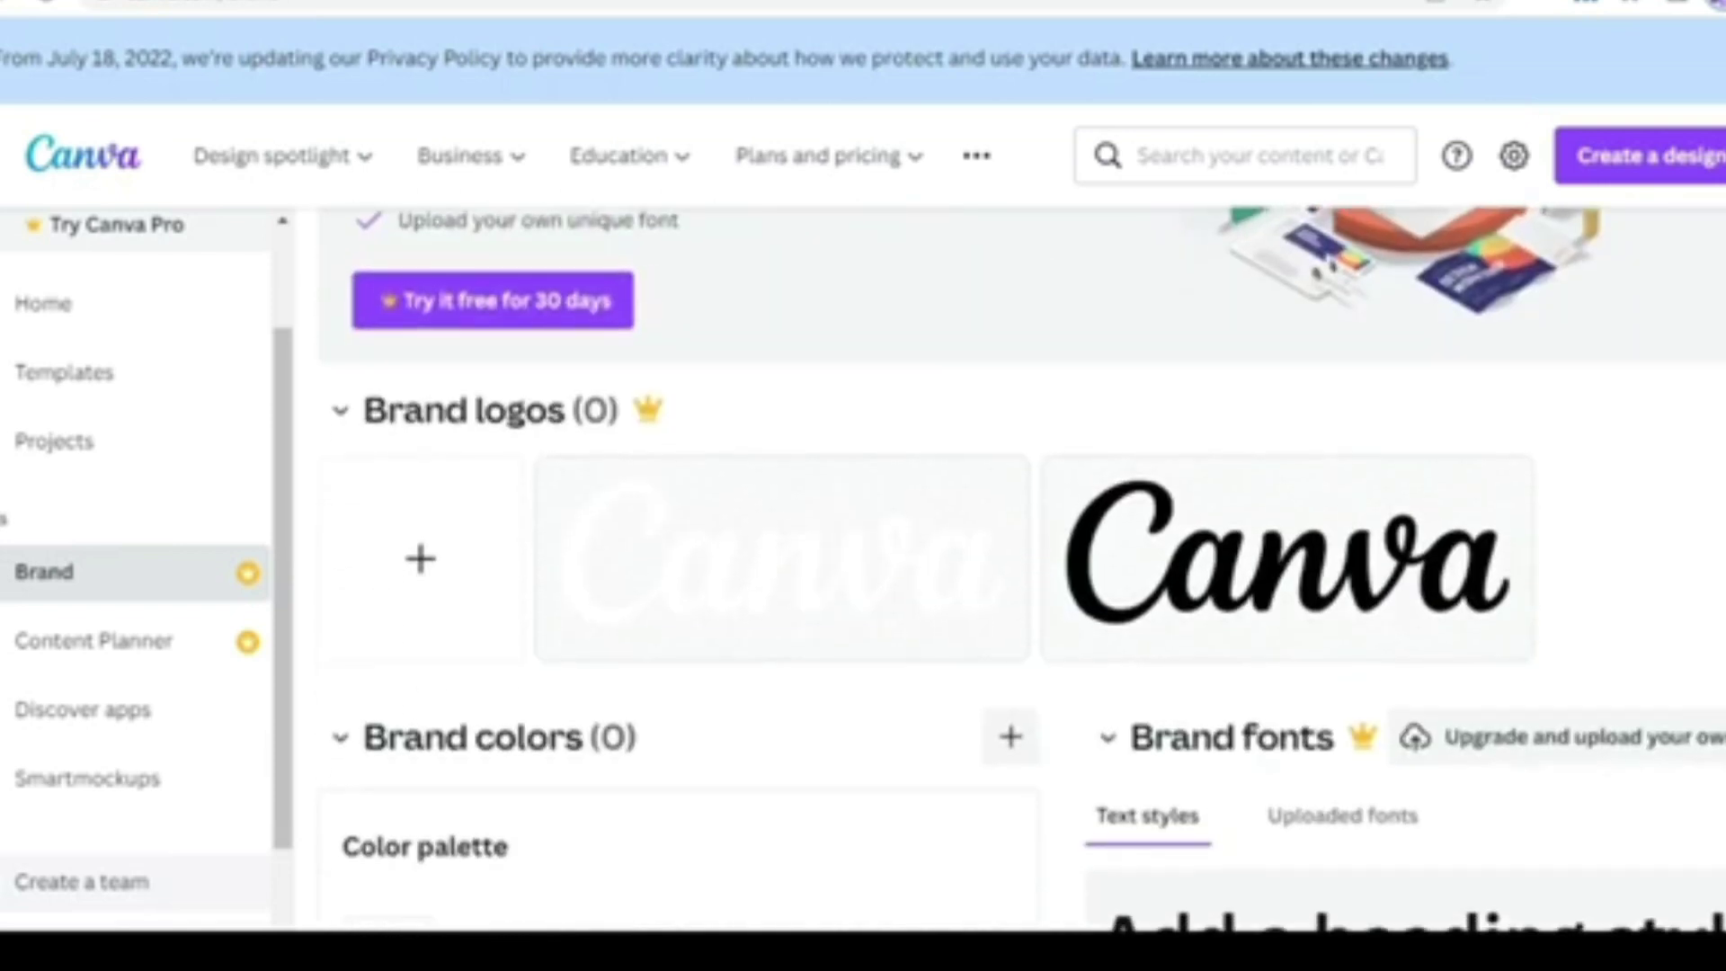
scroll(1022, 584, "down", 2)
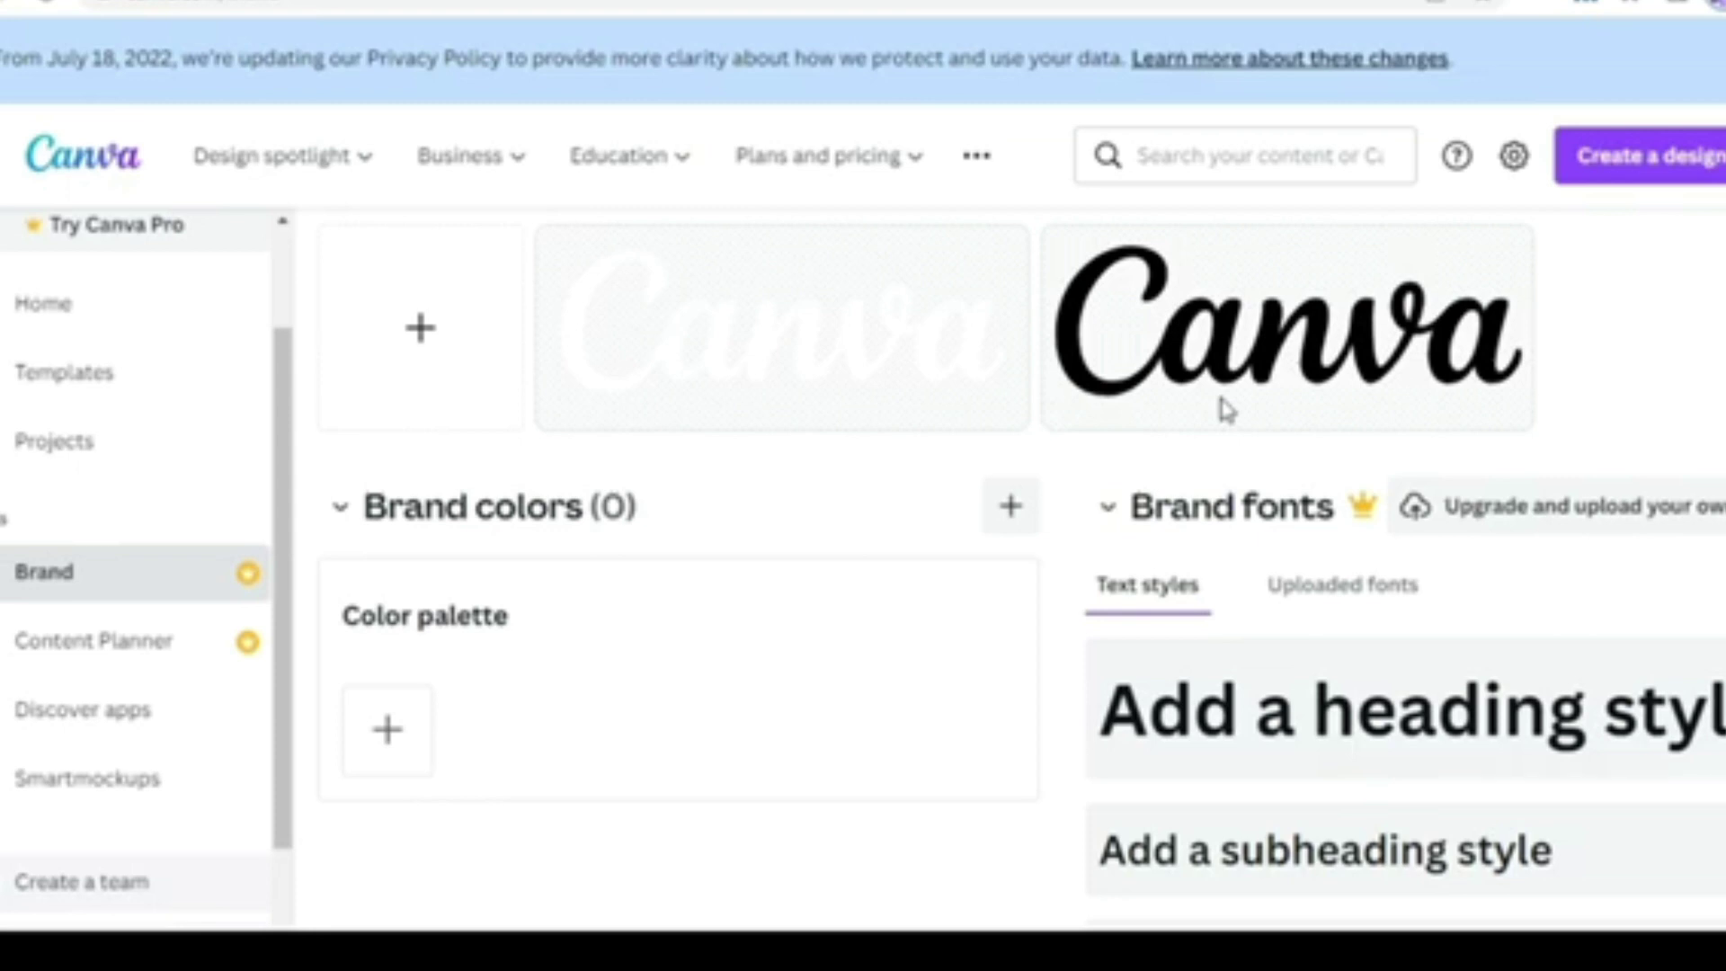
Step: Open the Content Planner and examine the August 2022 calendar's events and the getting-started suggestions
left_click(93, 640)
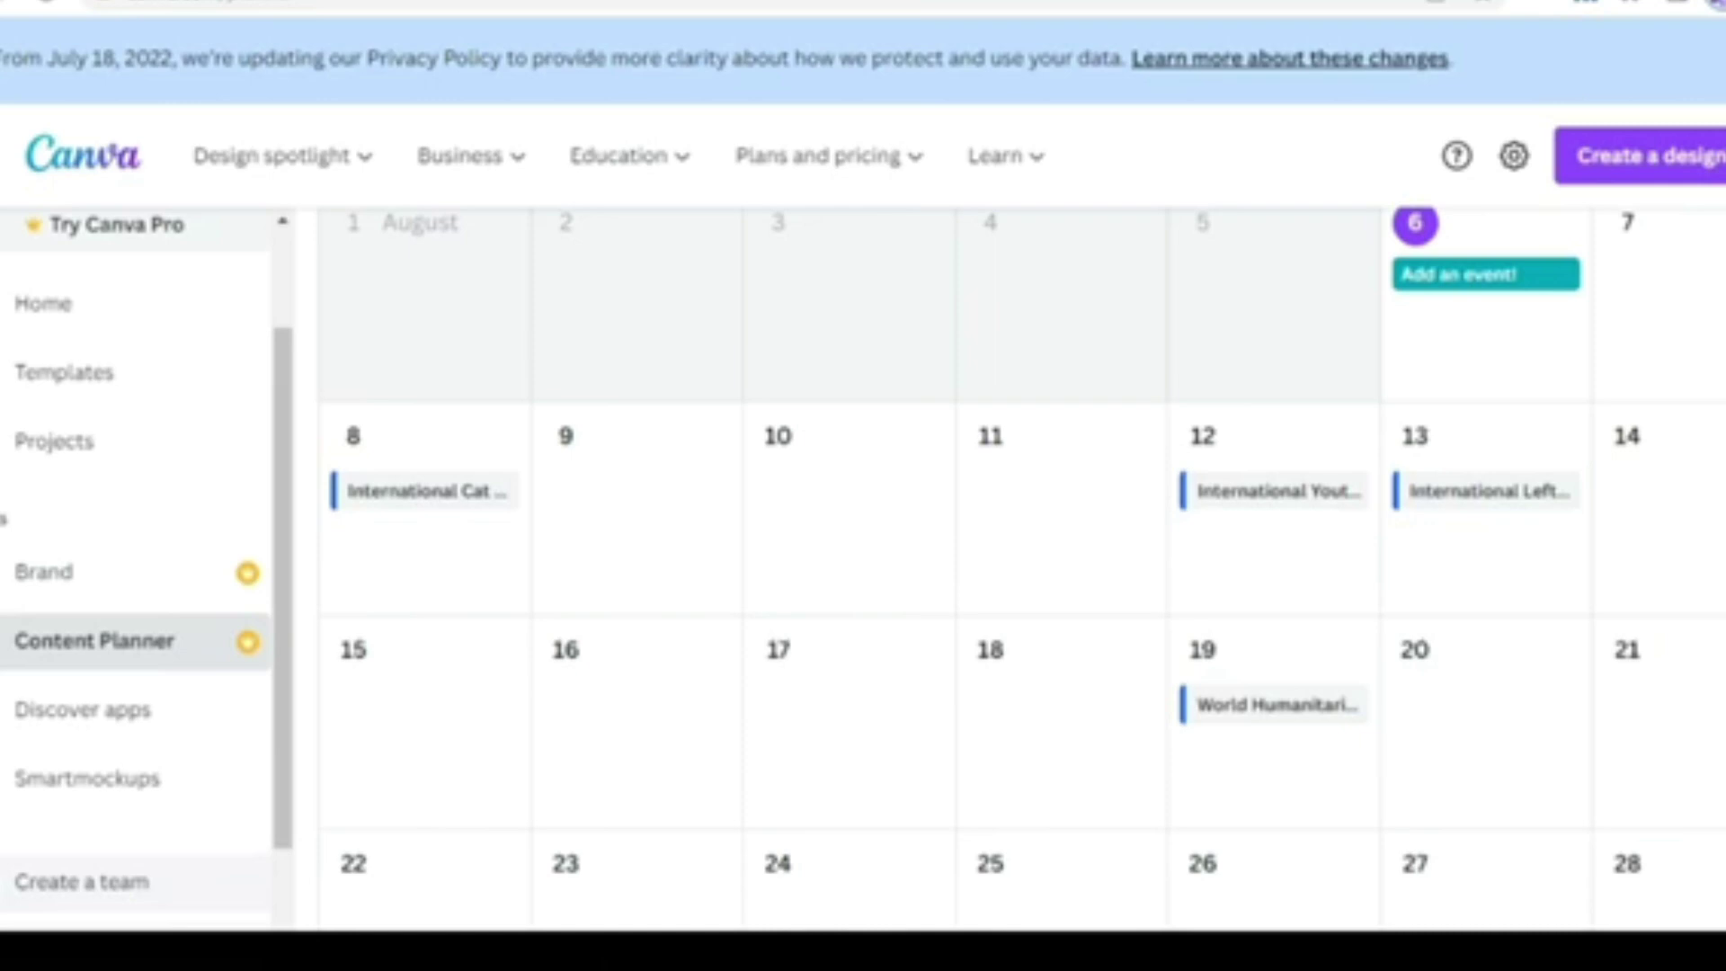
scroll(1022, 567, "down", 3)
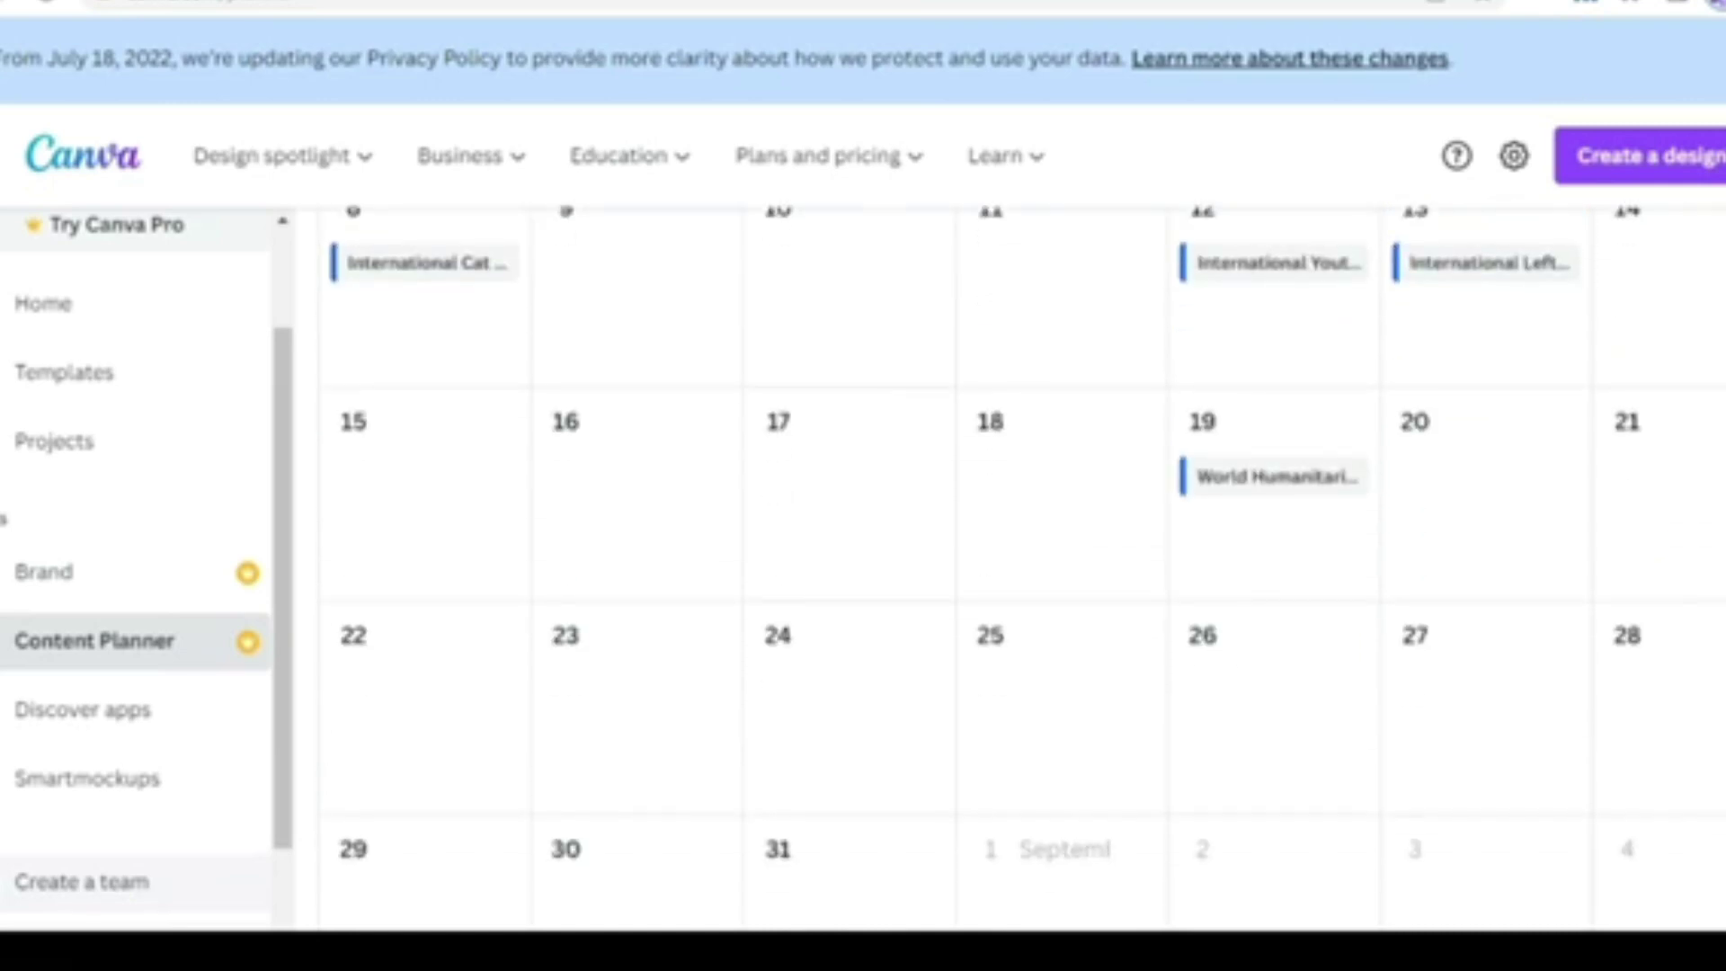
scroll(1022, 566, "down", 4)
scroll(1021, 566, "up", 4)
scroll(1022, 567, "down", 4)
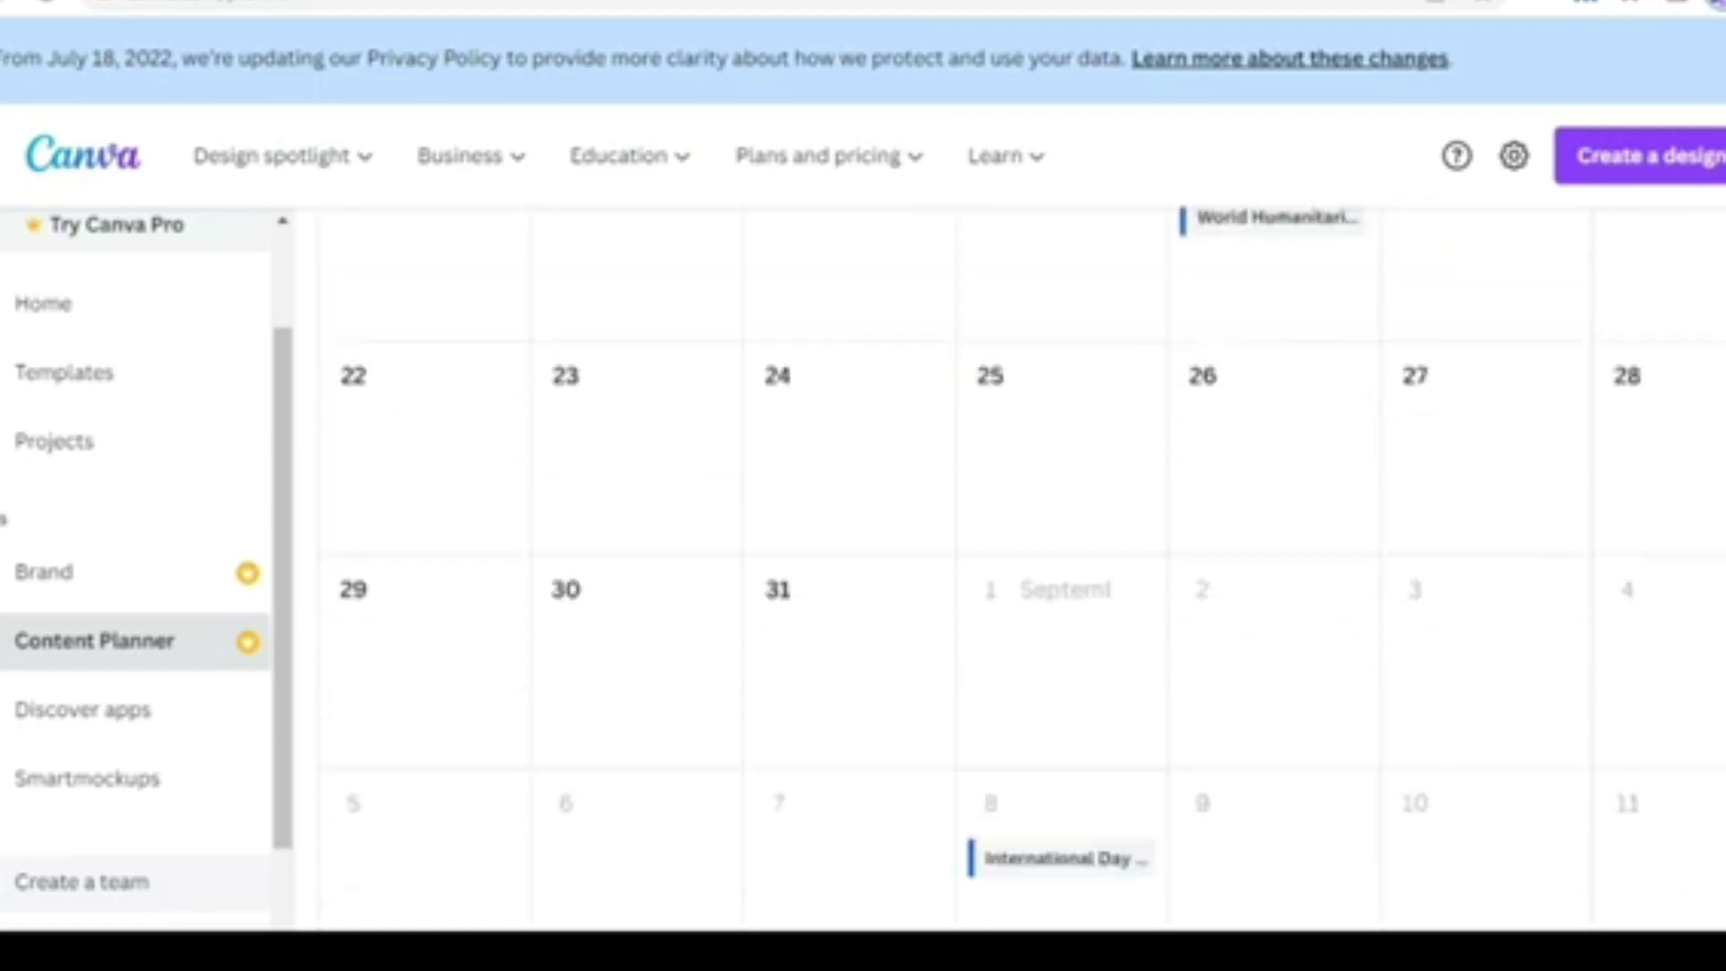
scroll(1022, 566, "up", 9)
scroll(1021, 566, "up", 4)
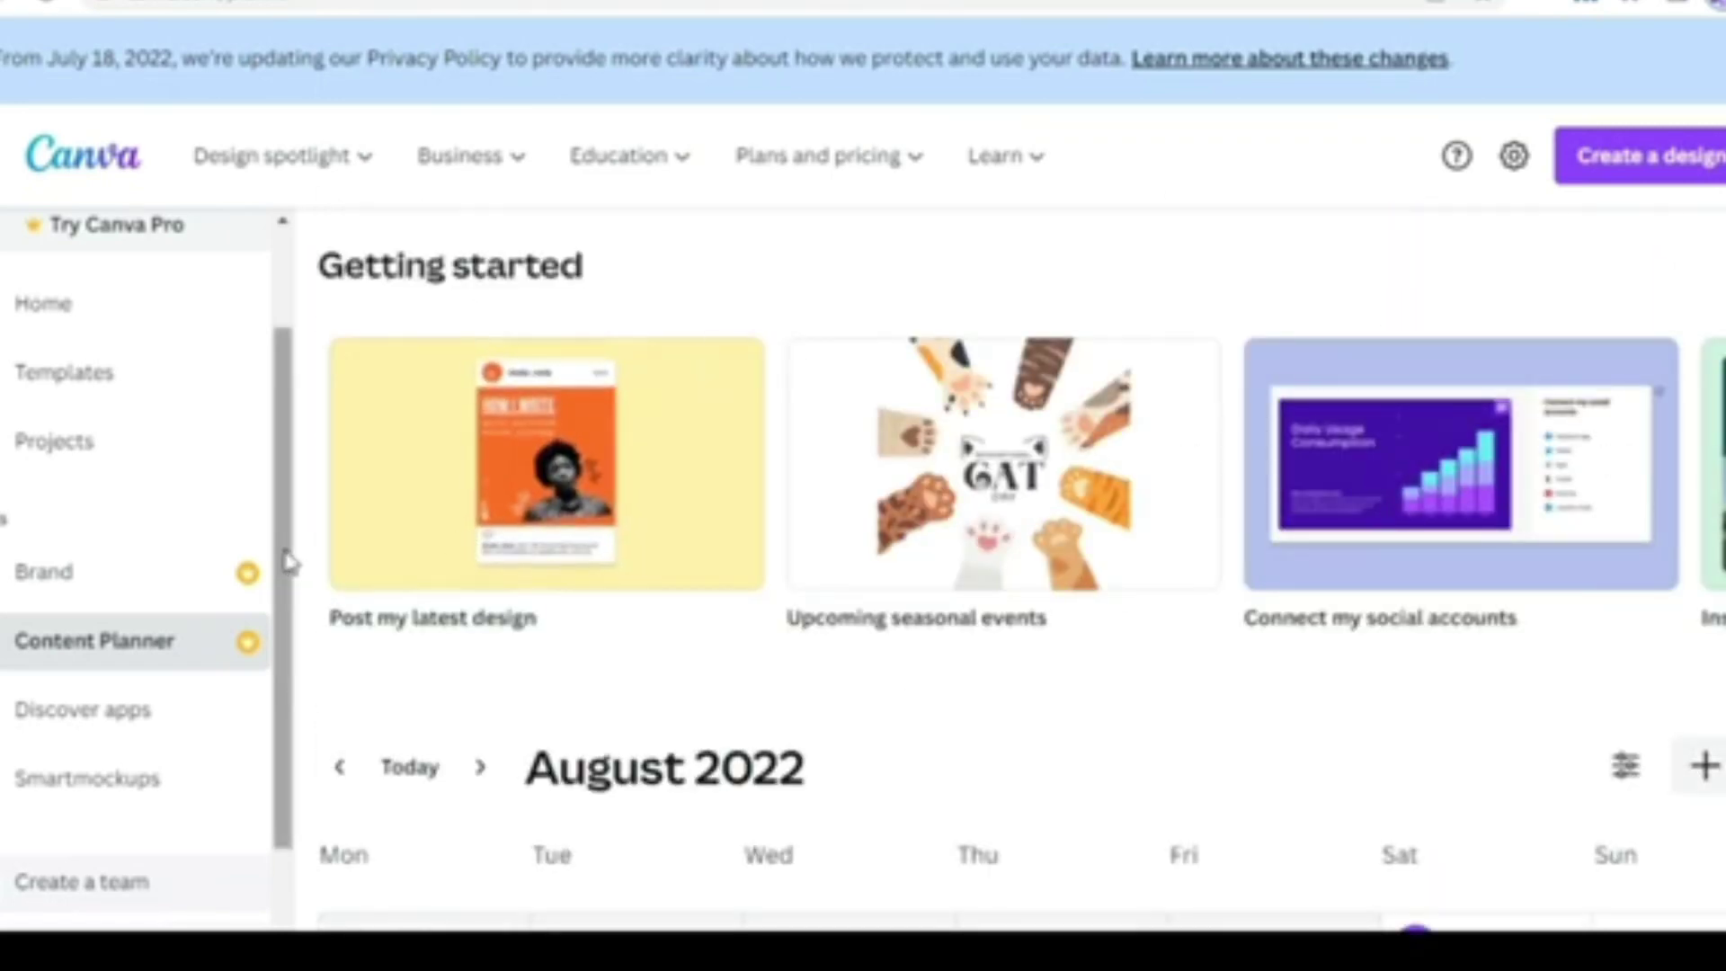
Step: Open Discover apps and look through the new, popular, media import, content and photo editing apps
scroll(301, 606, "down", 1)
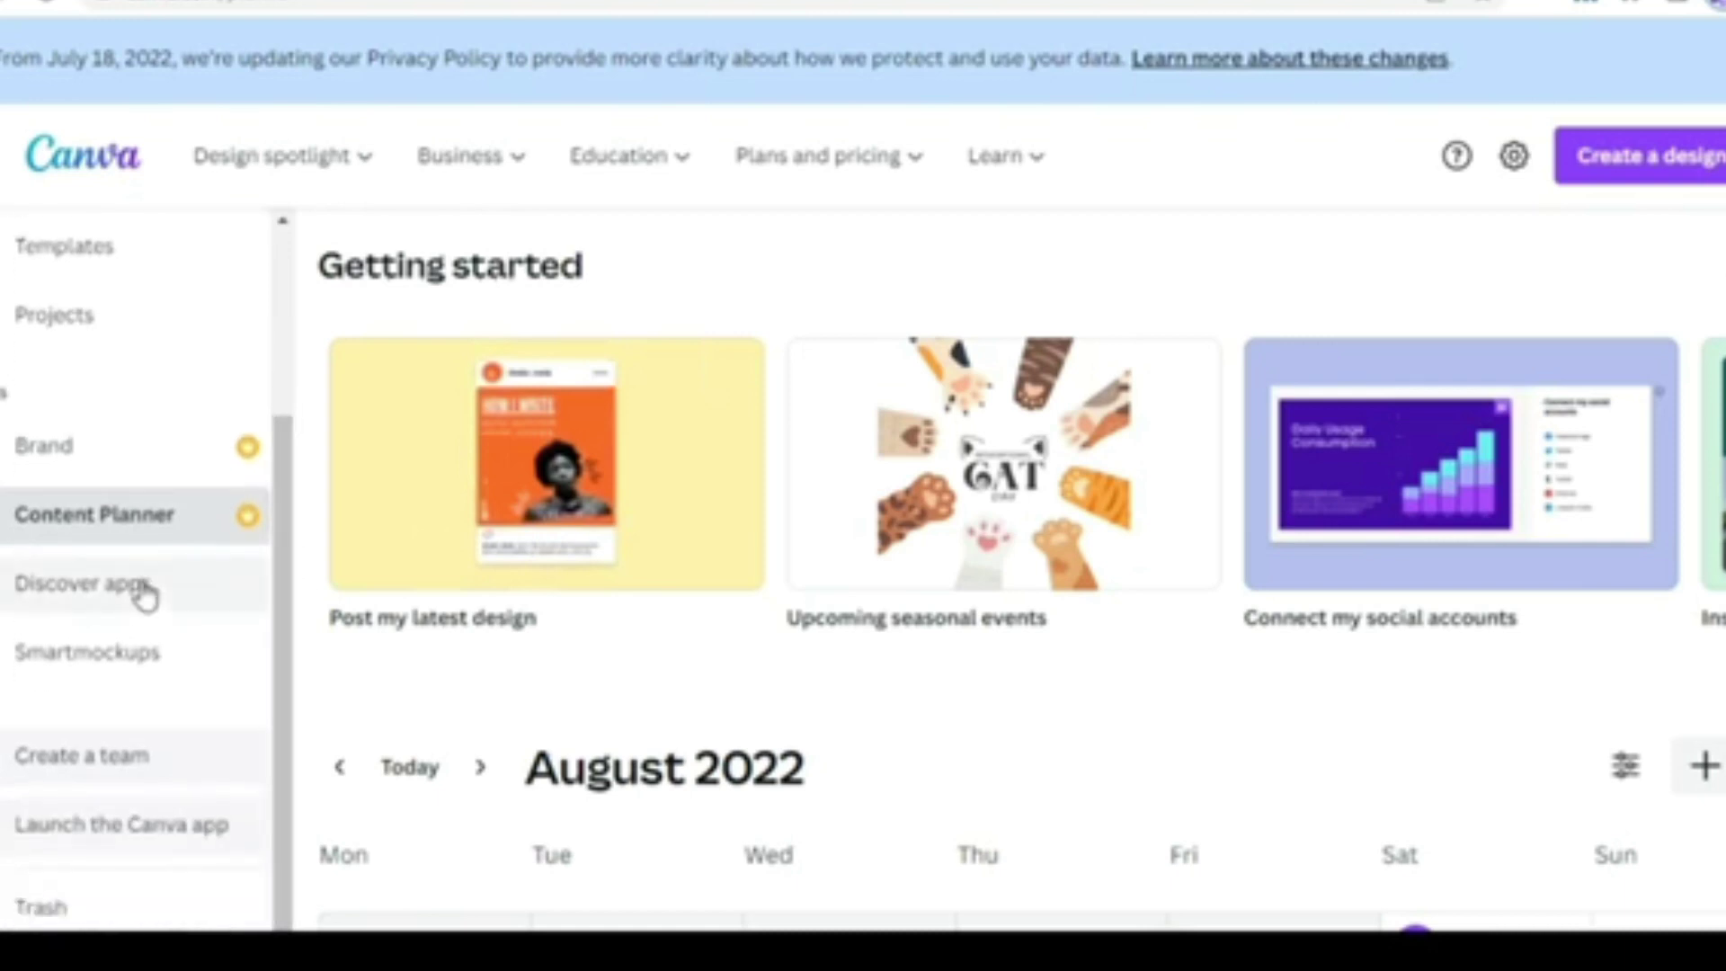
left_click(142, 592)
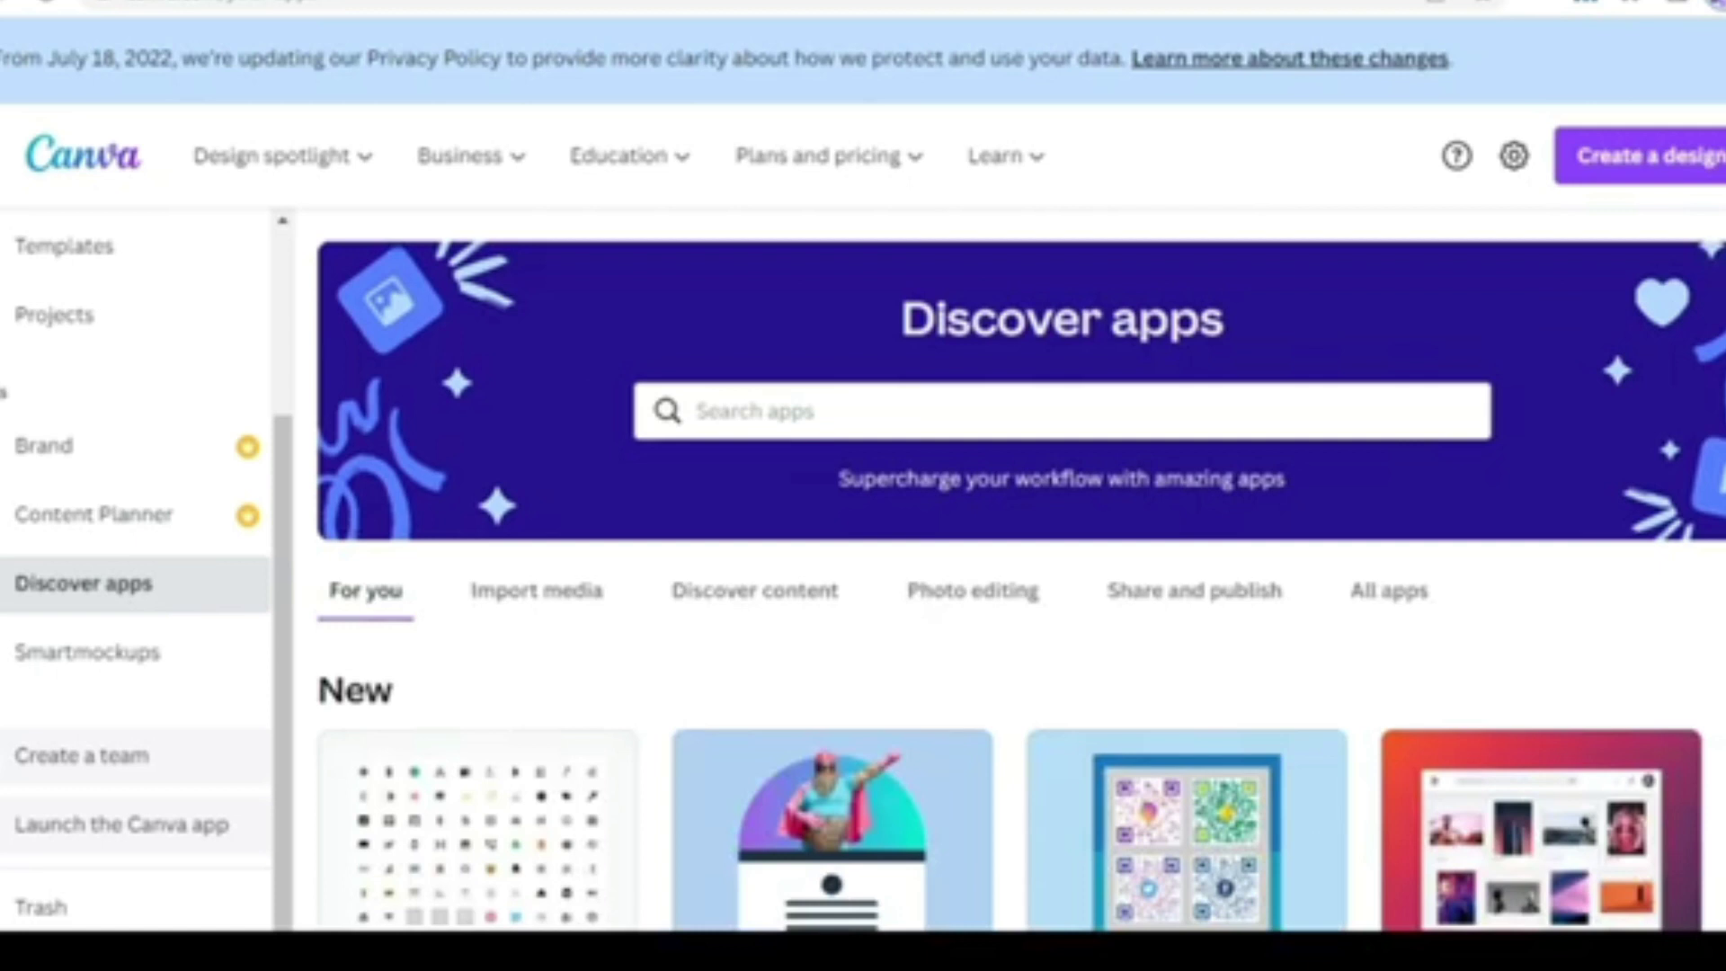
scroll(1016, 567, "down", 10)
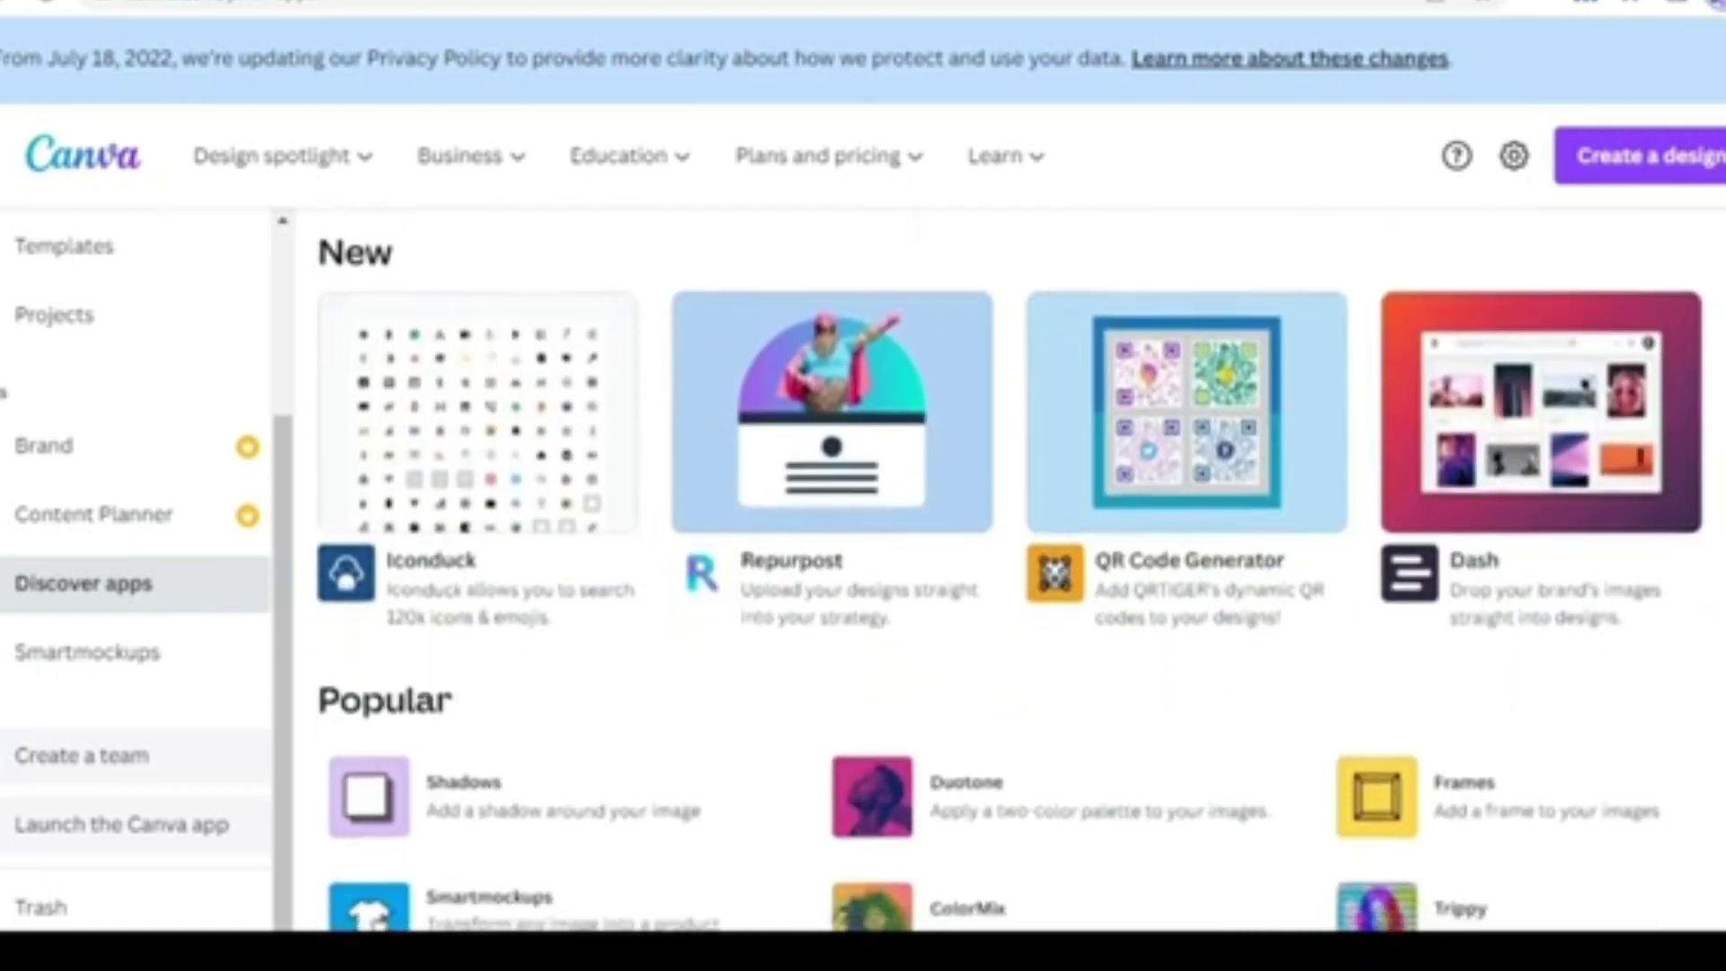
scroll(1016, 566, "up", 1)
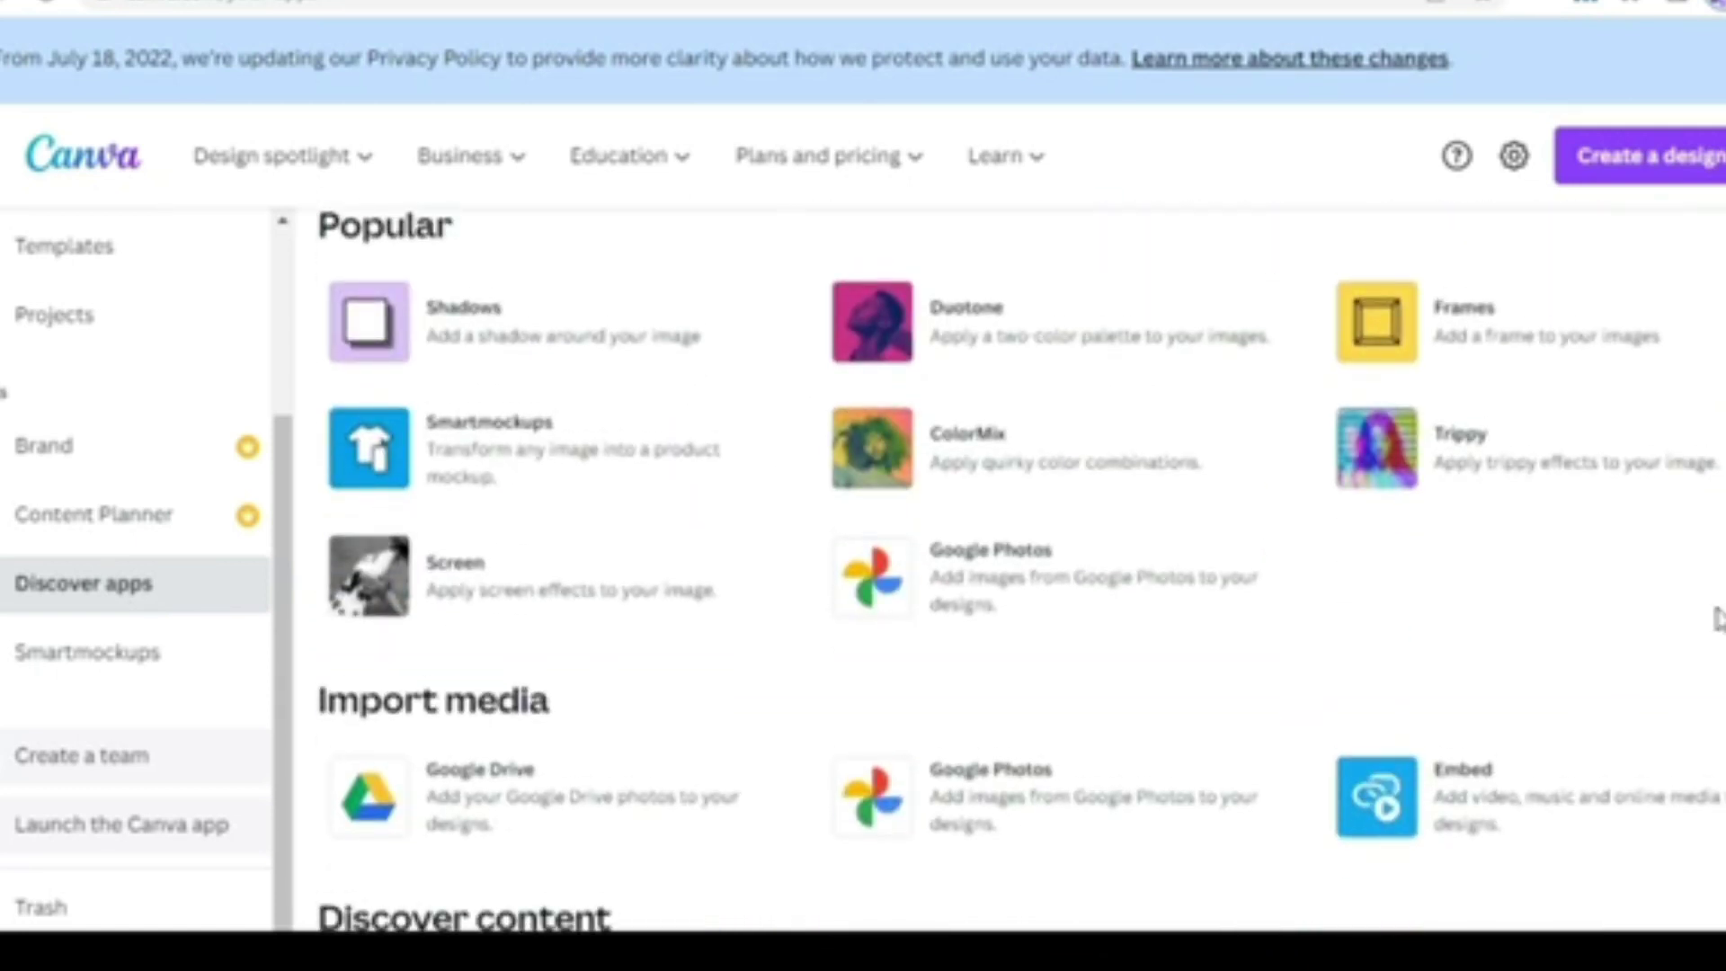
scroll(1061, 587, "down", 4)
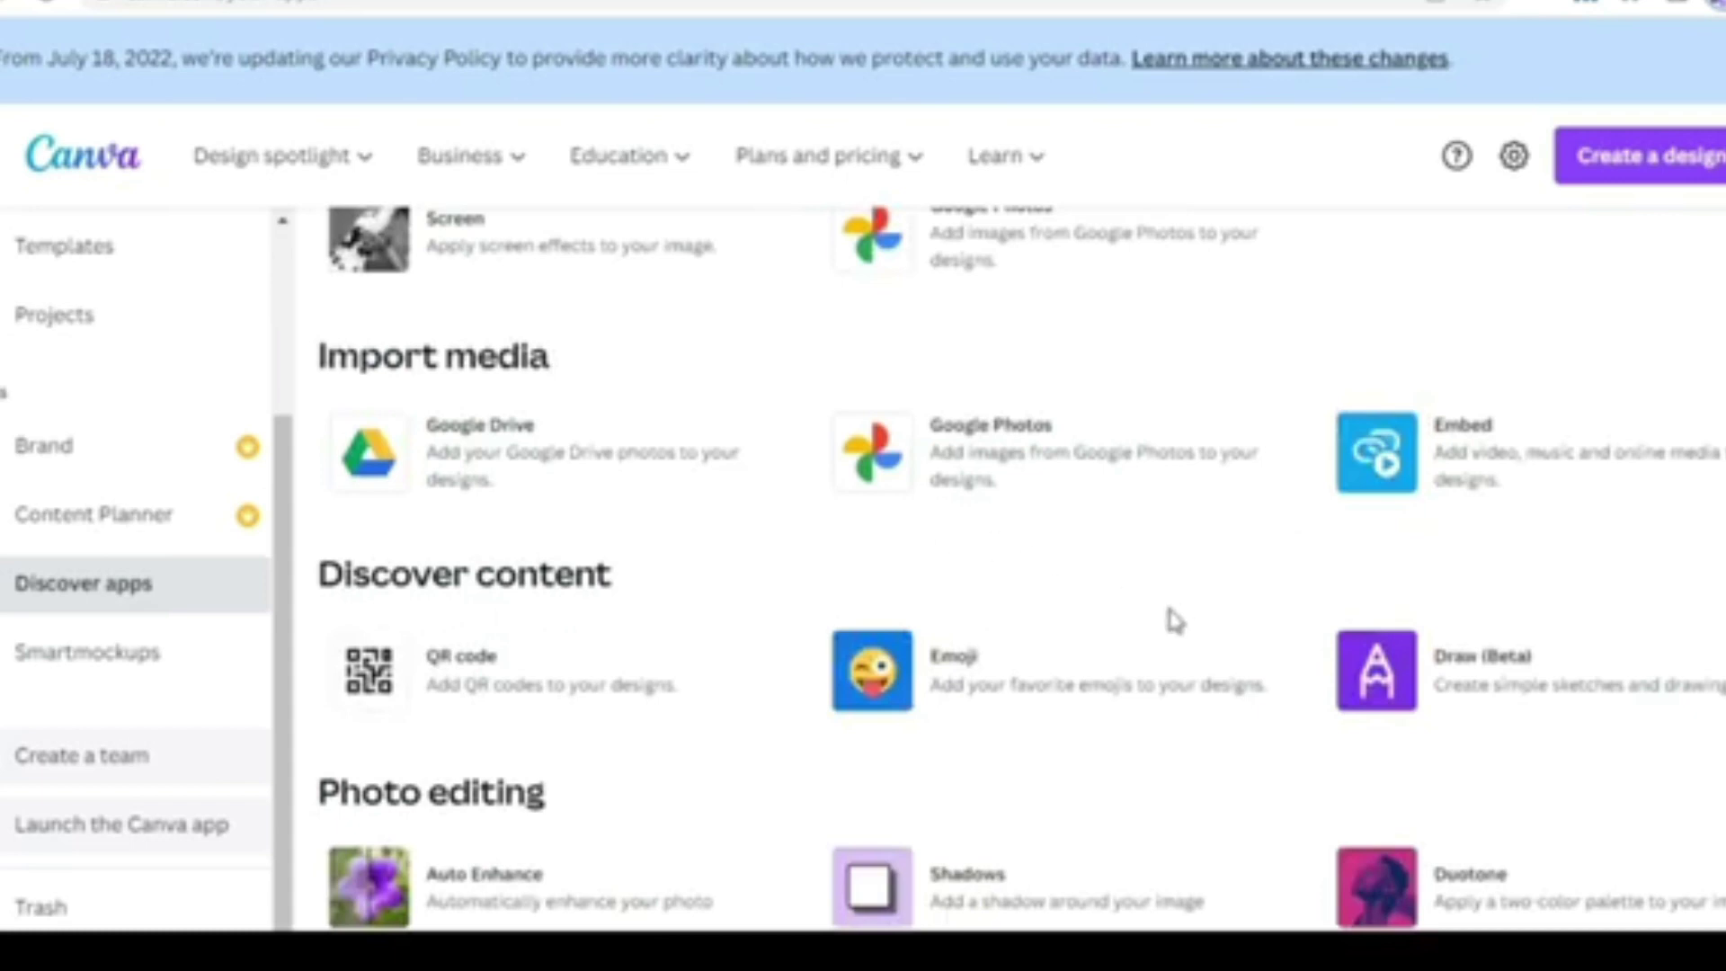
Step: Open Smartmockups and browse the trending and new product mockups
left_click(168, 653)
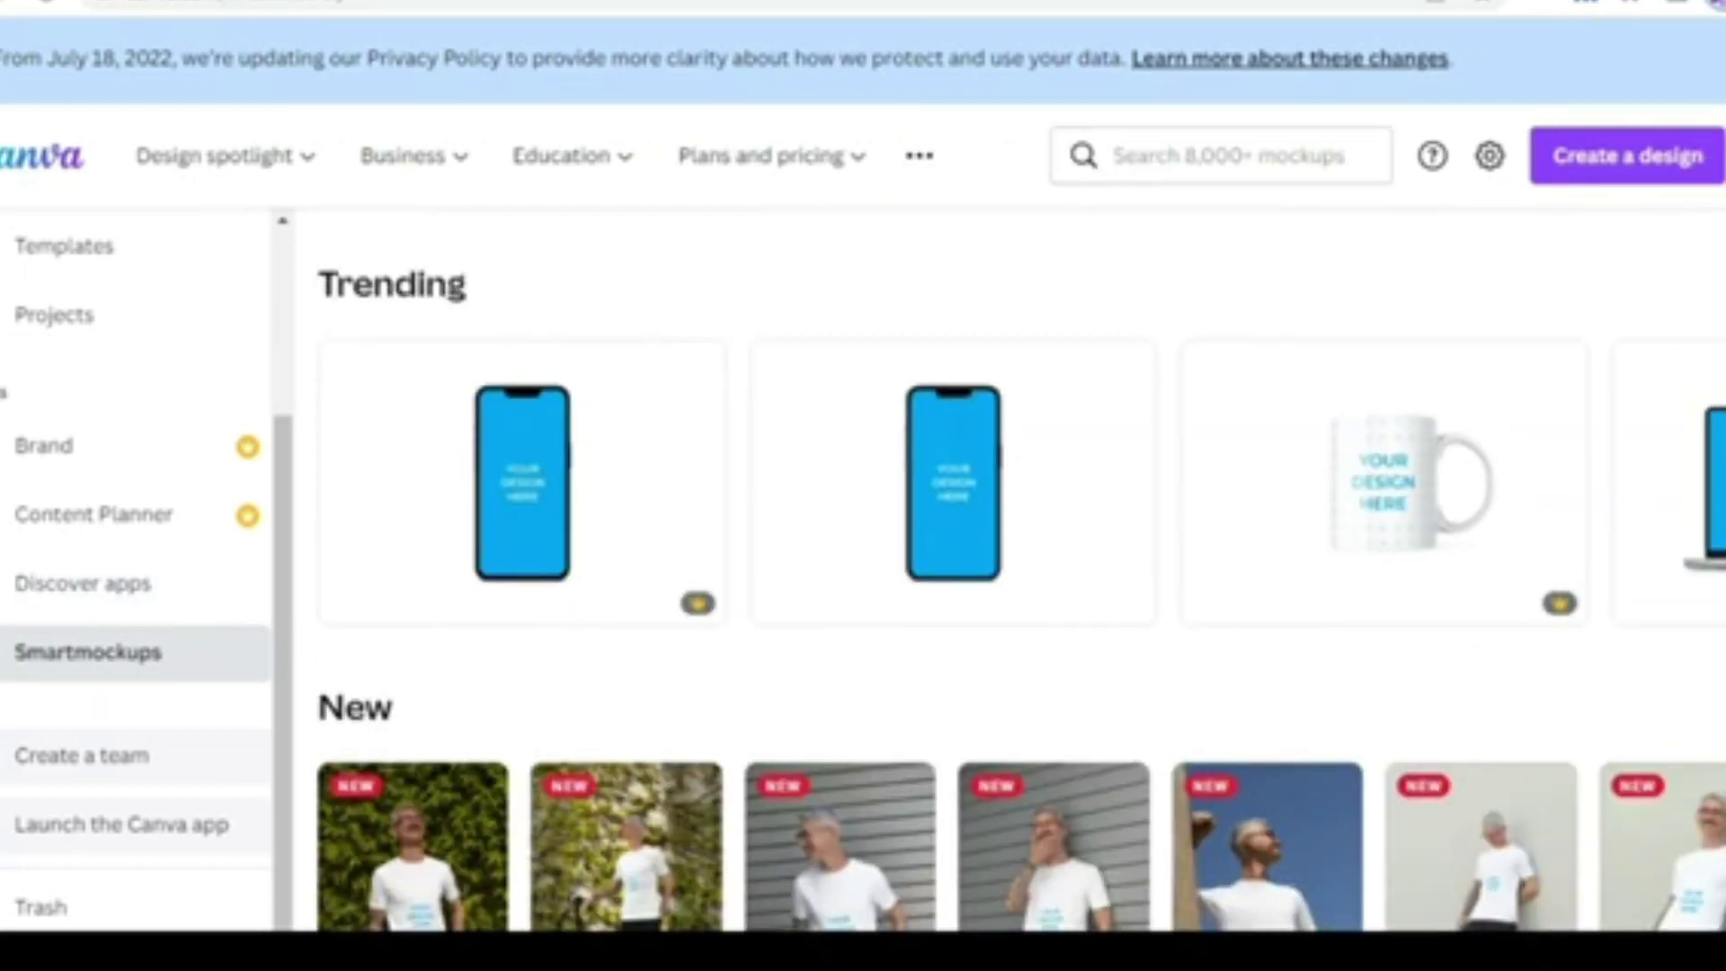
scroll(1006, 575, "down", 2)
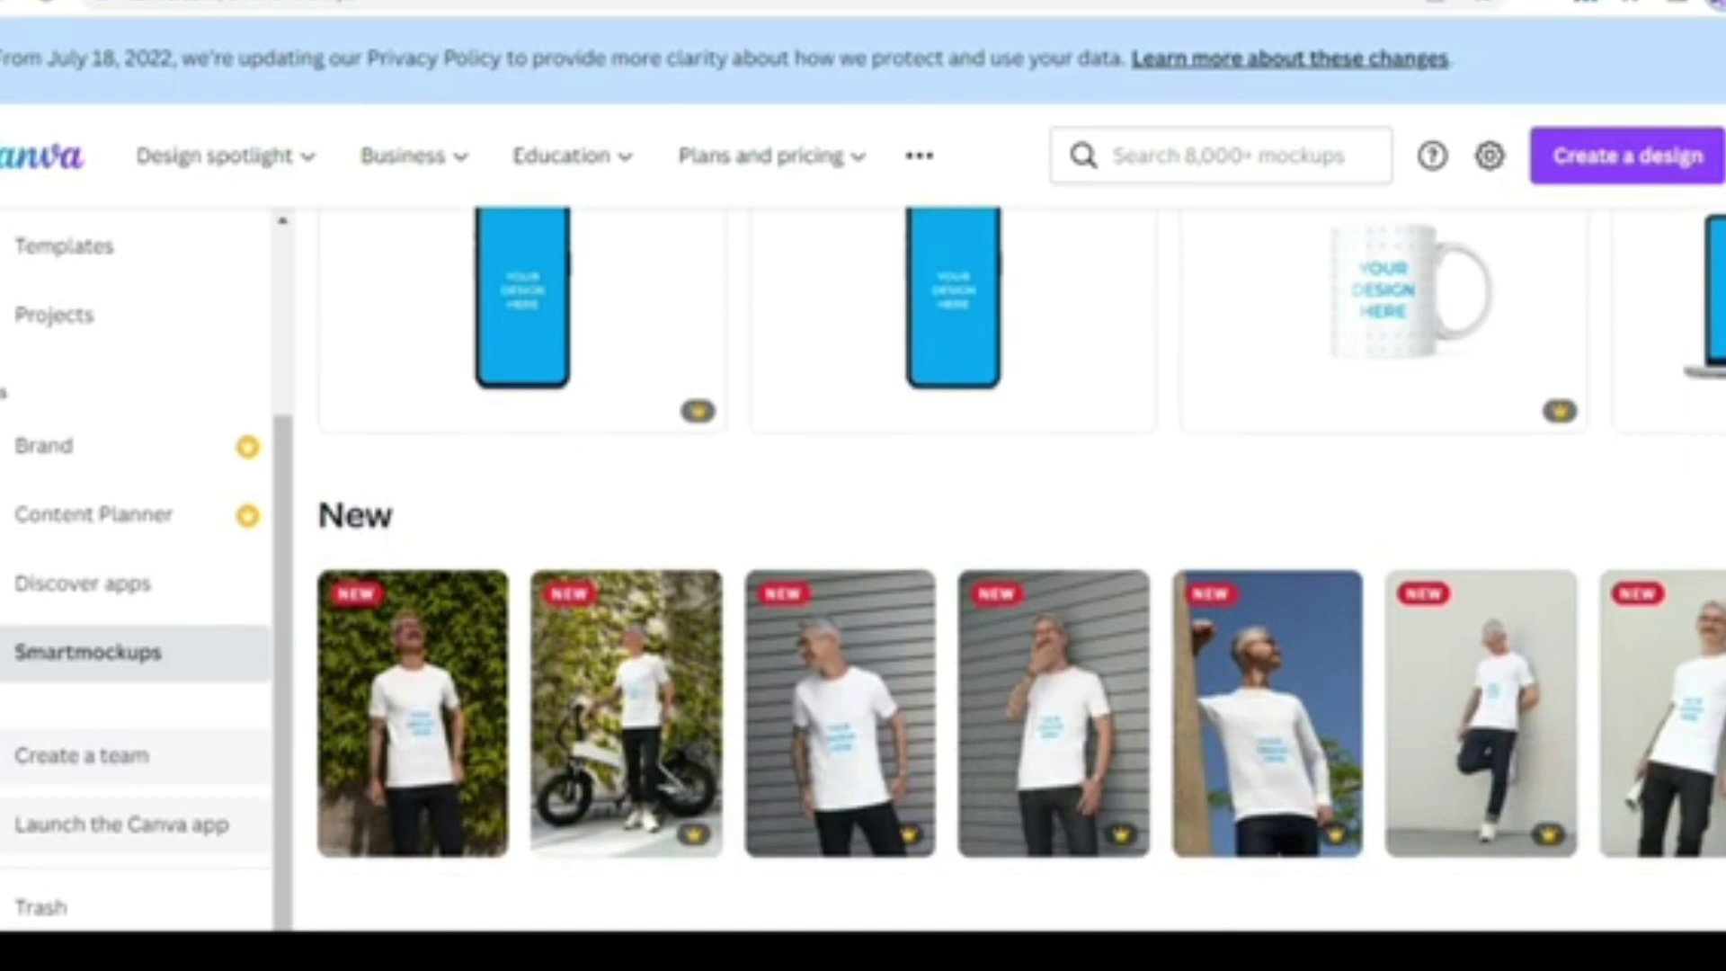
scroll(687, 753, "up", 2)
scroll(688, 754, "down", 2)
scroll(688, 753, "up", 2)
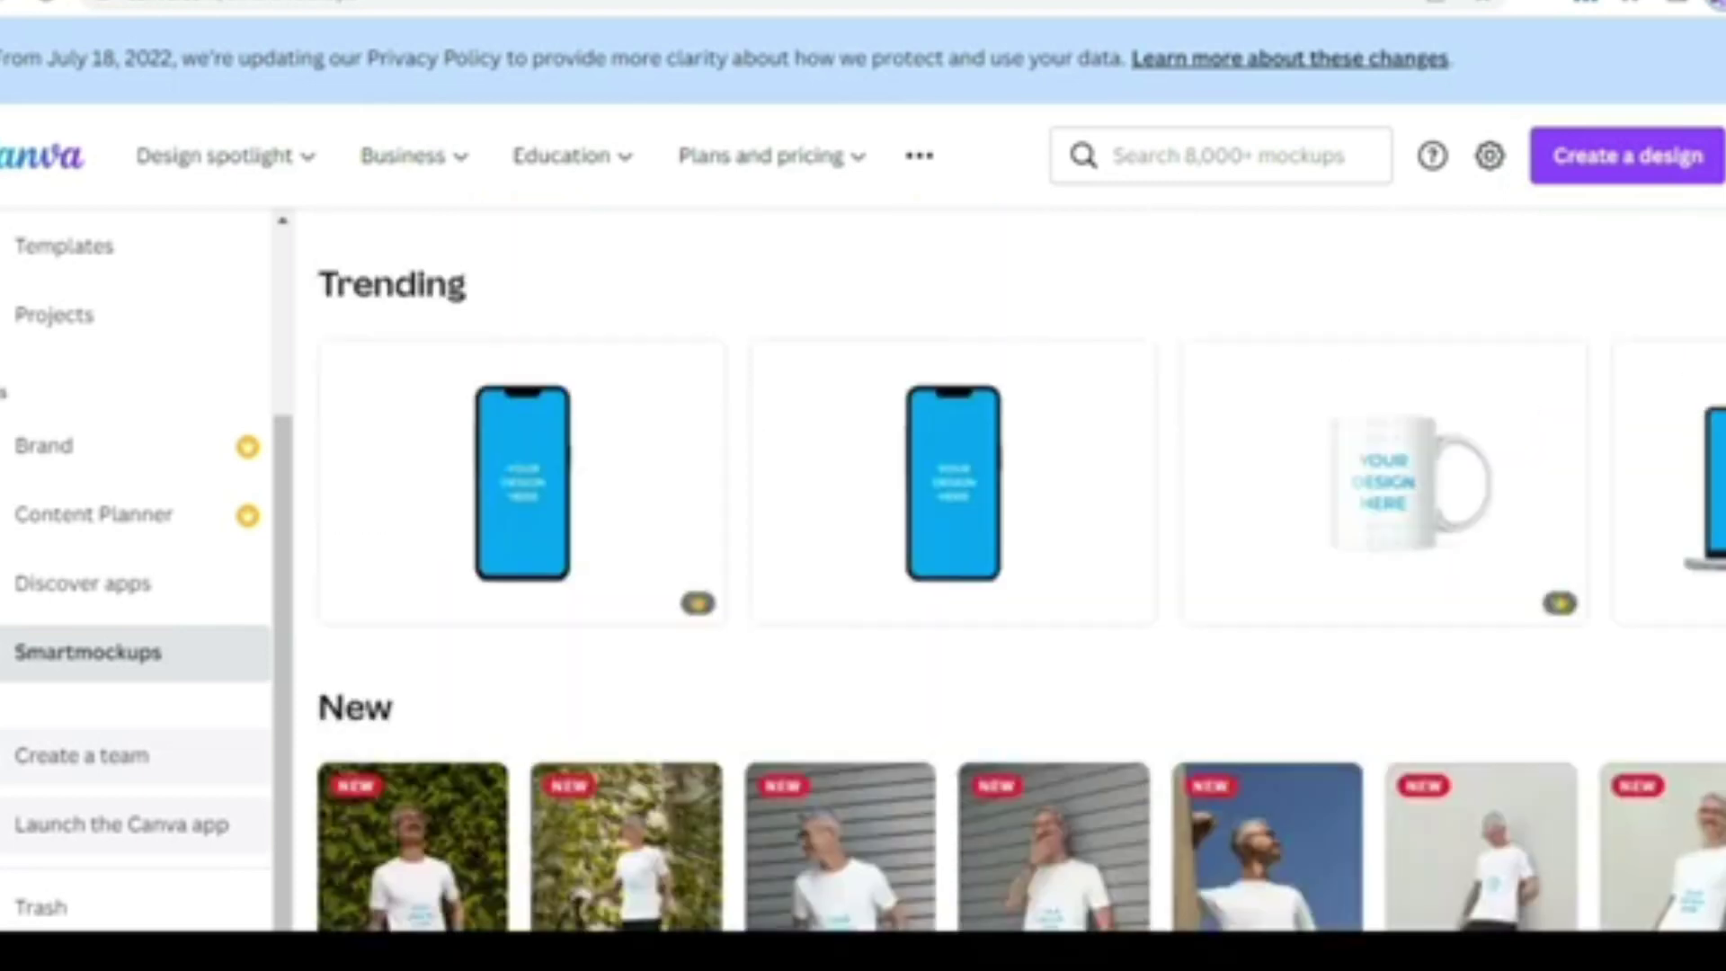
scroll(1020, 570, "down", 2)
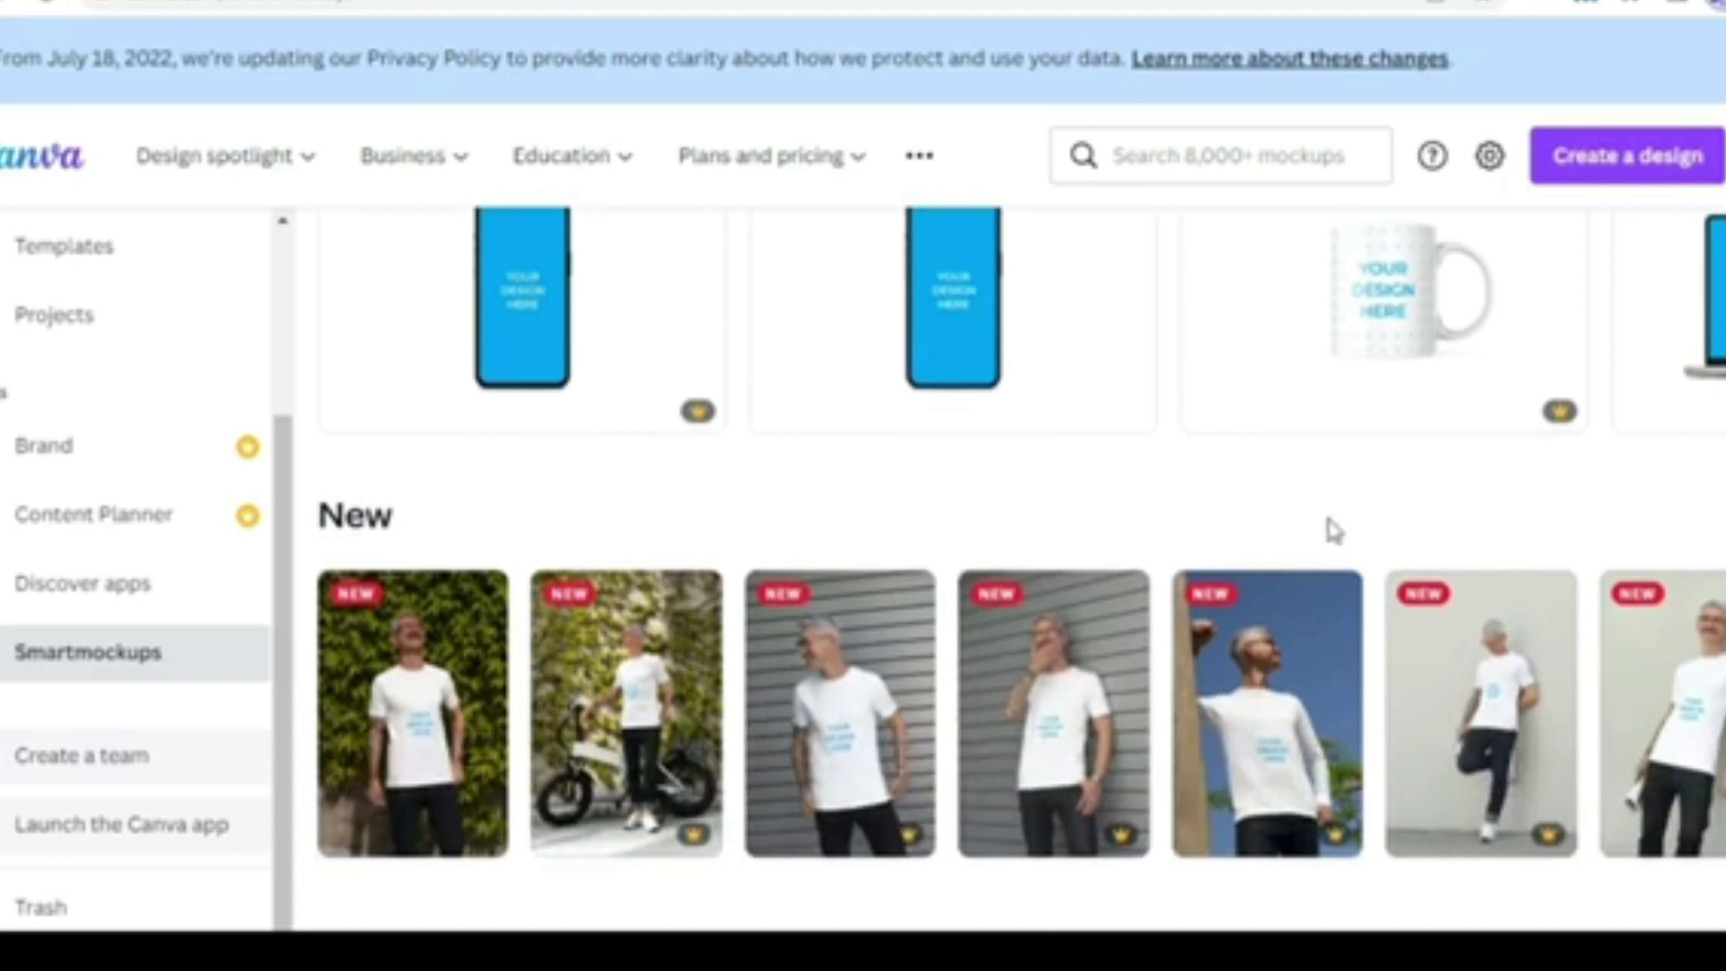
Step: View the form for creating a team and close it, and look over the Canva for Windows download page
left_click(86, 759)
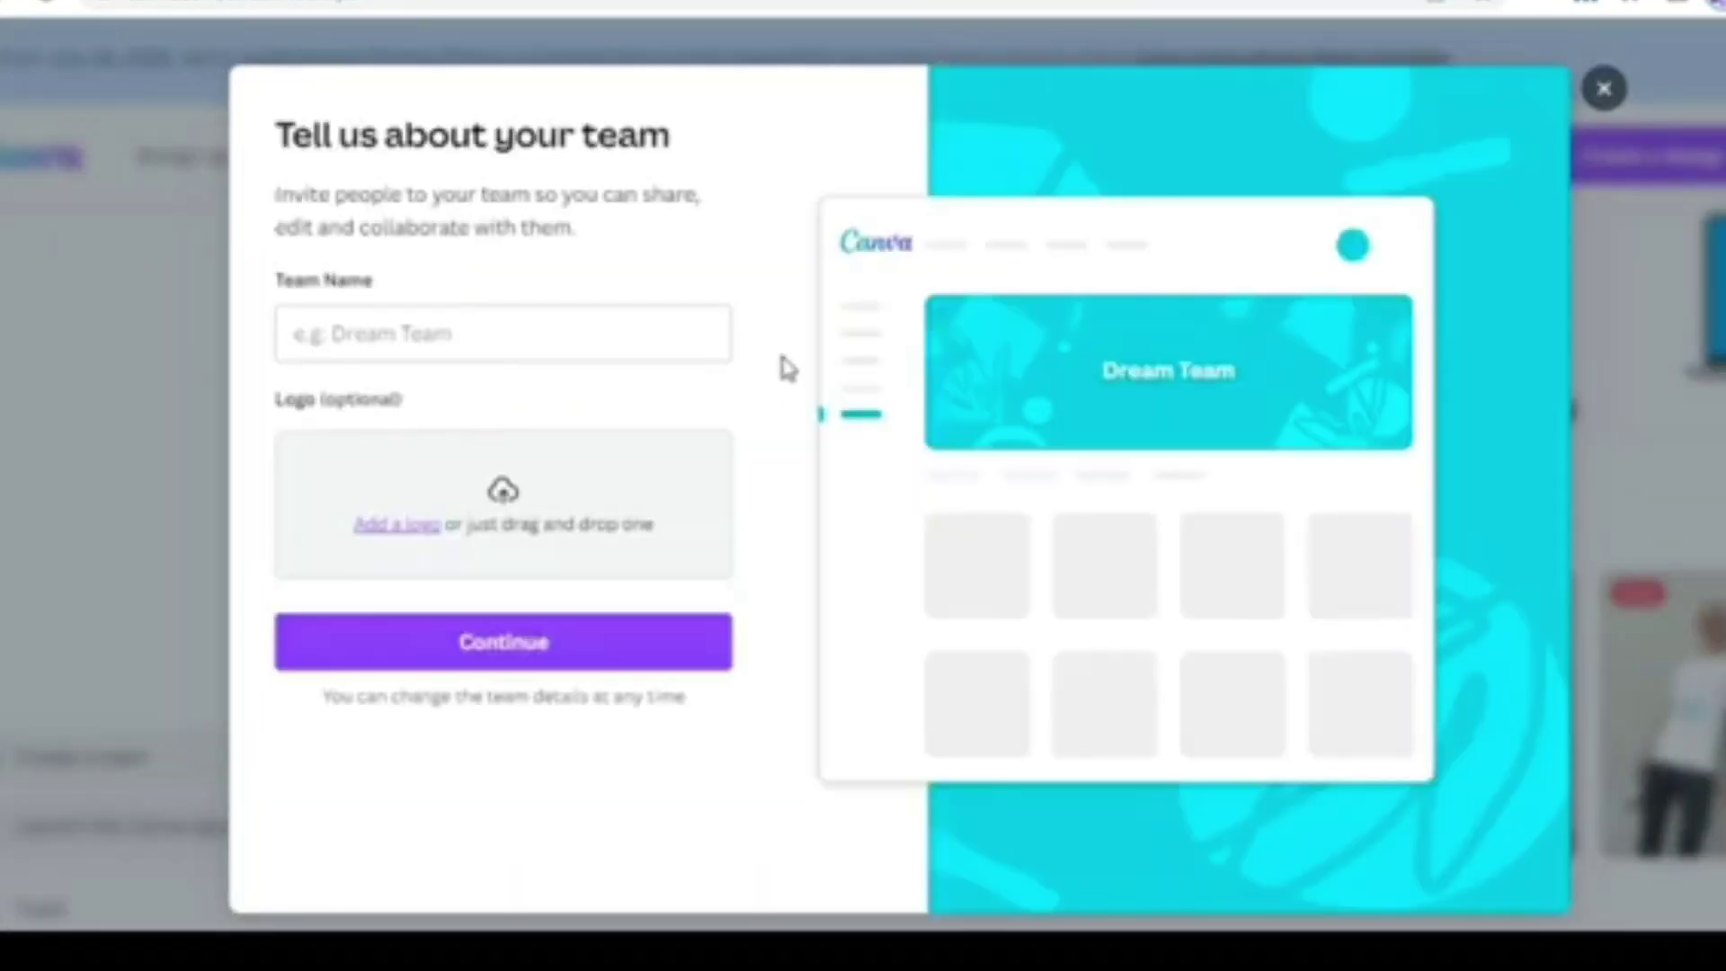
left_click(106, 856)
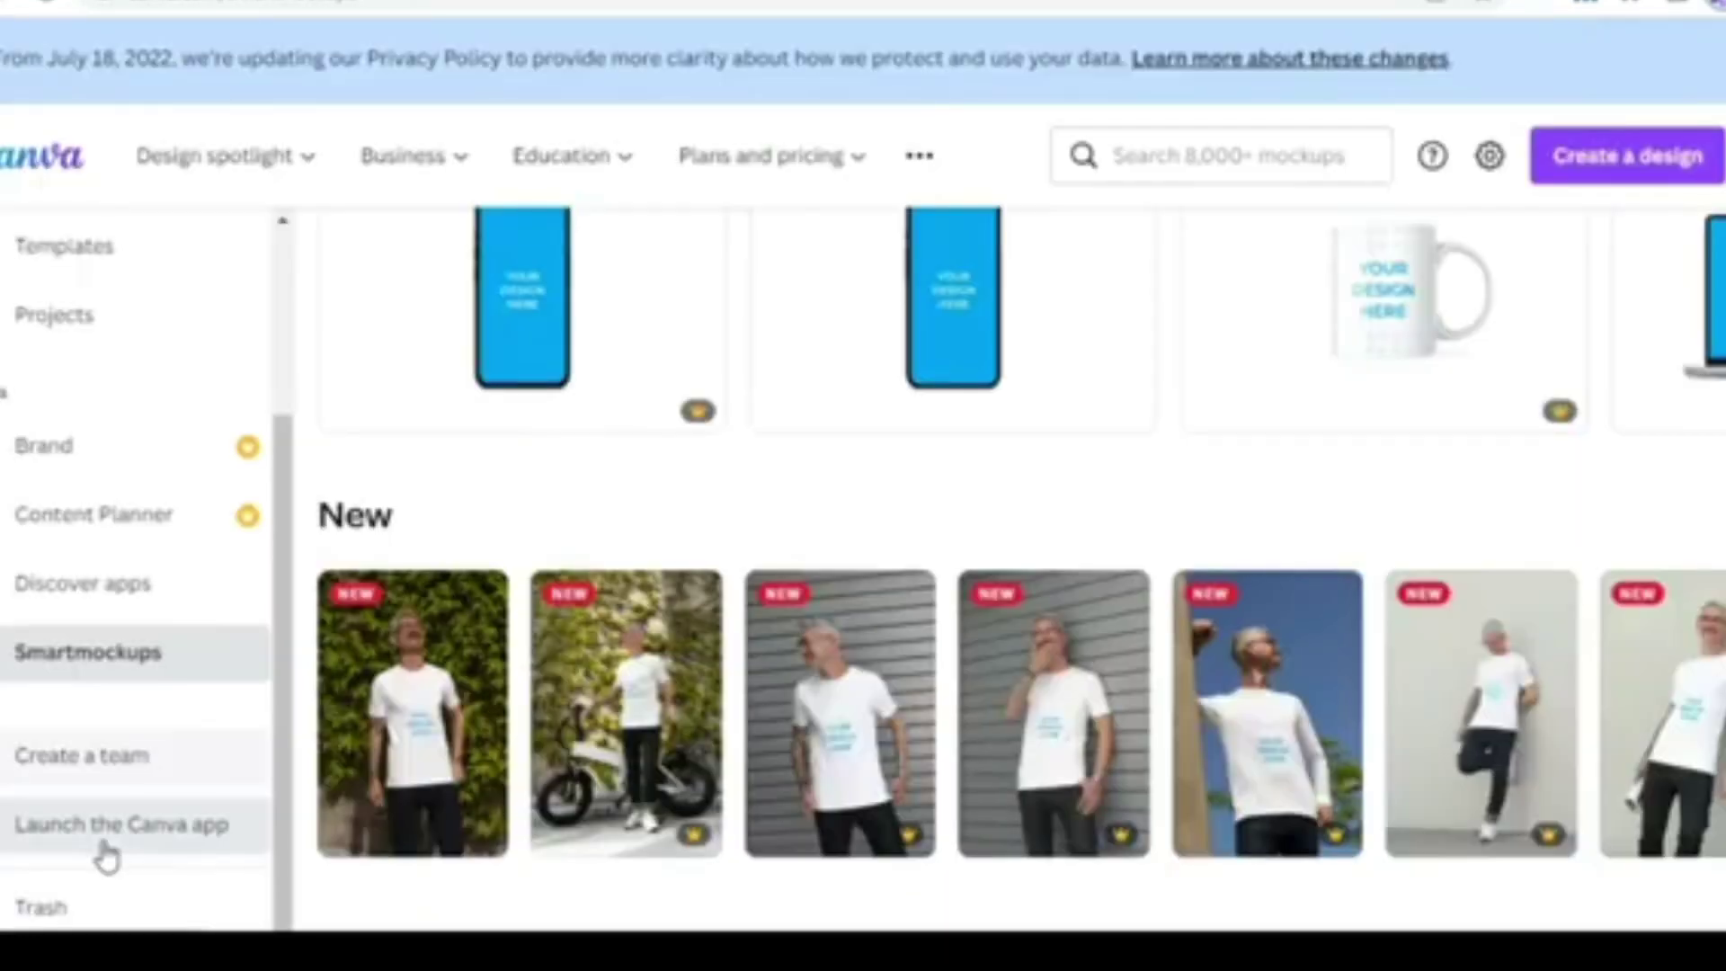
left_click(104, 850)
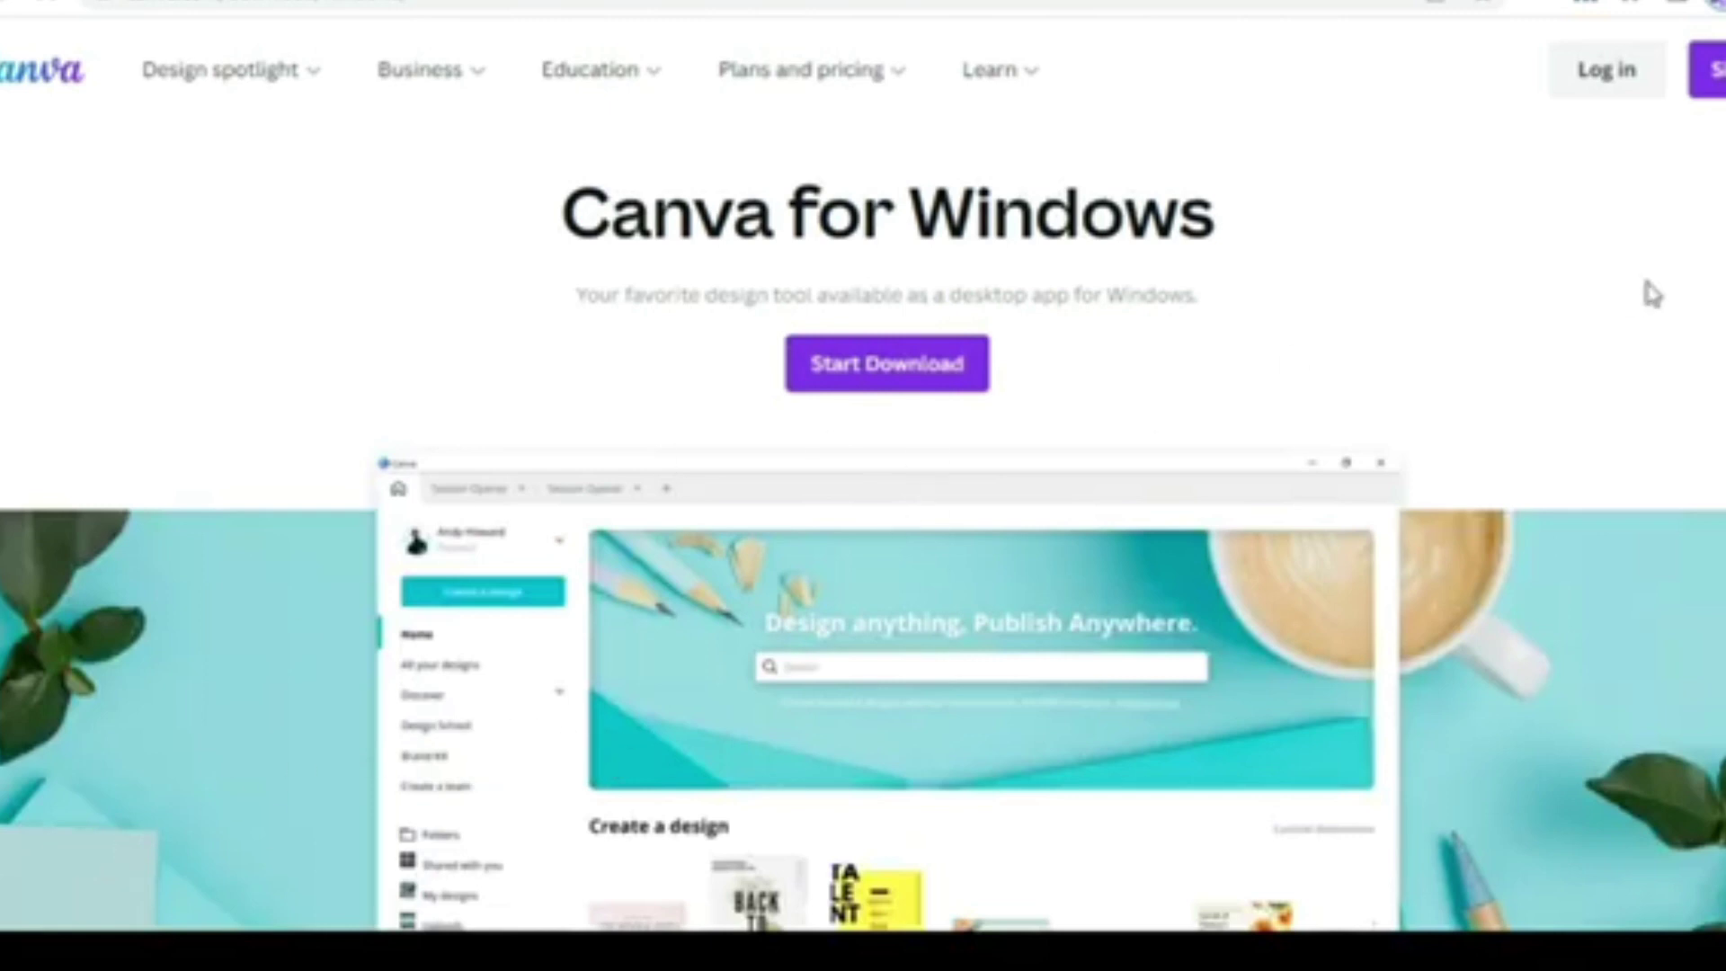
scroll(863, 486, "down", 8)
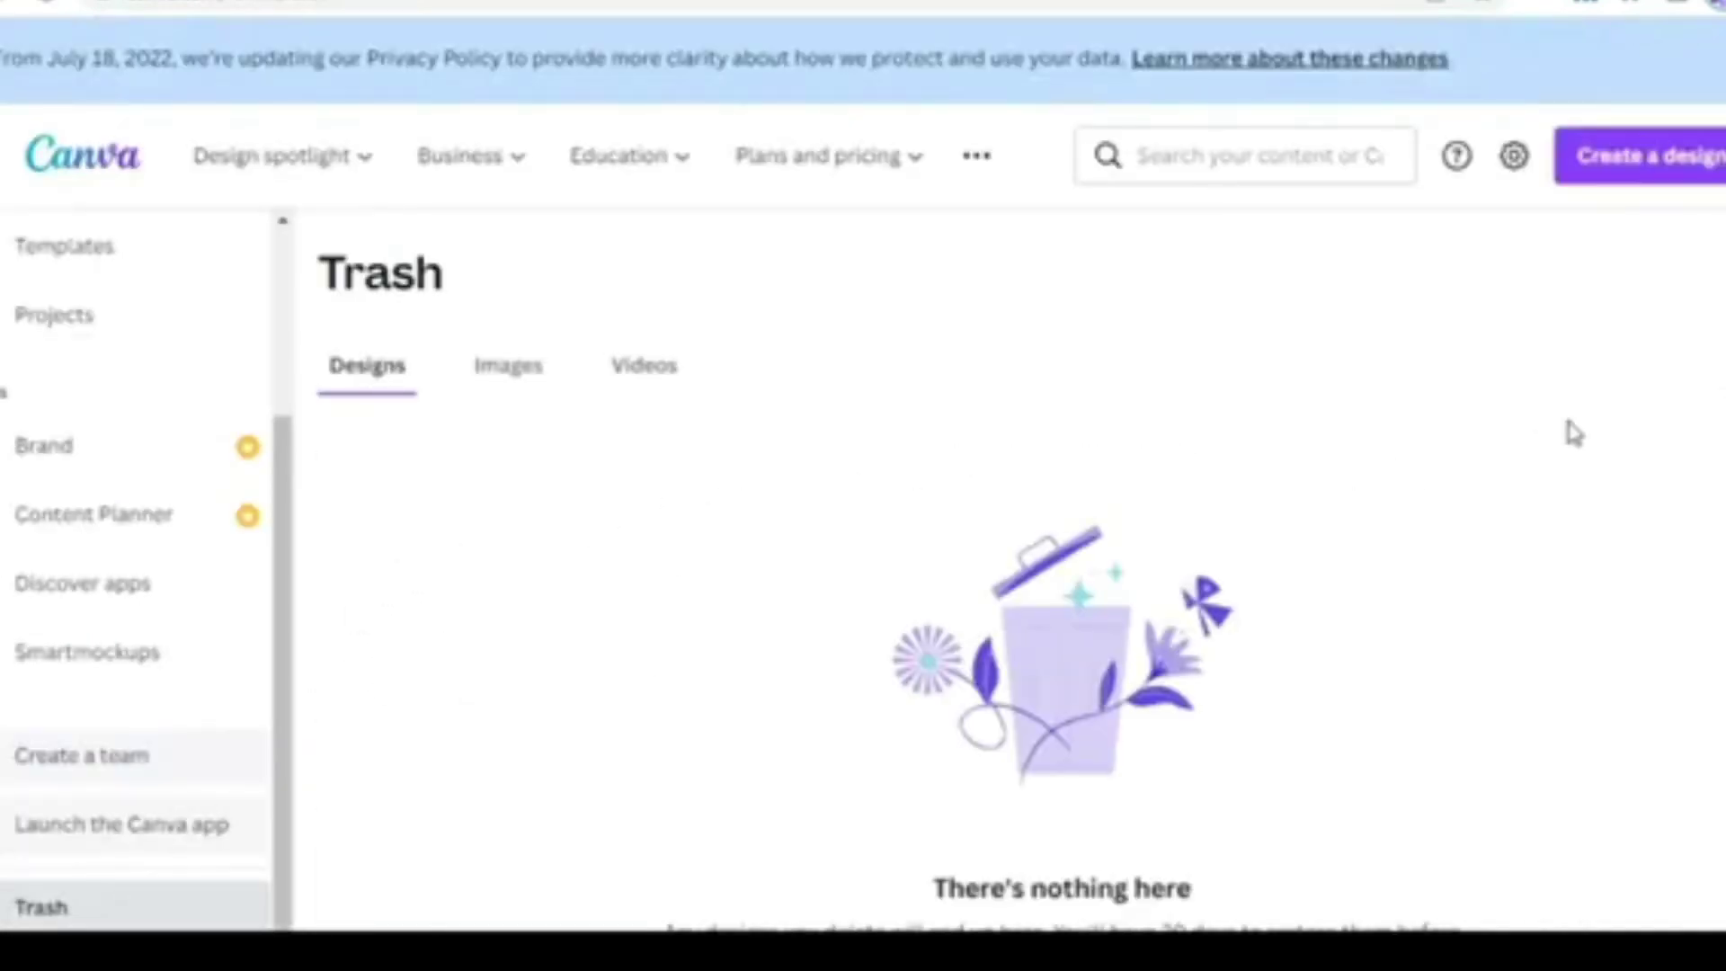
Step: Look over the Trash page for deleted designs and return to the home page
scroll(888, 580, "down", 1)
scroll(888, 575, "down", 2)
scroll(888, 575, "up", 2)
scroll(286, 669, "up", 3)
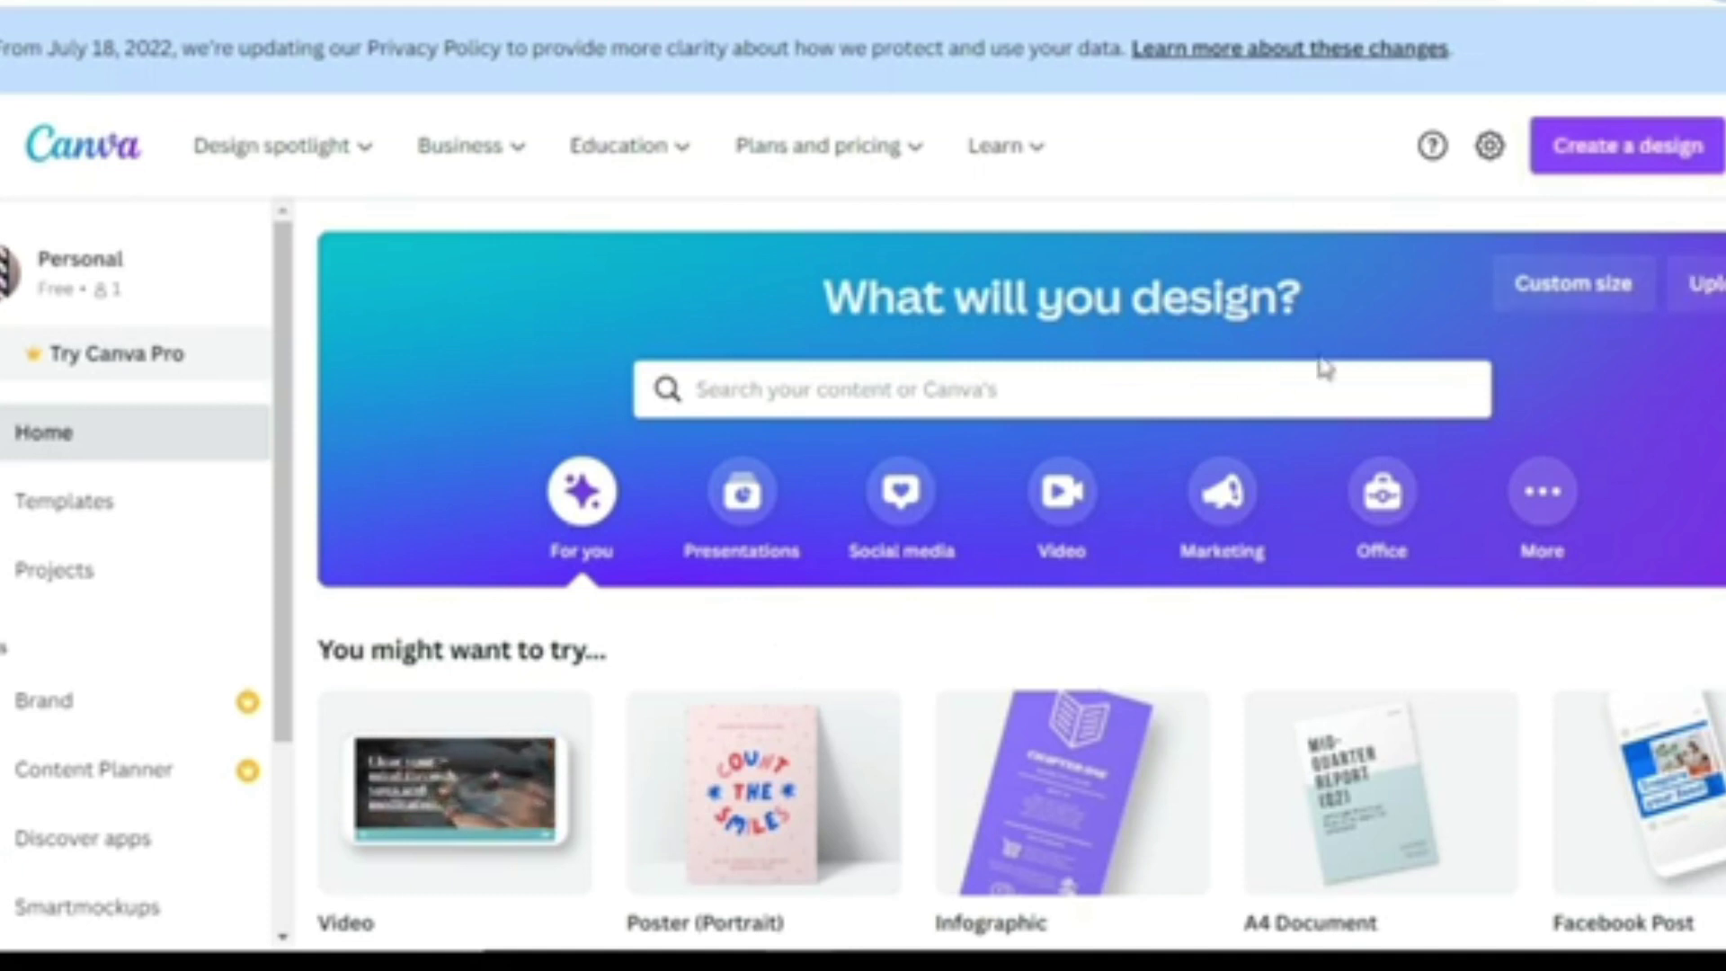
Step: Create a custom-size design by entering width 42 and height 59.5 and switching the unit to cm
left_click(1571, 289)
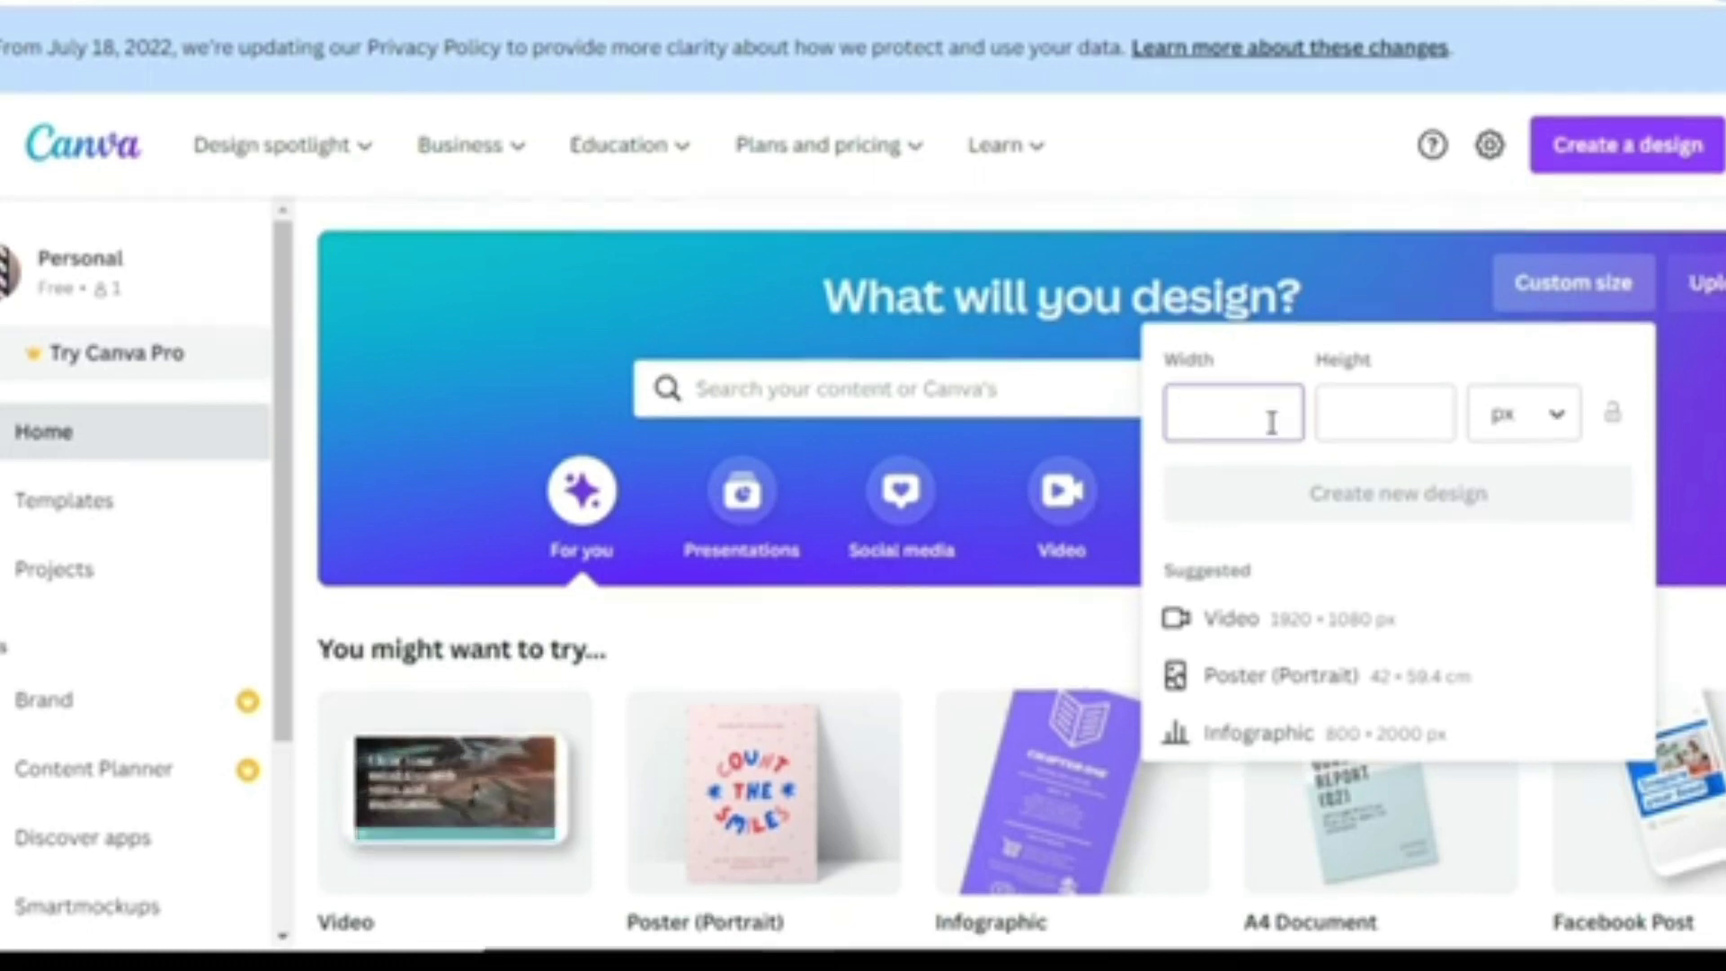
type("42")
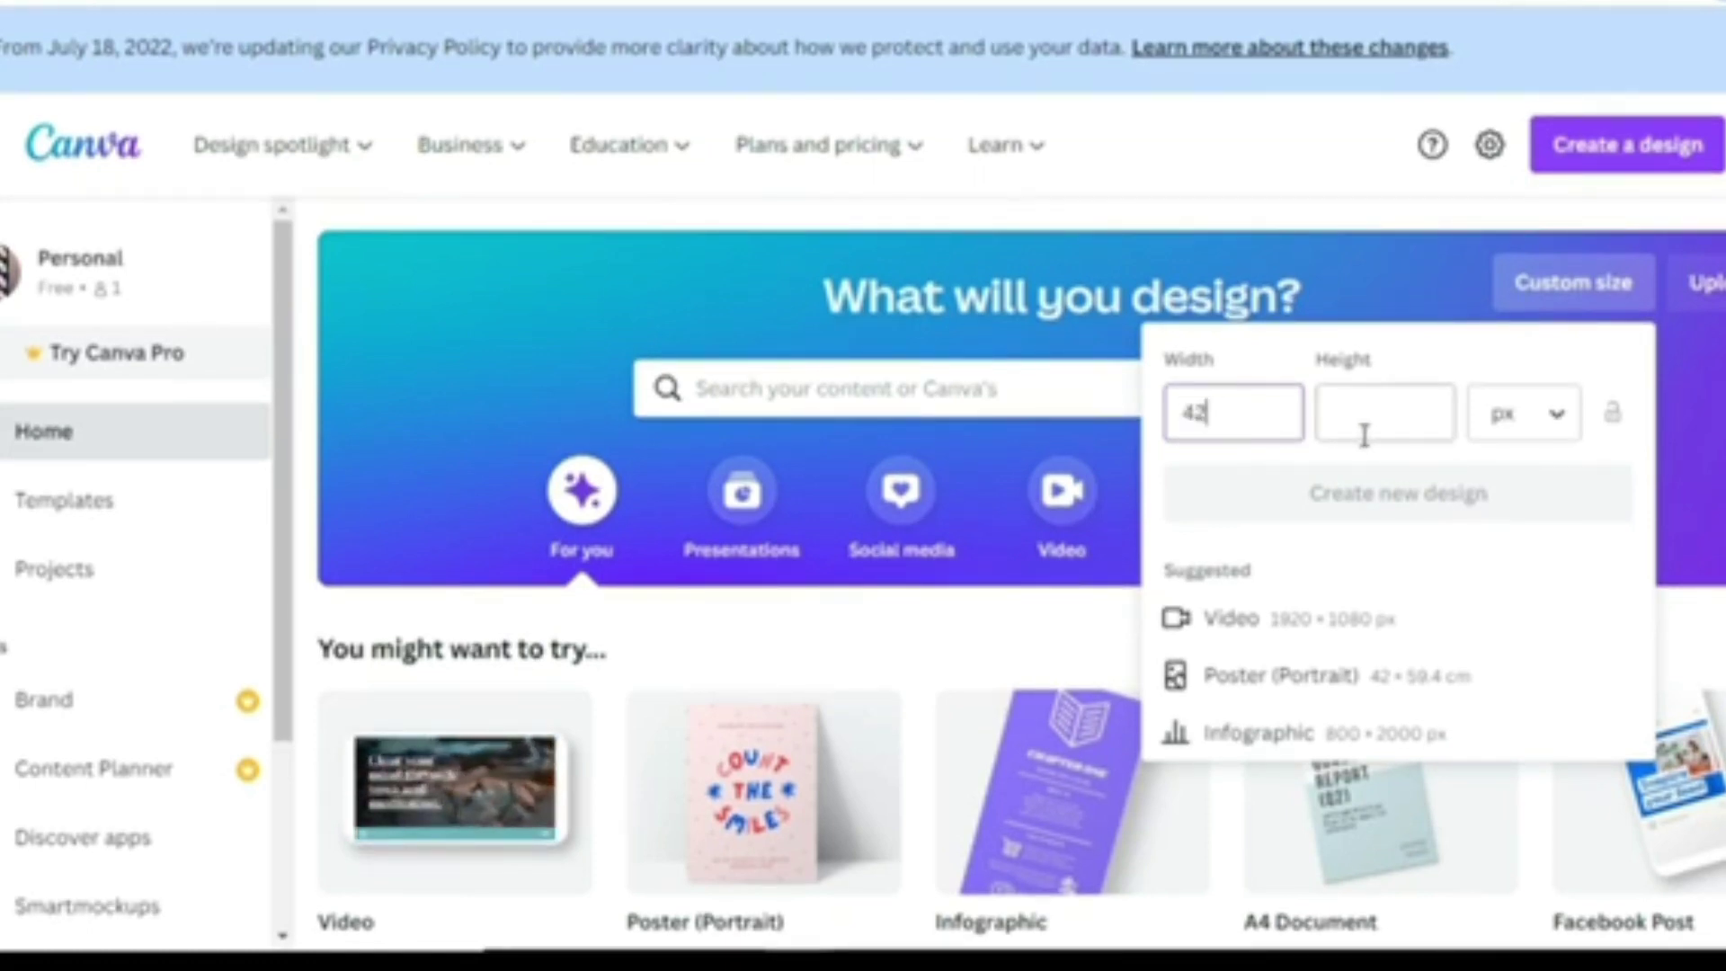
left_click(1363, 435)
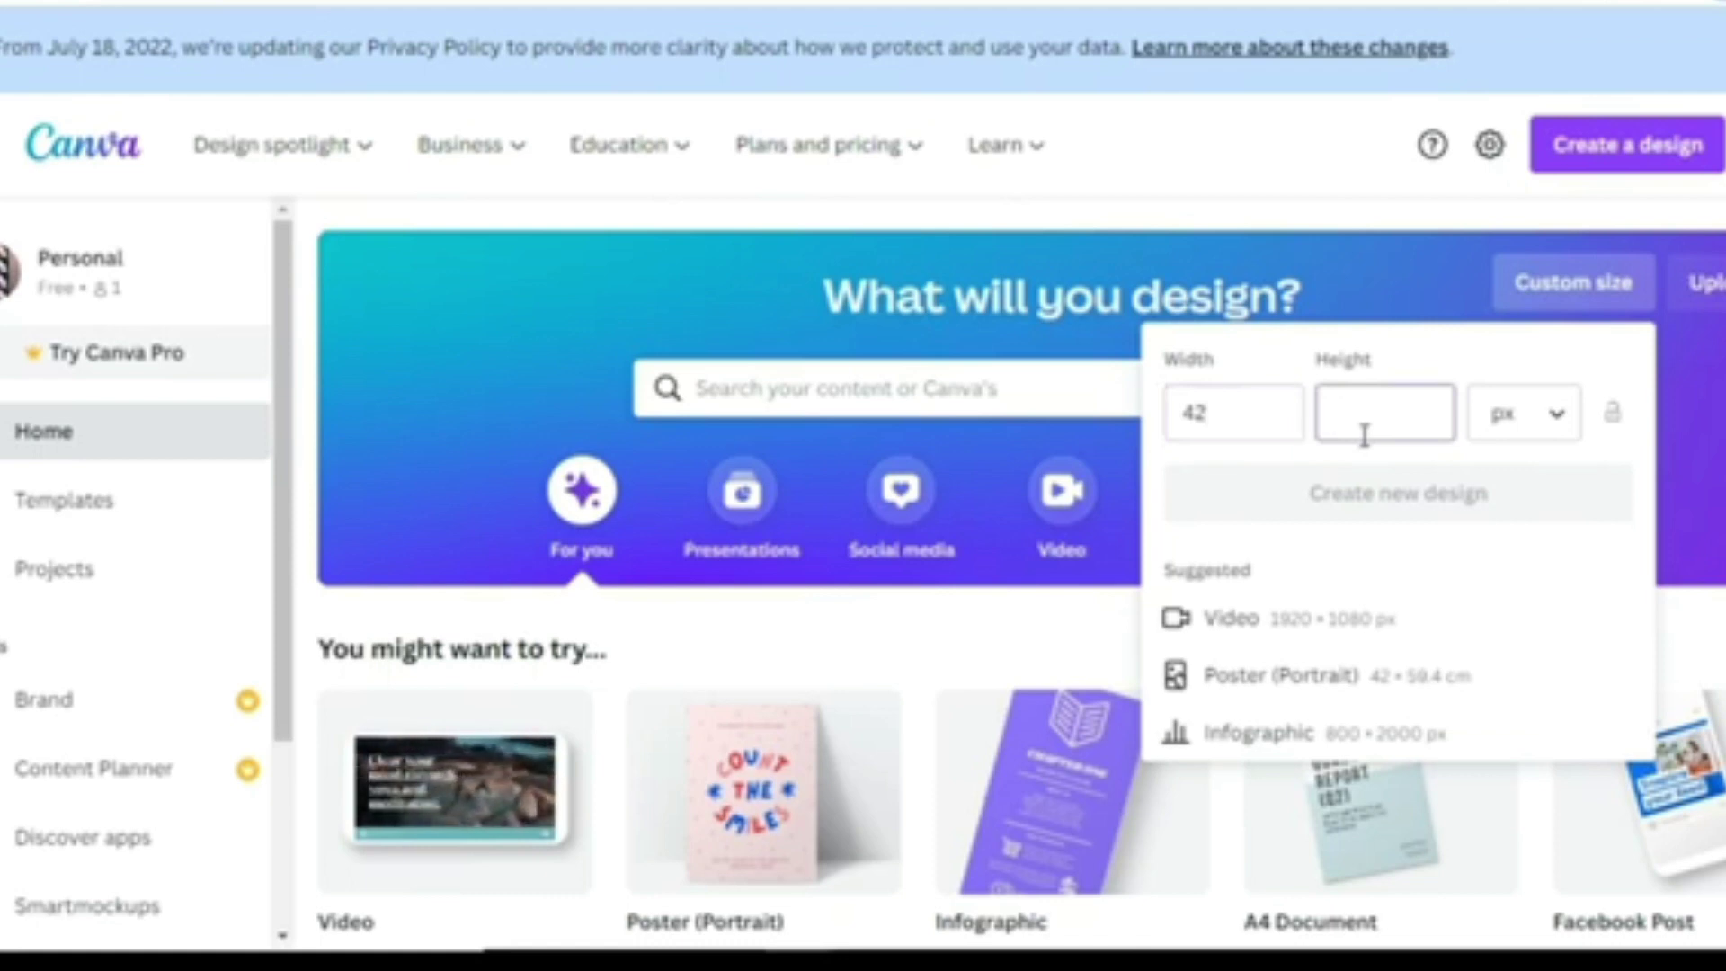
type("59.")
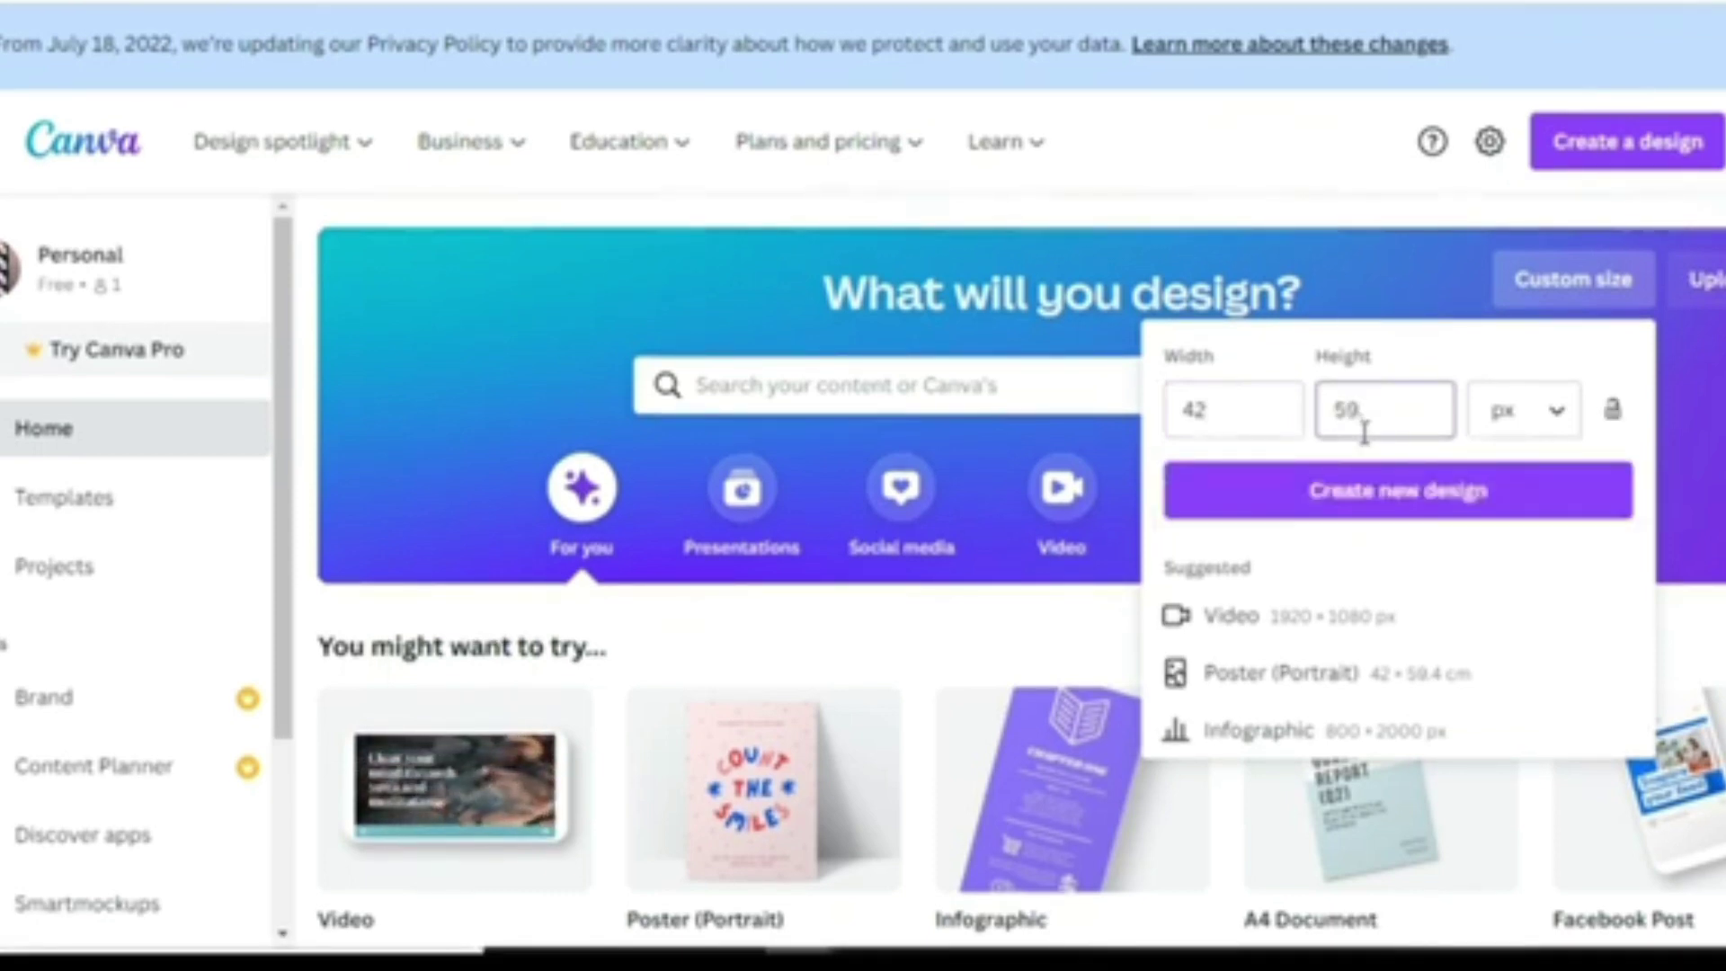
type("5")
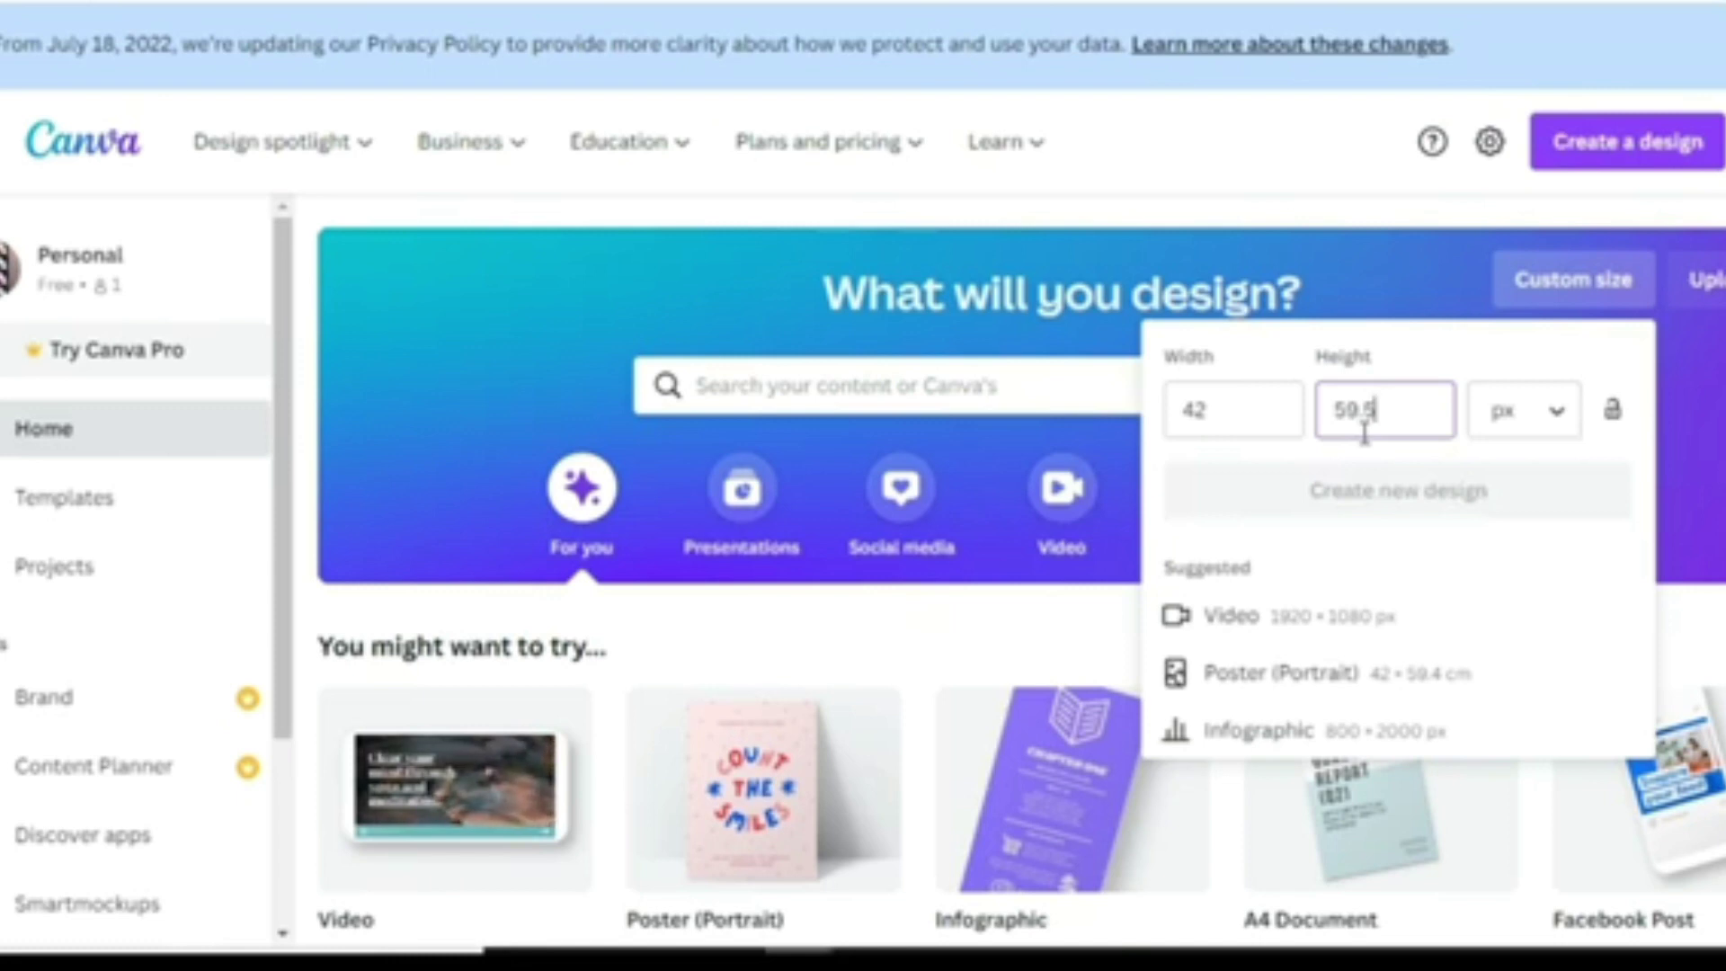
left_click(1550, 415)
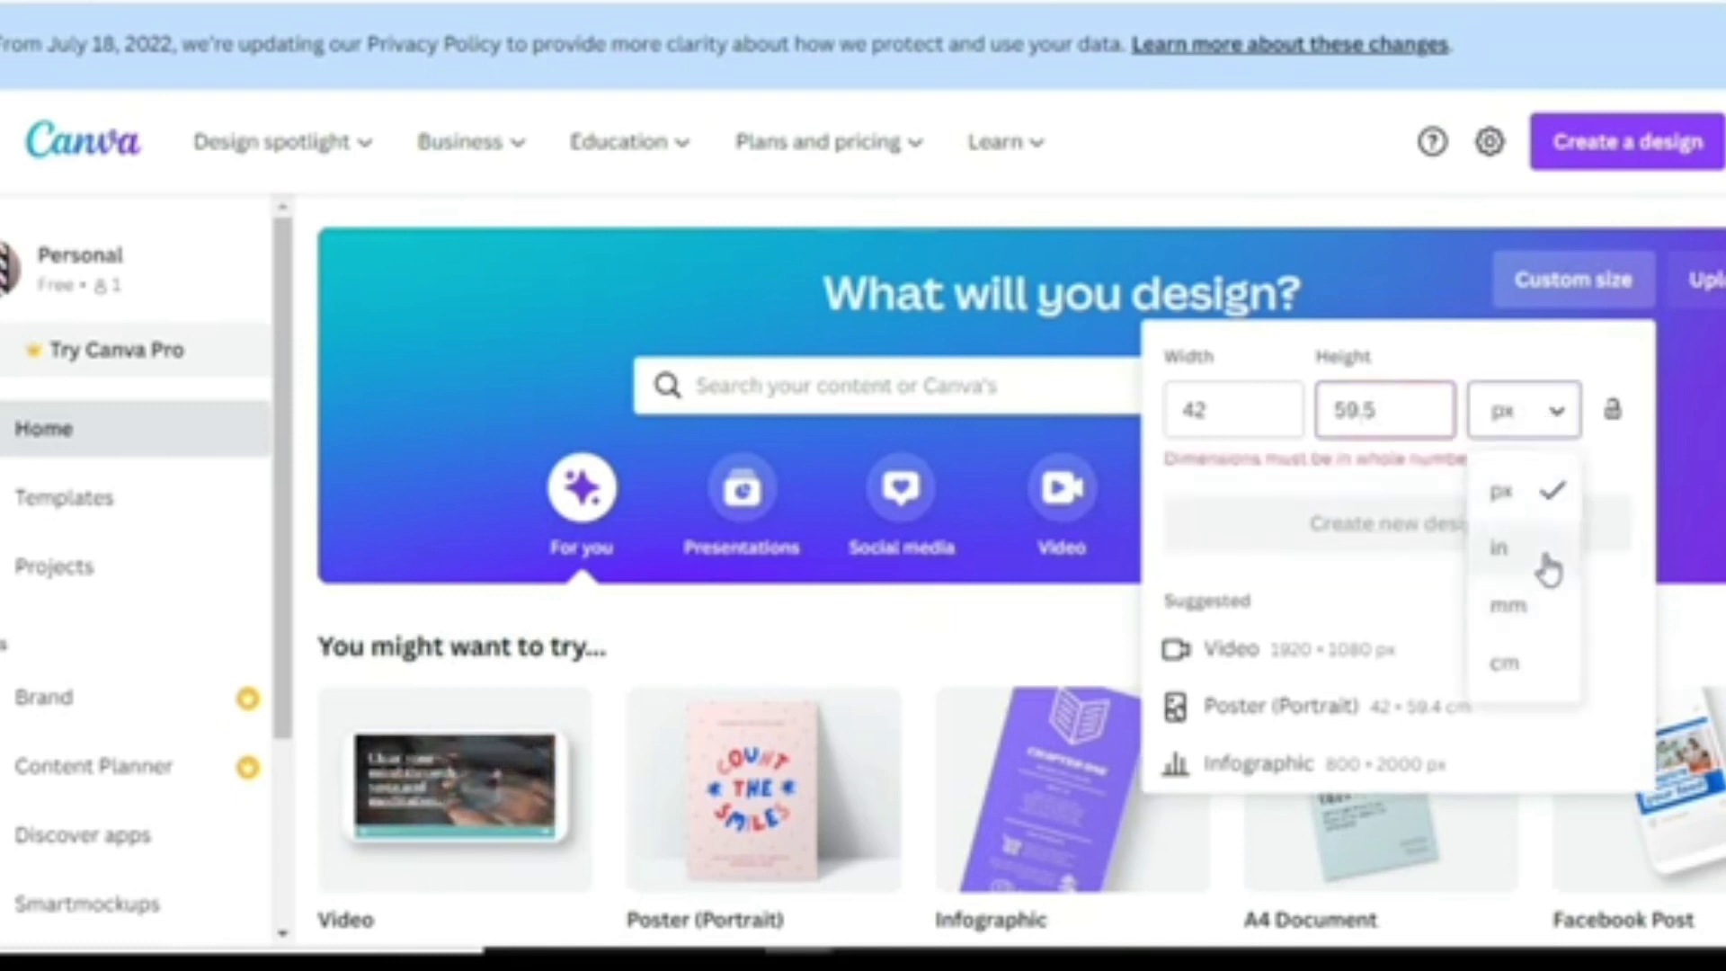
left_click(1535, 669)
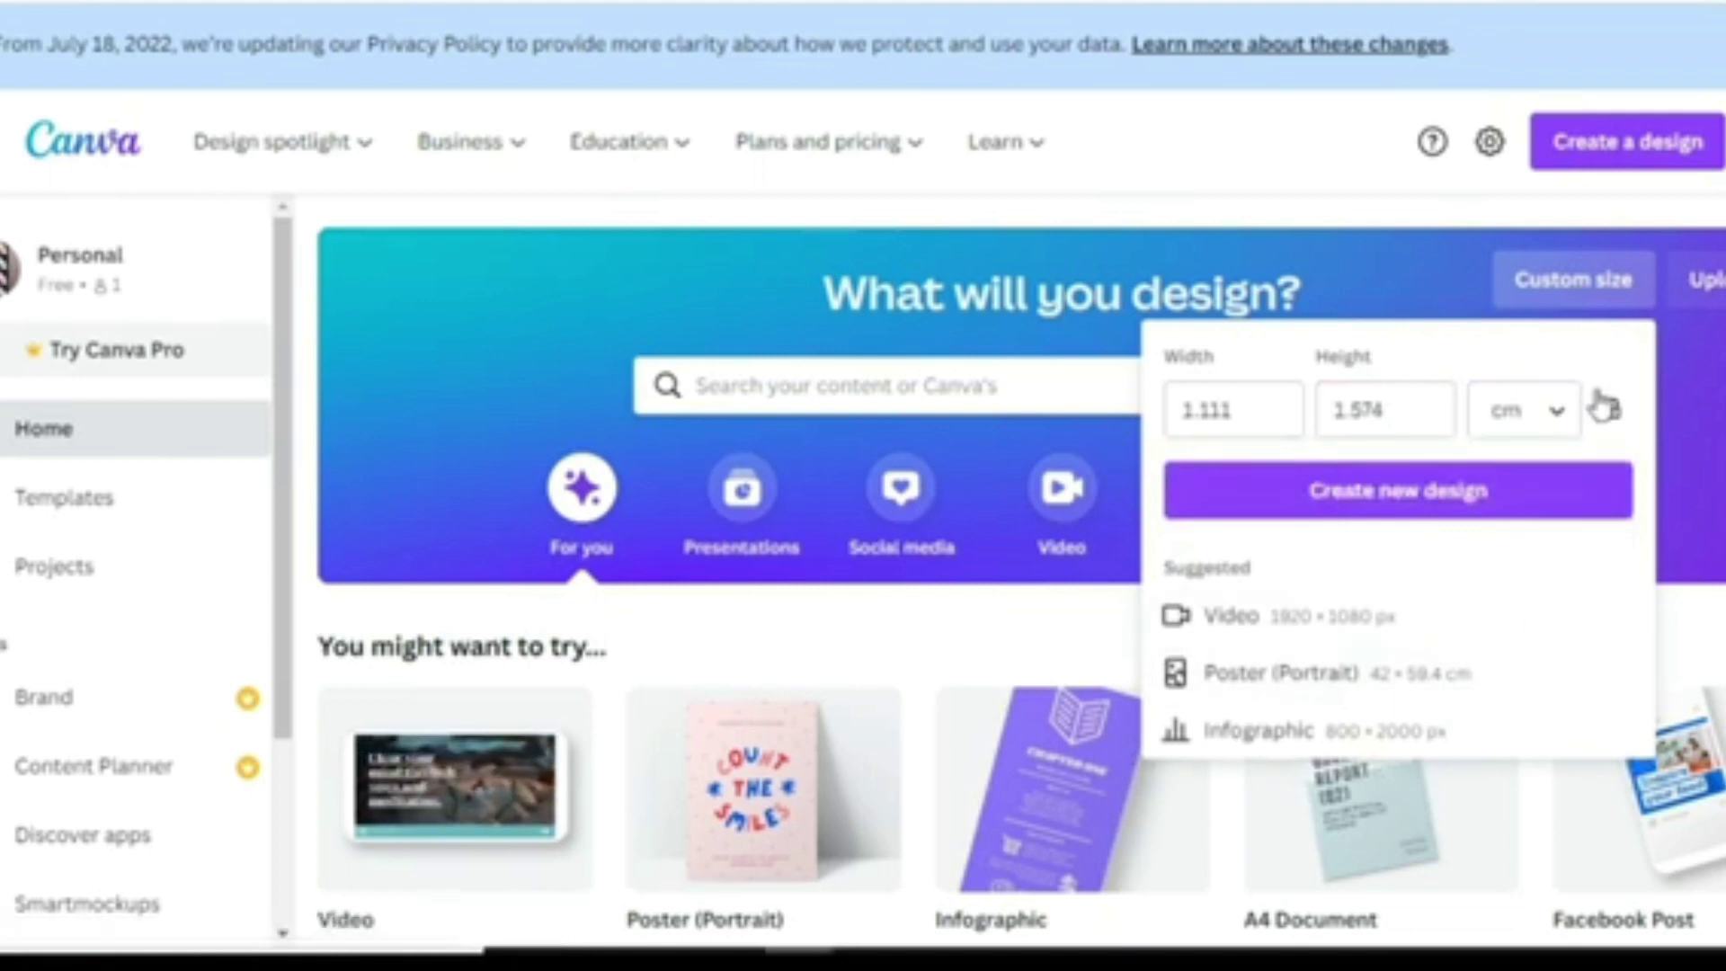
left_click(1373, 506)
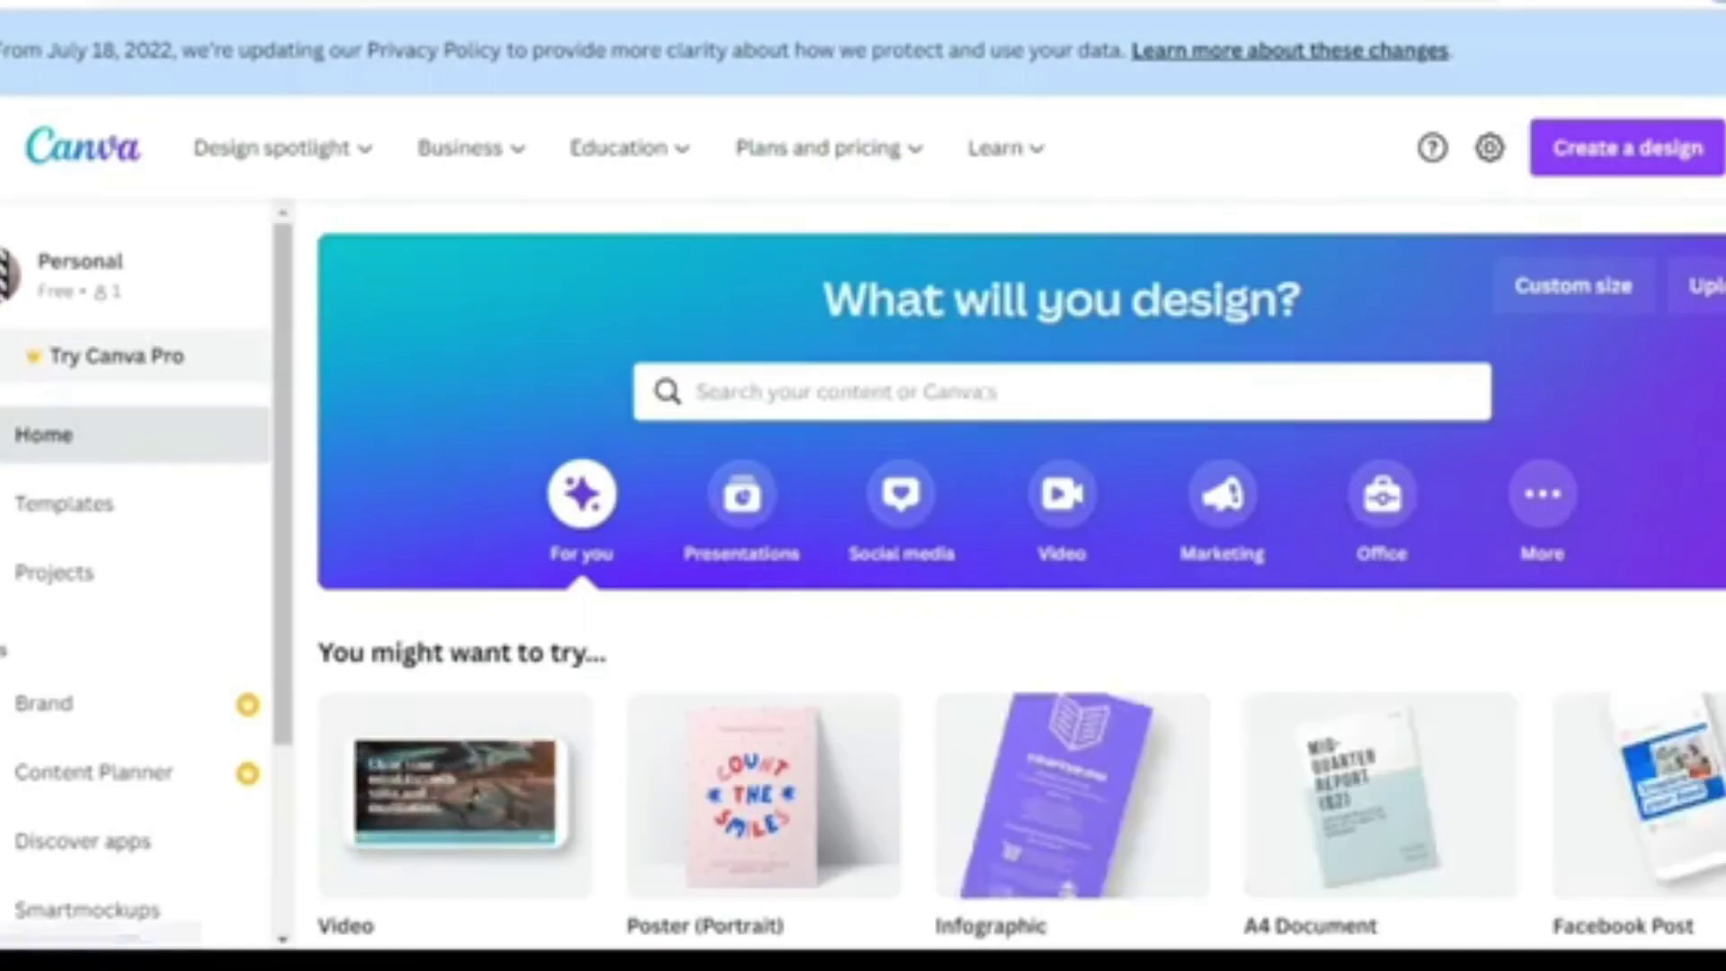
Step: Browse the suggested design types on the home page and create a blank Poster (Portrait) design
scroll(1020, 575, "down", 4)
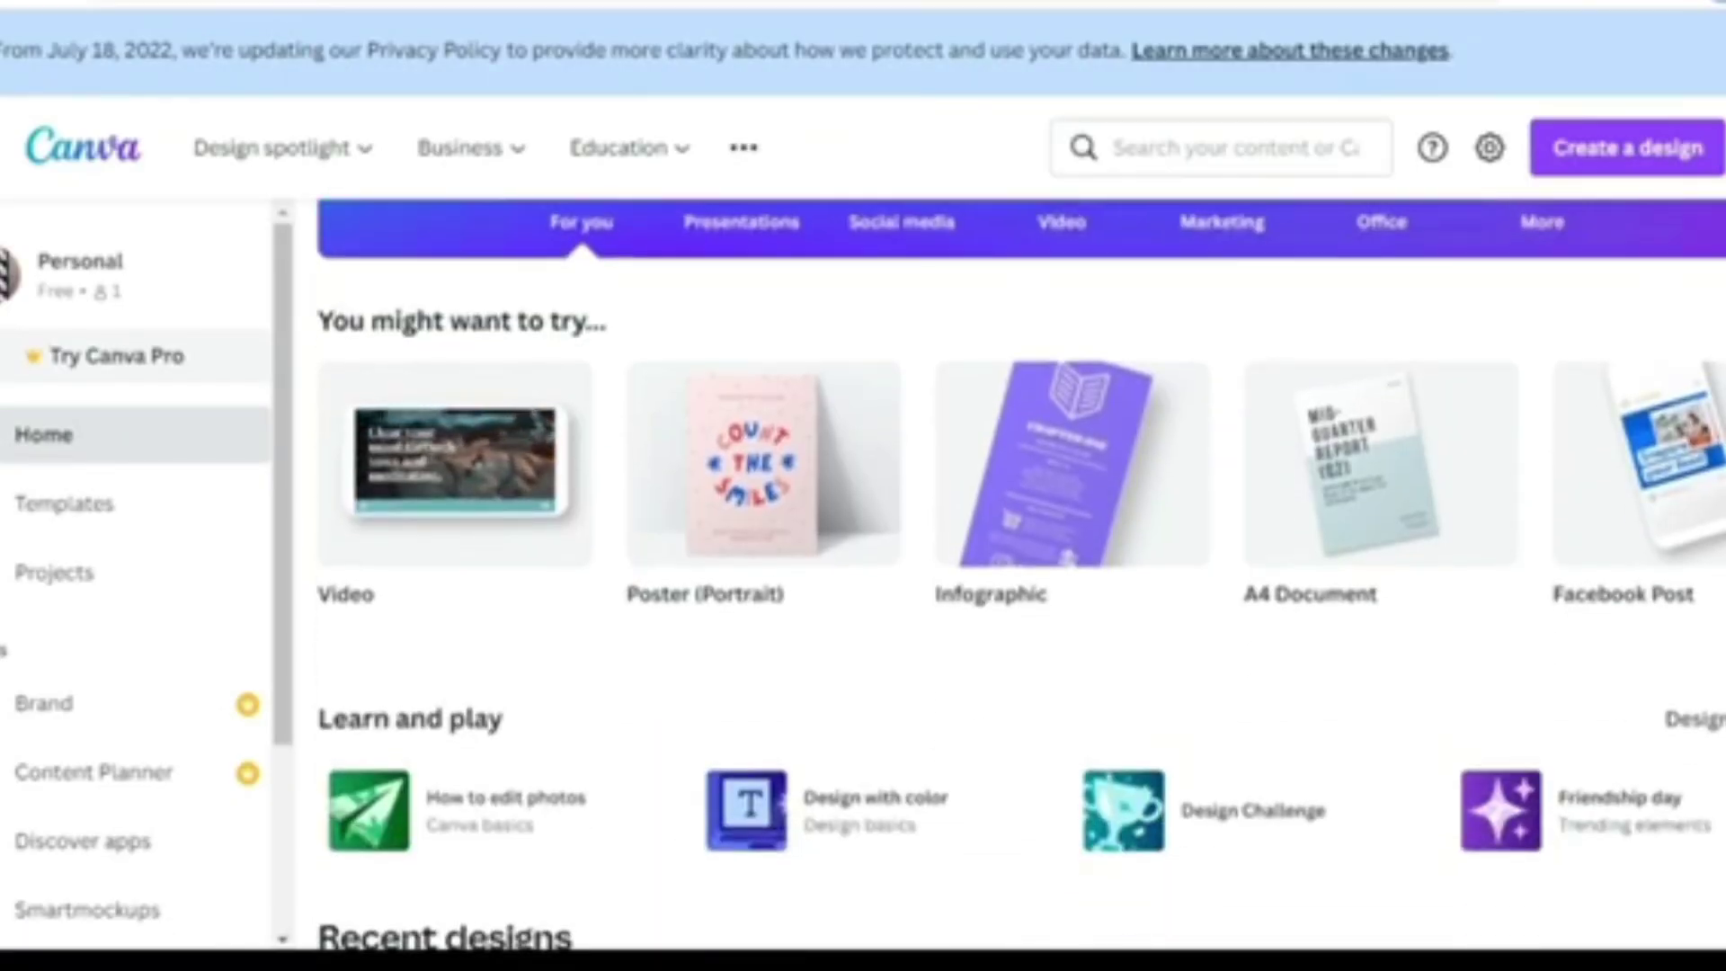
left_click(1699, 465)
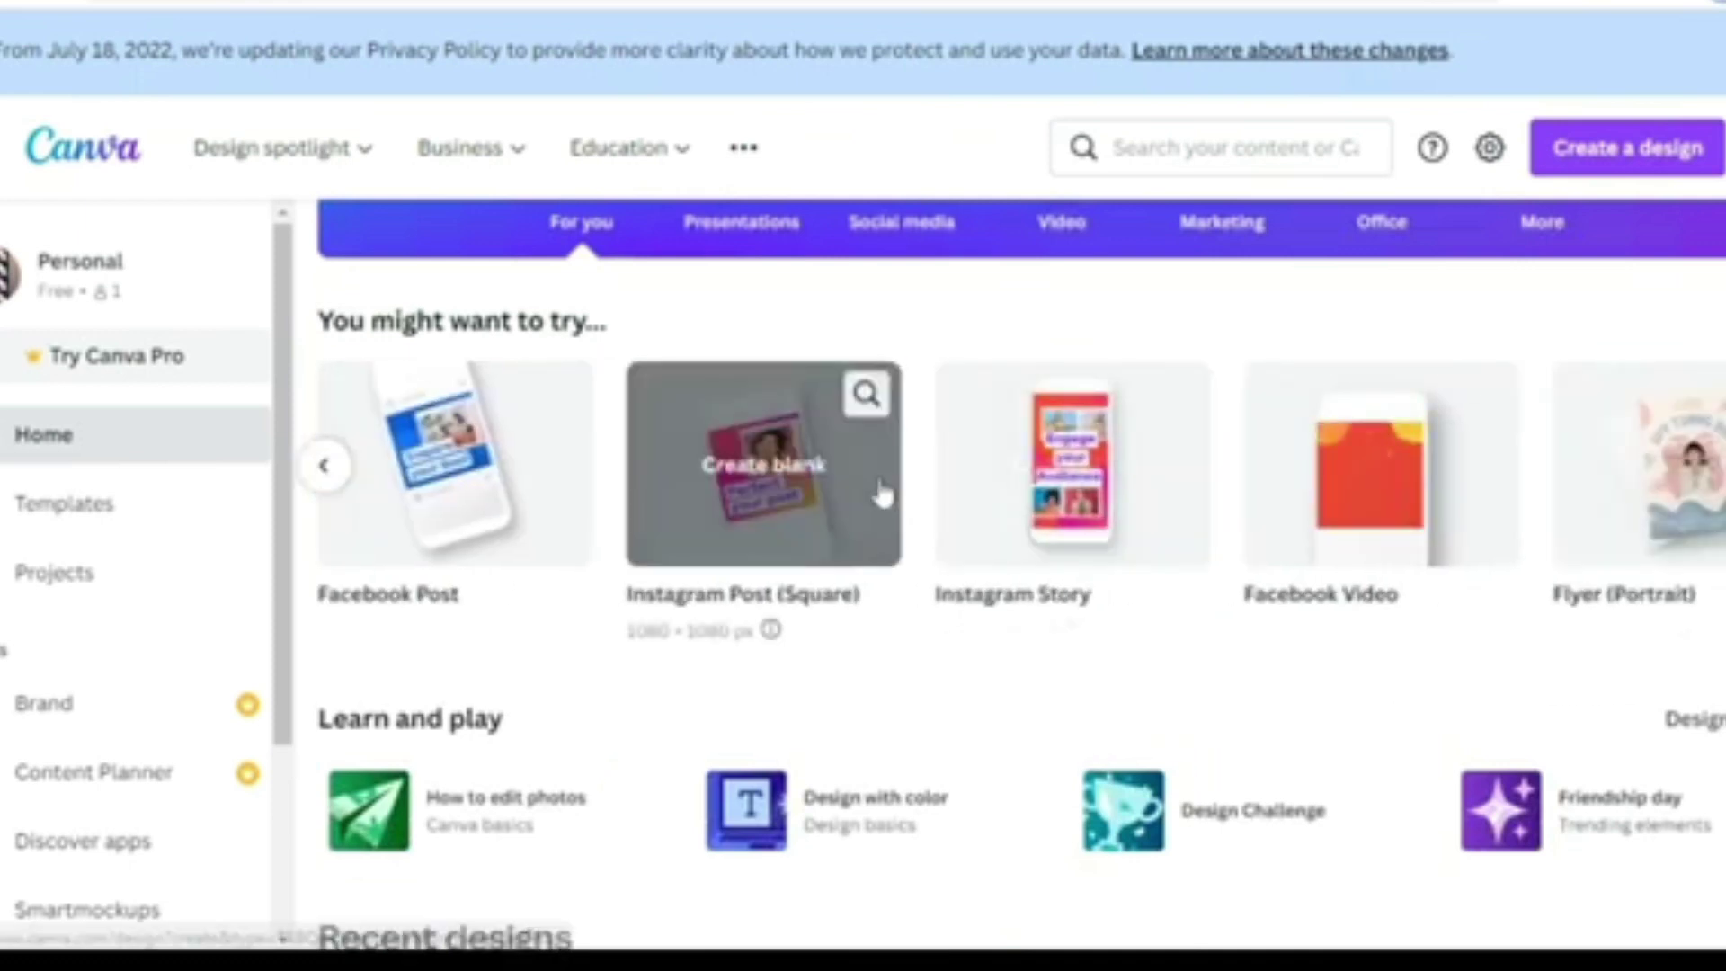
left_click(327, 465)
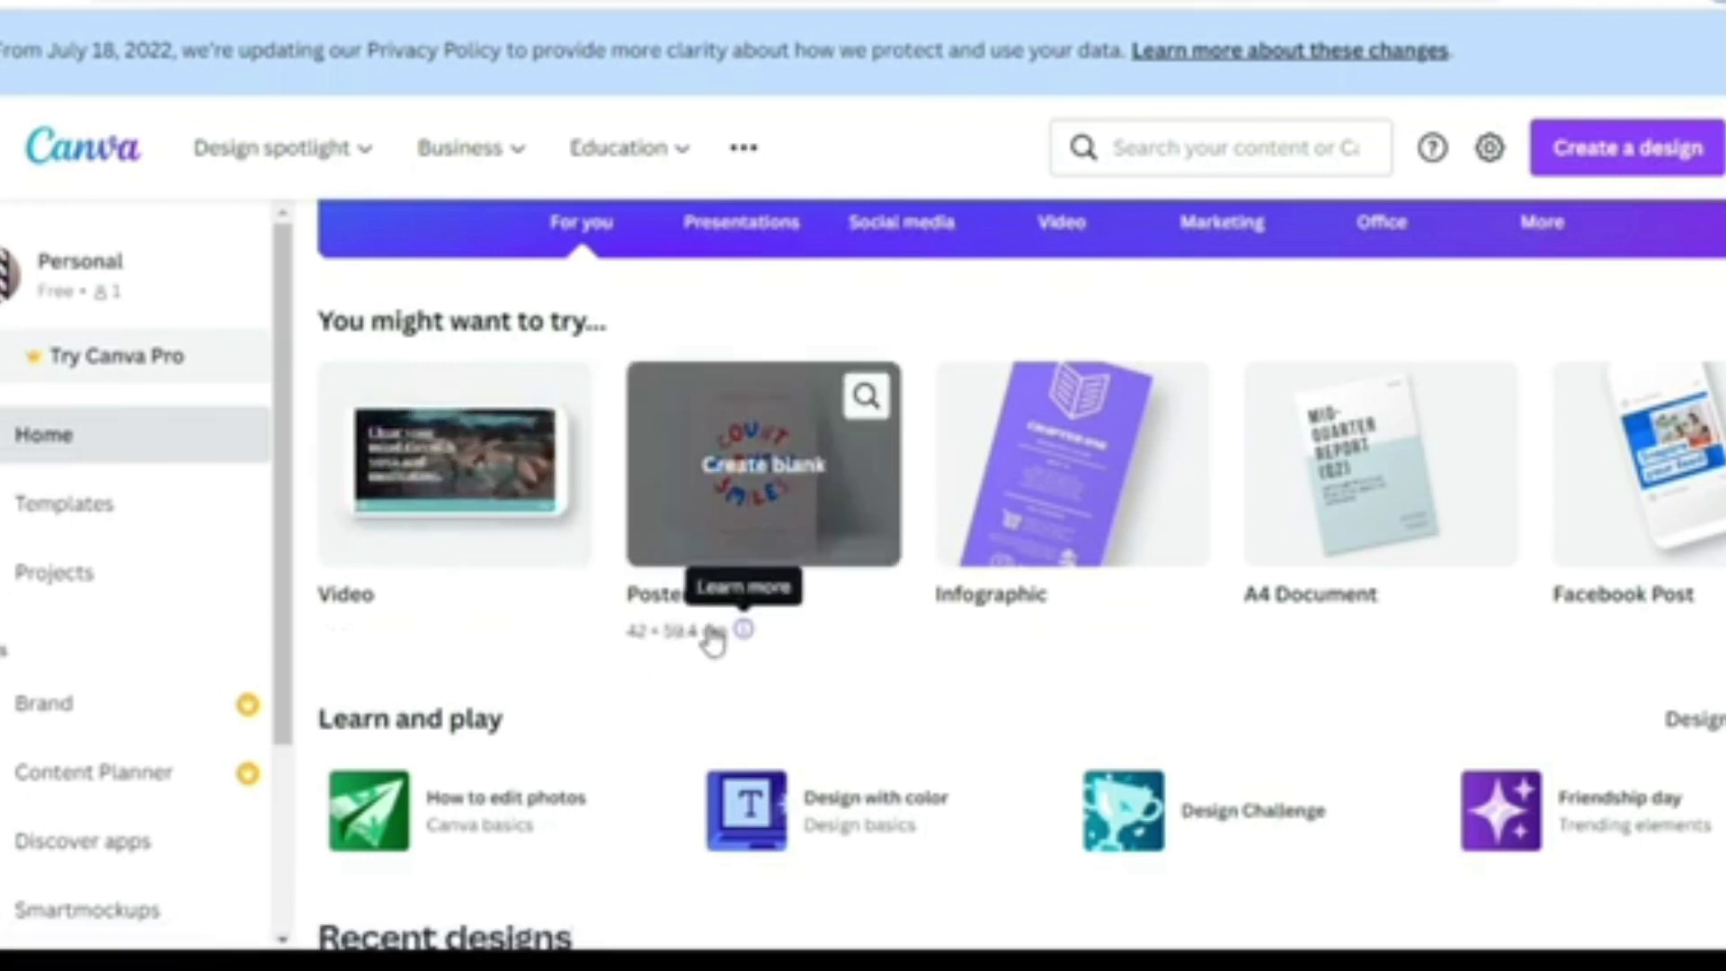
left_click(736, 539)
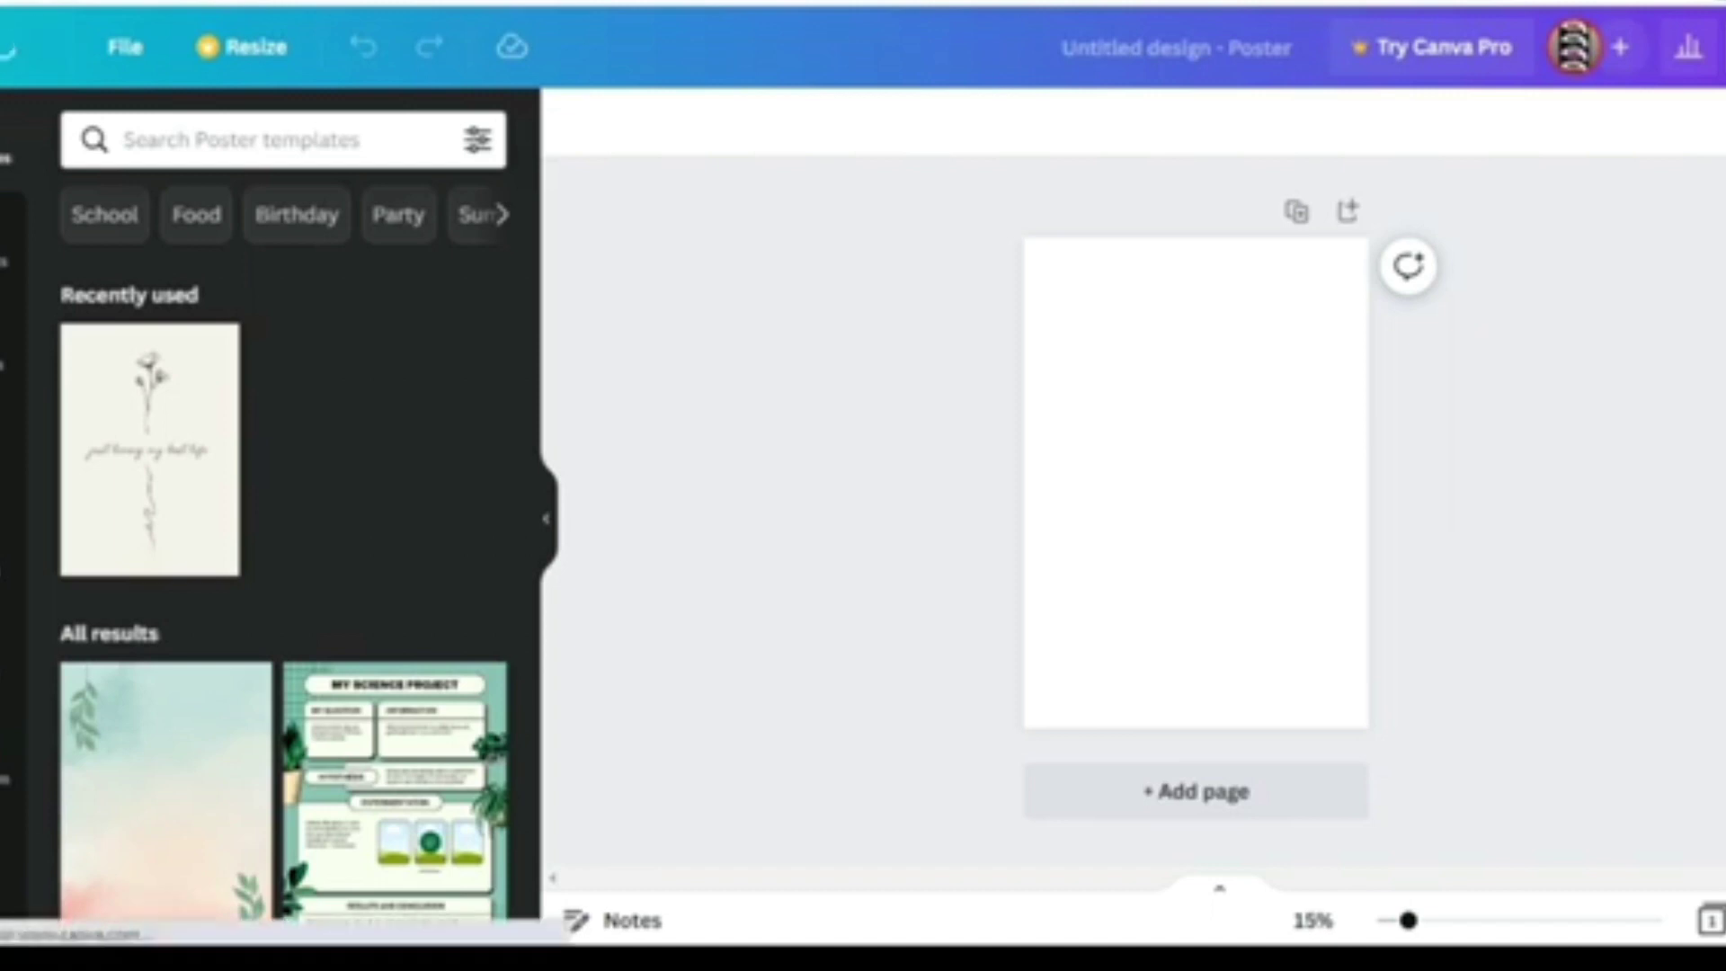
Step: Return to the home page and create a custom-size design of 1280 × 720 px
left_click(7, 47)
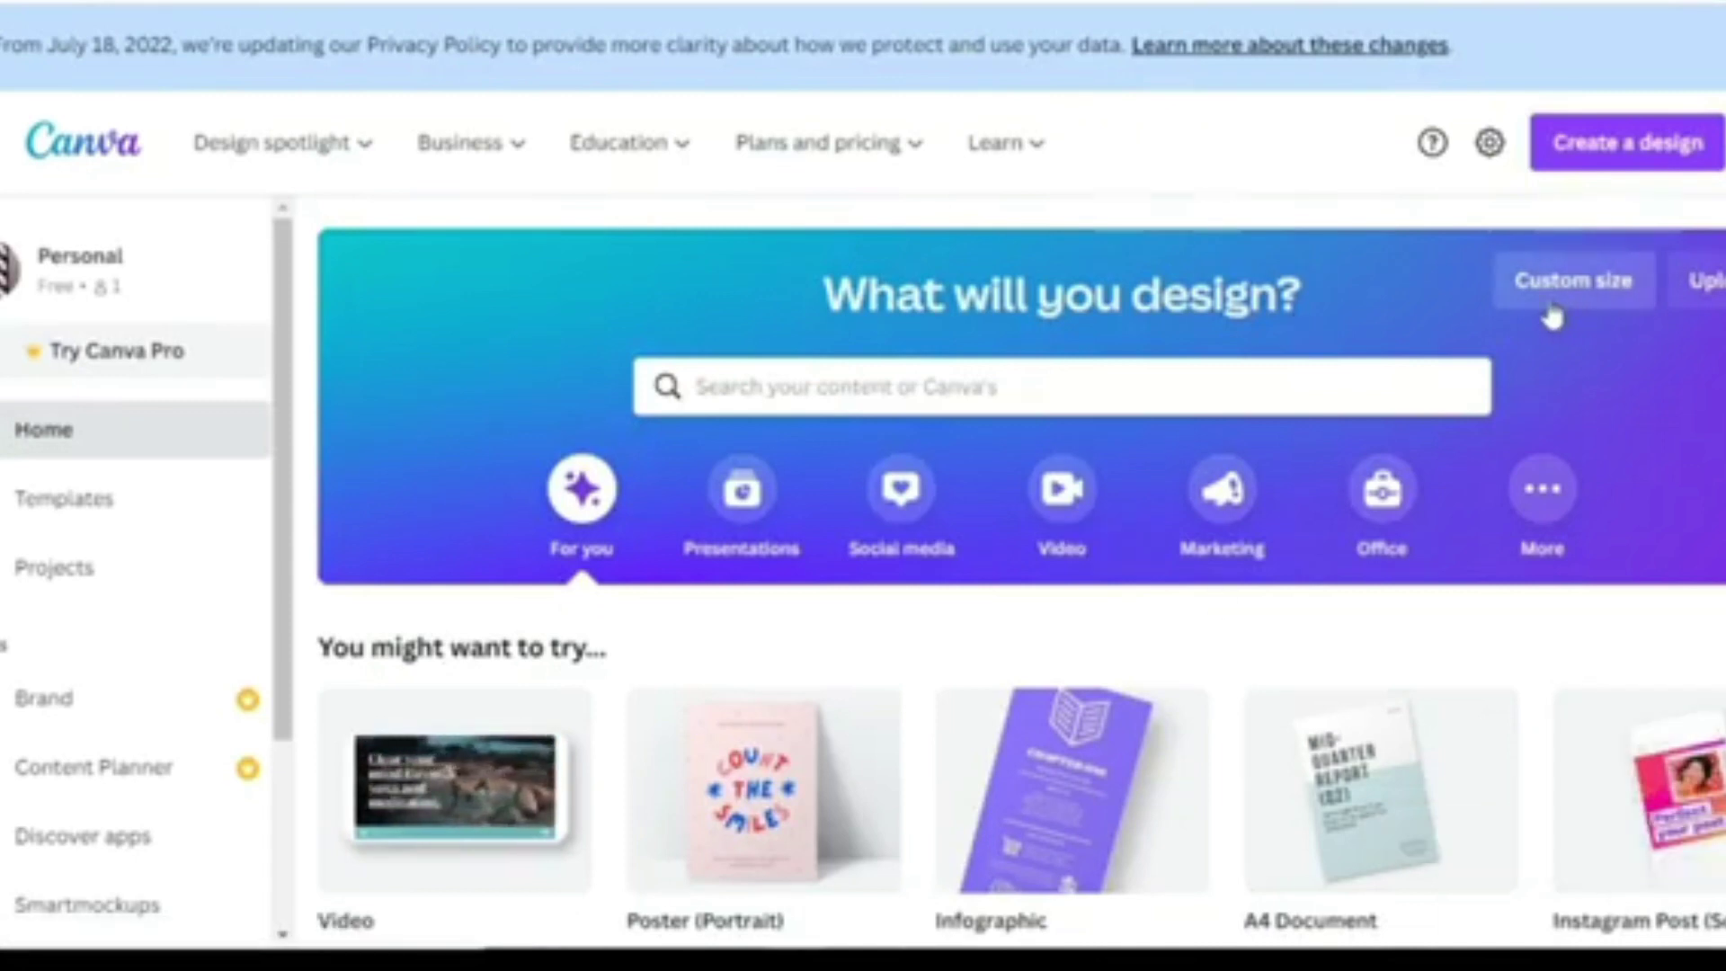
left_click(1546, 302)
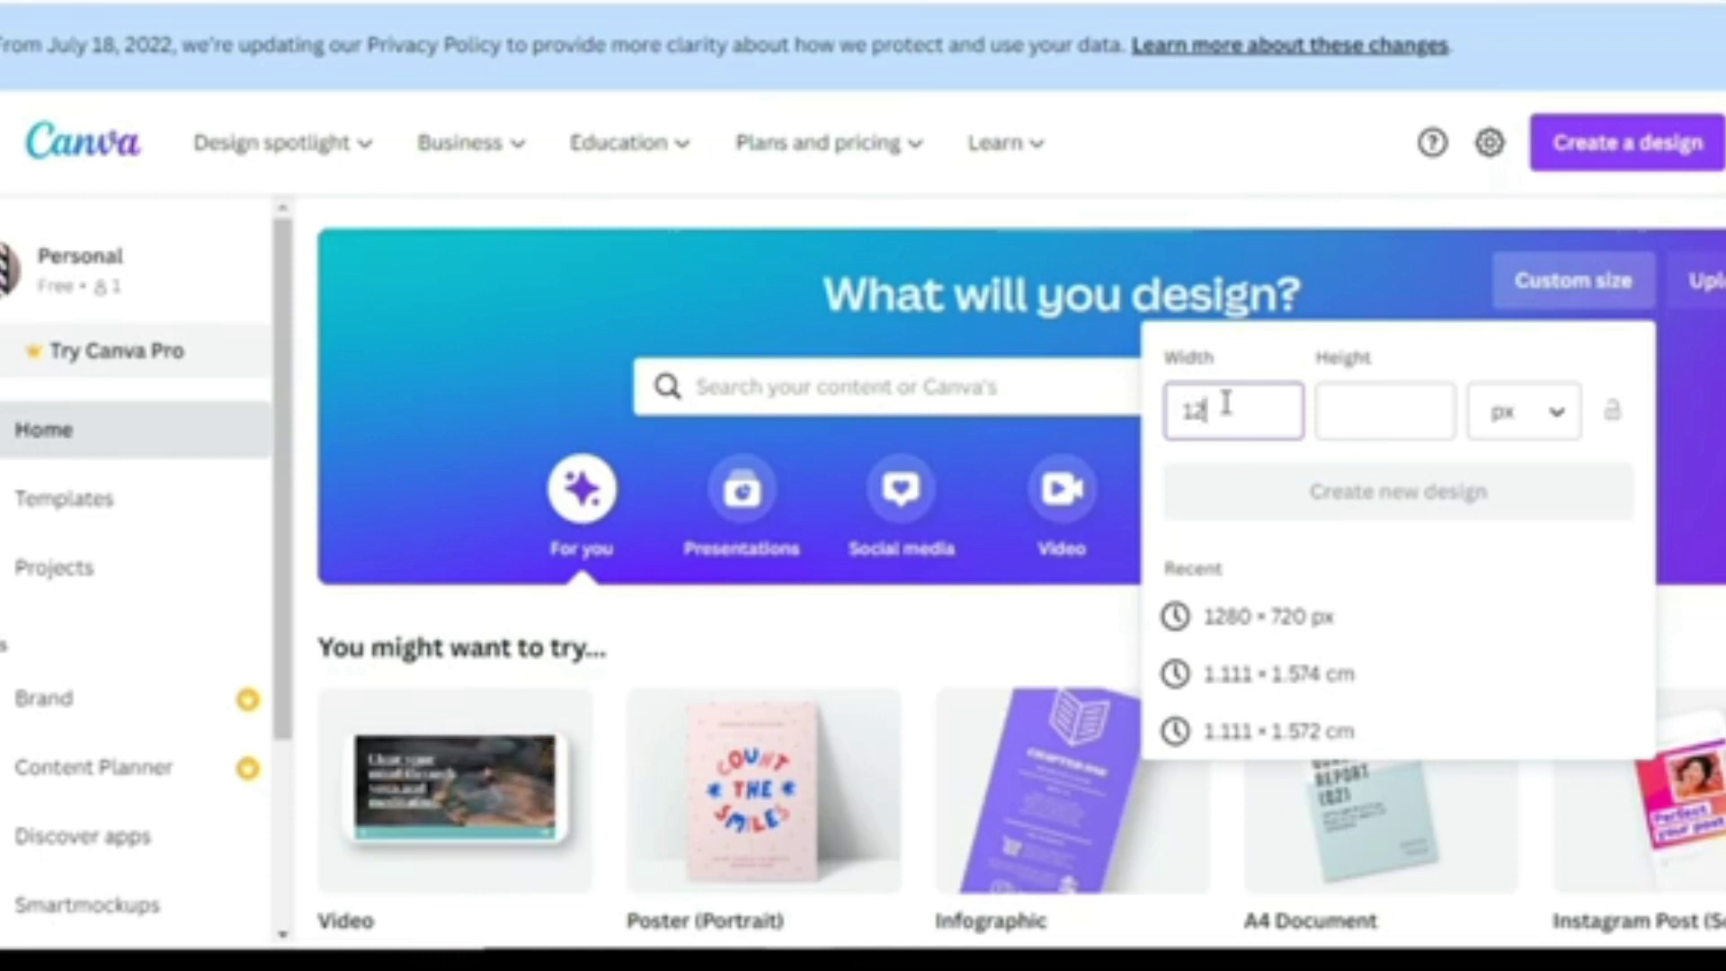
left_click(1384, 409)
type("720")
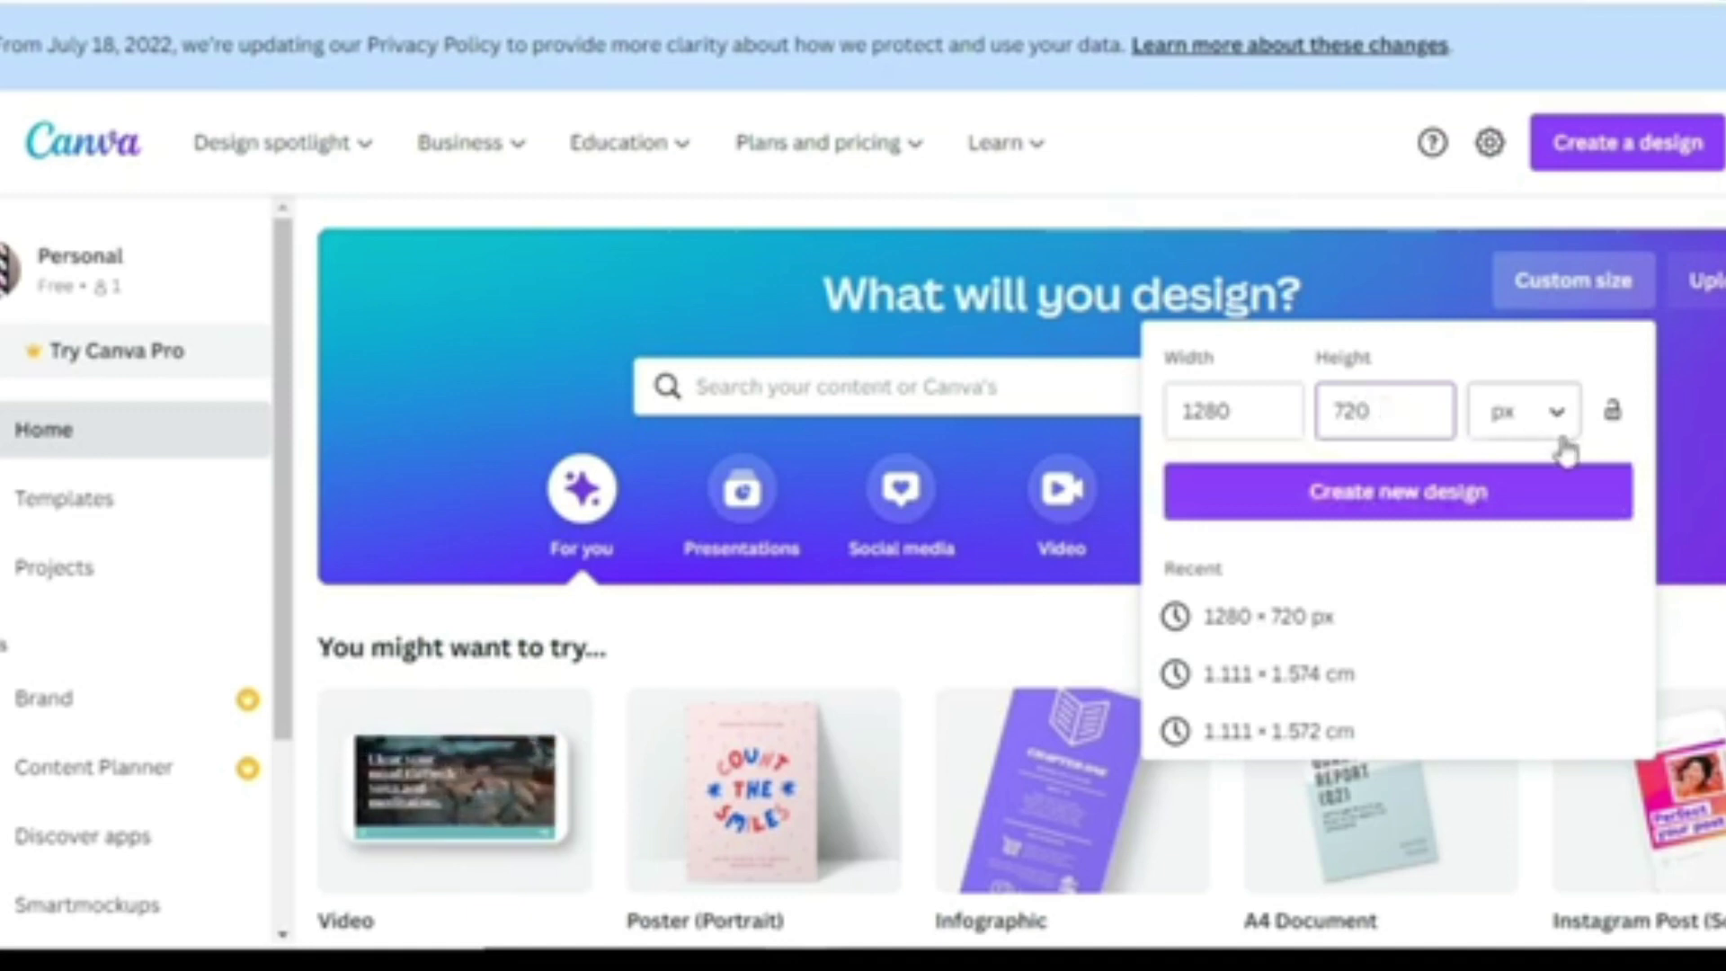
left_click(1456, 498)
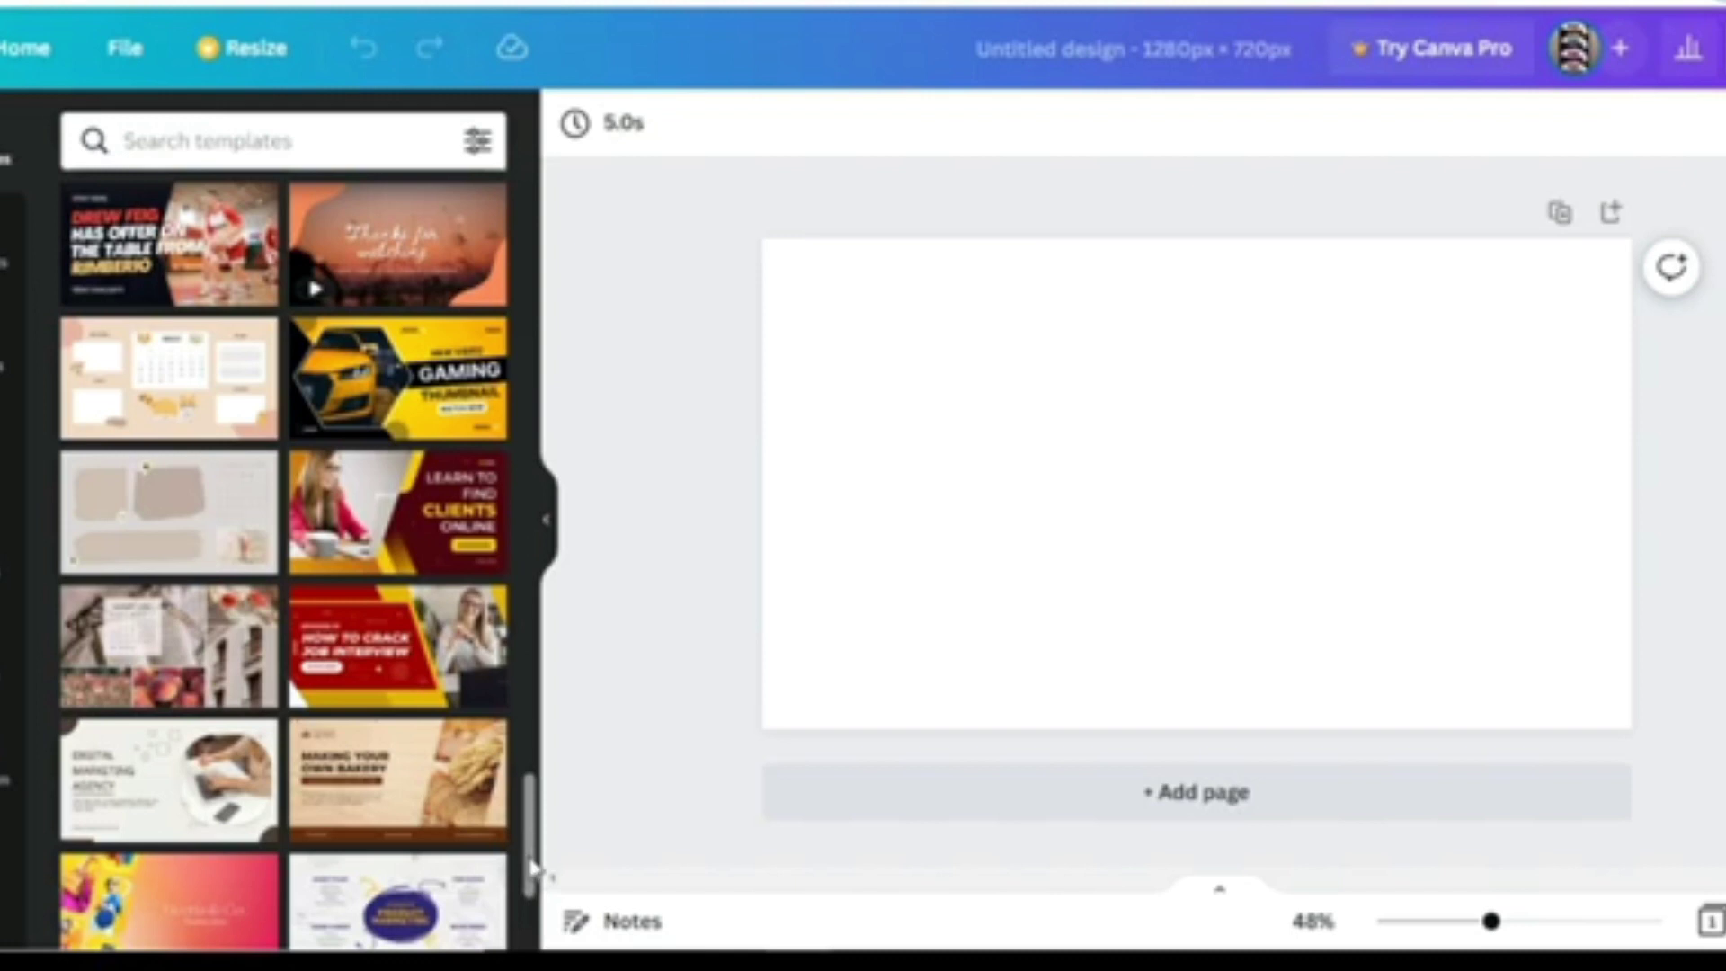
Step: Apply the red and yellow "How to Crack Job Interview" template to the blank page and check its individual shapes
left_click(392, 692)
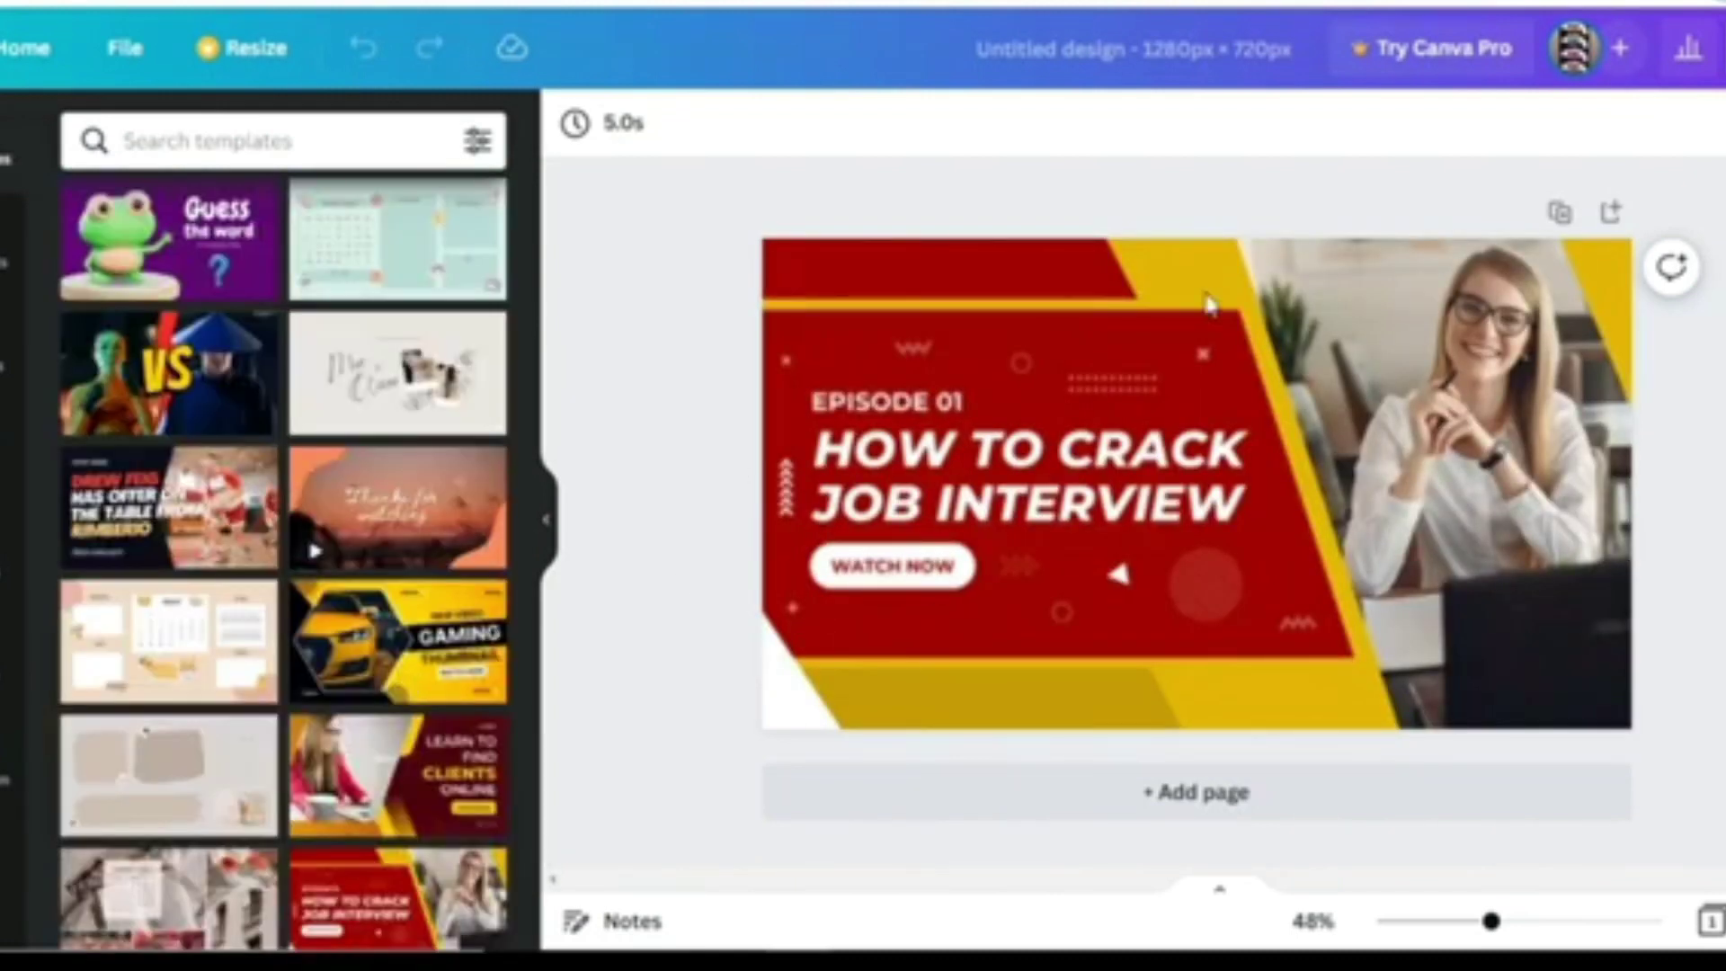
left_click(1164, 336)
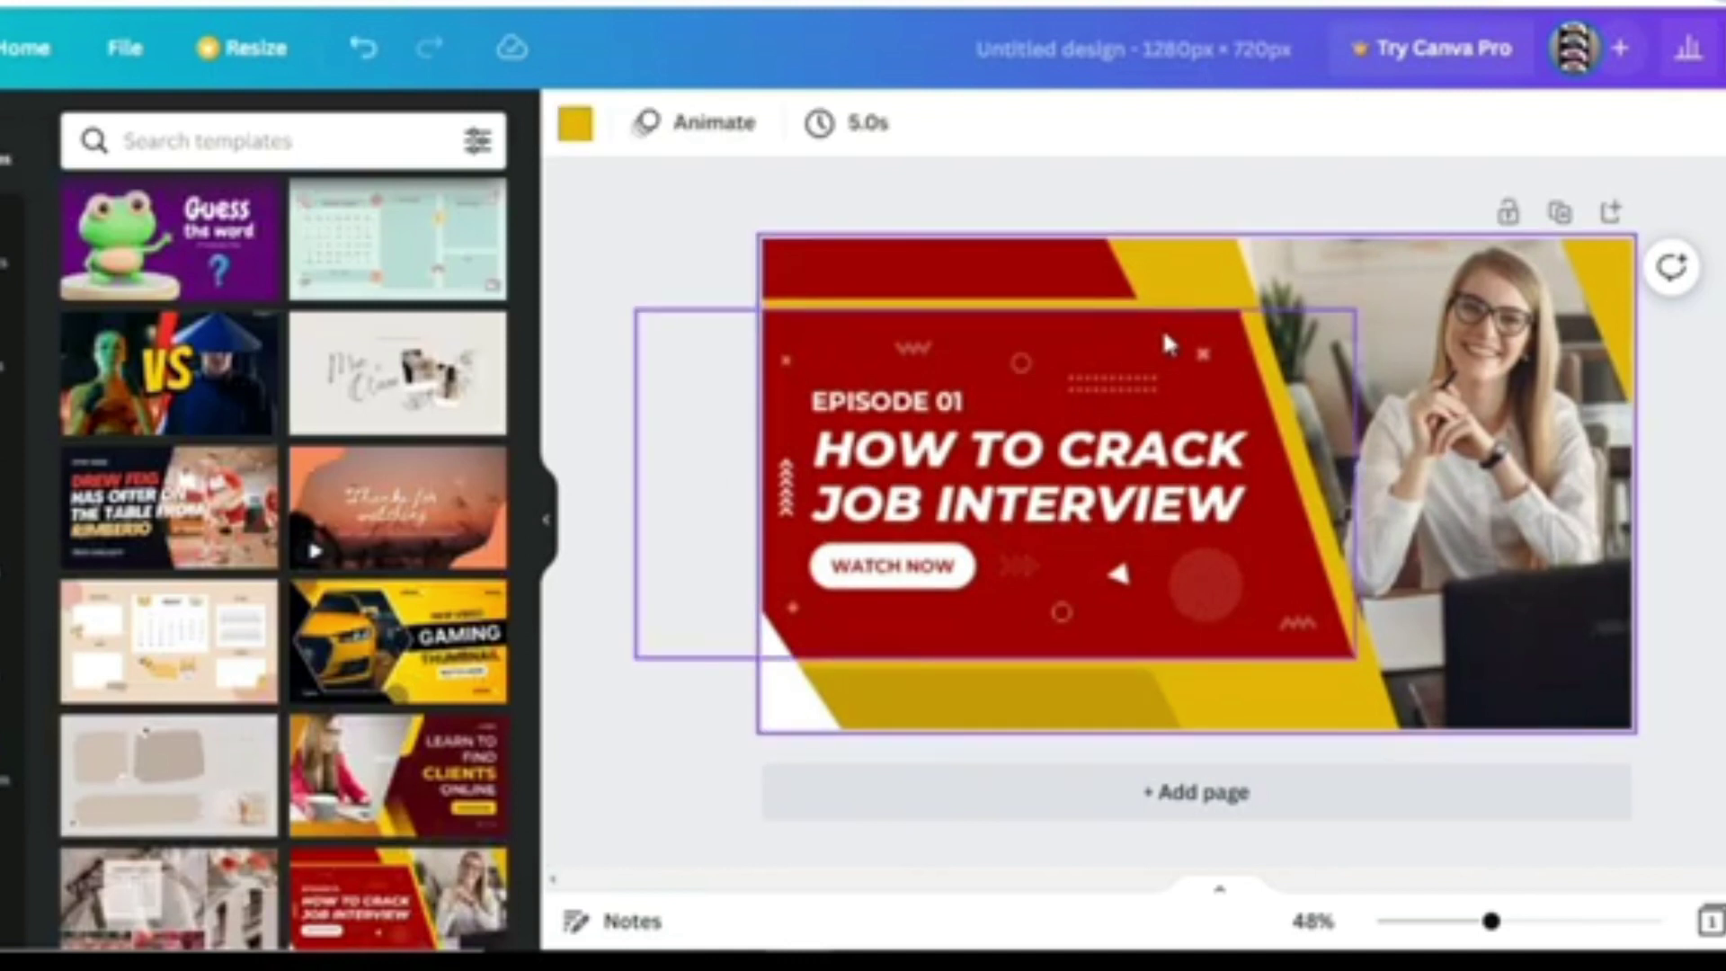
left_click(933, 277)
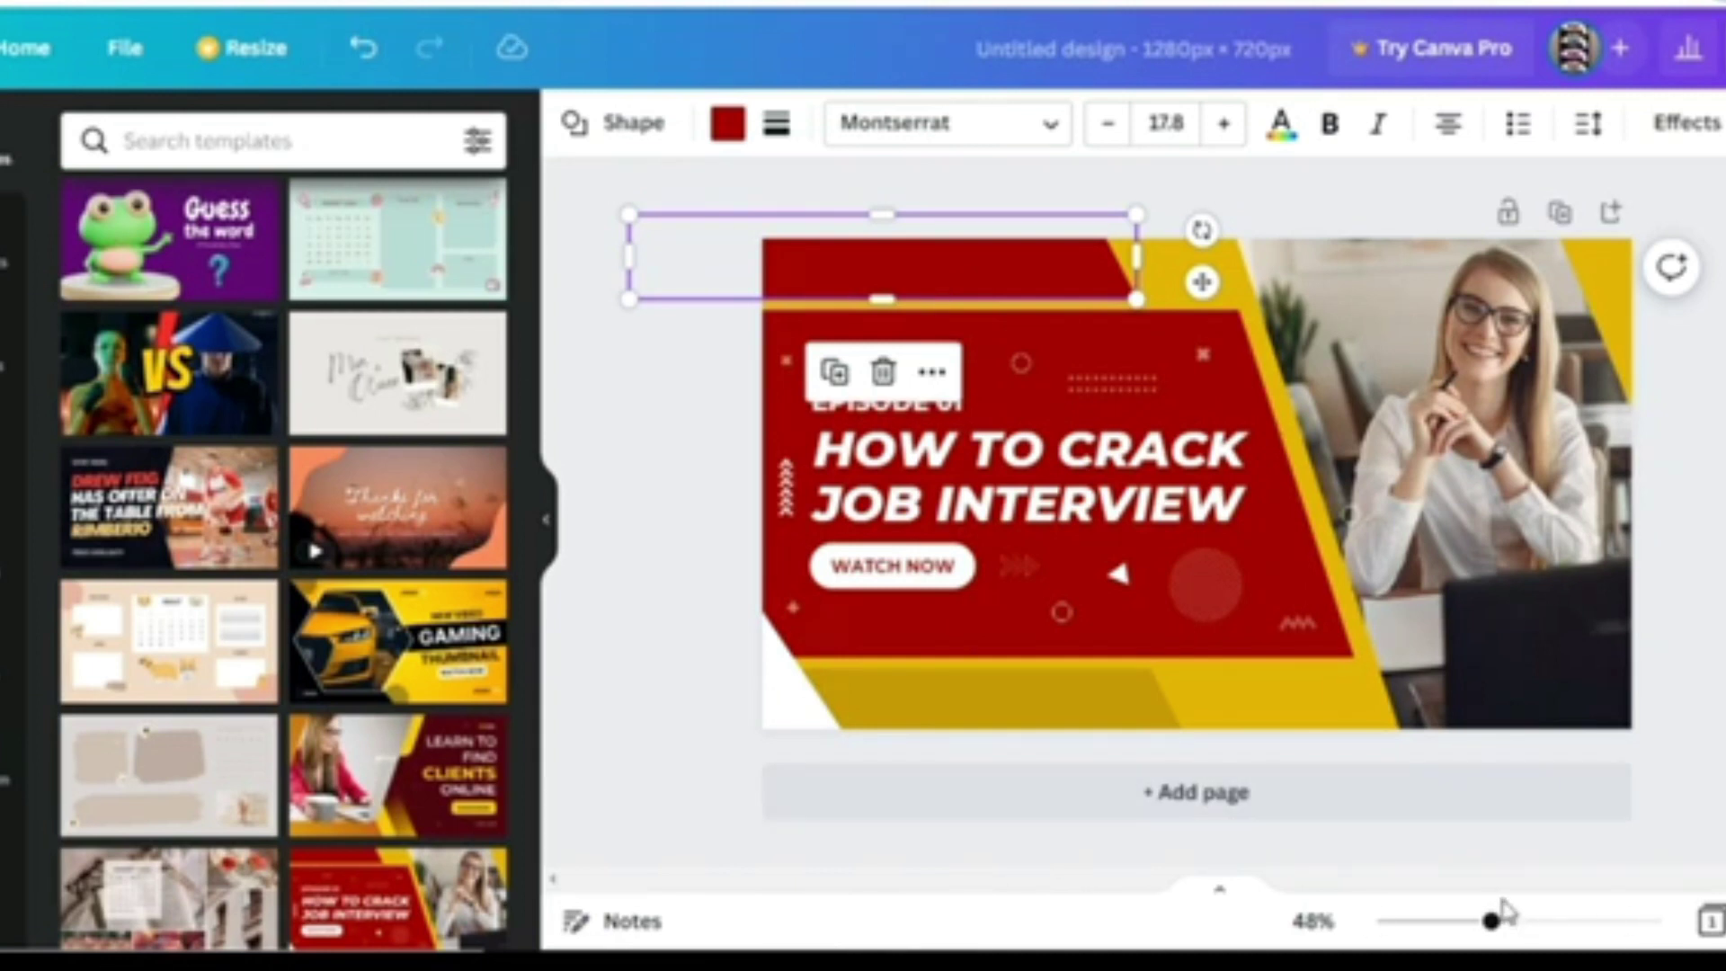
key("Escape")
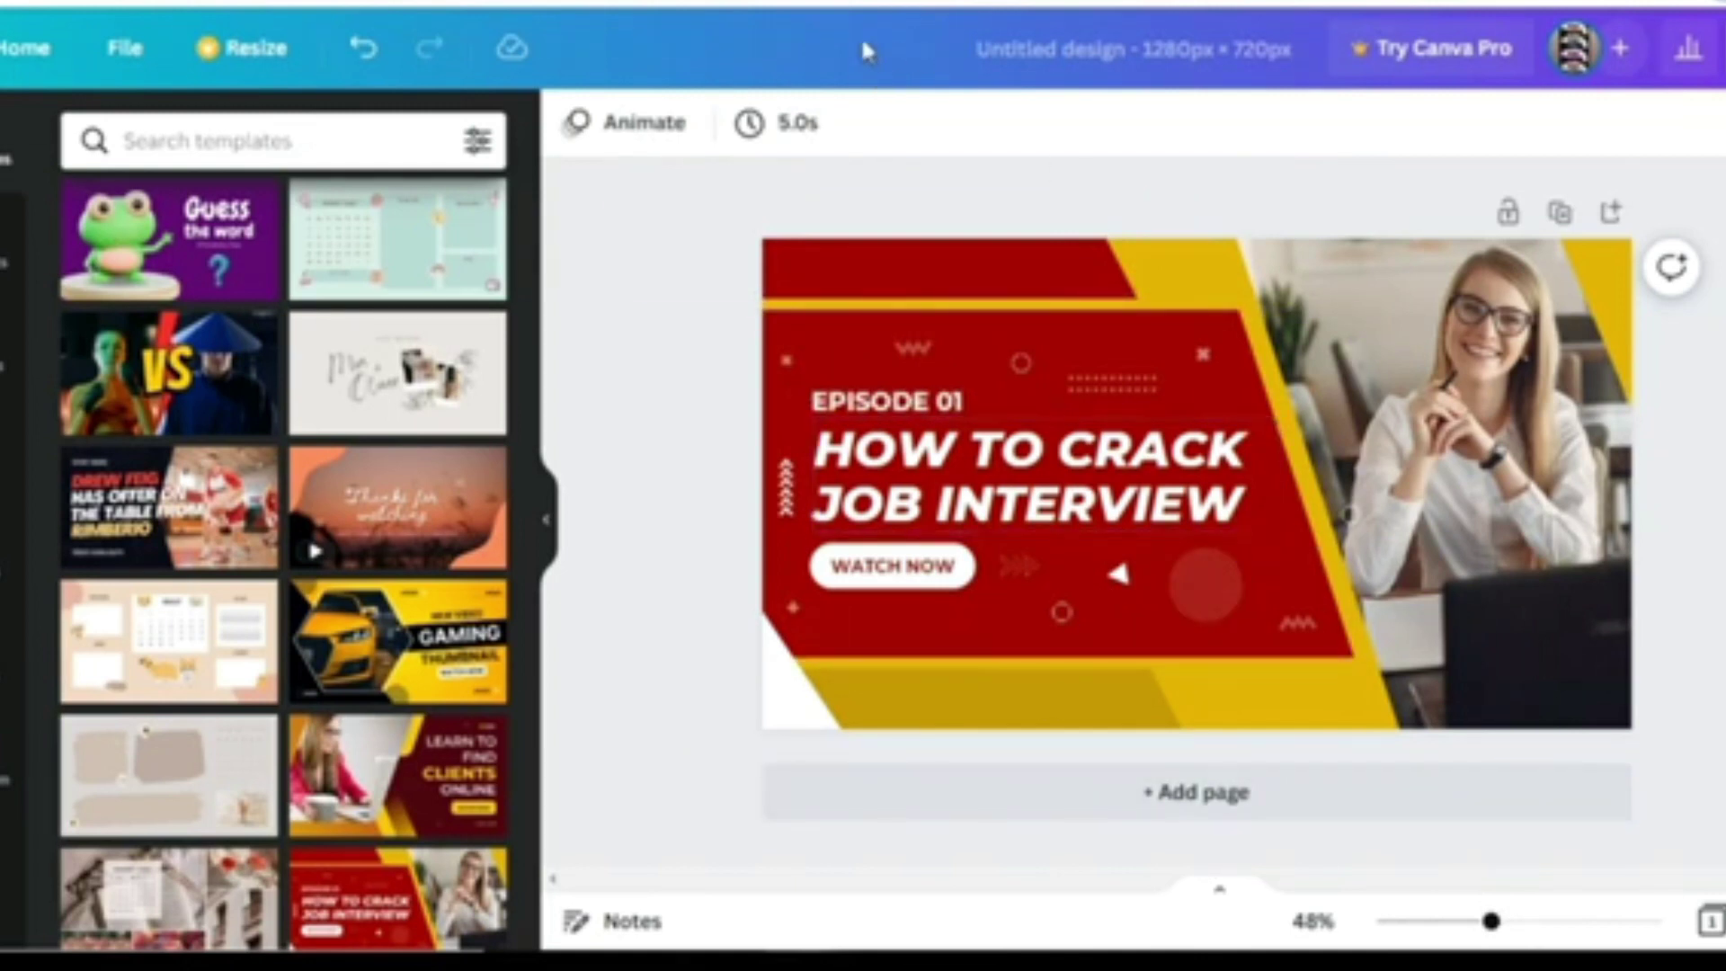
Step: Recolor the template's upper red band, main title panel and lower dark yellow band with the default purple
left_click(947, 297)
left_click(727, 123)
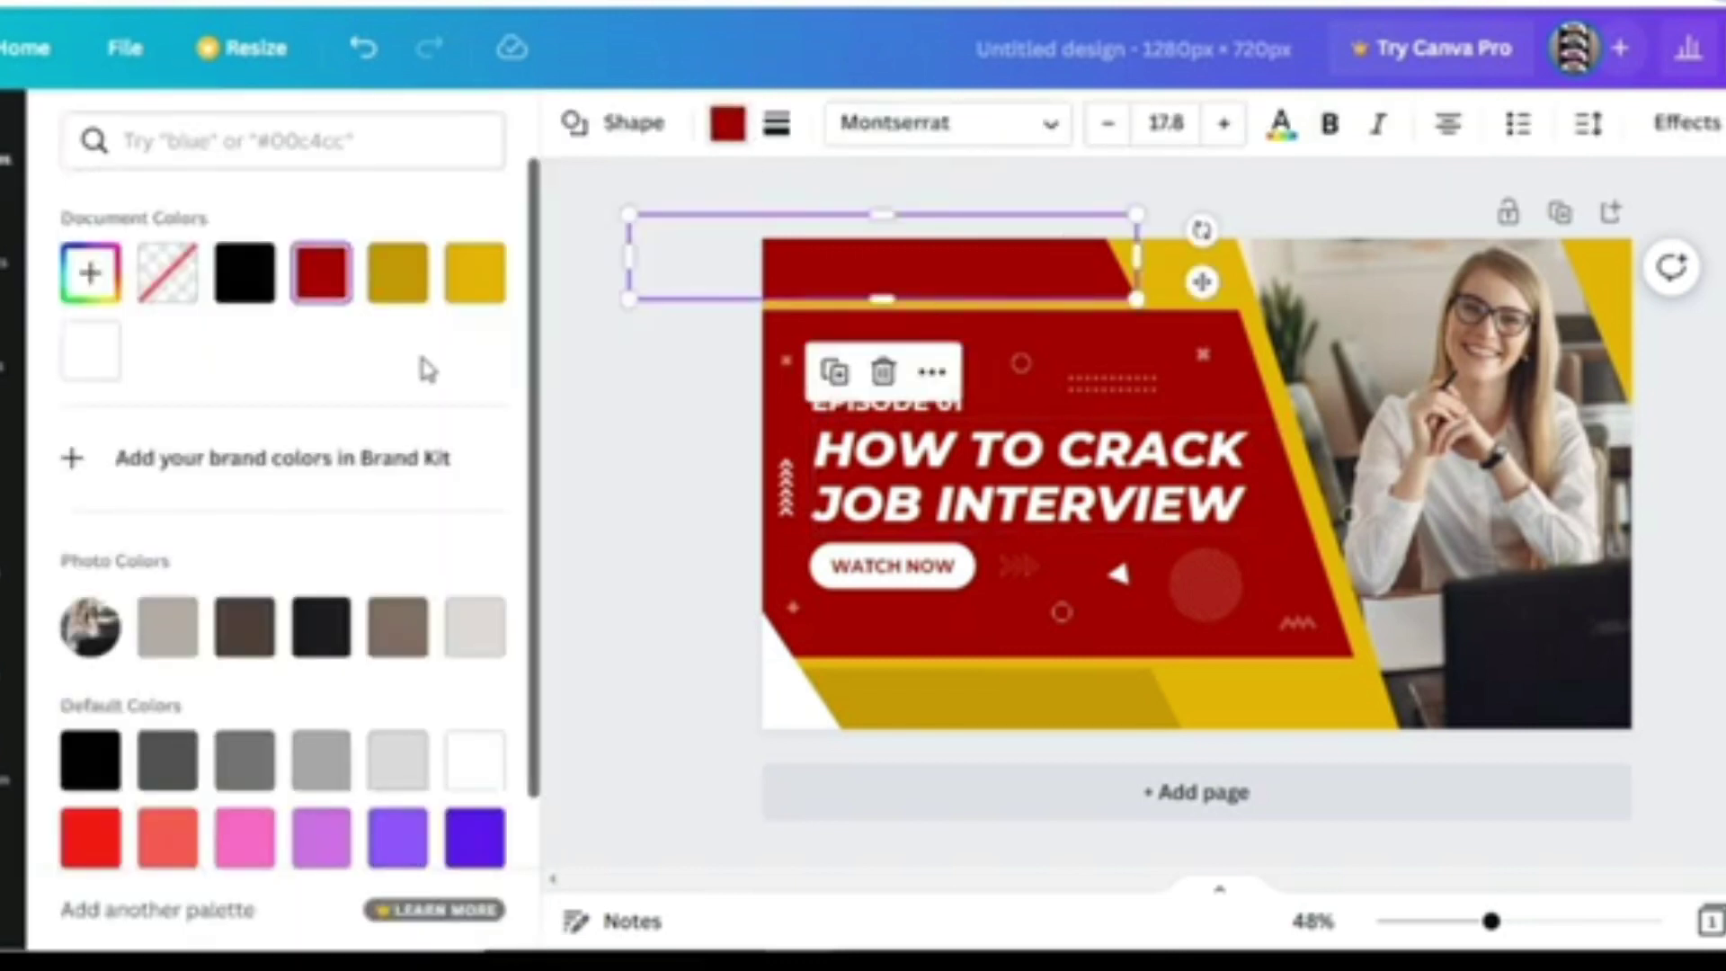
left_click(476, 838)
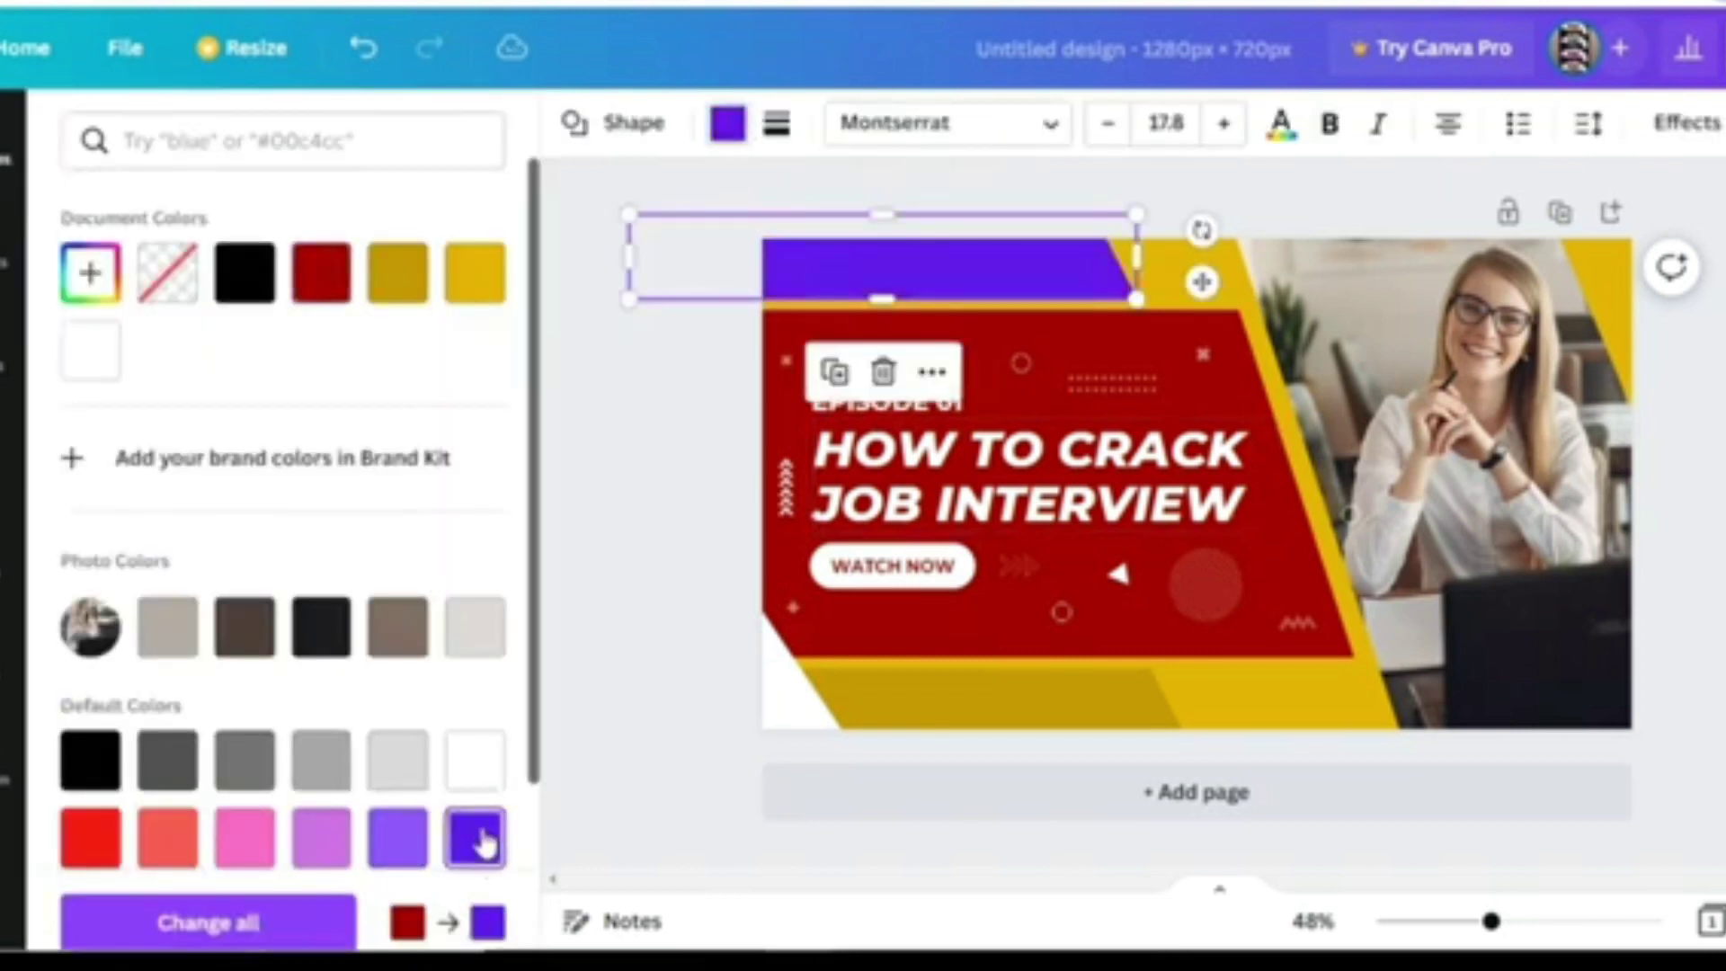
left_click(1010, 588)
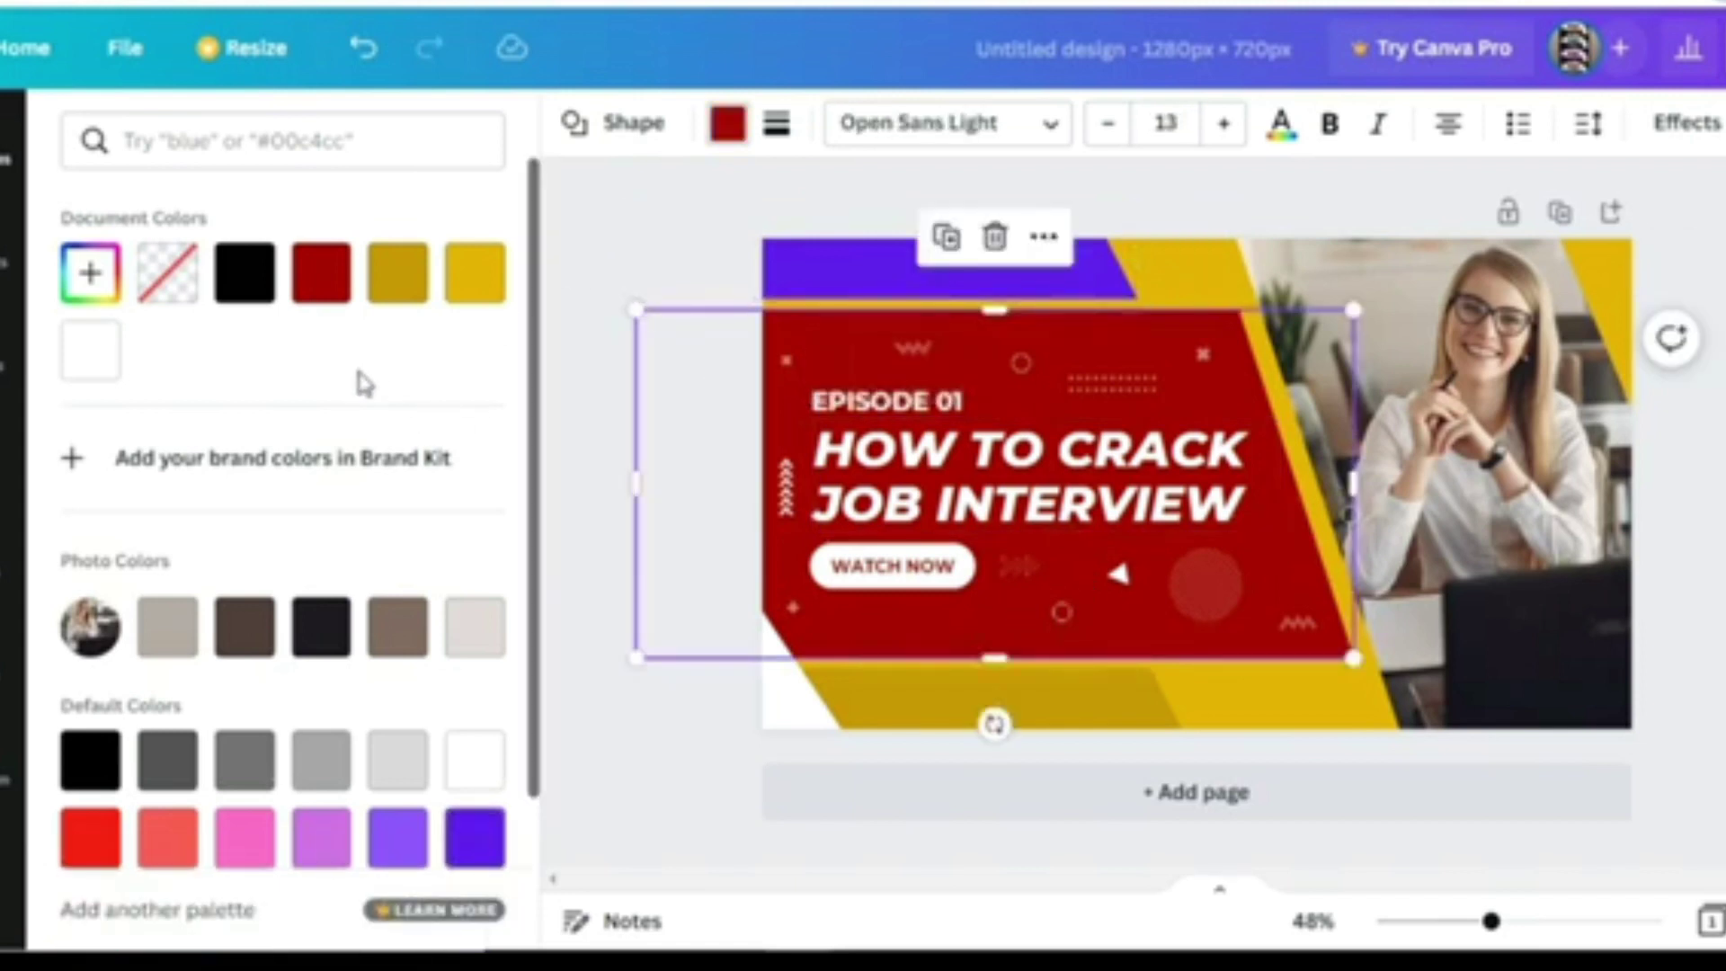
left_click(492, 840)
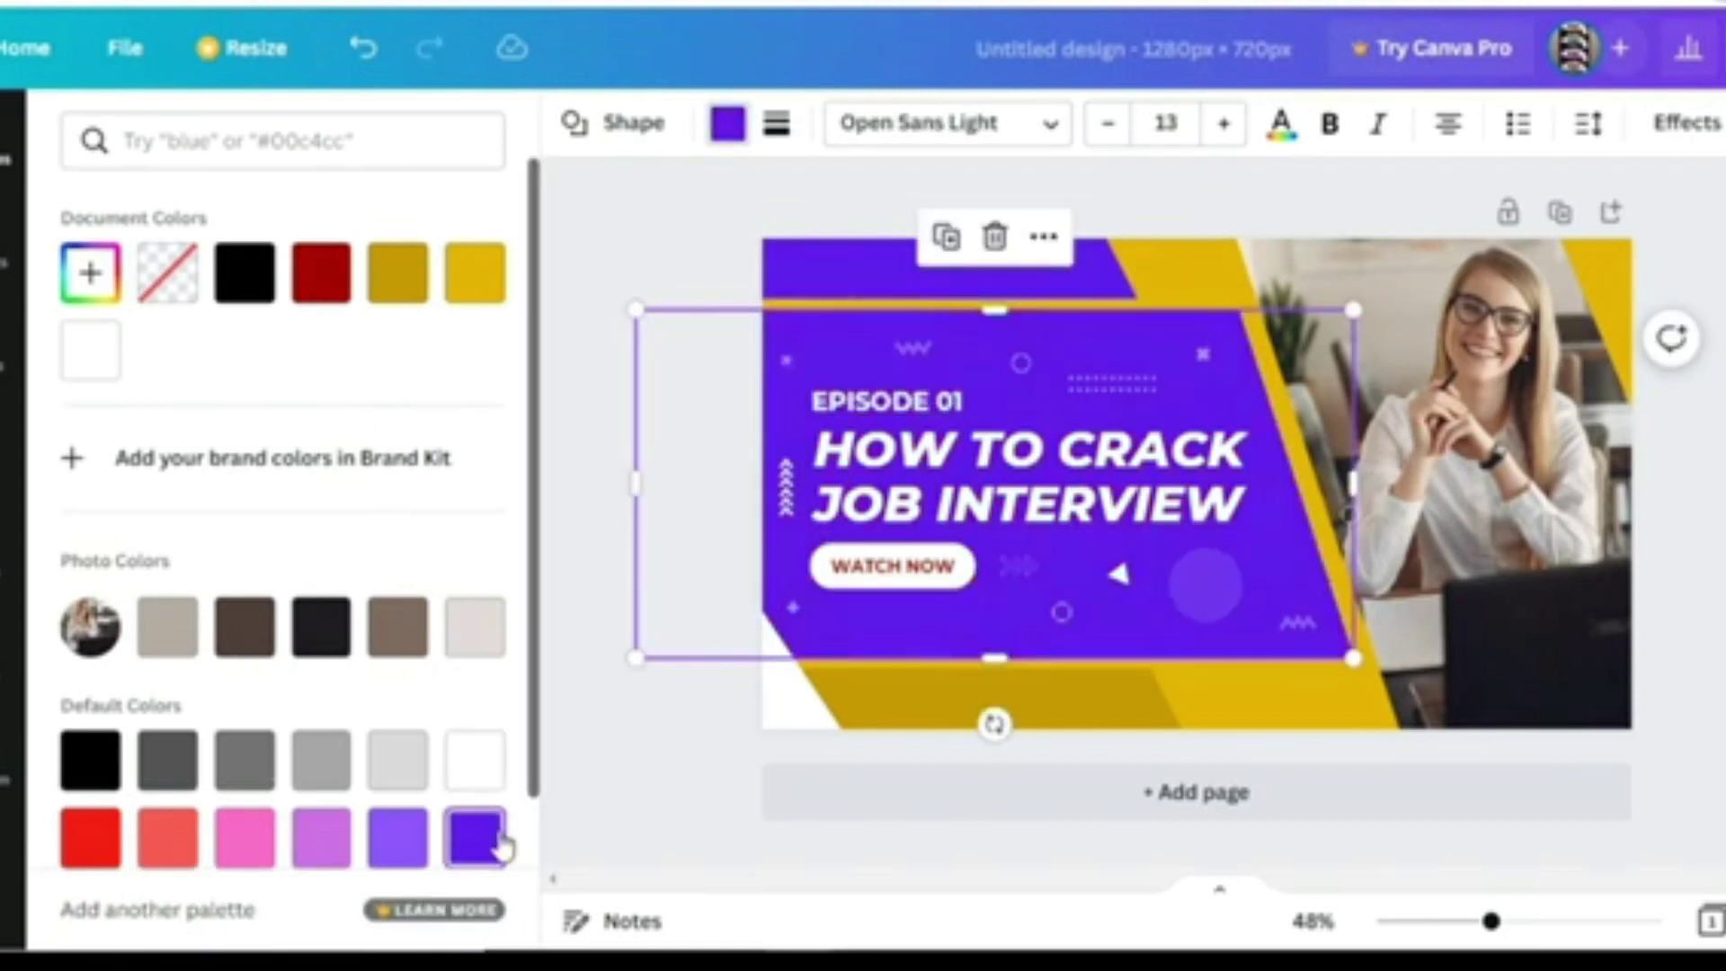
left_click(929, 726)
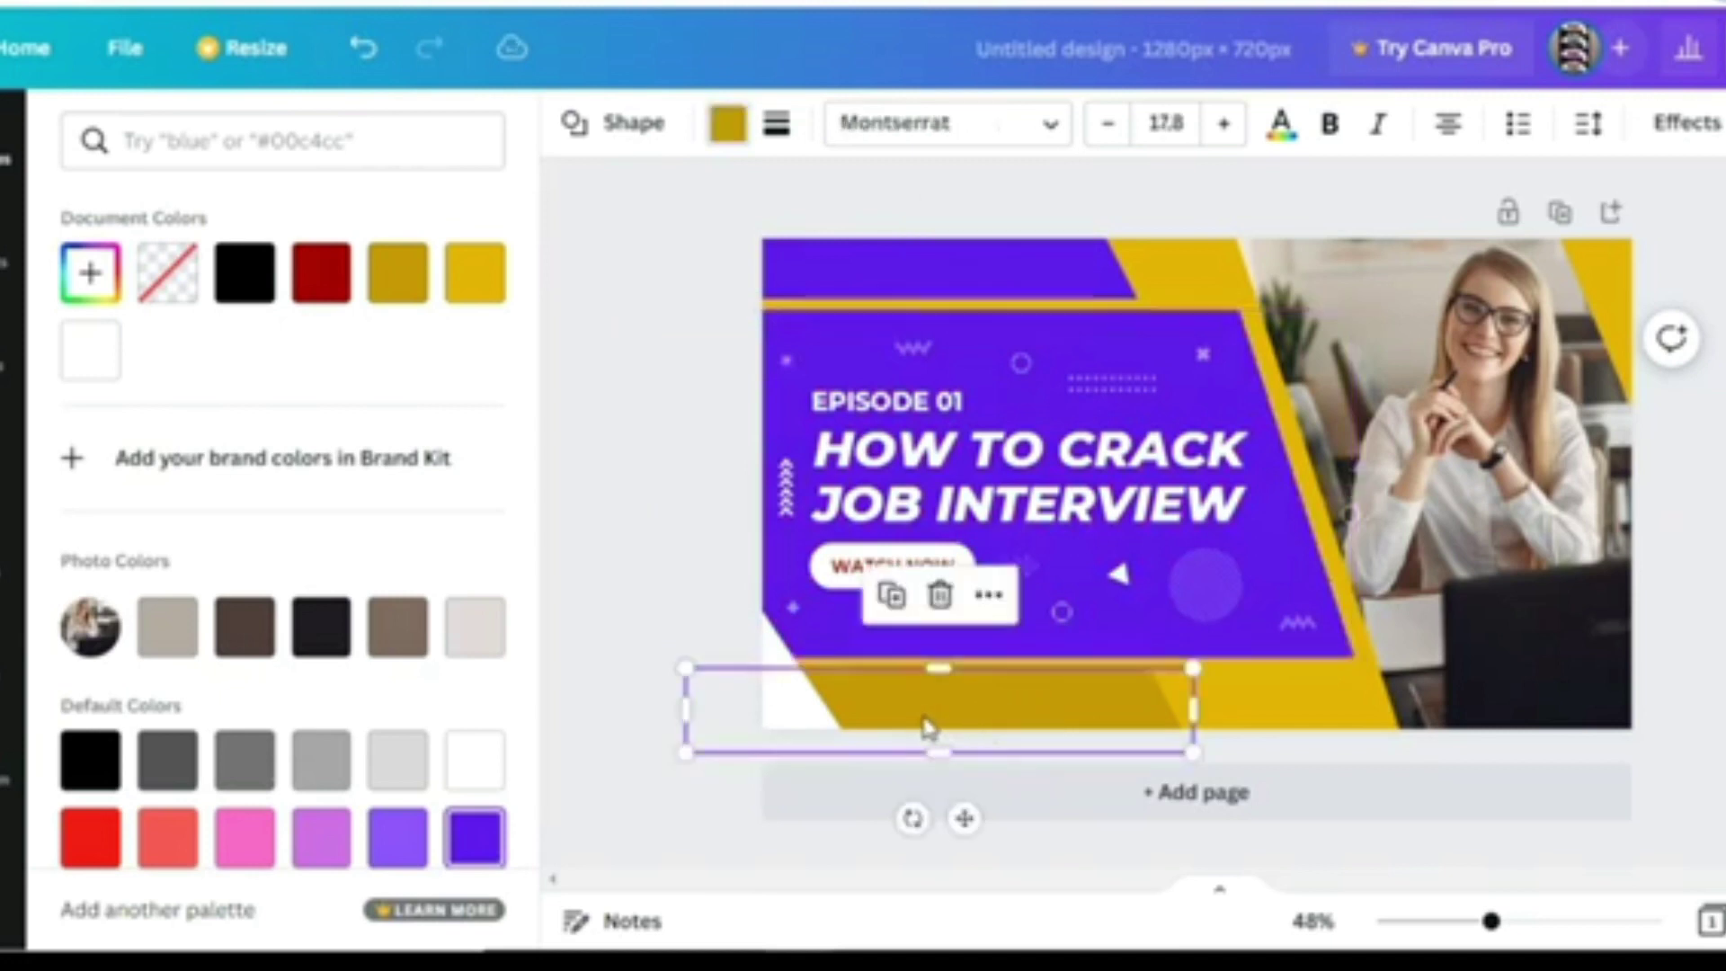
left_click(486, 850)
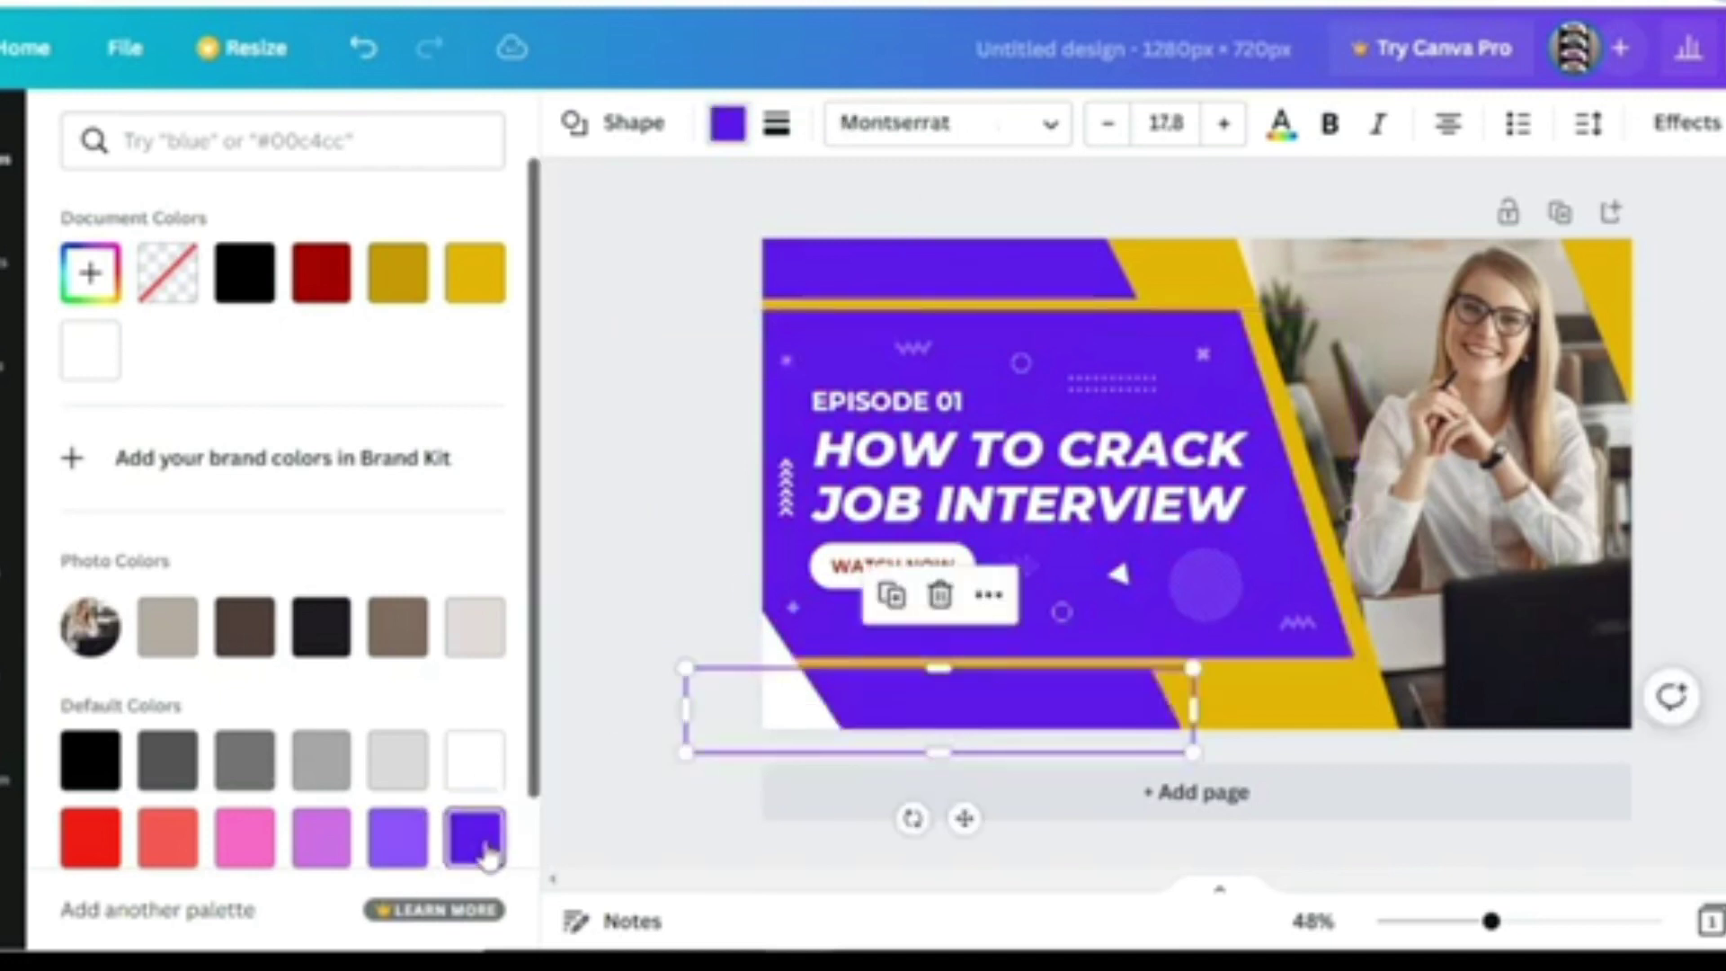
Step: Recolor the large yellow shape behind the title panel and the yellow corner shape beside the photo black
left_click(1290, 719)
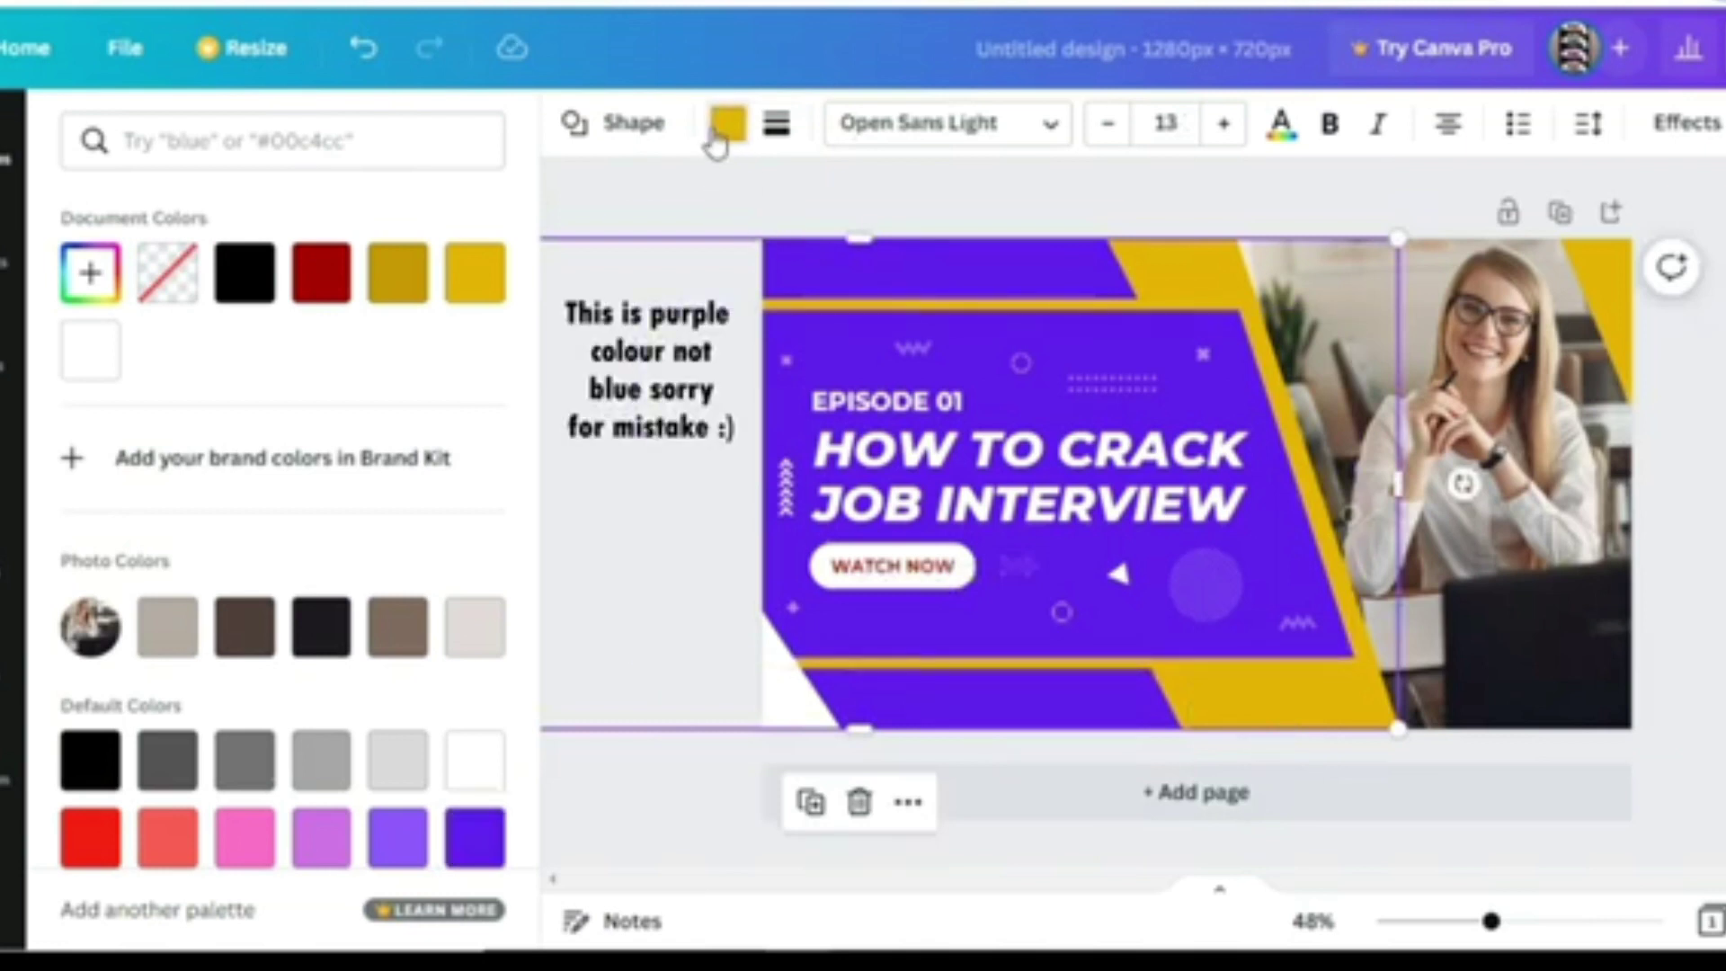
left_click(718, 136)
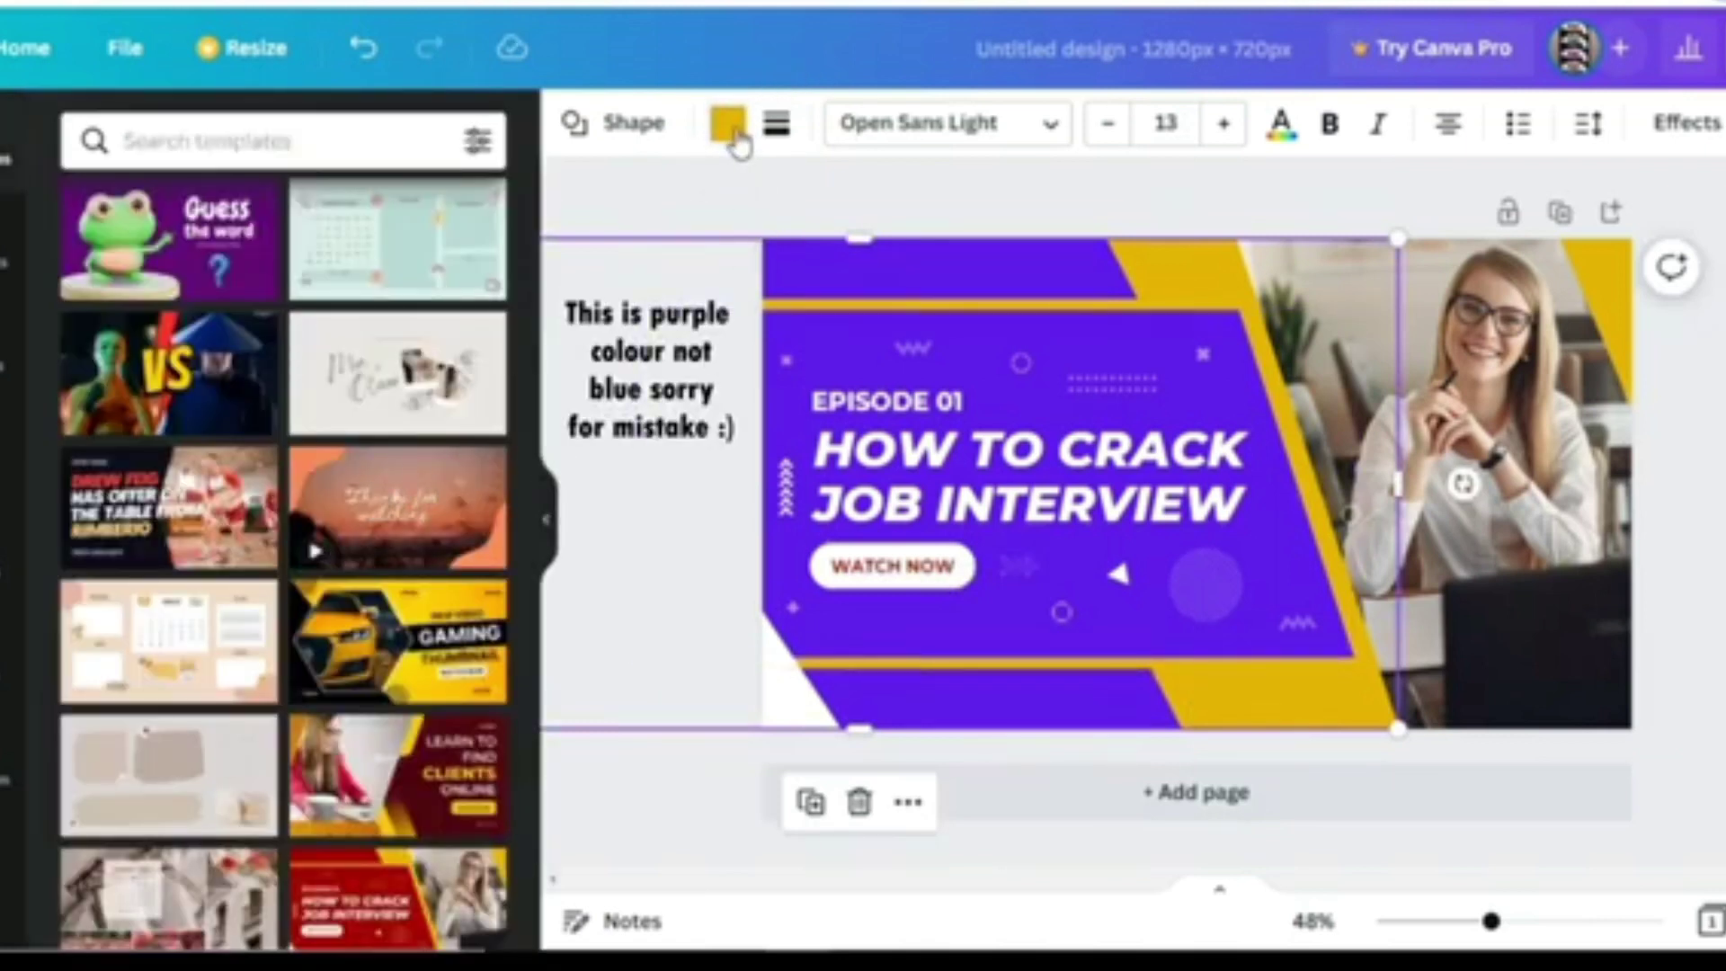
left_click(731, 130)
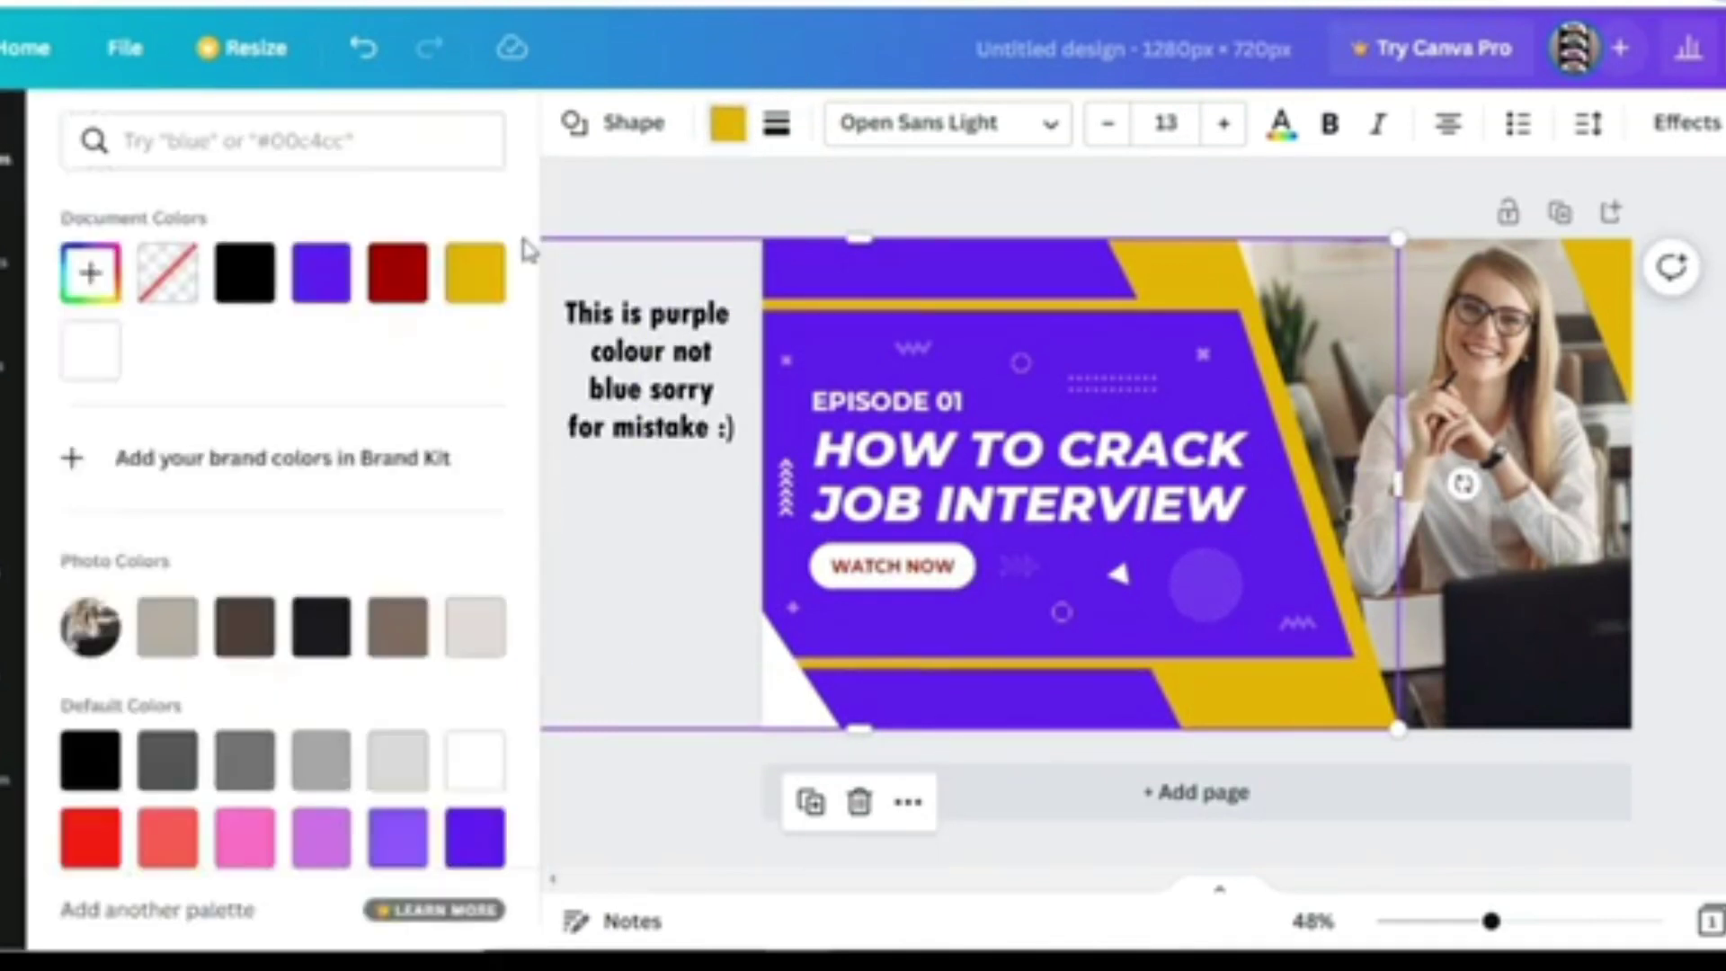
left_click(257, 295)
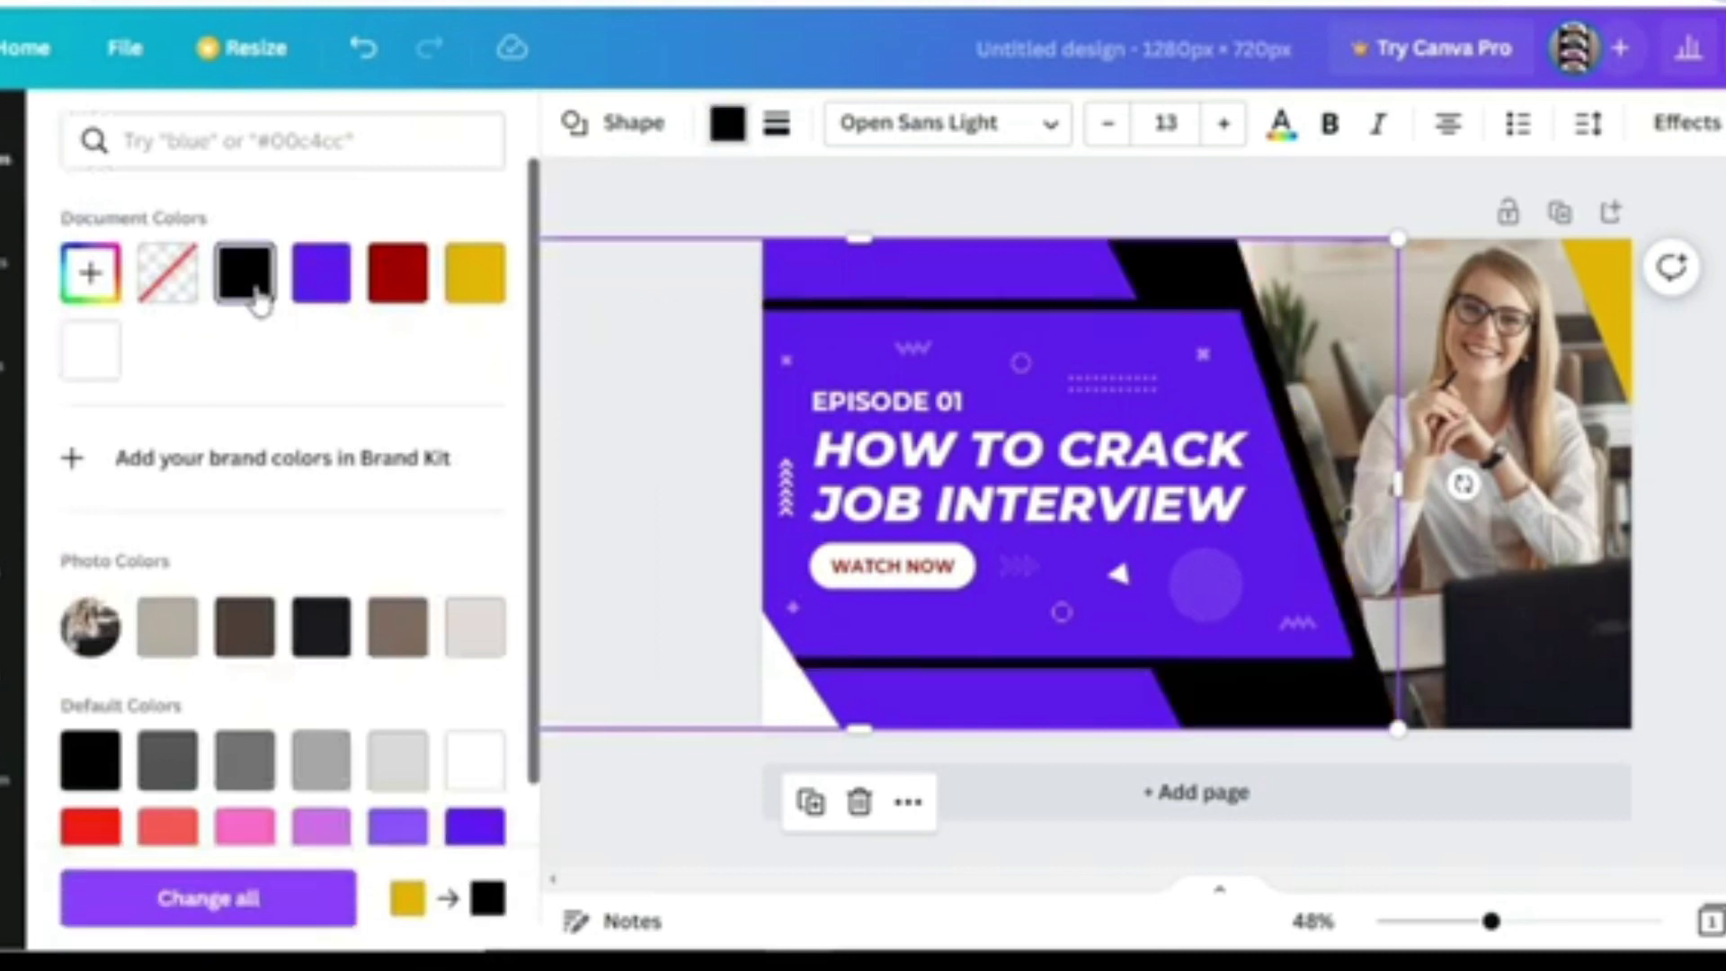
left_click(1606, 286)
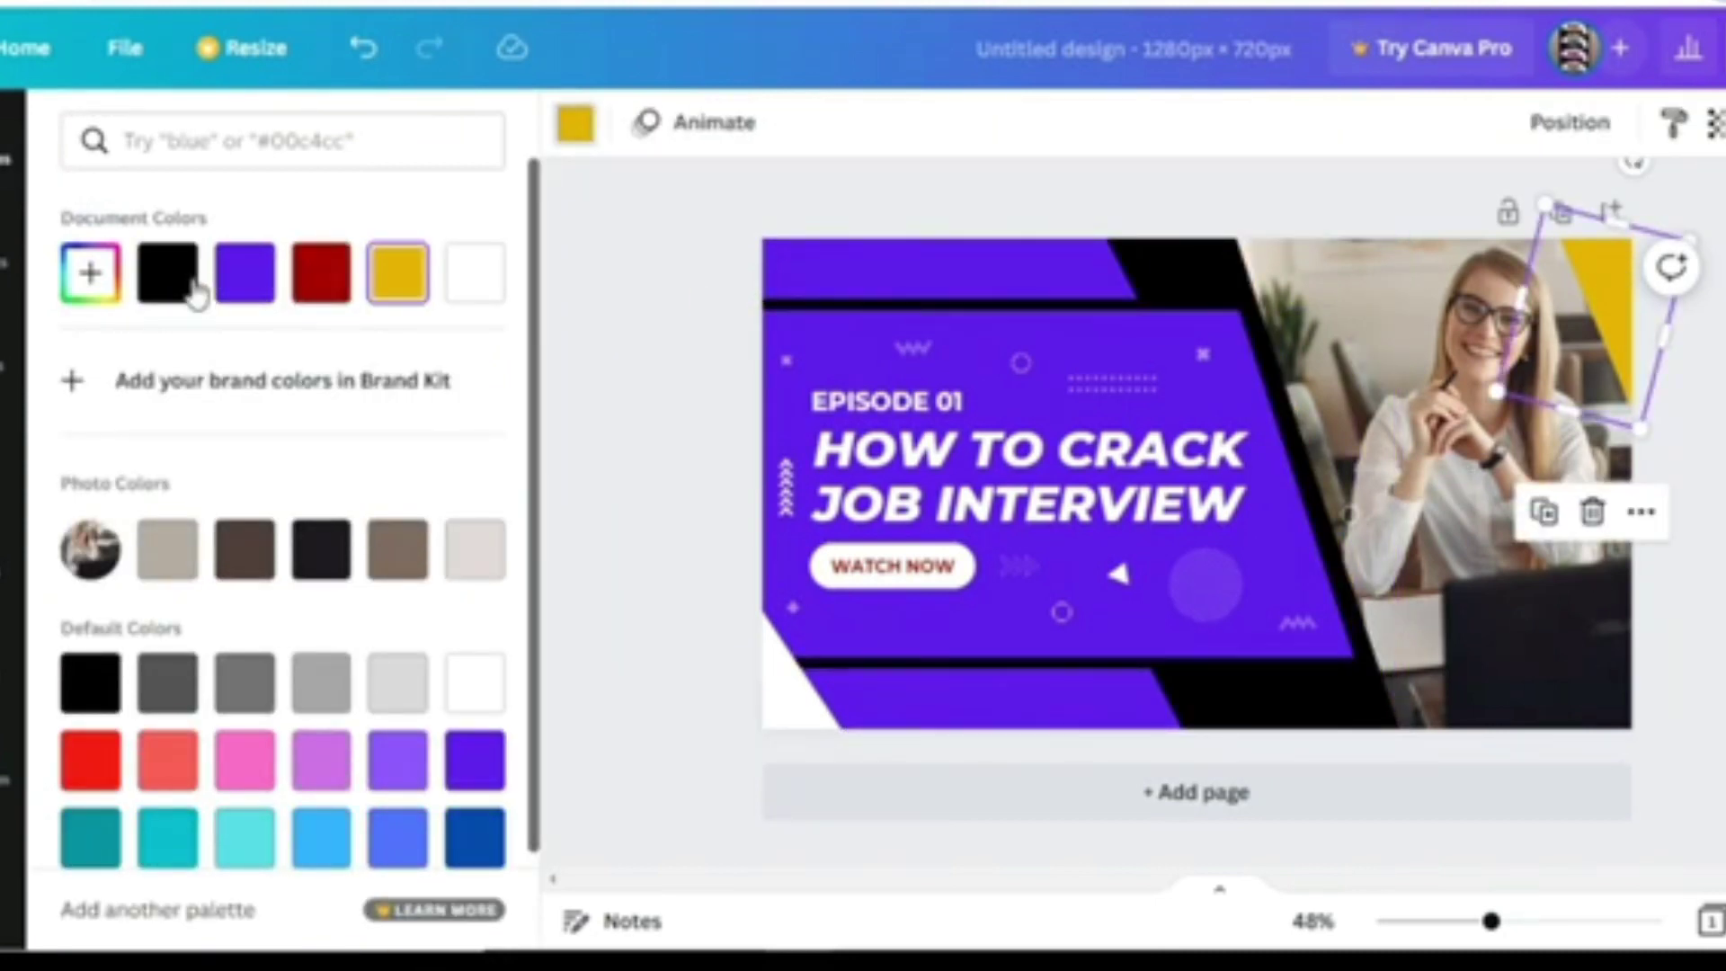
left_click(183, 286)
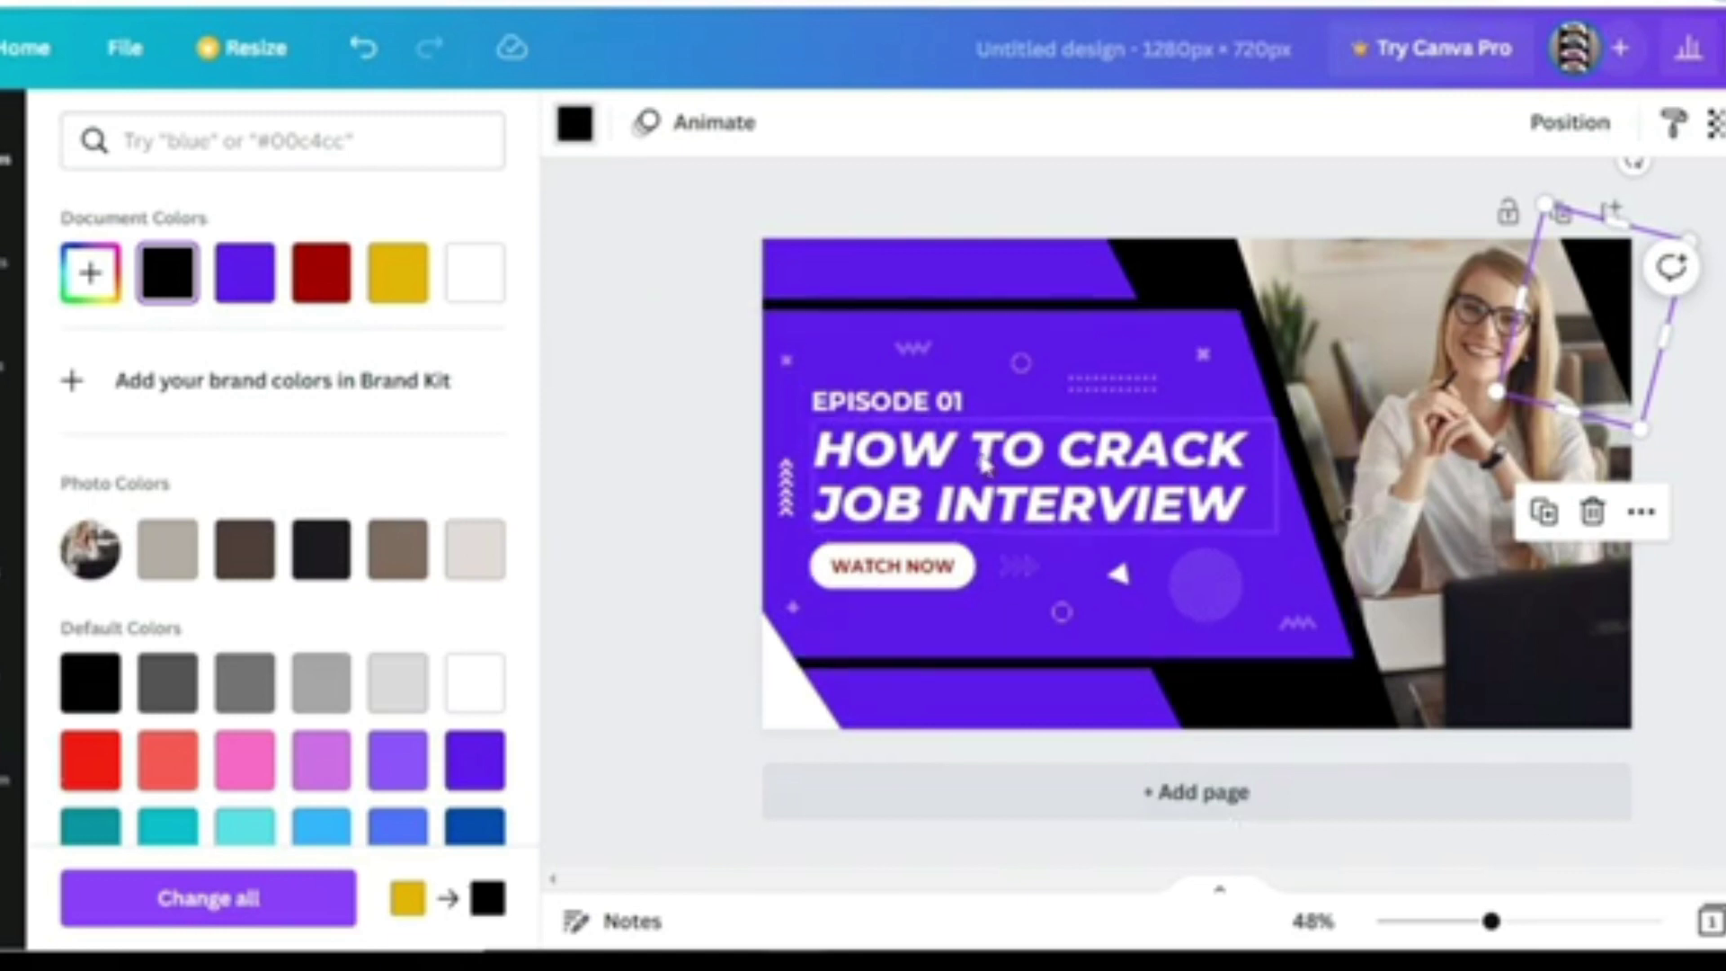
Step: Replace the "HOW TO CRACK JOB INTERVIEW" title with "HOW TO EARN MONEY WITH CANVA ON FIVERR"
double_click(966, 505)
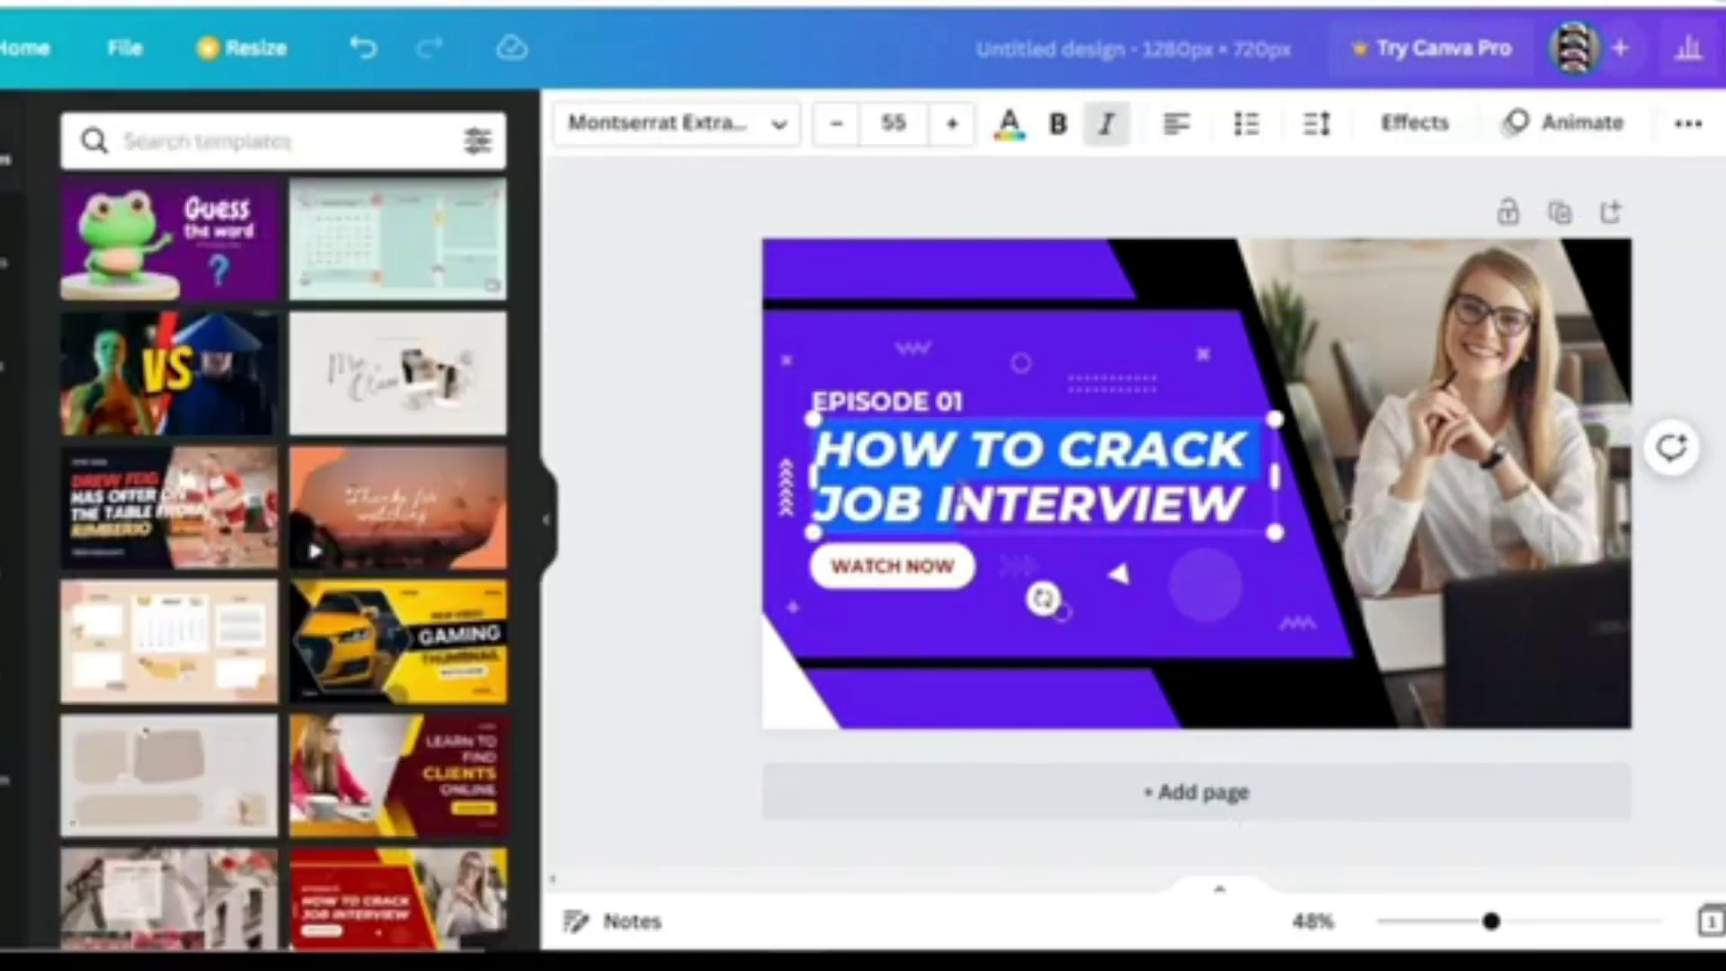
key("BackSpace")
key("BackSpace")
key("BackSpace")
key("BackSpace")
key("BackSpace")
key("BackSpace")
key("BackSpace")
key("BackSpace")
key("BackSpace")
key("BackSpace")
key("BackSpace")
key("BackSpace")
key("BackSpace")
key("BackSpace")
key("BackSpace")
key("BackSpace")
key("BackSpace")
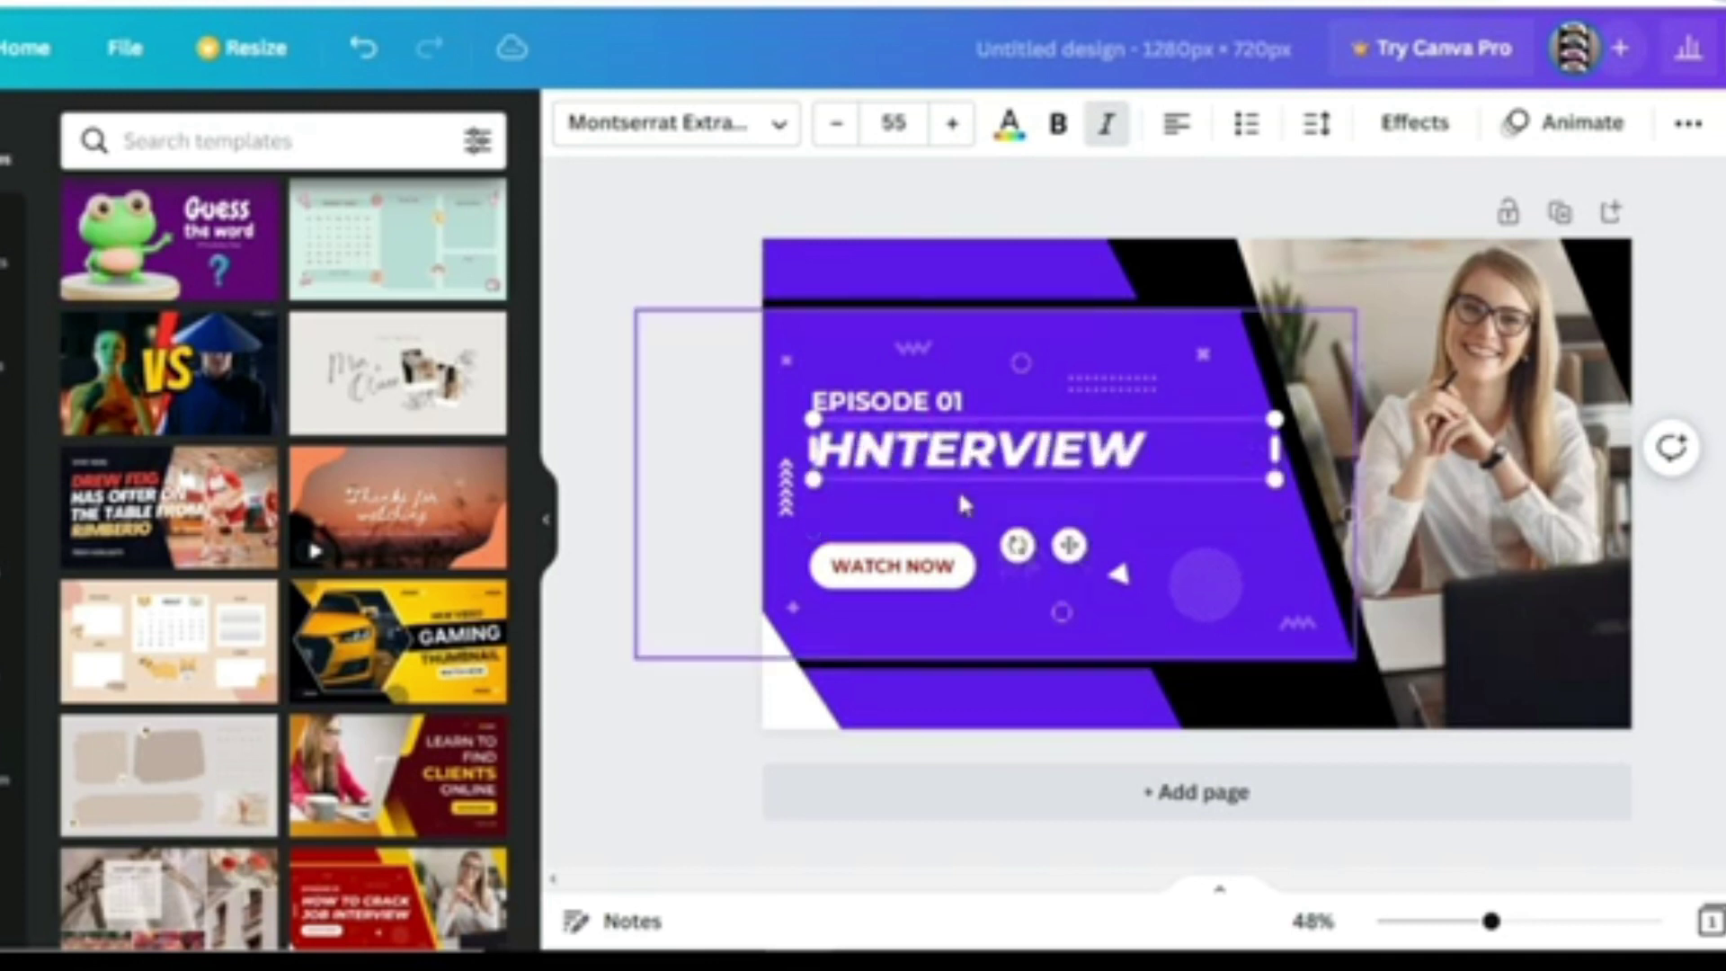
key("BackSpace")
key("Delete")
key("Delete")
key("Delete")
key("Delete")
key("Delete")
key("Delete")
key("Delete")
key("Delete")
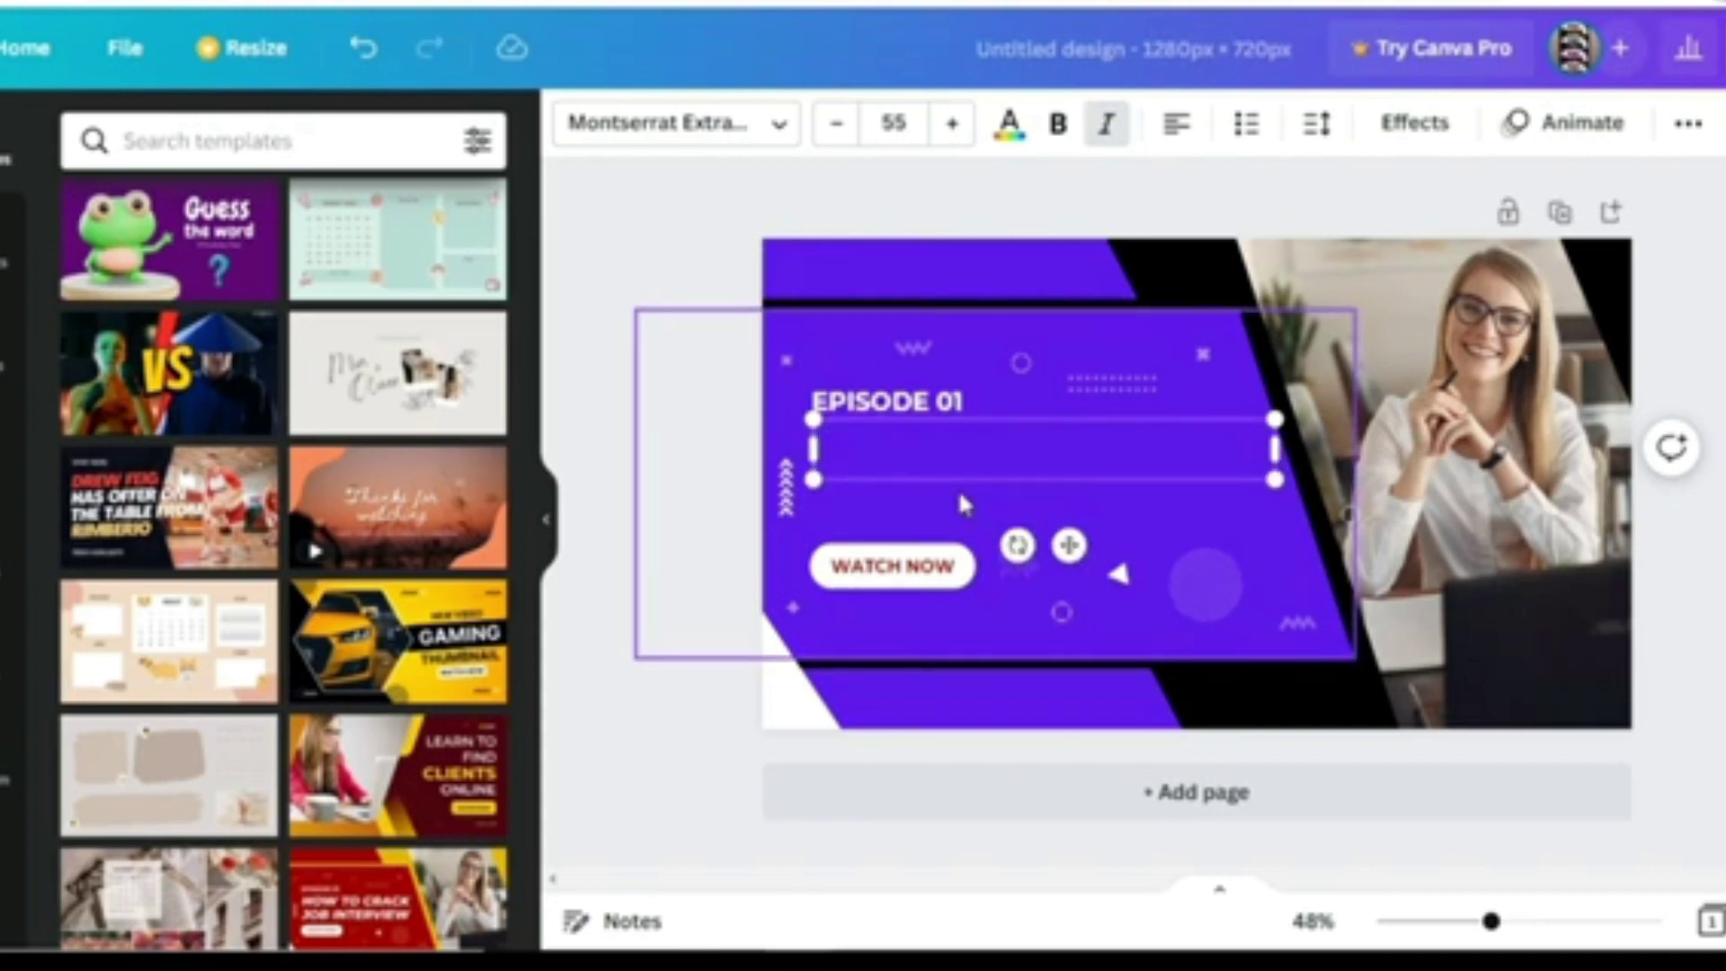
type("HOW TO EARN M")
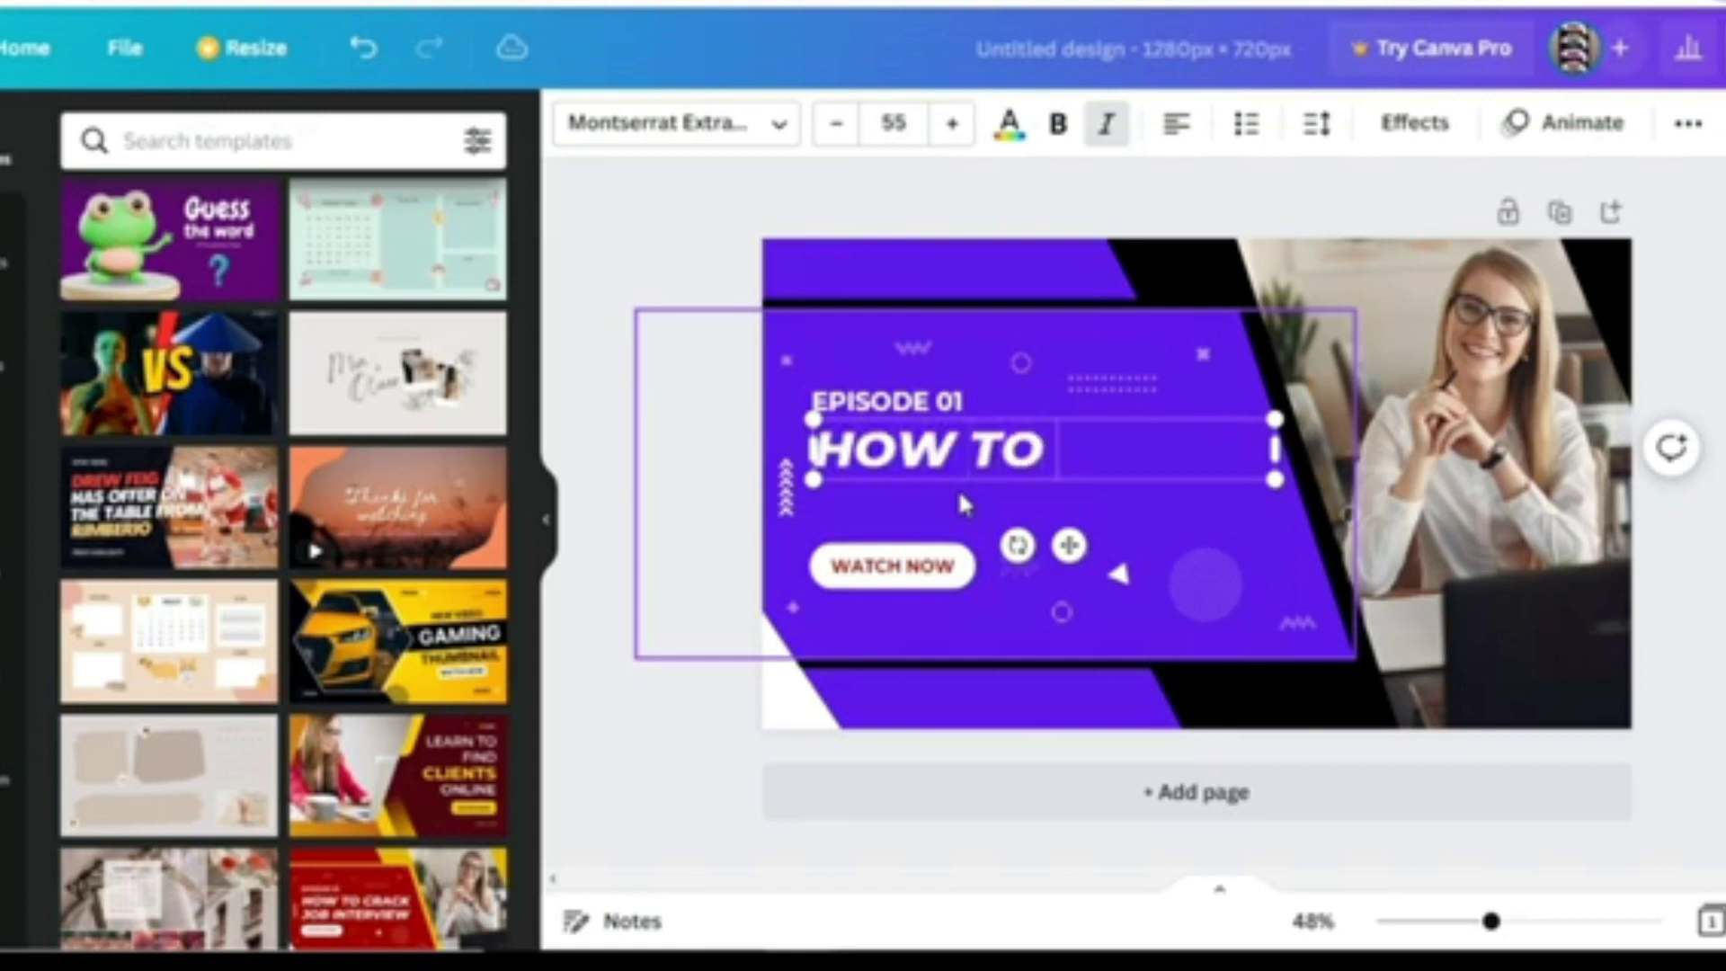
type("ONEY")
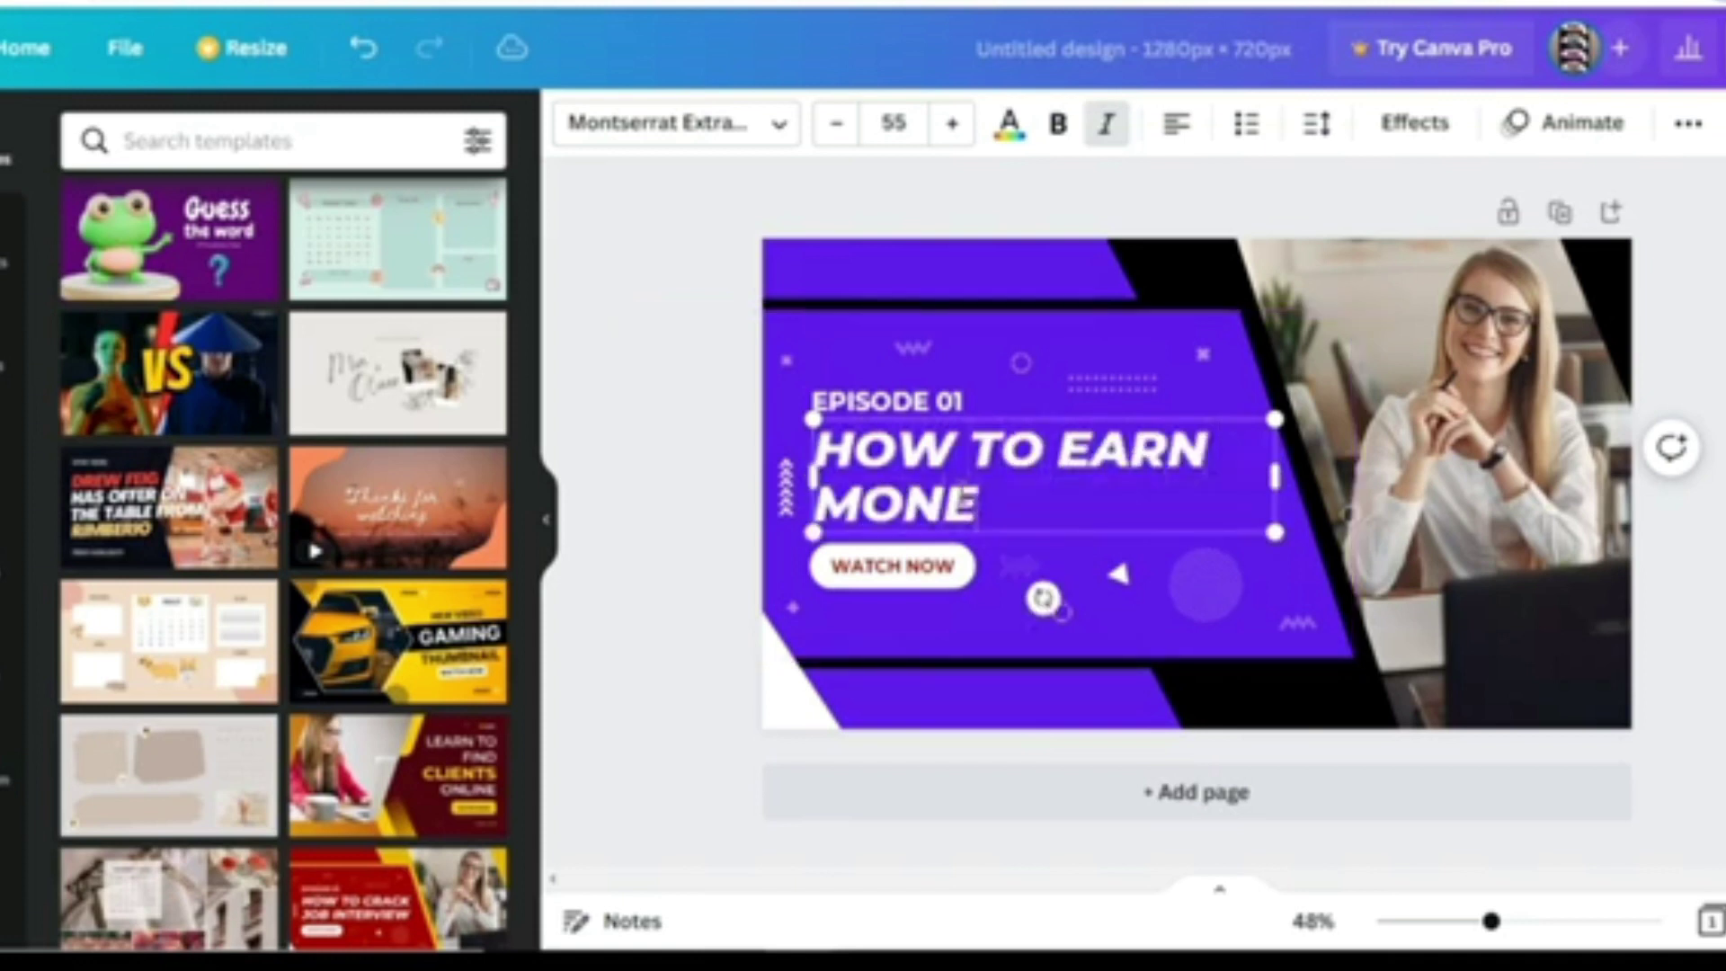
type("WITH CANVA ON FIVERR")
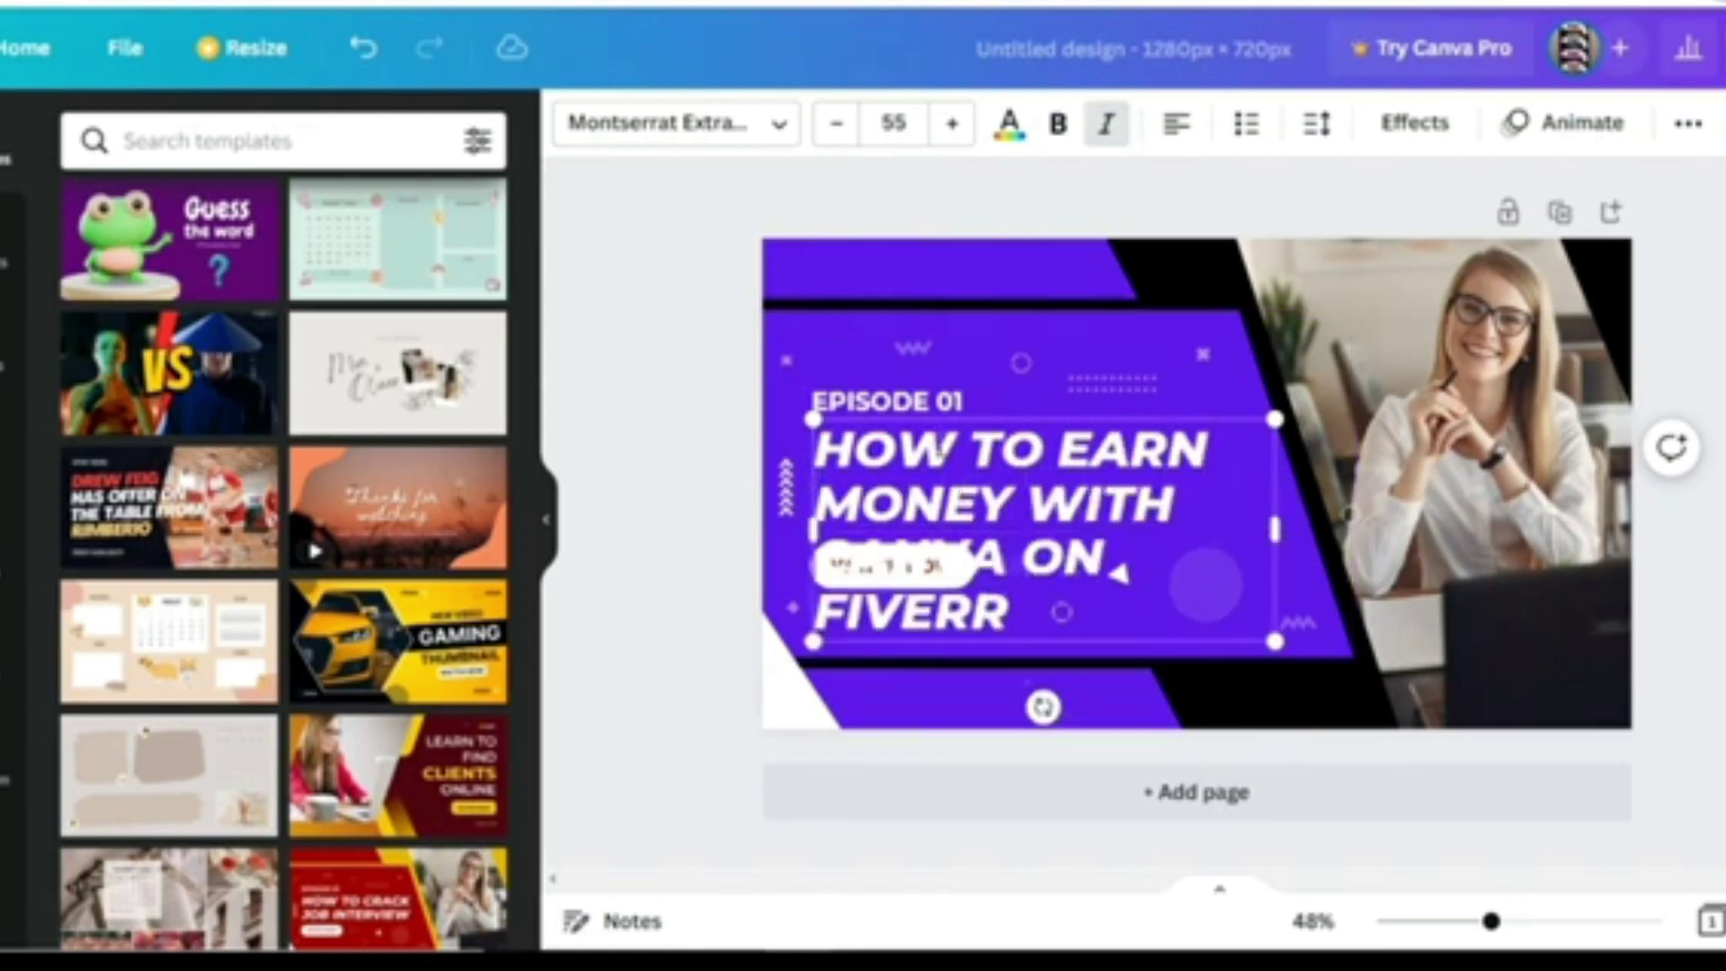
Step: Reduce the font size of the whole title to 36
left_click_drag(814, 440, 1043, 613)
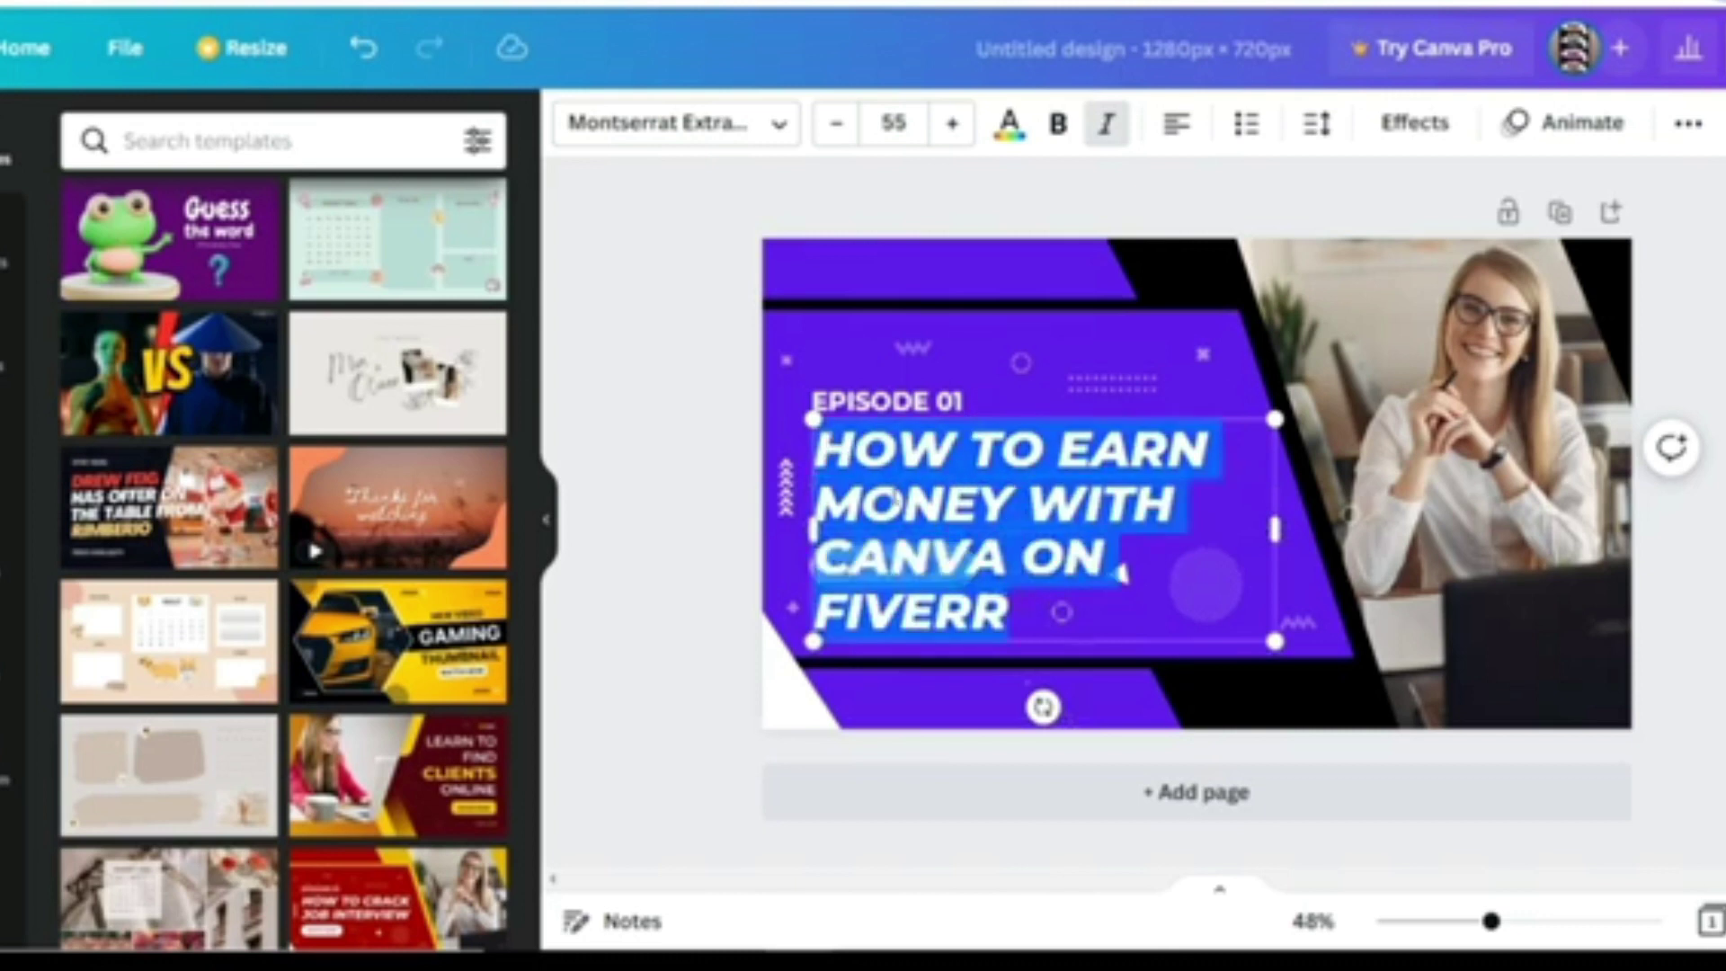
left_click(835, 124)
left_click(835, 124)
left_click(835, 124)
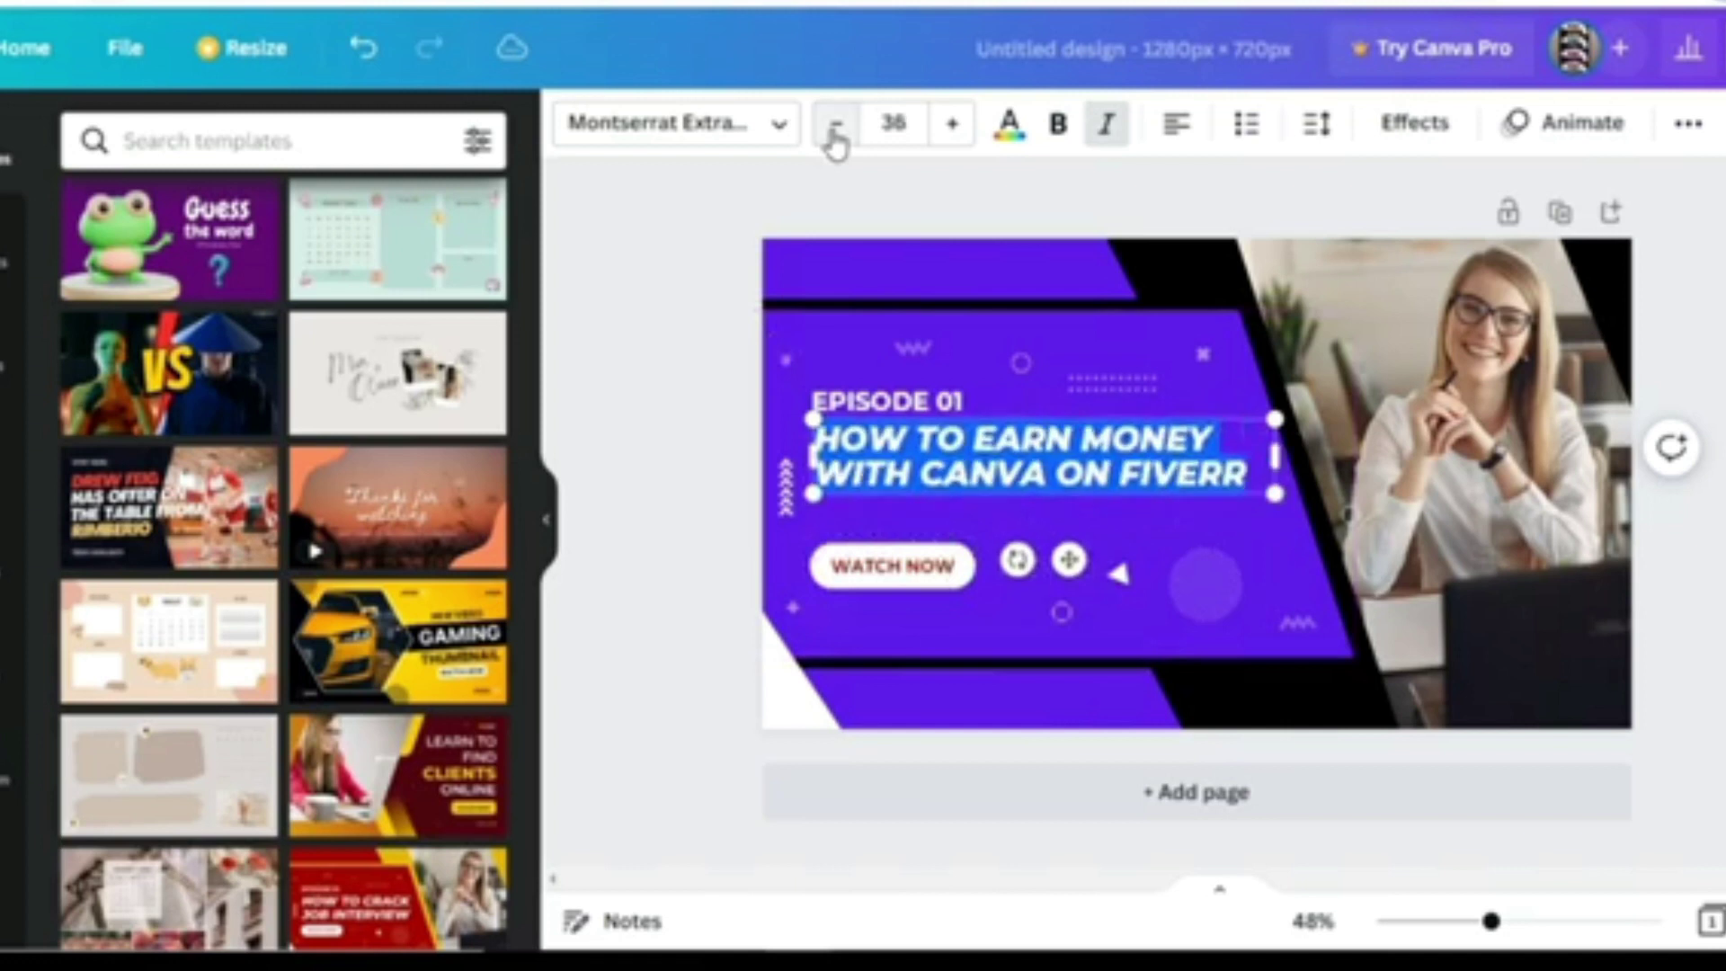
Step: Try the Bukhari Script and Aloja fonts on the title and widen its text box
left_click(701, 123)
left_click(342, 449)
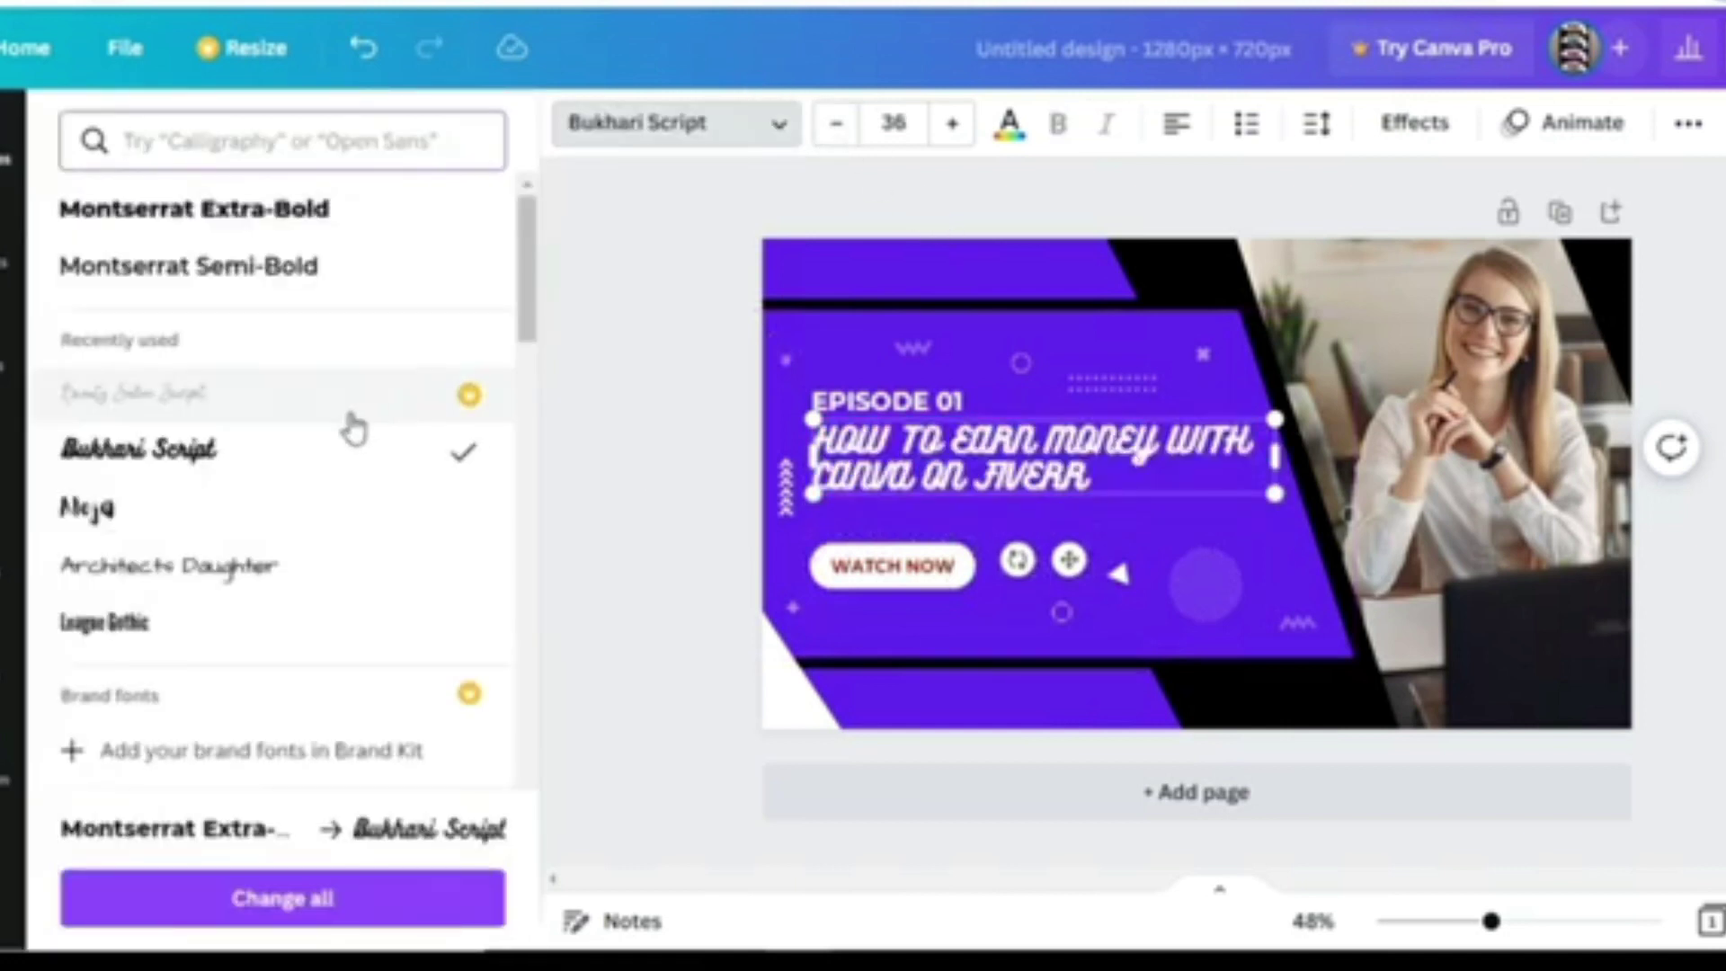
left_click(367, 543)
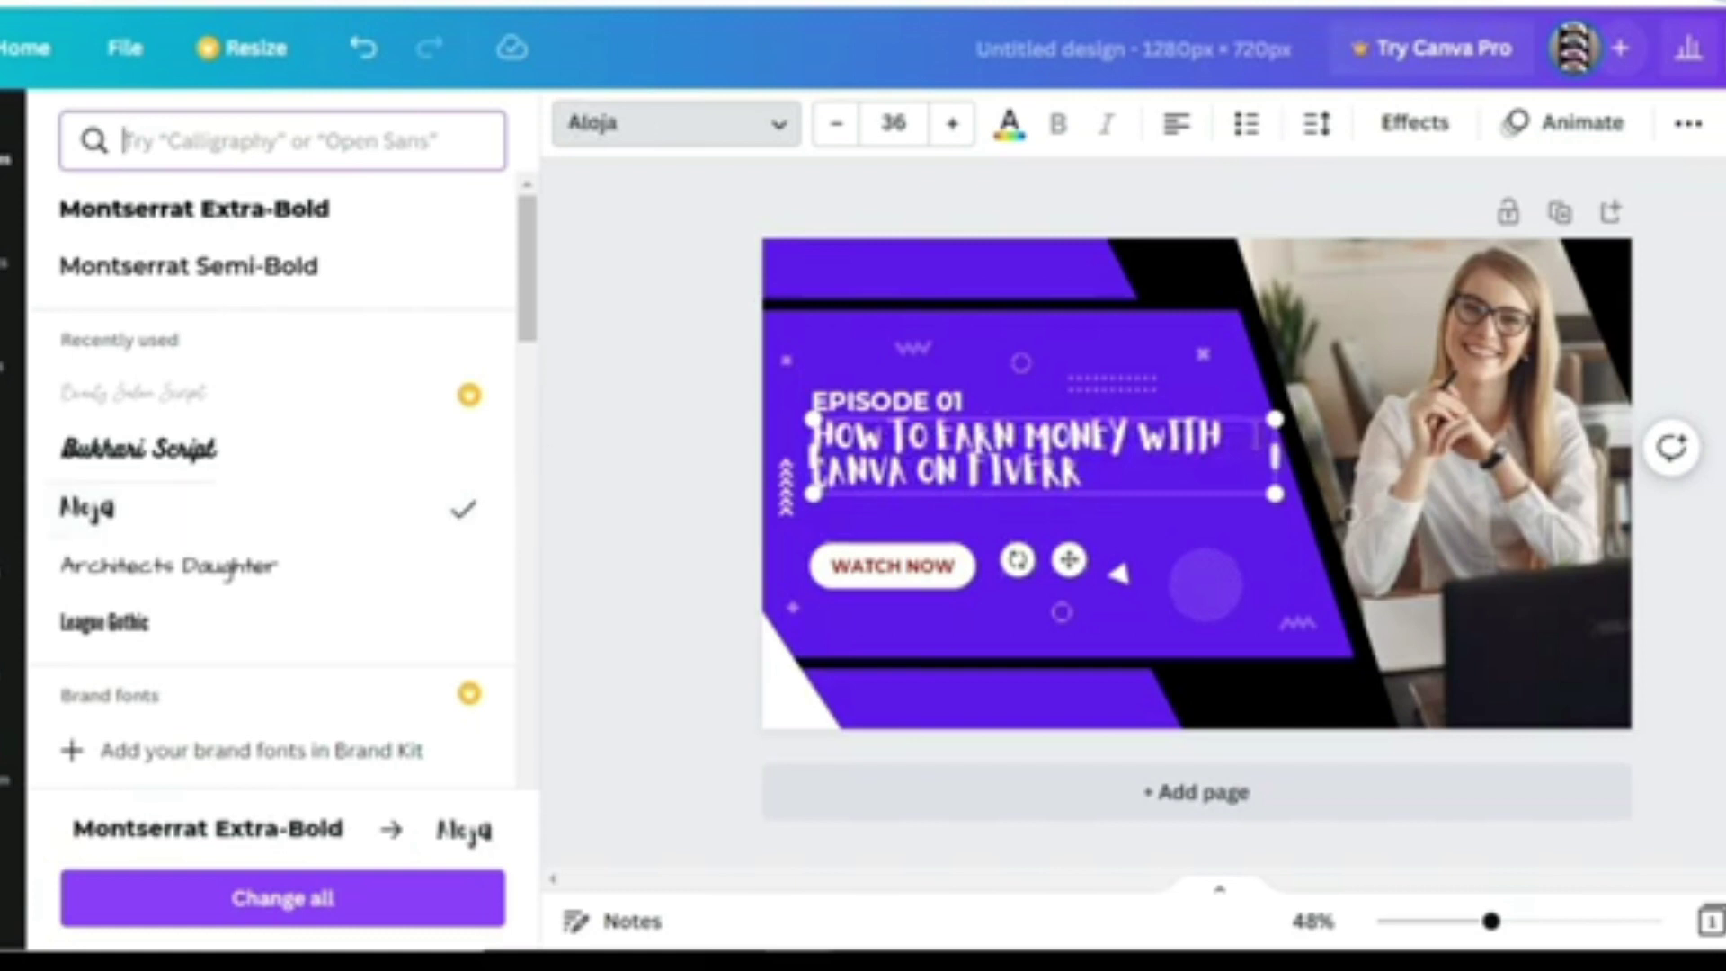
left_click_drag(1283, 471, 1317, 477)
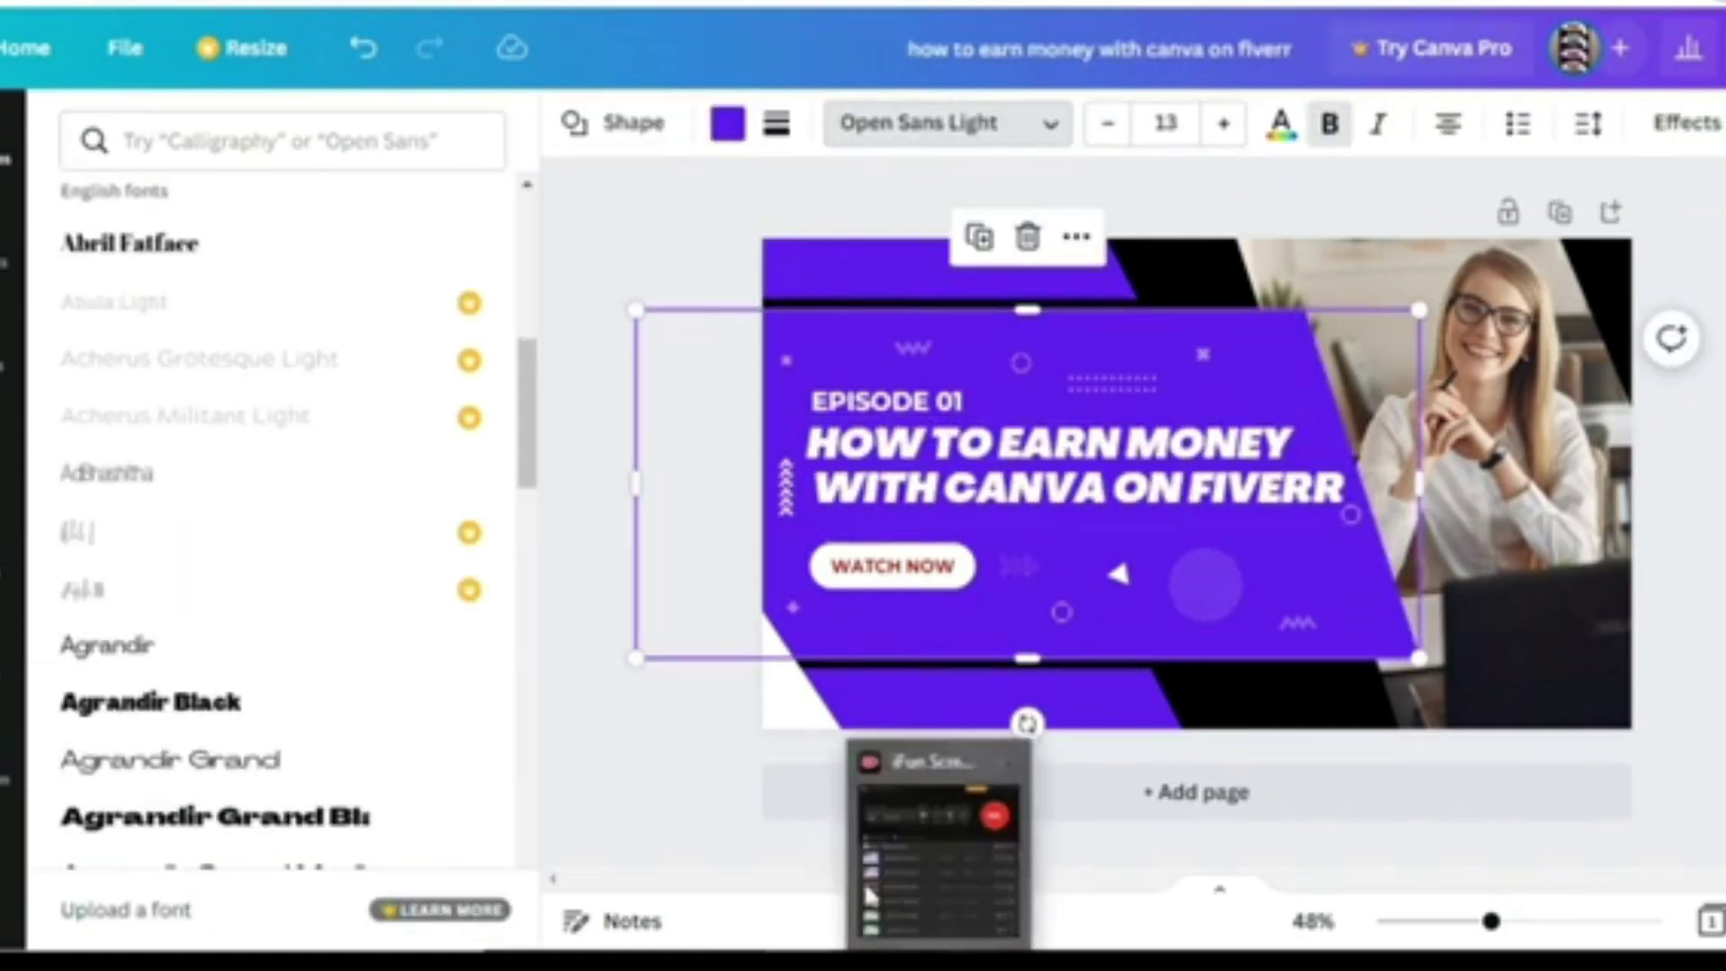
Step: Recolor the title text black and select the upper purple band
left_click(733, 782)
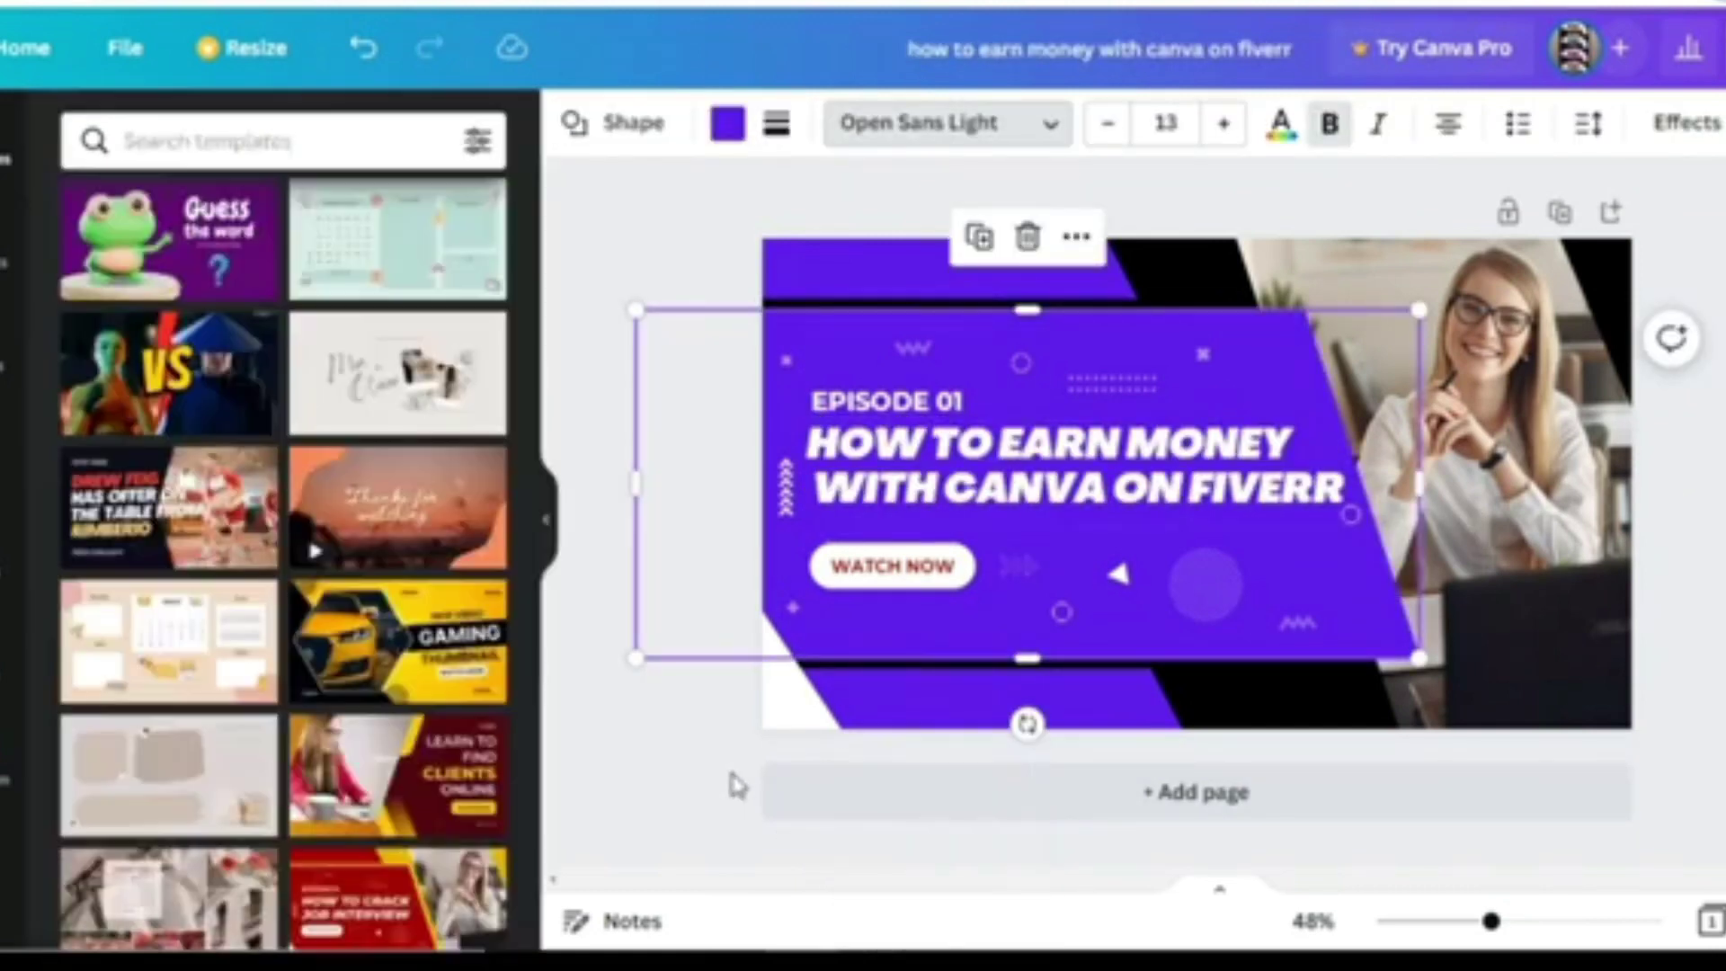
left_click(791, 719)
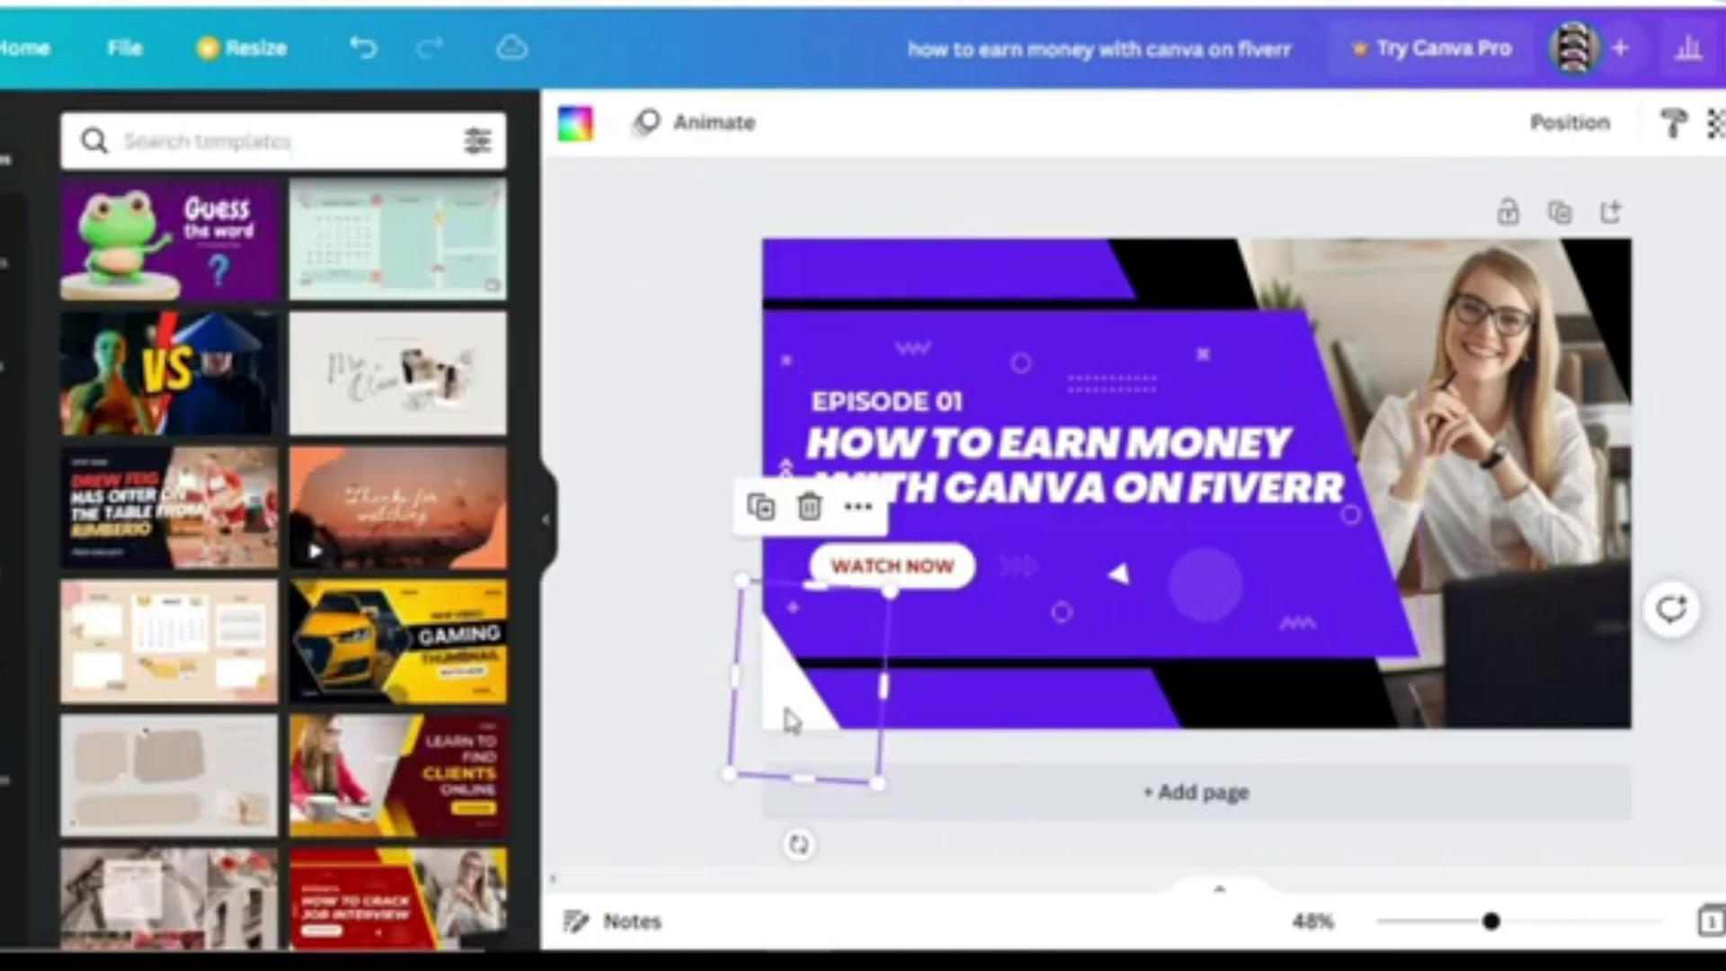
left_click(665, 558)
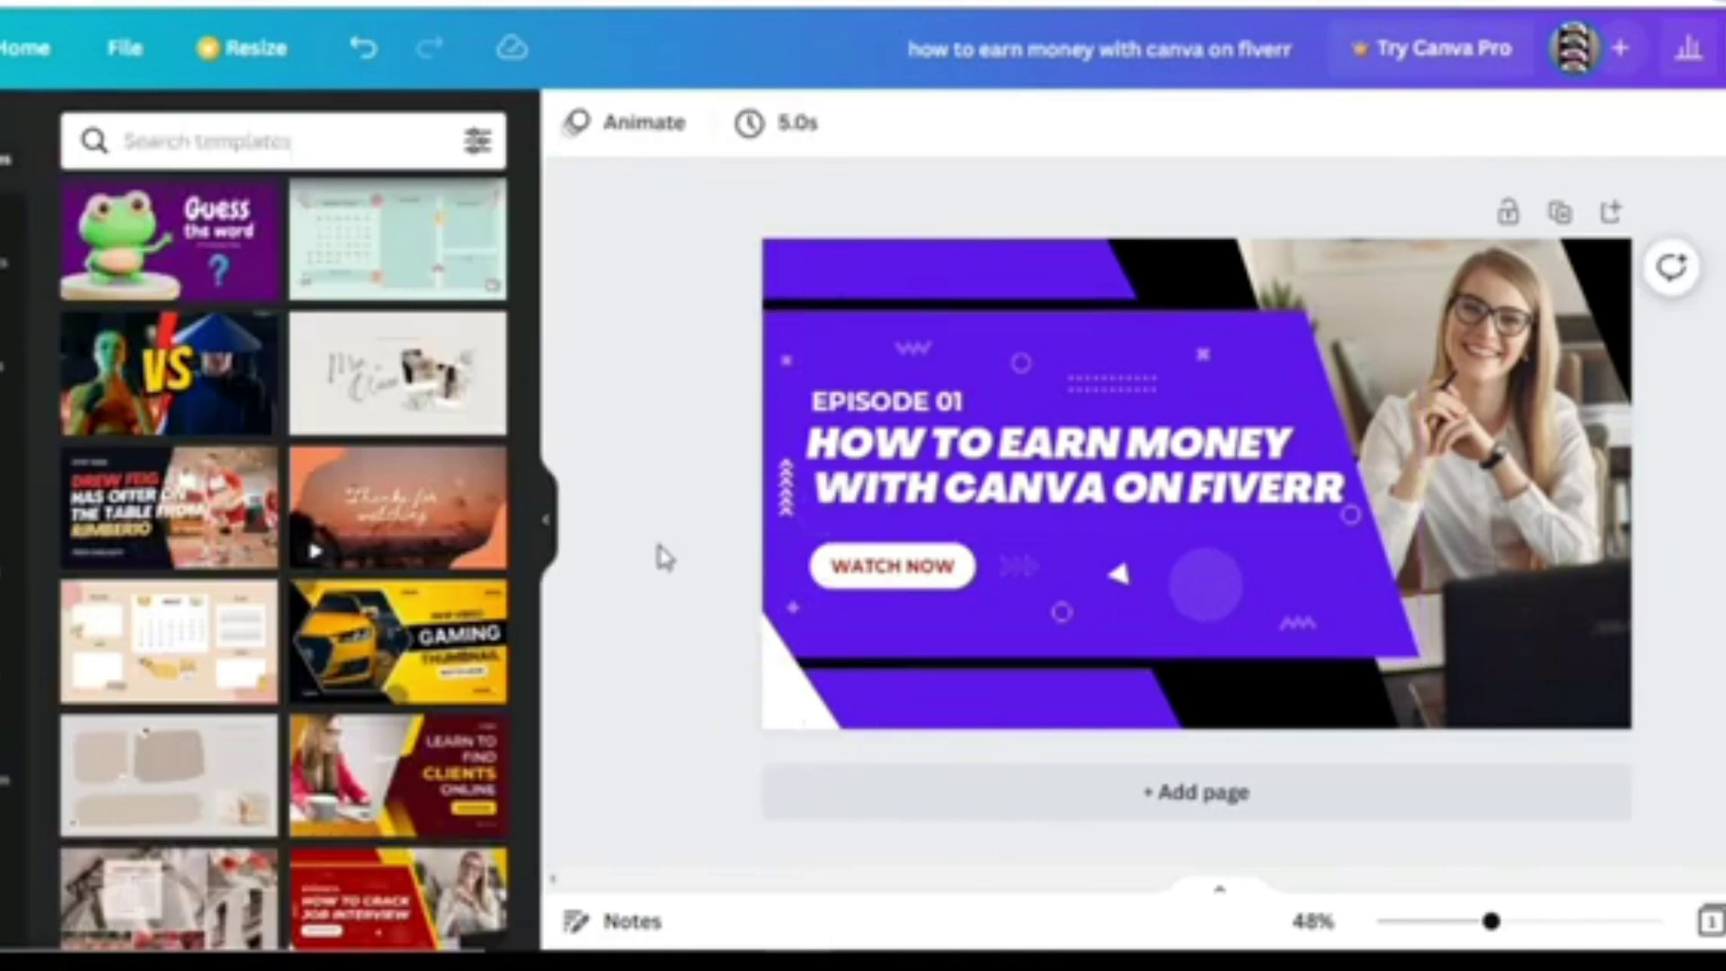
left_click(665, 559)
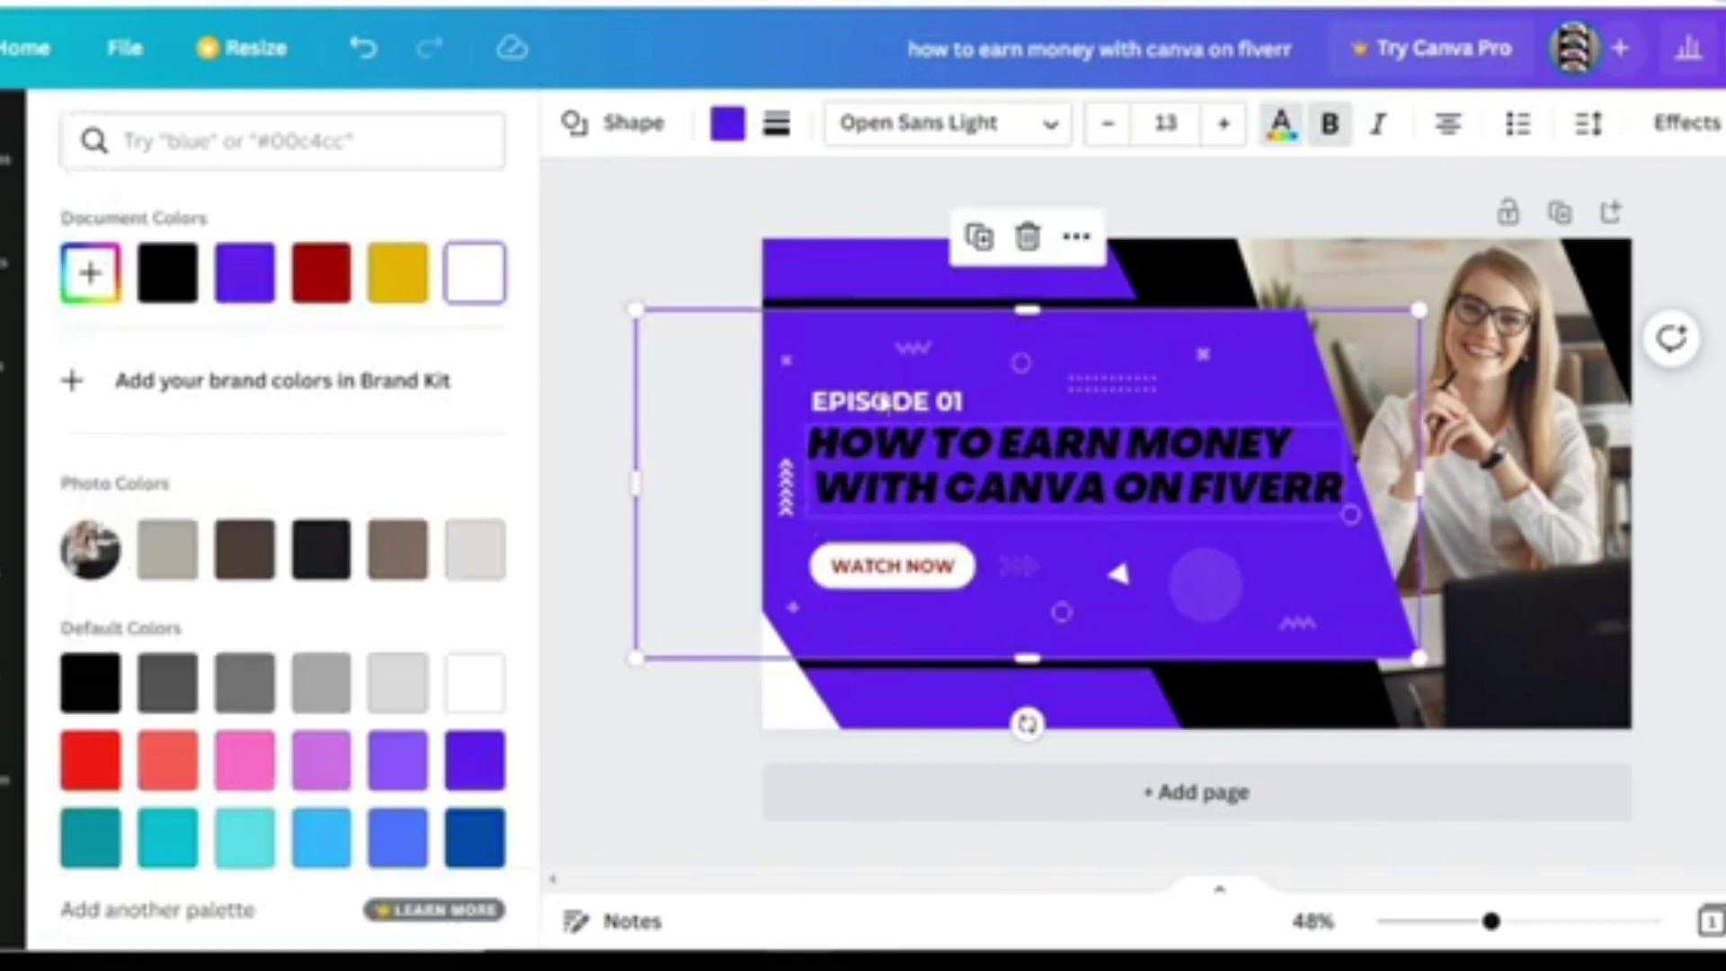
left_click(836, 277)
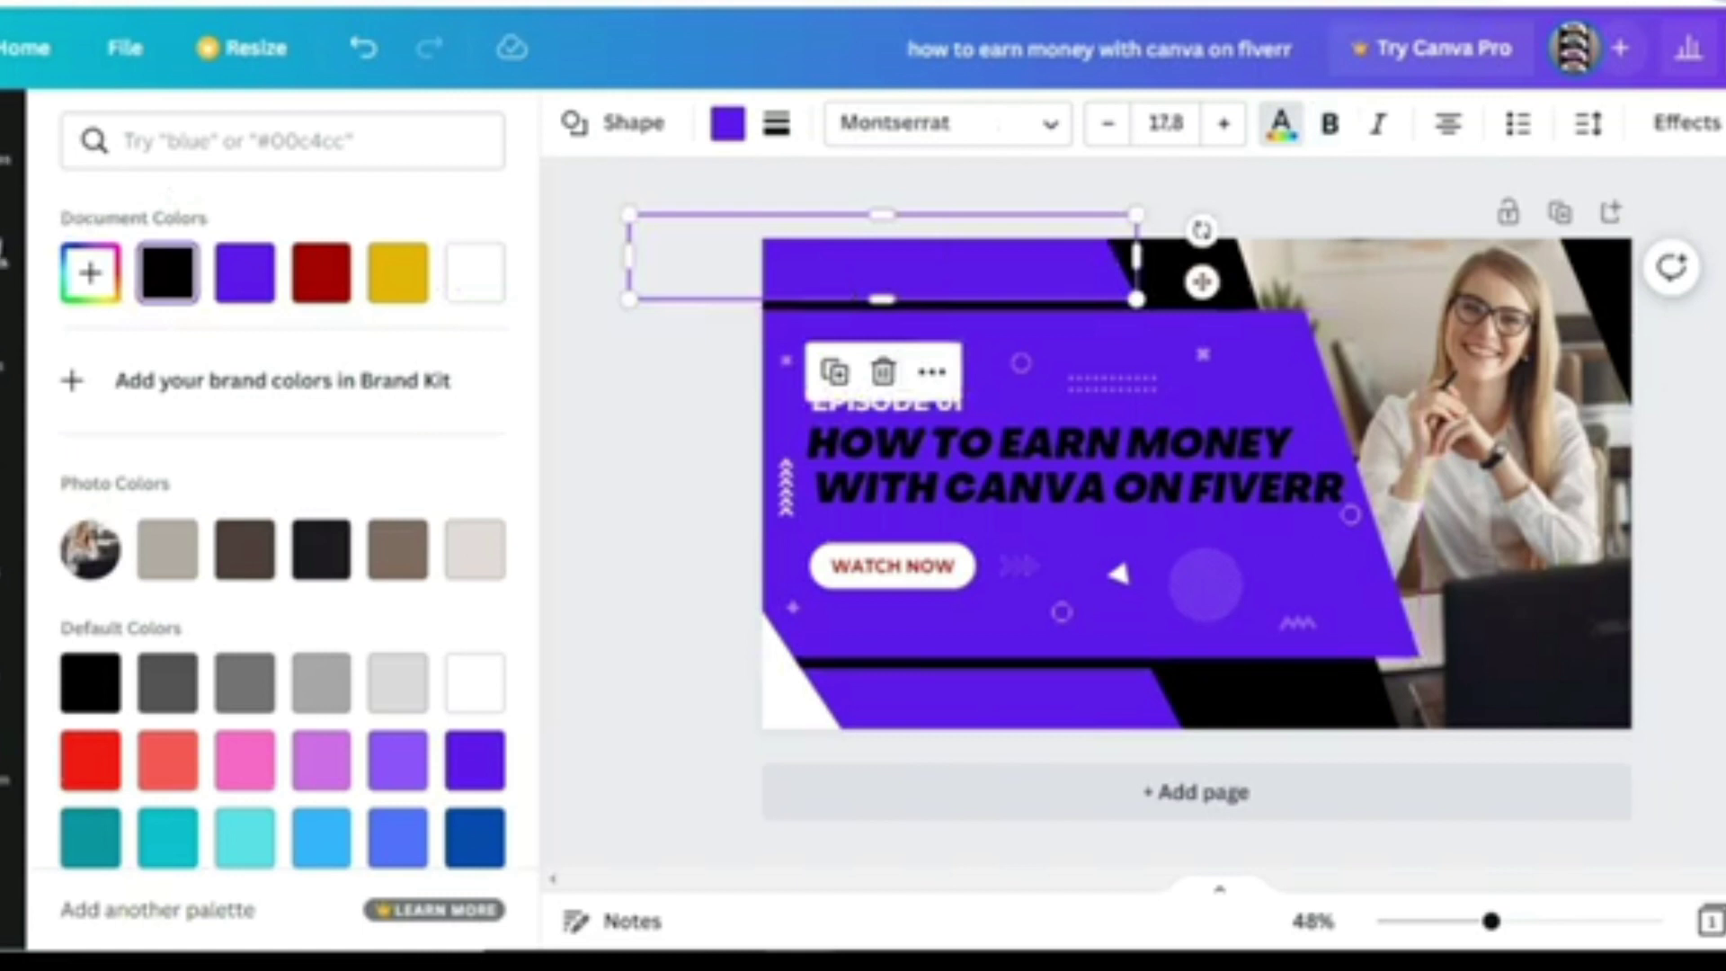
Step: Search the elements library for "canva" and add the round Canva logo to the thumbnail
left_click(8, 252)
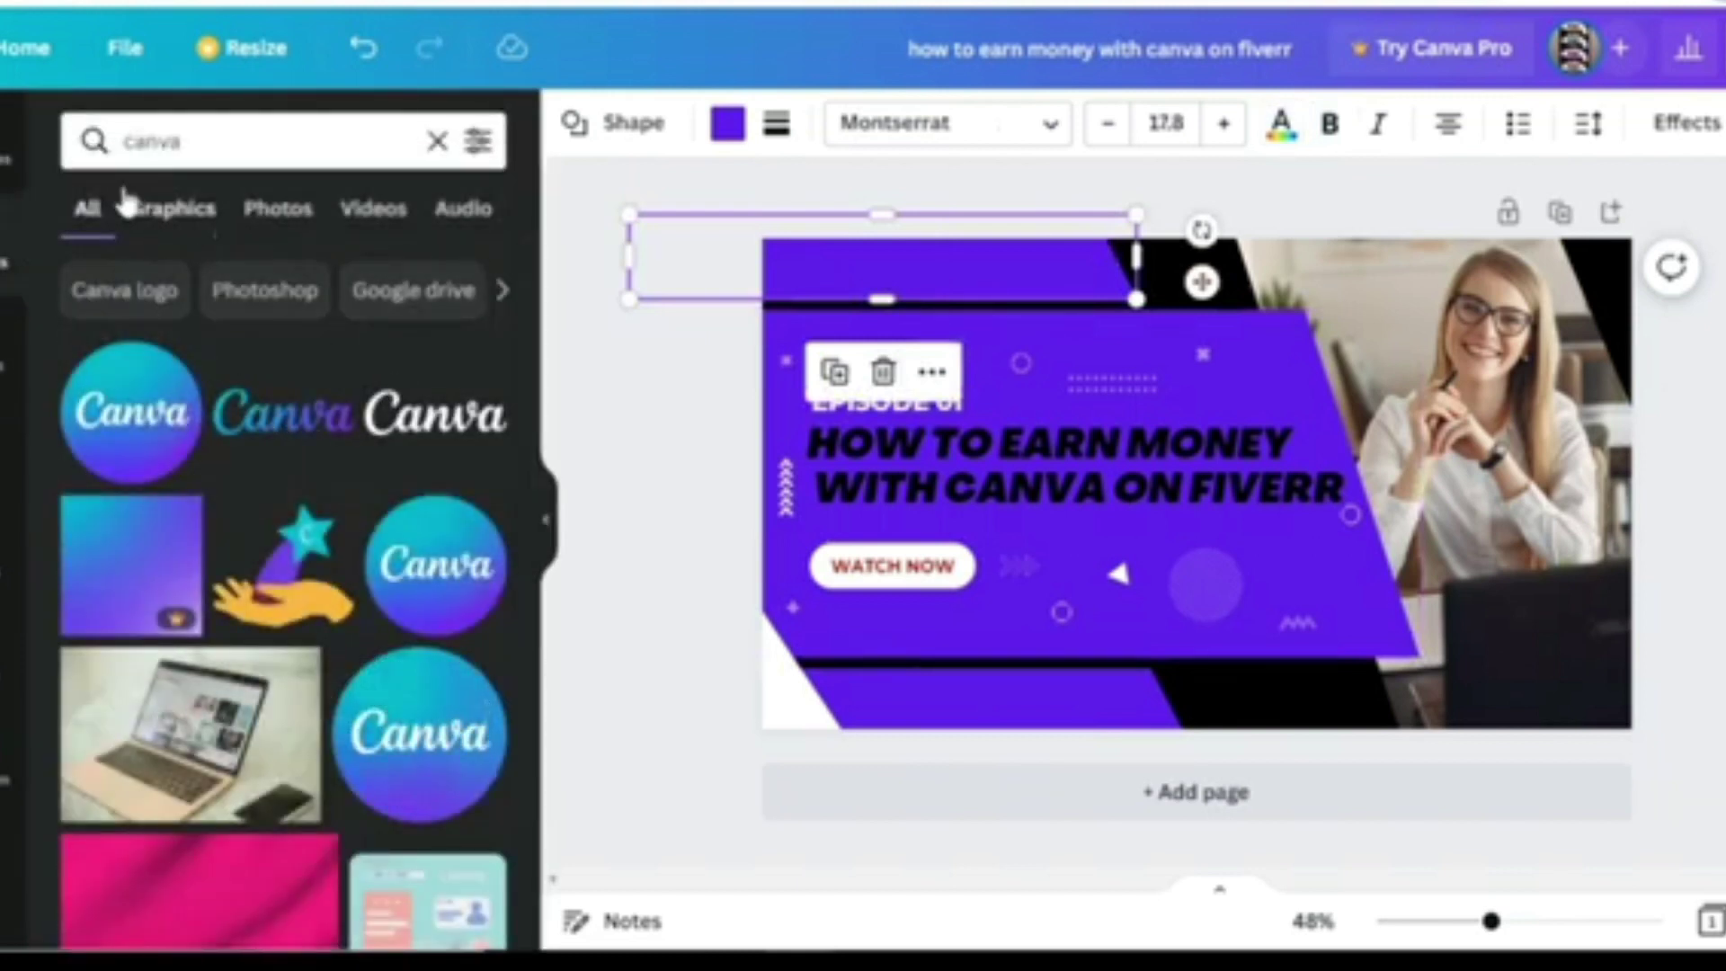
left_click(438, 144)
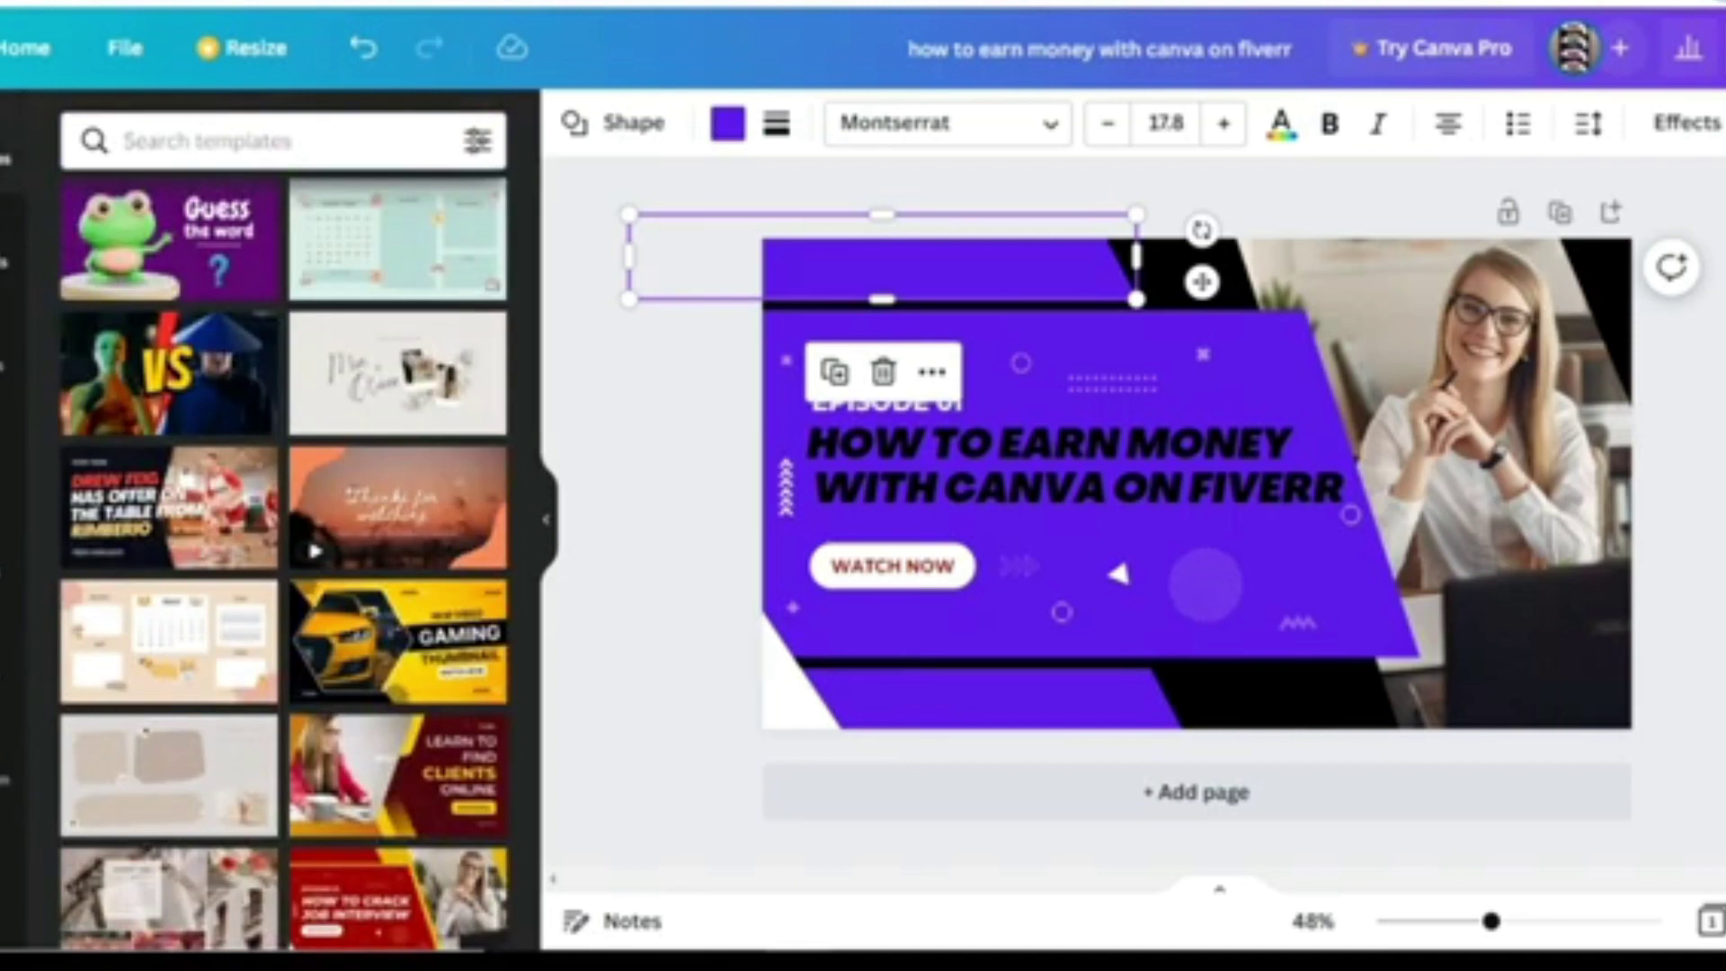
left_click(5, 259)
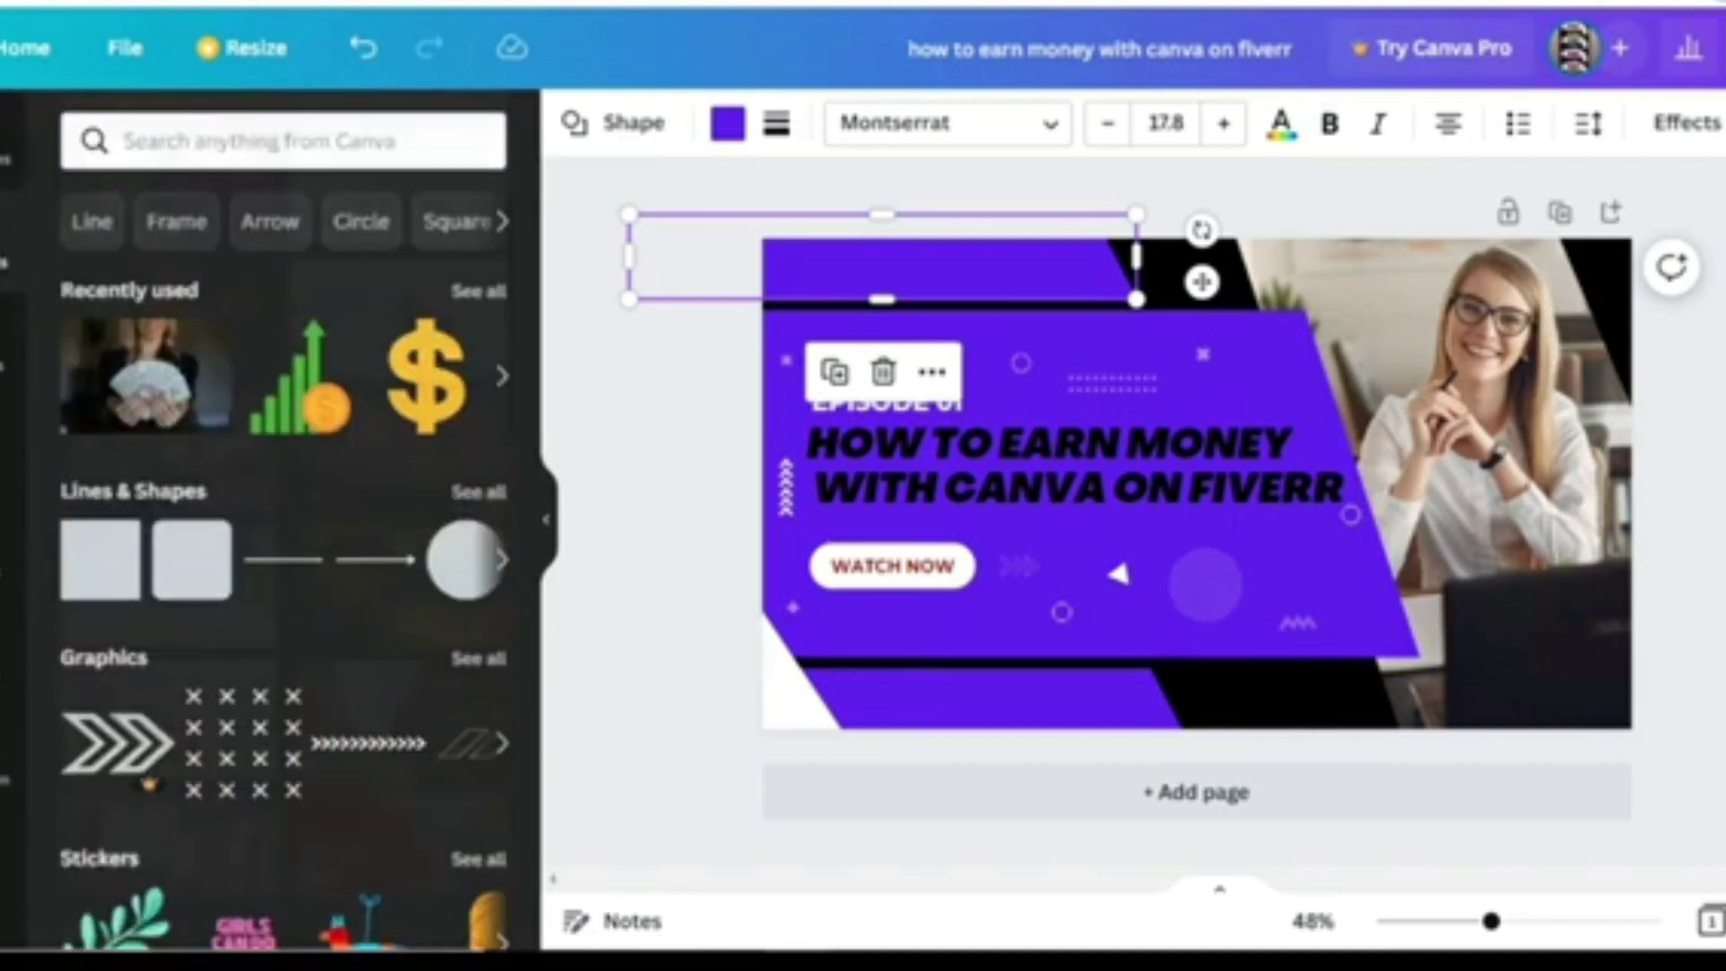
left_click(110, 160)
type("can")
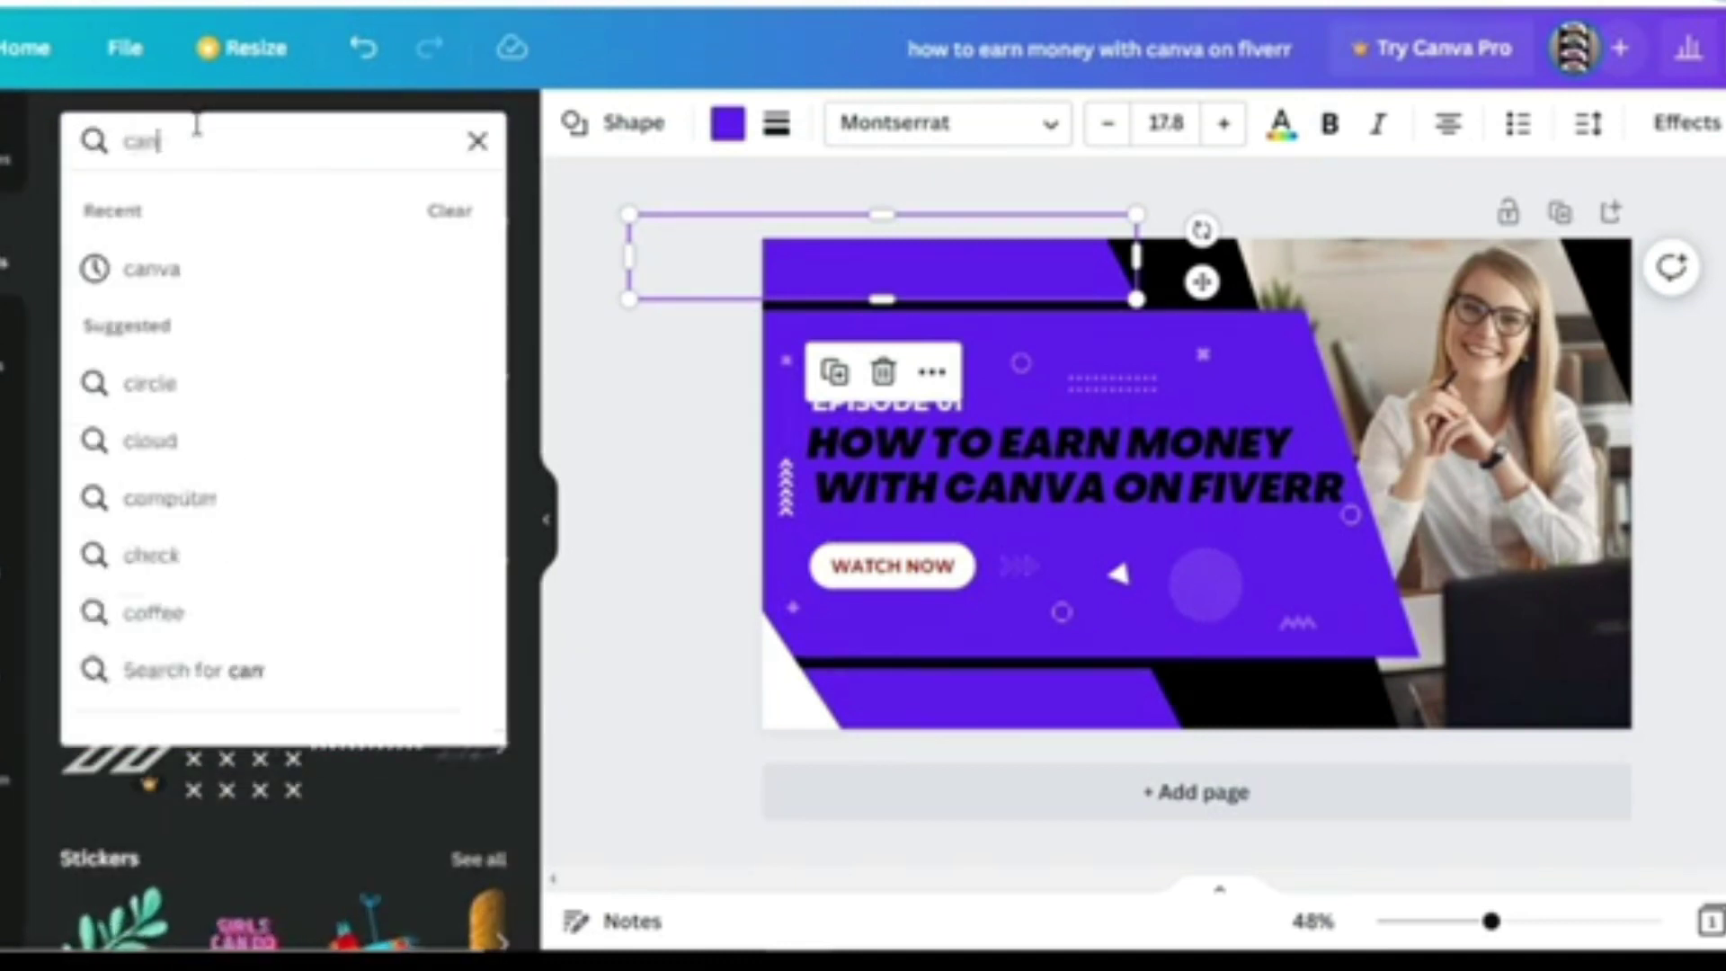
type("va")
key("Return")
left_click(143, 424)
Step: Shrink the Canva logo and place it above the title, across the panel's upper edge
left_click_drag(1145, 559, 1002, 400)
left_click_drag(1152, 423, 1134, 404)
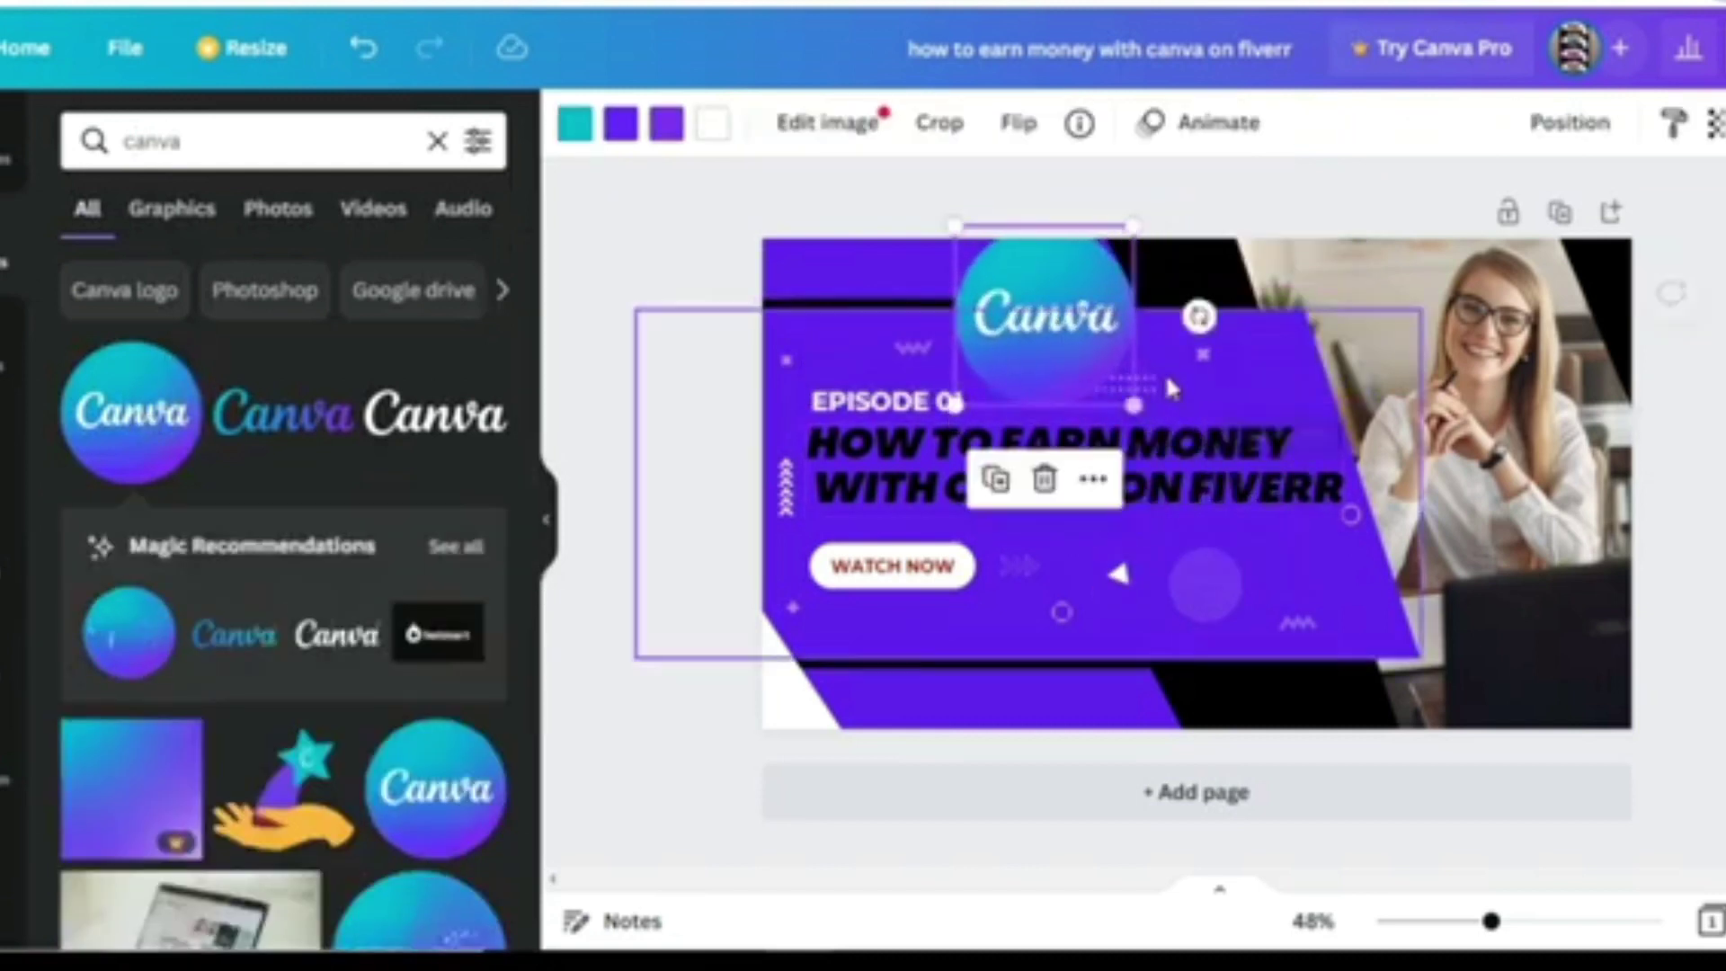
left_click_drag(1053, 327, 1092, 331)
Step: Replace the "EPISODE 01" text with "CANVA COMPLETE TUTORIAL" and set it in the Aloja font at size 32.6
left_click(944, 367)
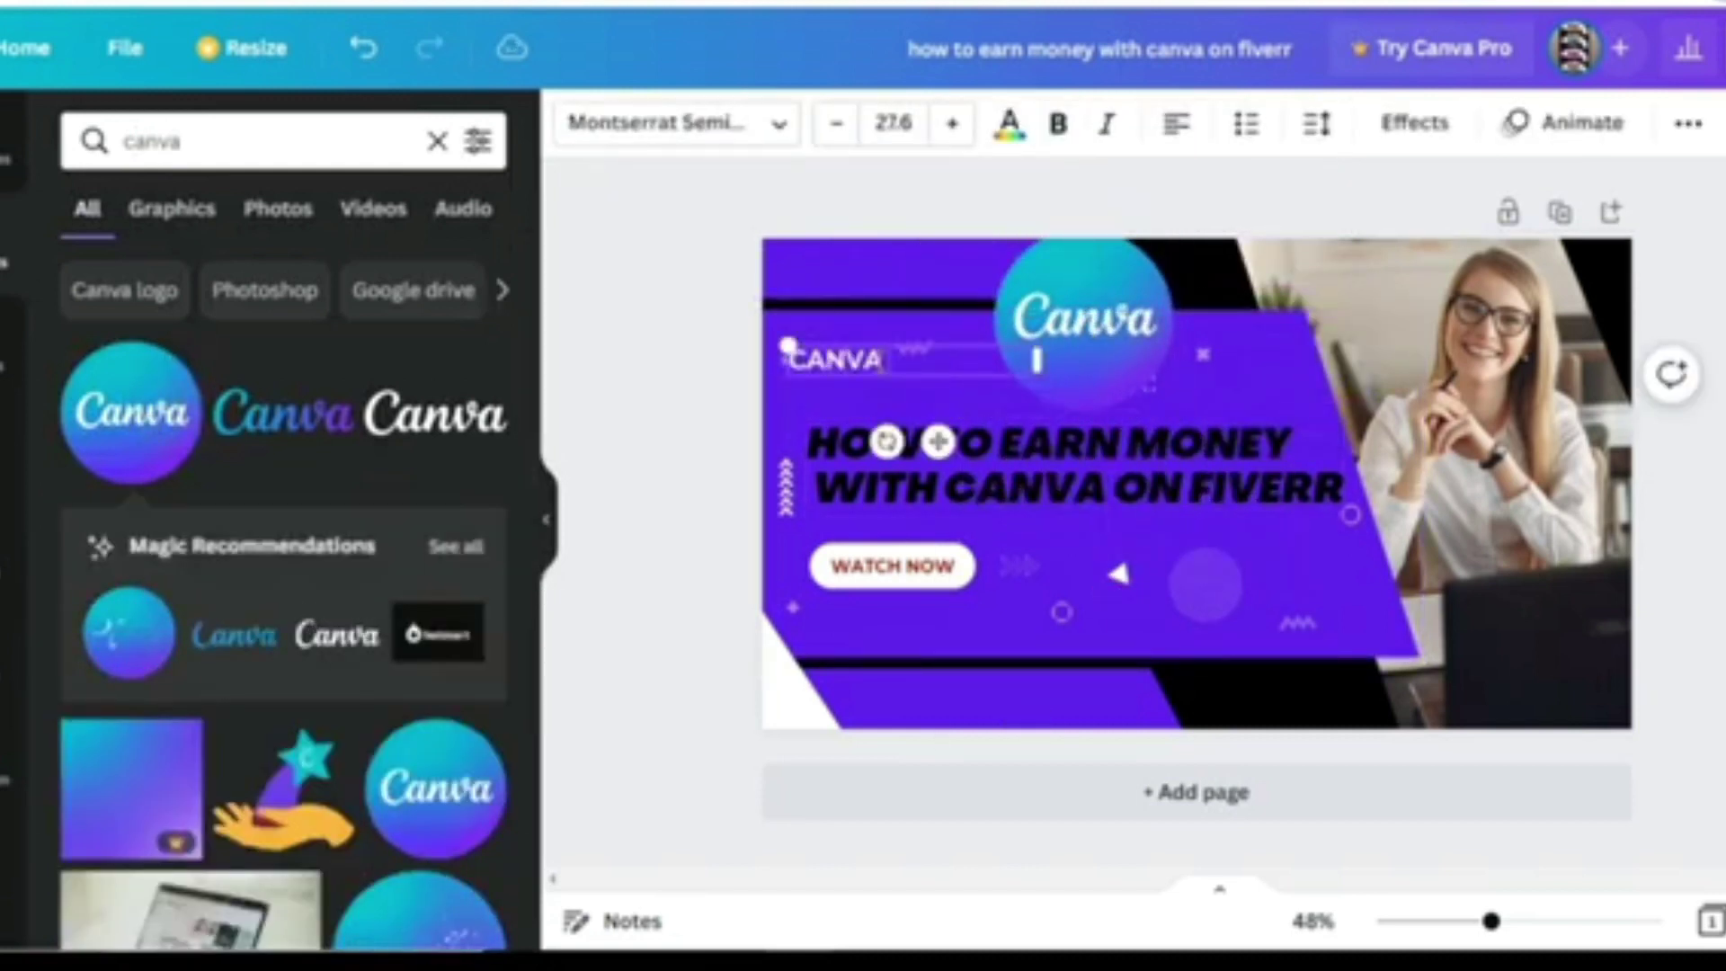
left_click(771, 122)
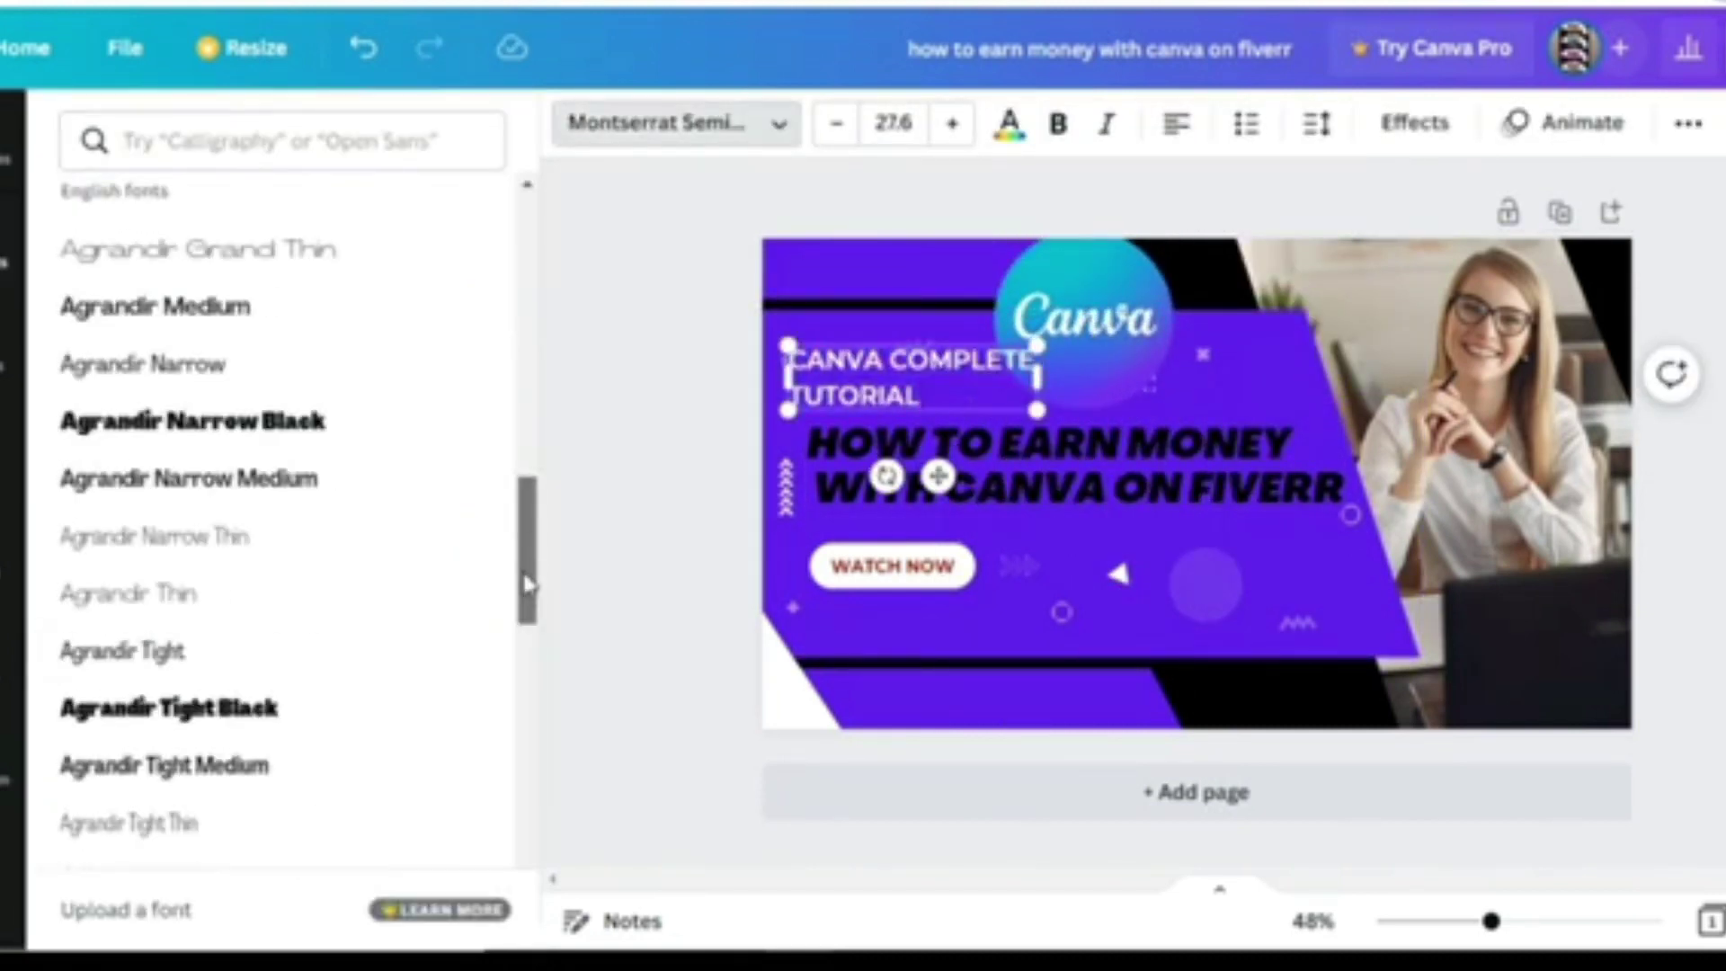
scroll(519, 666, "down", 5)
scroll(396, 569, "up", 5)
left_click(396, 564)
left_click(278, 458)
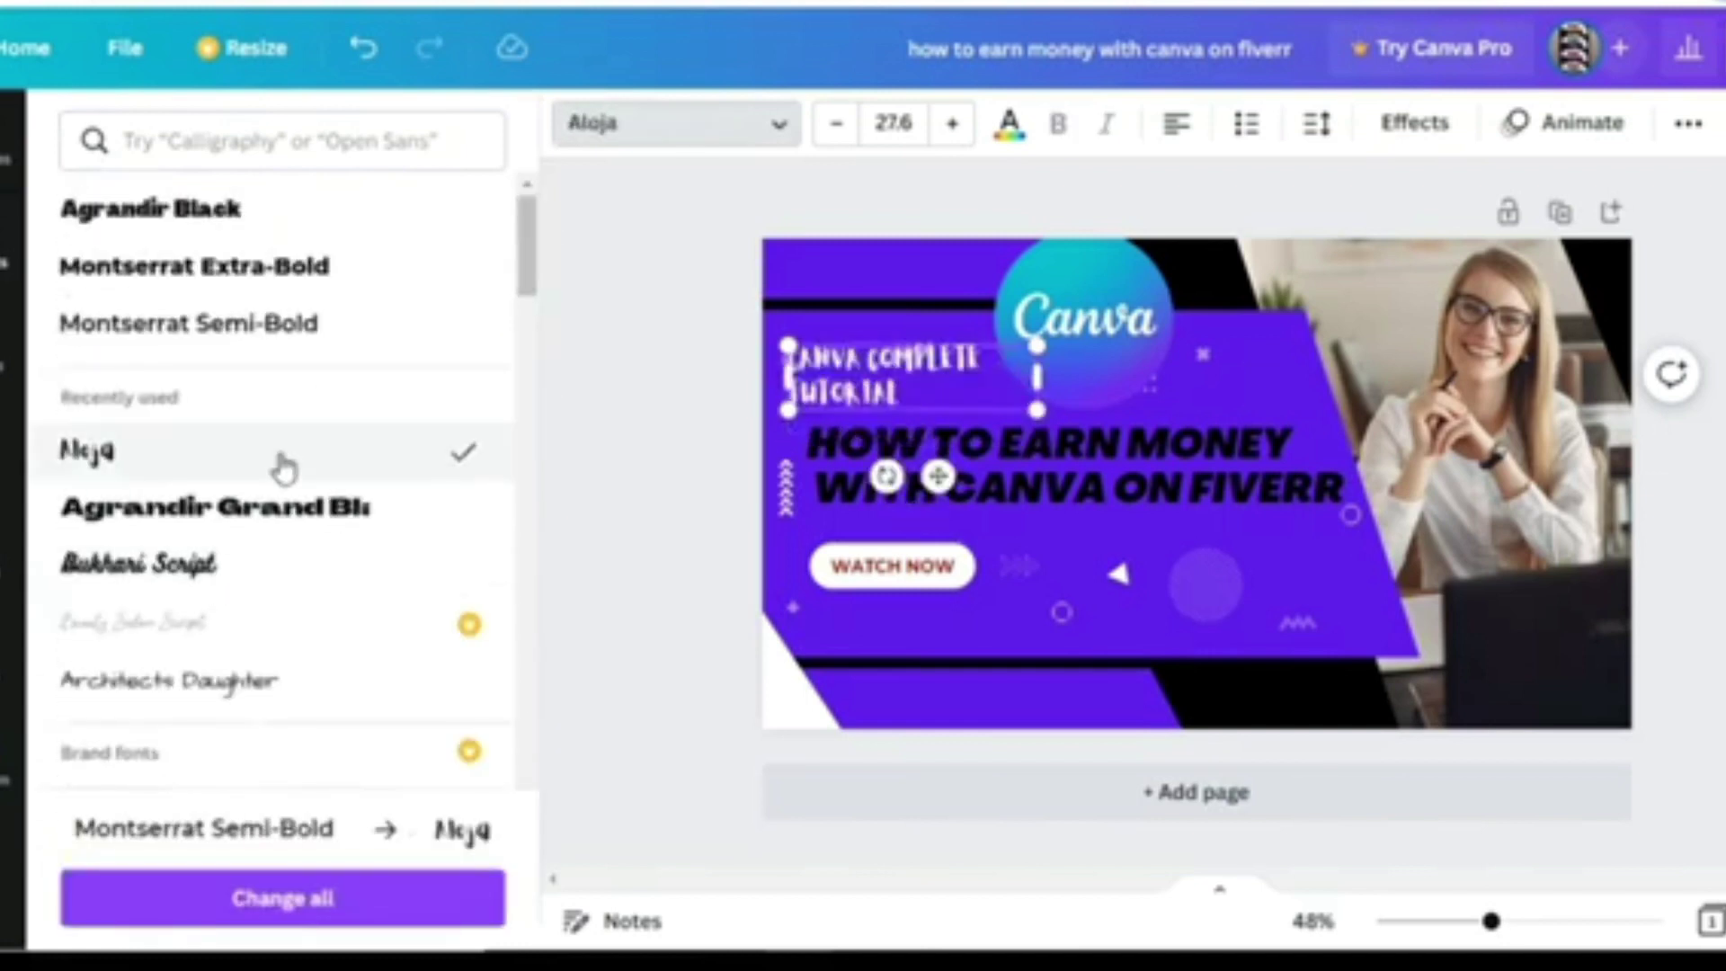
left_click(953, 123)
left_click(953, 123)
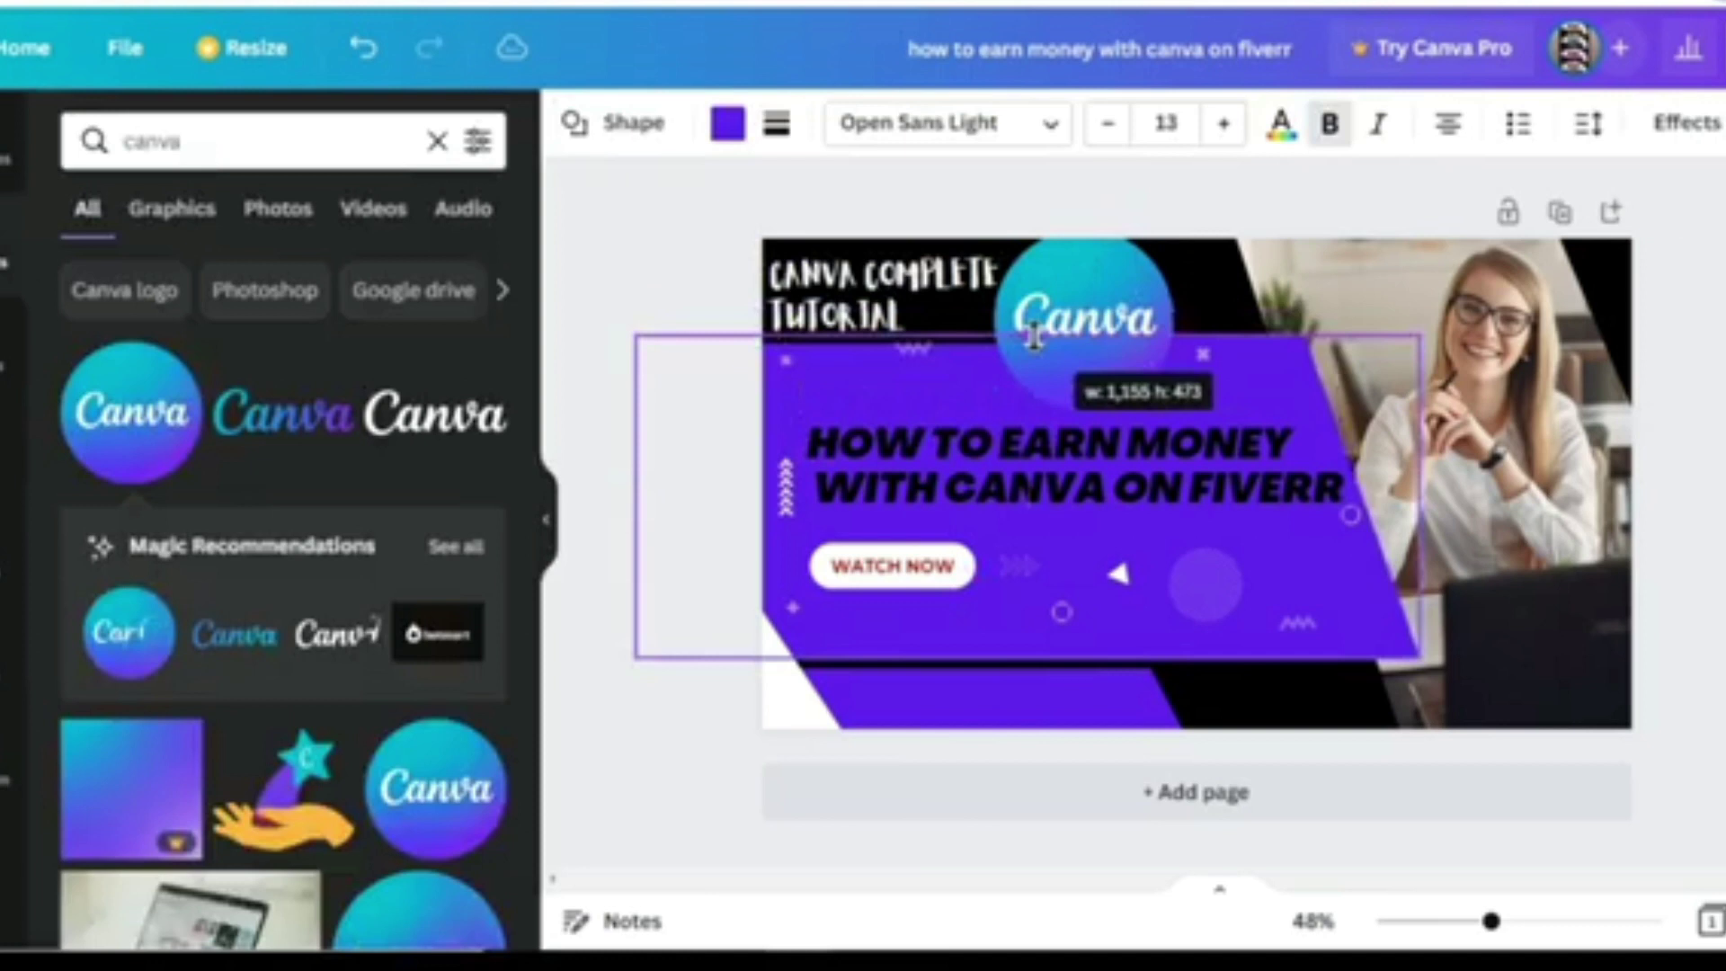
Step: Lower the upper edge of the purple title panel and adjust the tutorial heading and Canva logo in the black area above it
left_click_drag(1034, 336, 1033, 371)
left_click(886, 310)
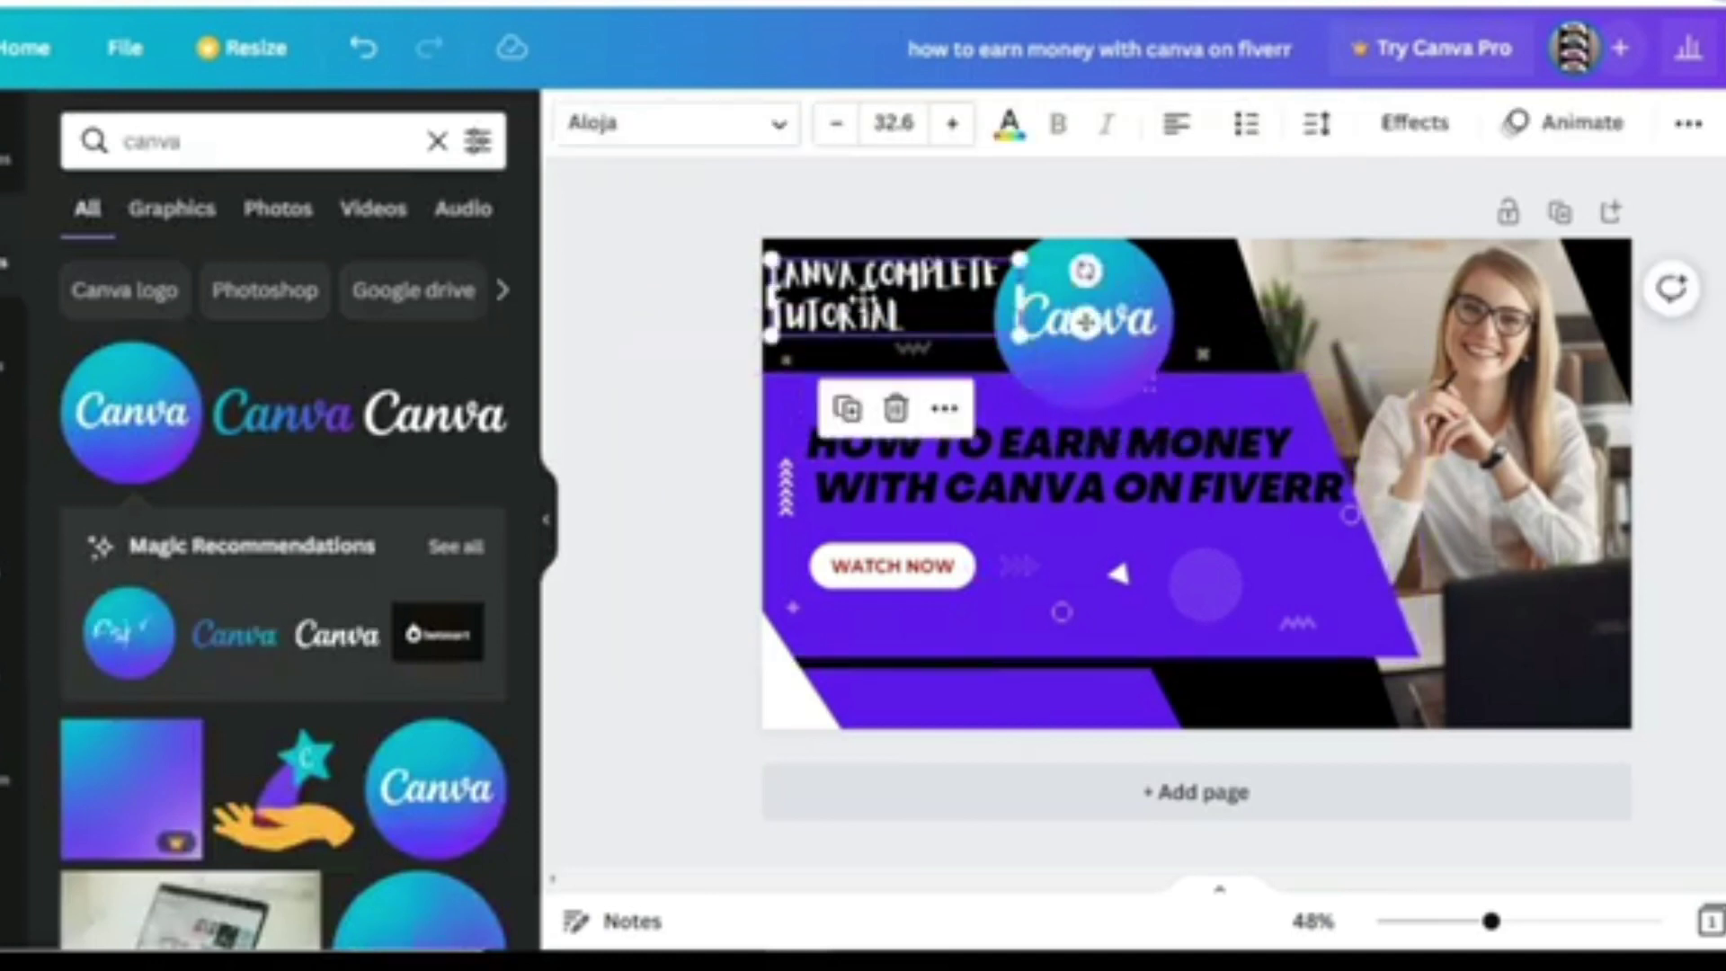
left_click_drag(886, 310, 891, 319)
left_click_drag(1062, 265, 1113, 278)
left_click(1321, 377)
left_click(1034, 849)
left_click(1101, 288)
key("Tab")
Step: Change the "WATCH NOW" label to the channel name, move it onto the lower black area, and nudge the title slightly left
left_click(903, 574)
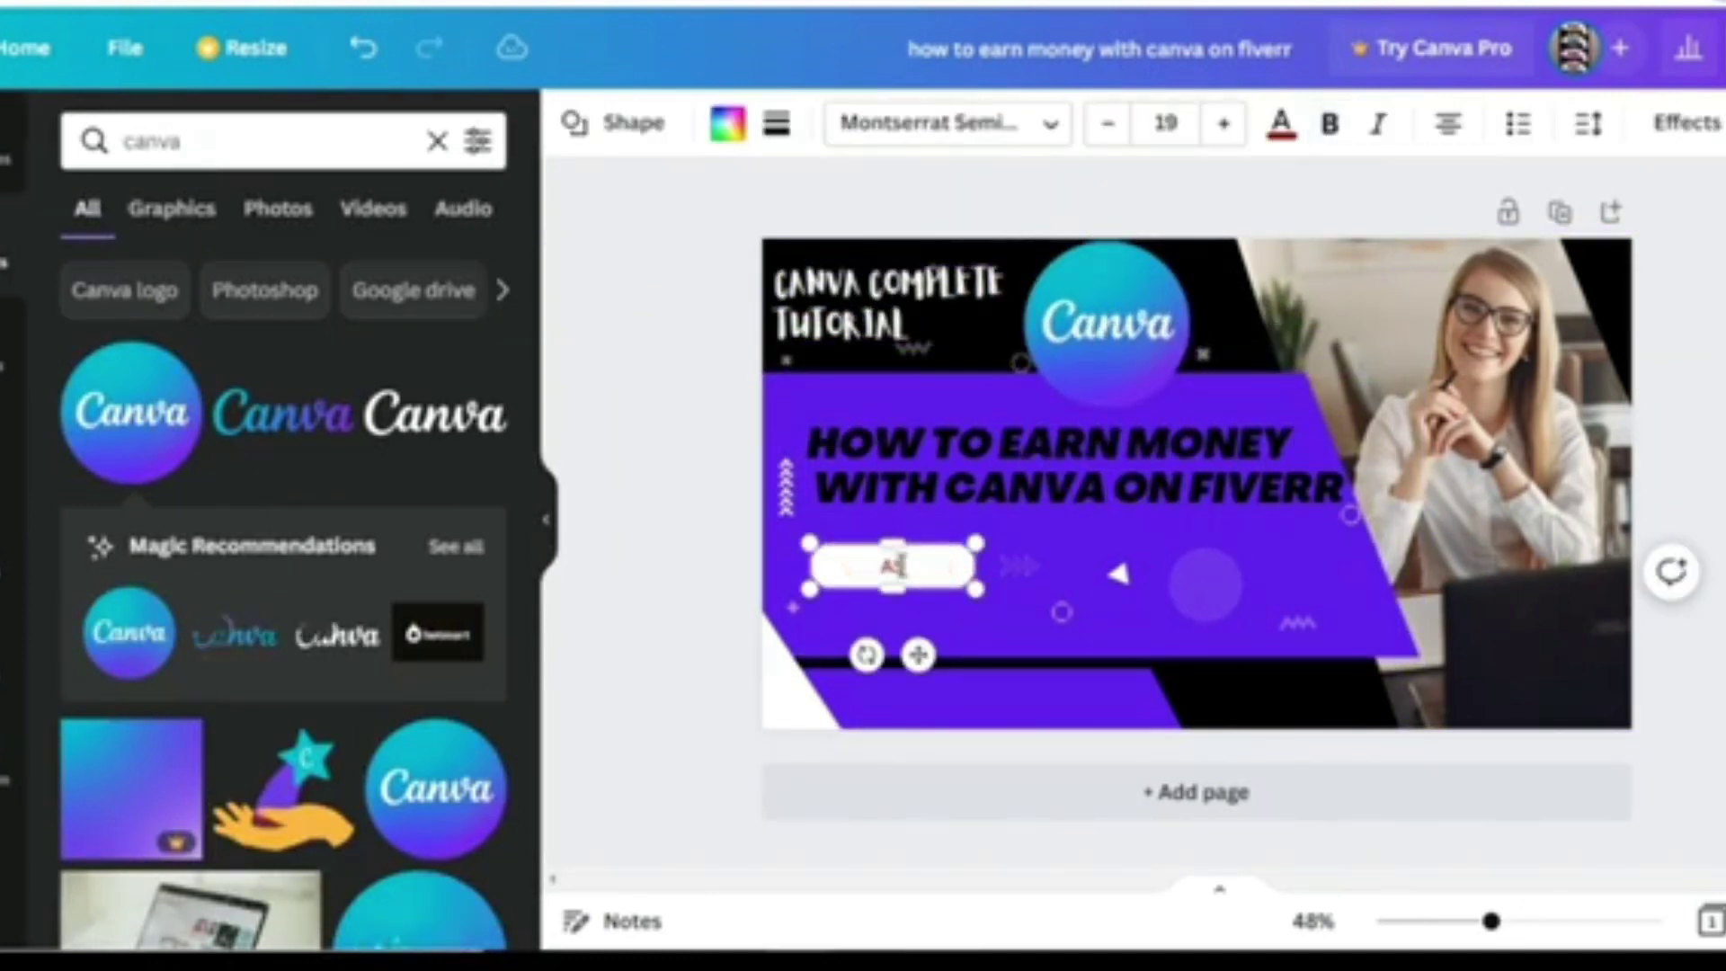
left_click_drag(838, 571, 829, 572)
left_click_drag(810, 588, 1275, 698)
left_click(850, 595)
left_click_drag(970, 490, 958, 491)
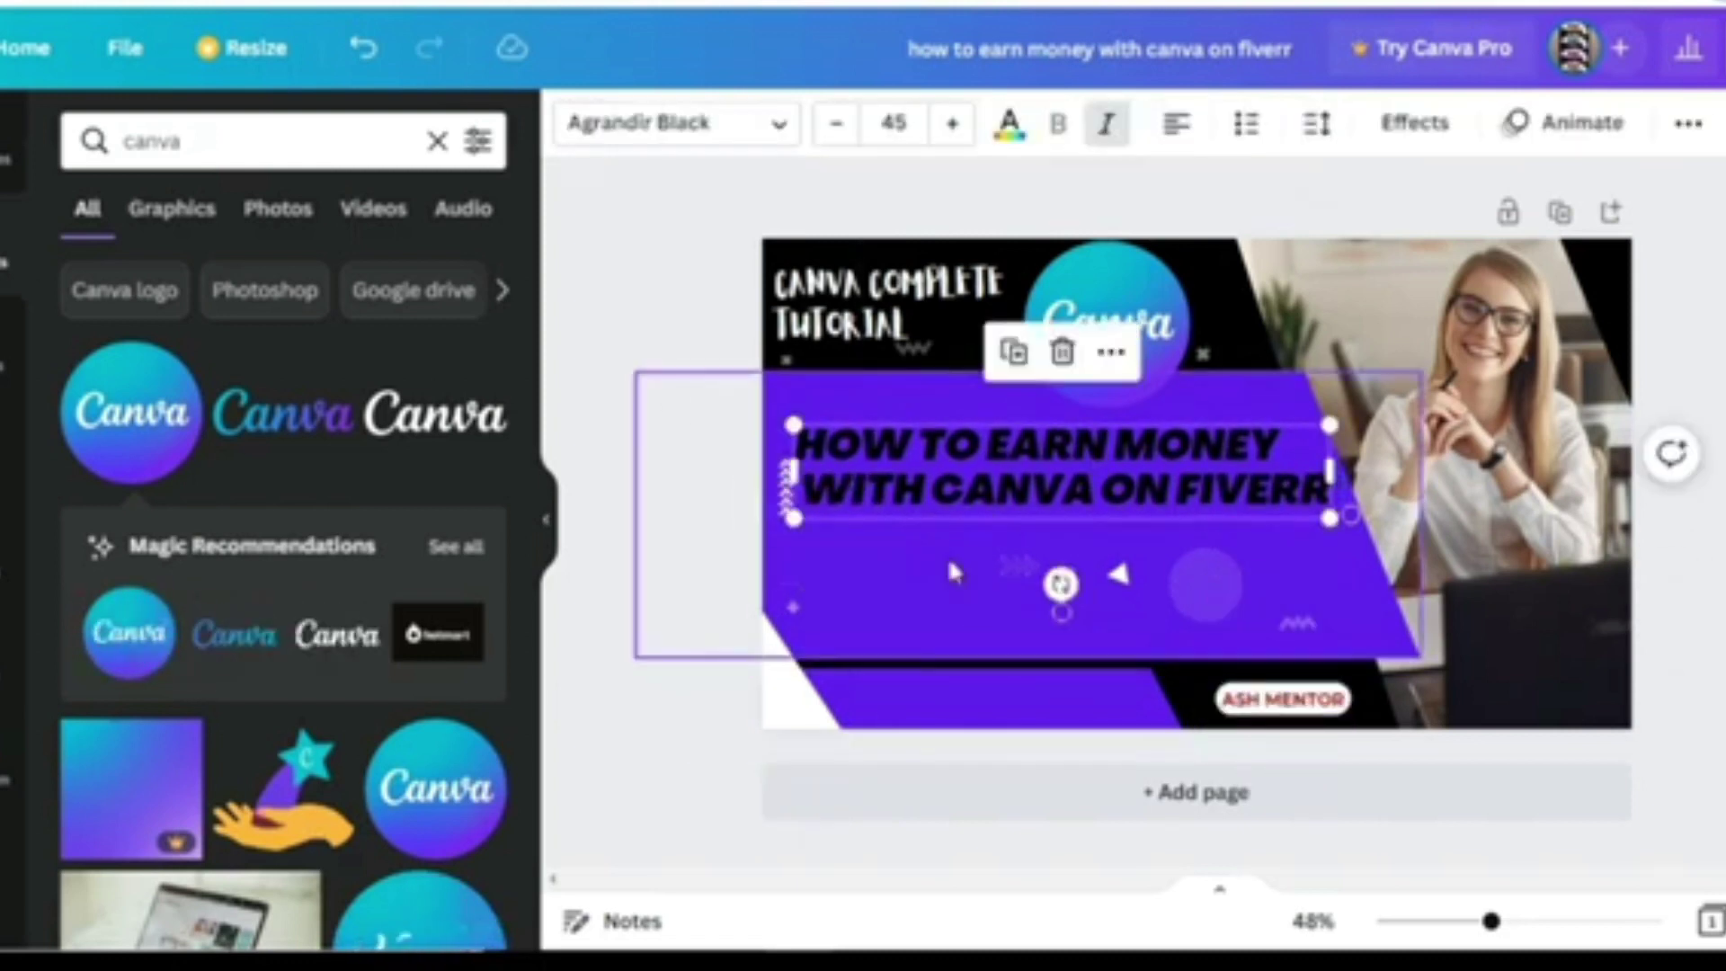
Step: Add the pink "Sweet" text style to the thumbnail and replace its wording with "canva complete tutorial"
left_click(9, 450)
left_click_drag(535, 372, 544, 870)
left_click(169, 577)
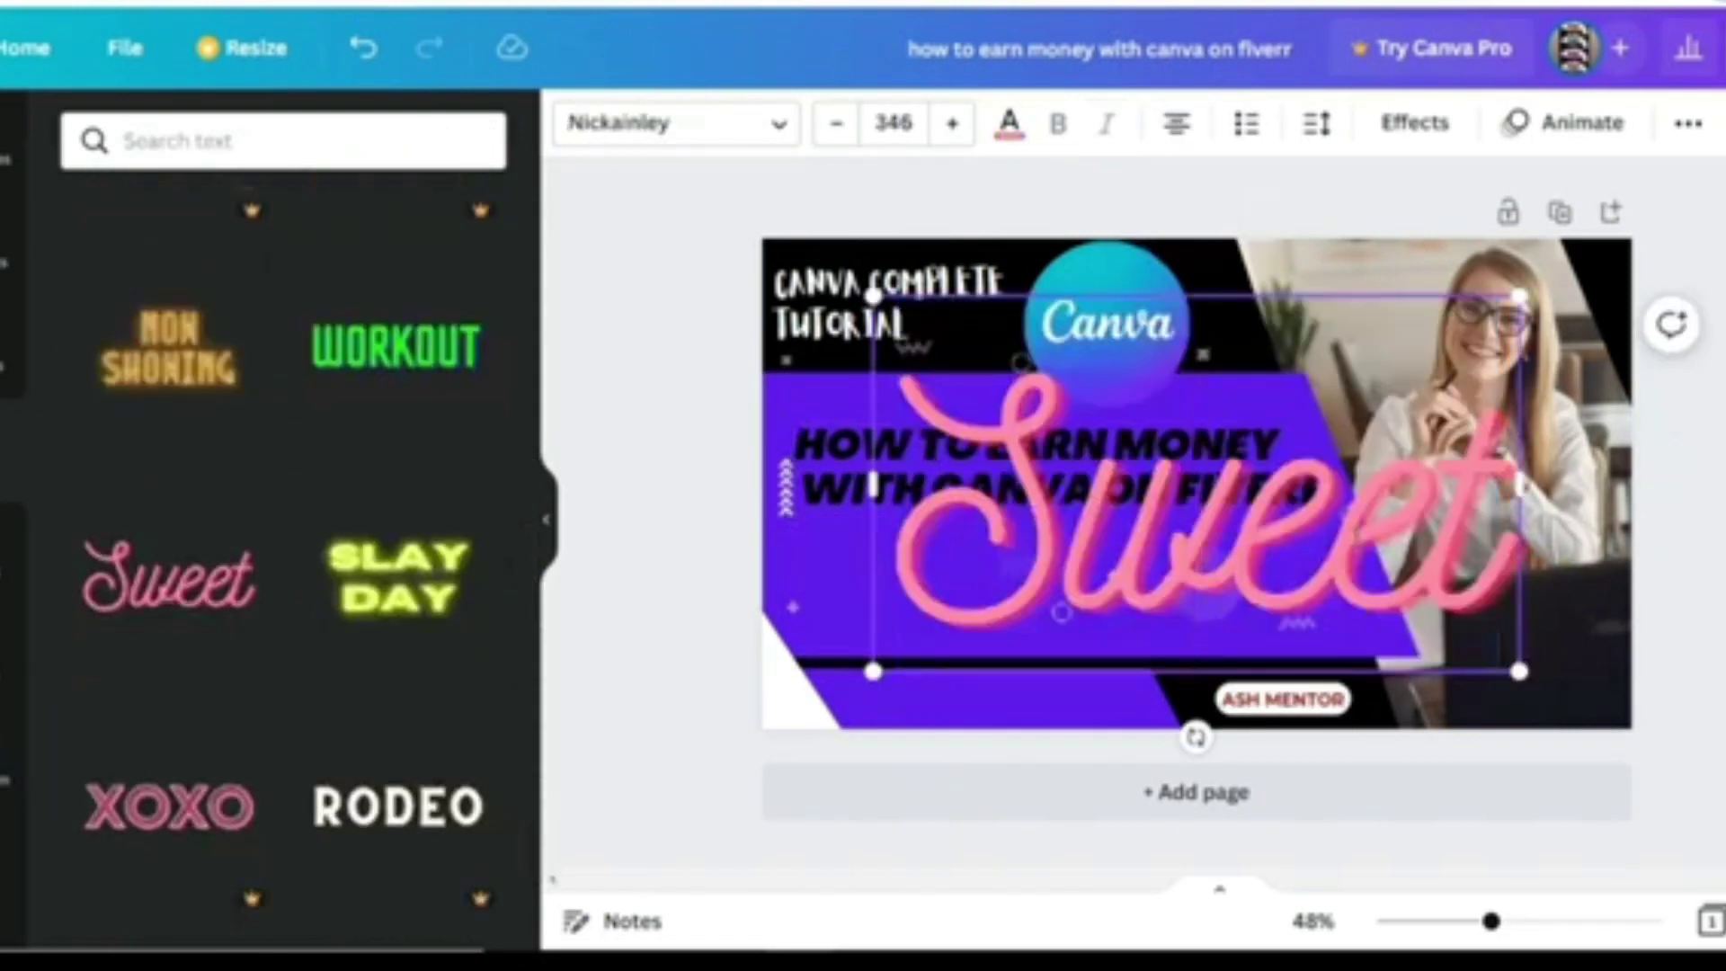
double_click(1275, 287)
key("BackSpace")
type("Canva fu")
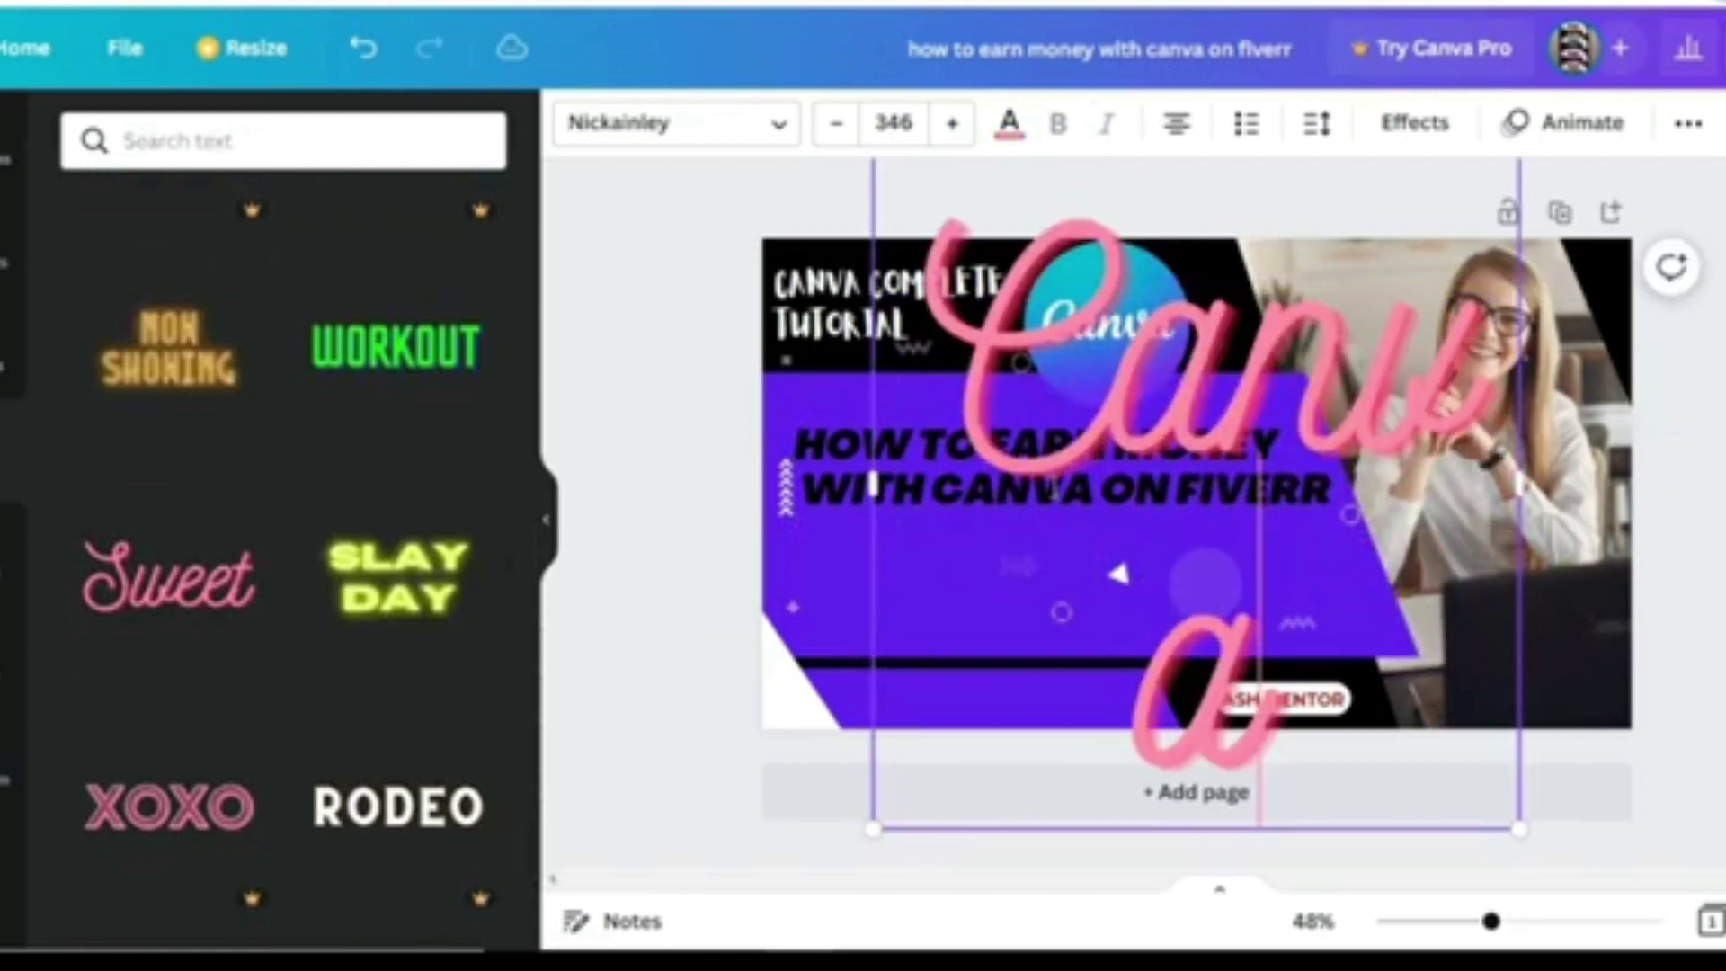
Step: Shrink the script heading into the upper black area beside the Canva logo and capitalize it as "Canva complete Tutorial"
left_click_drag(909, 170, 1177, 463)
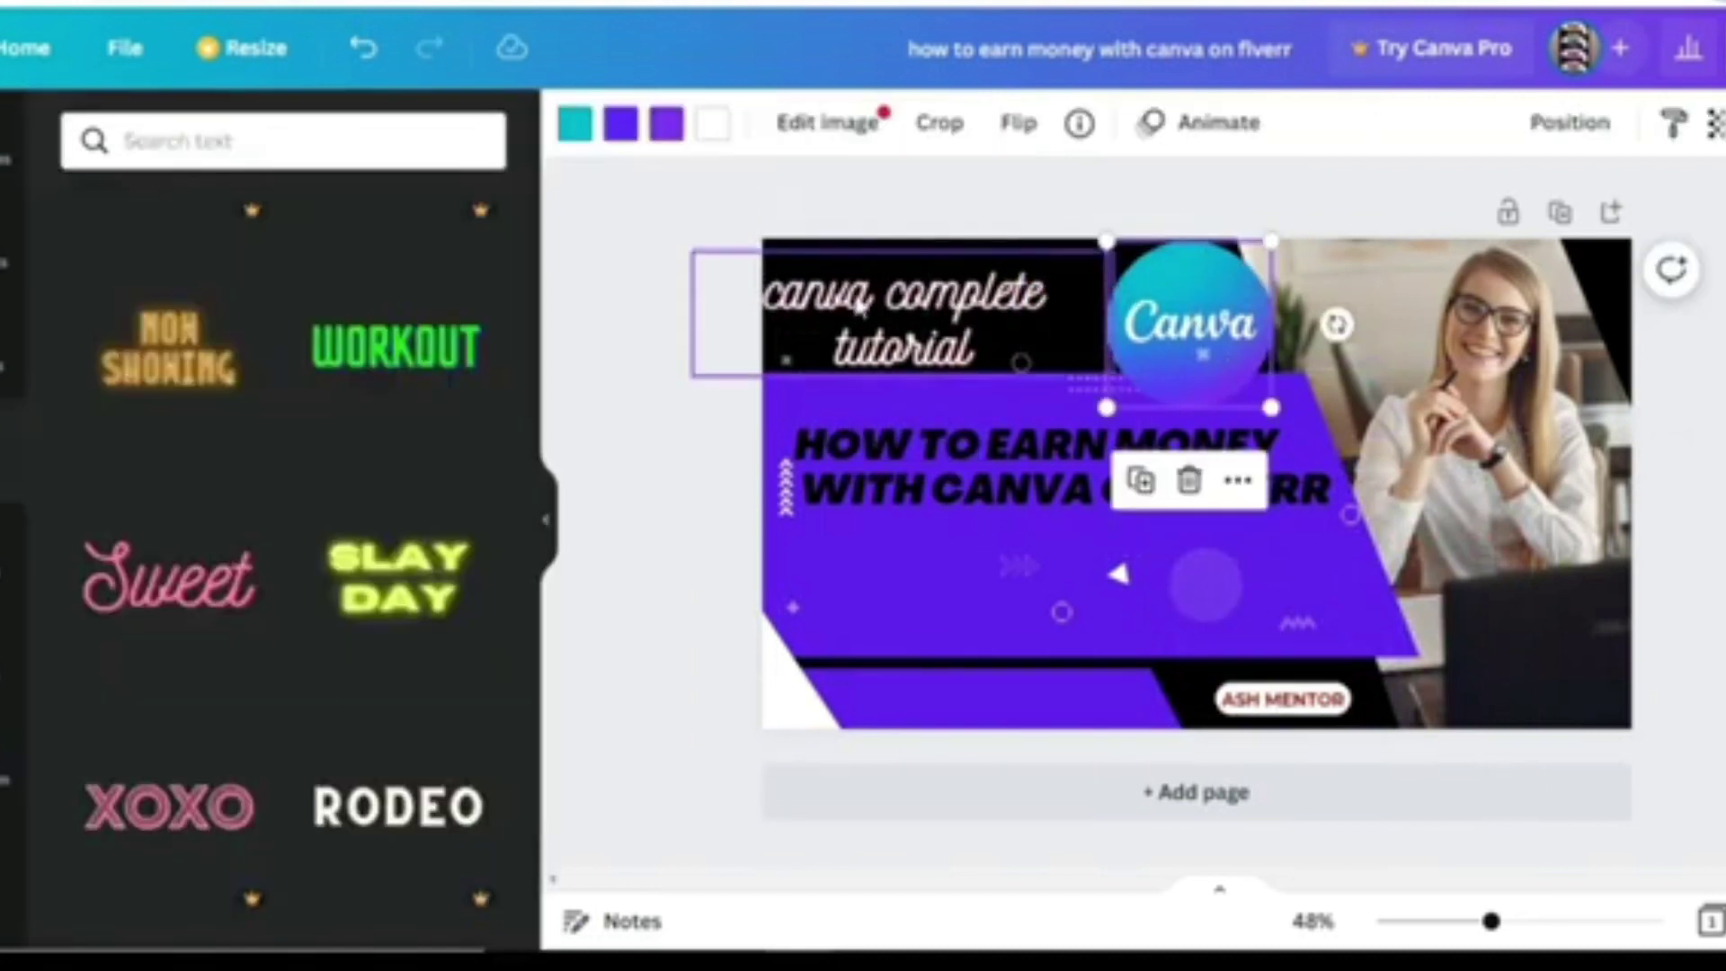
left_click(860, 308)
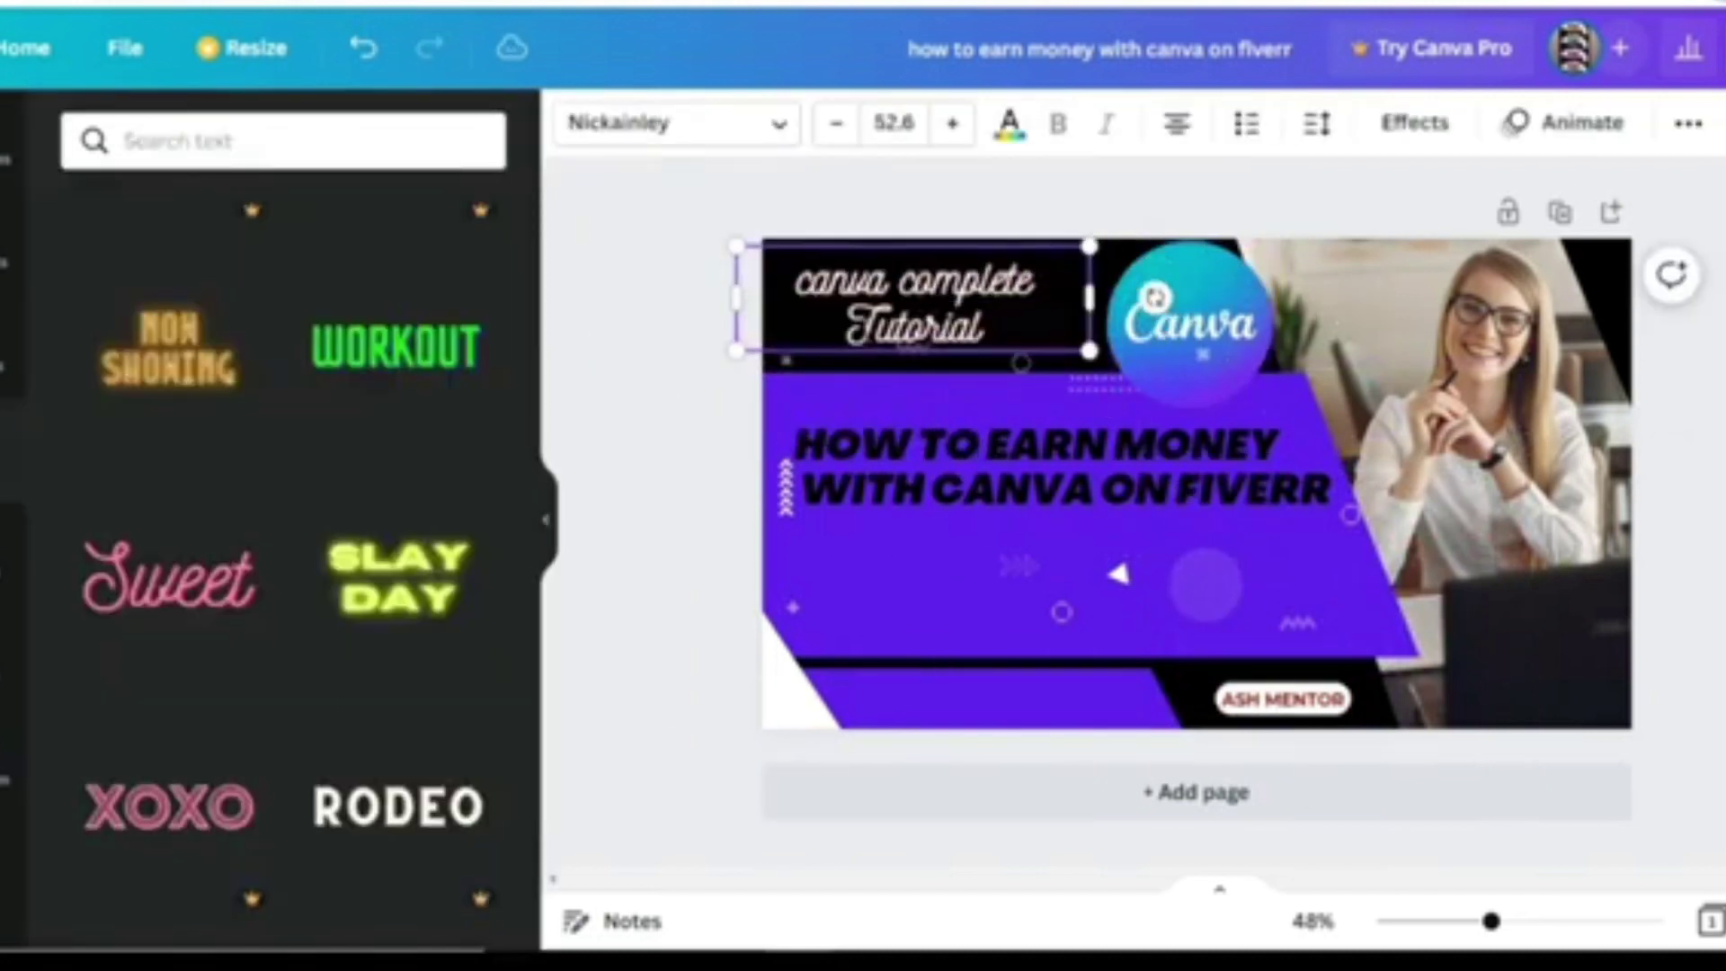
left_click(1155, 301)
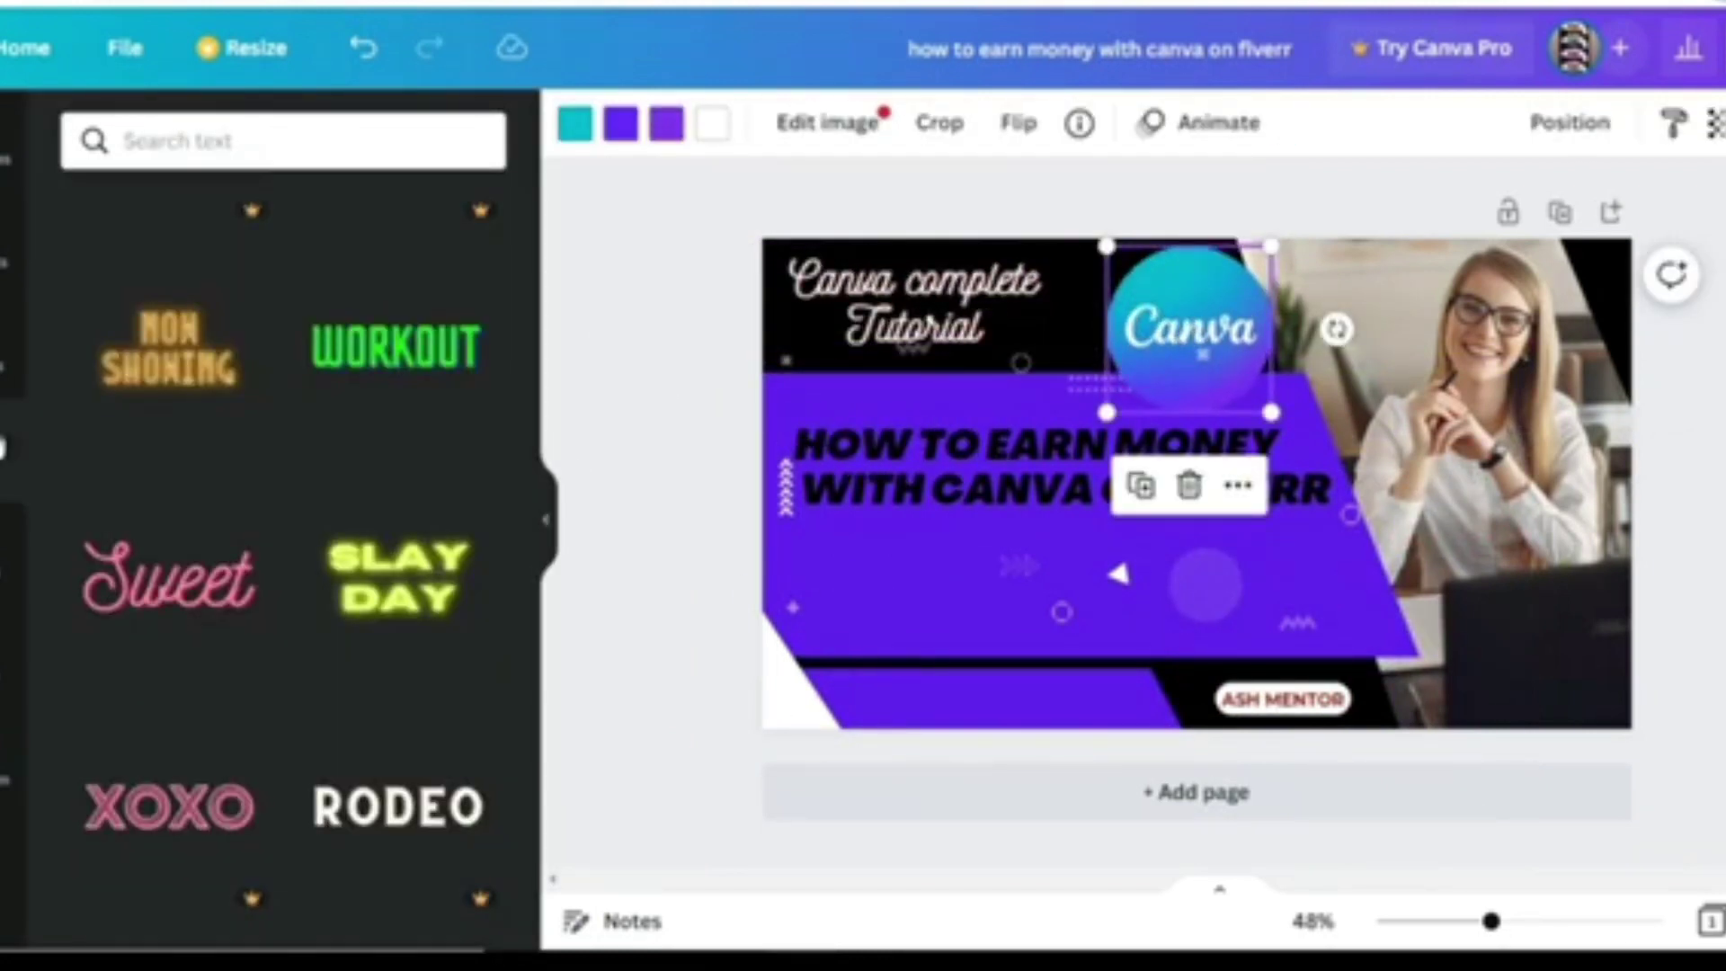
scroll(283, 539, "up", 5)
left_click(162, 713)
double_click(1195, 440)
type("Freelancing for")
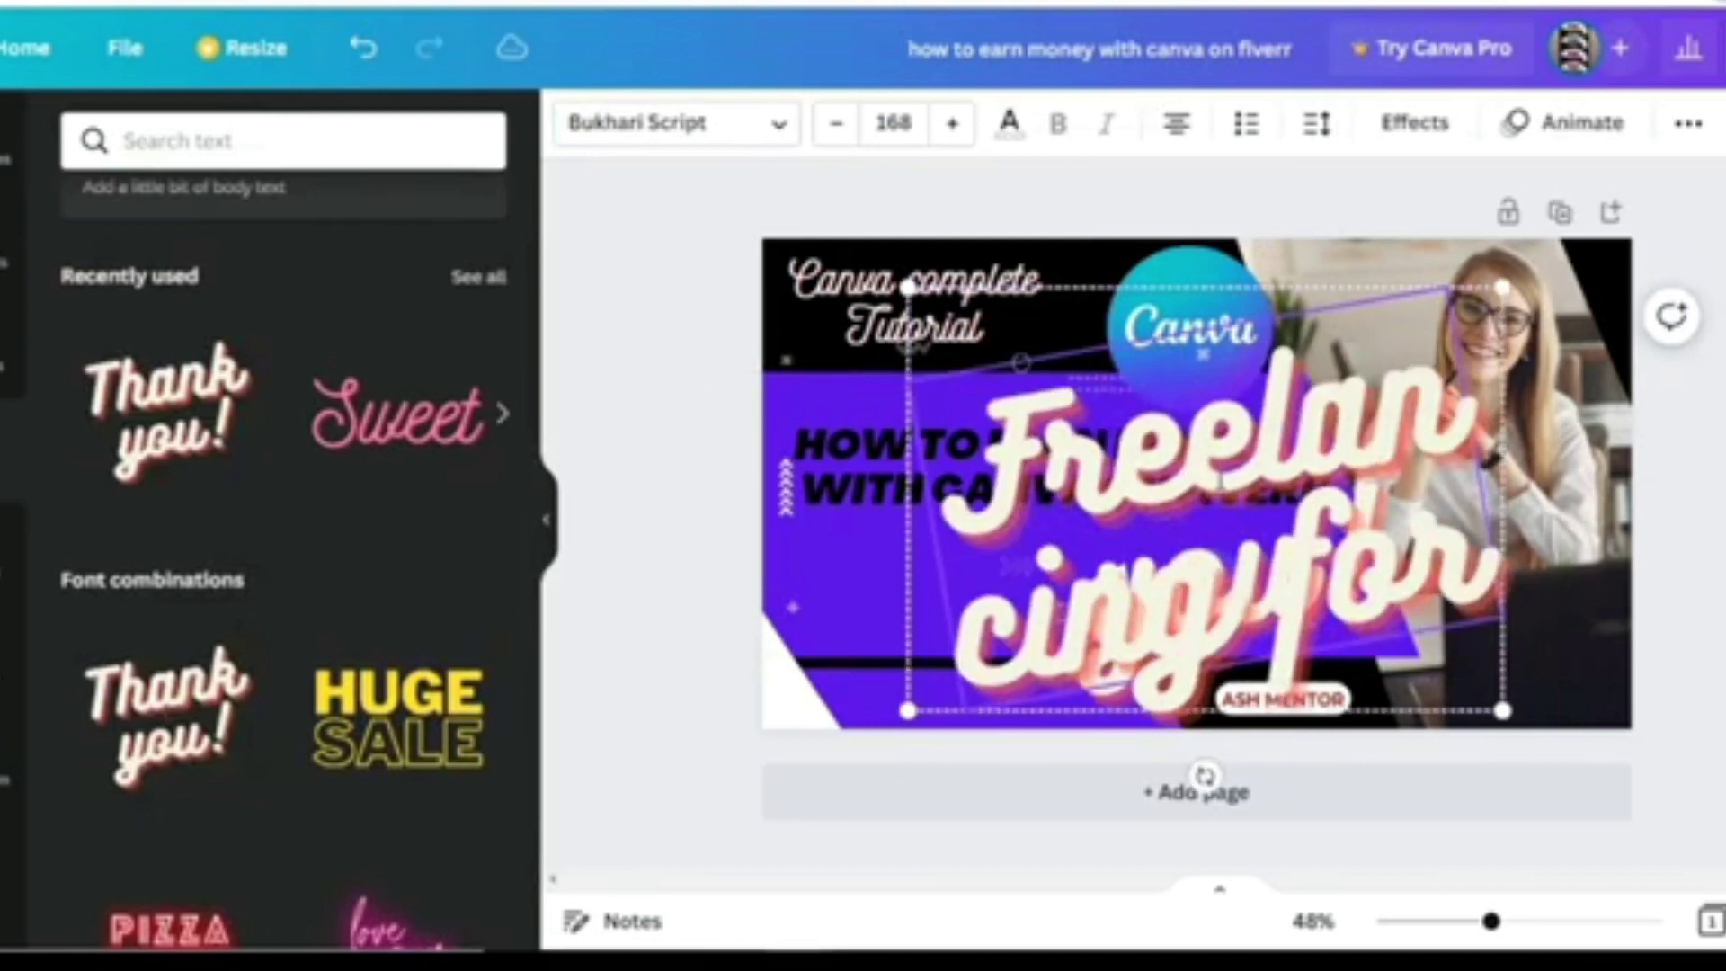
type(" beginners")
left_click_drag(907, 710, 1171, 537)
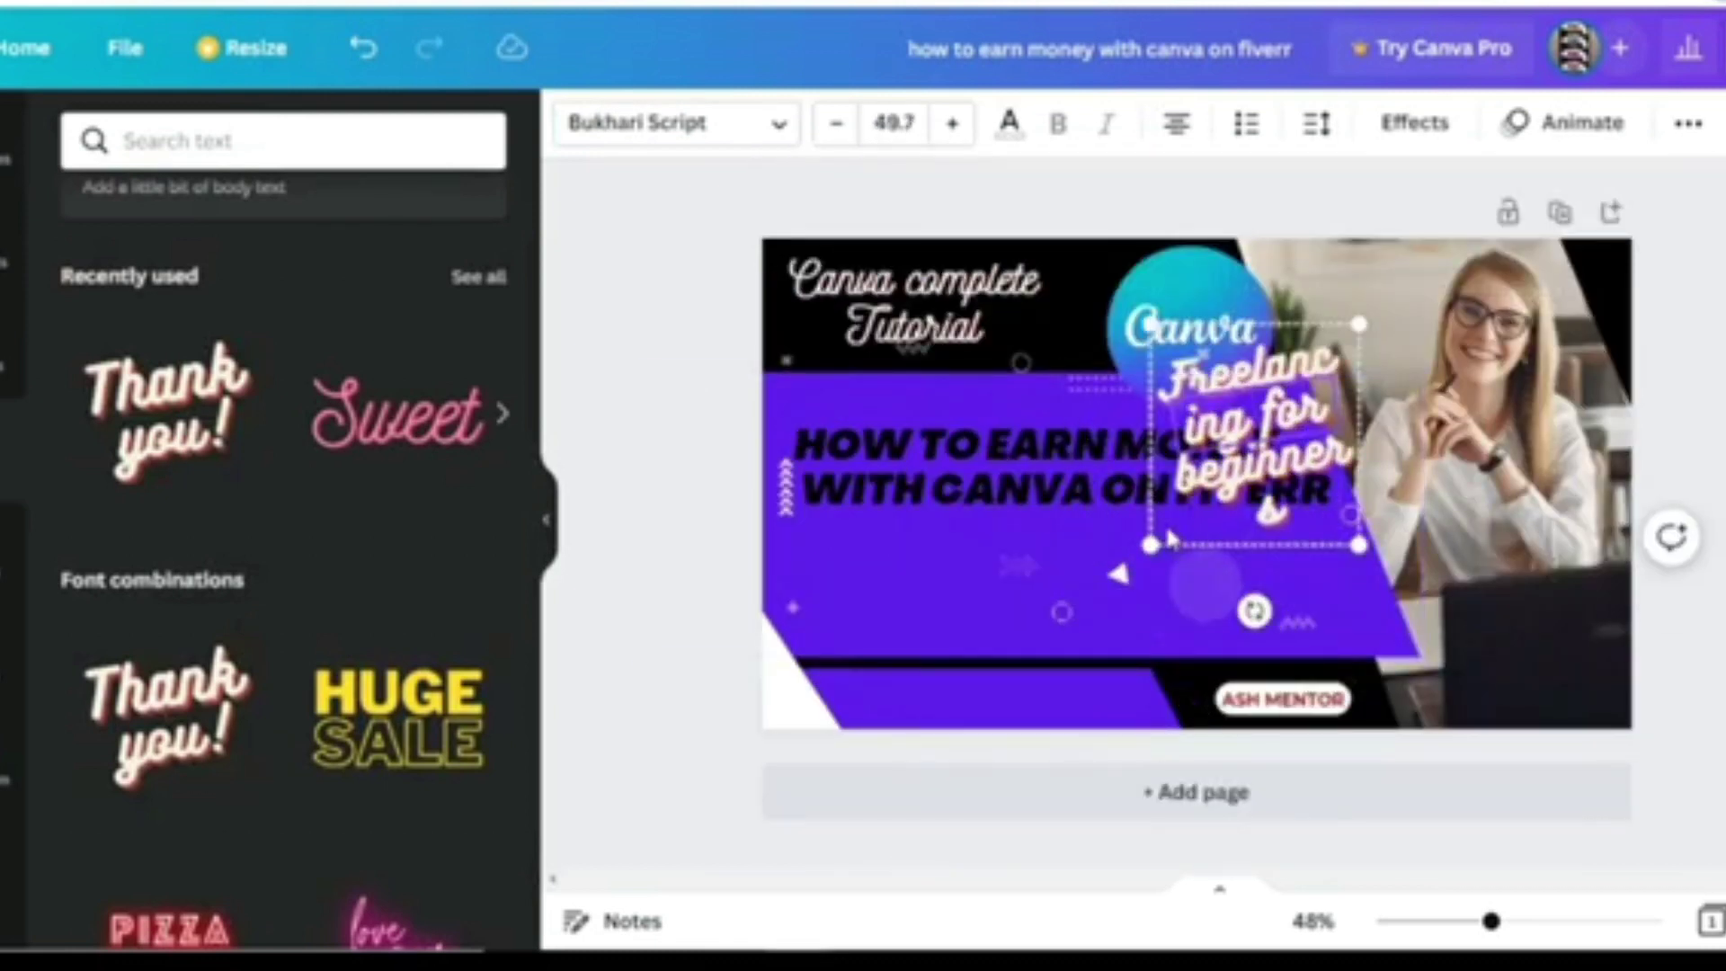
key("Delete")
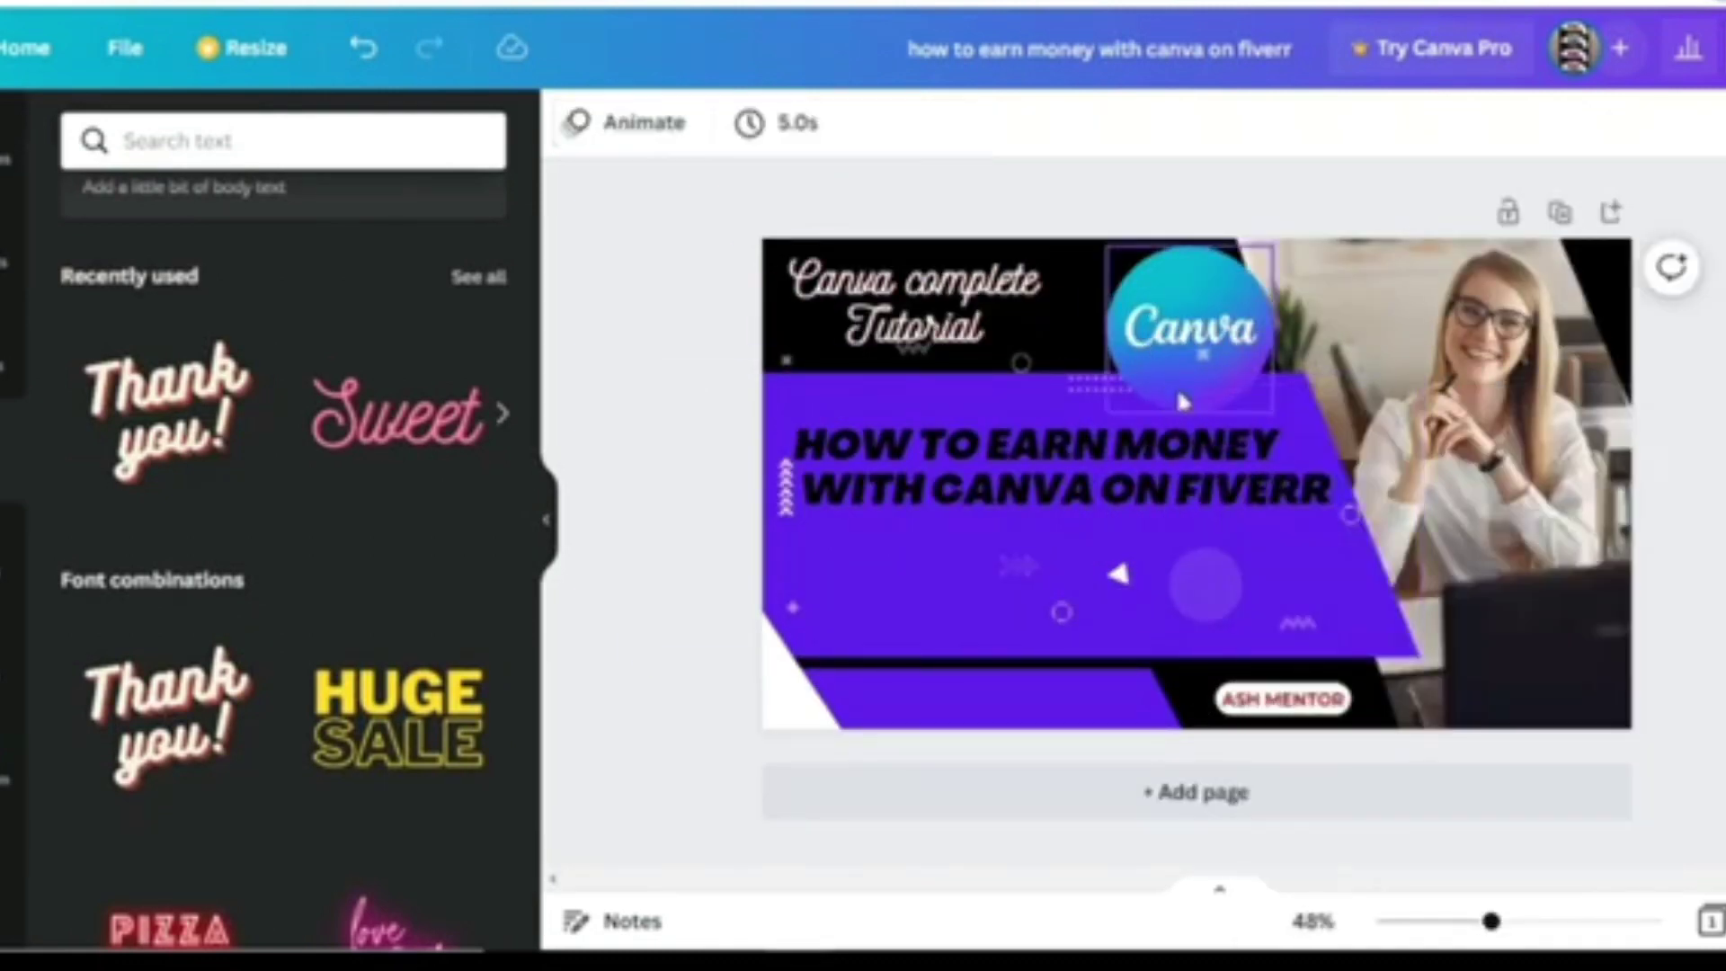
Step: Add a heading reading "Freelancing for beginners" on the purple panel below the title and set it in a script font
left_click(969, 553)
scroll(339, 278, "up", 3)
left_click(338, 277)
left_click_drag(1163, 490, 1014, 580)
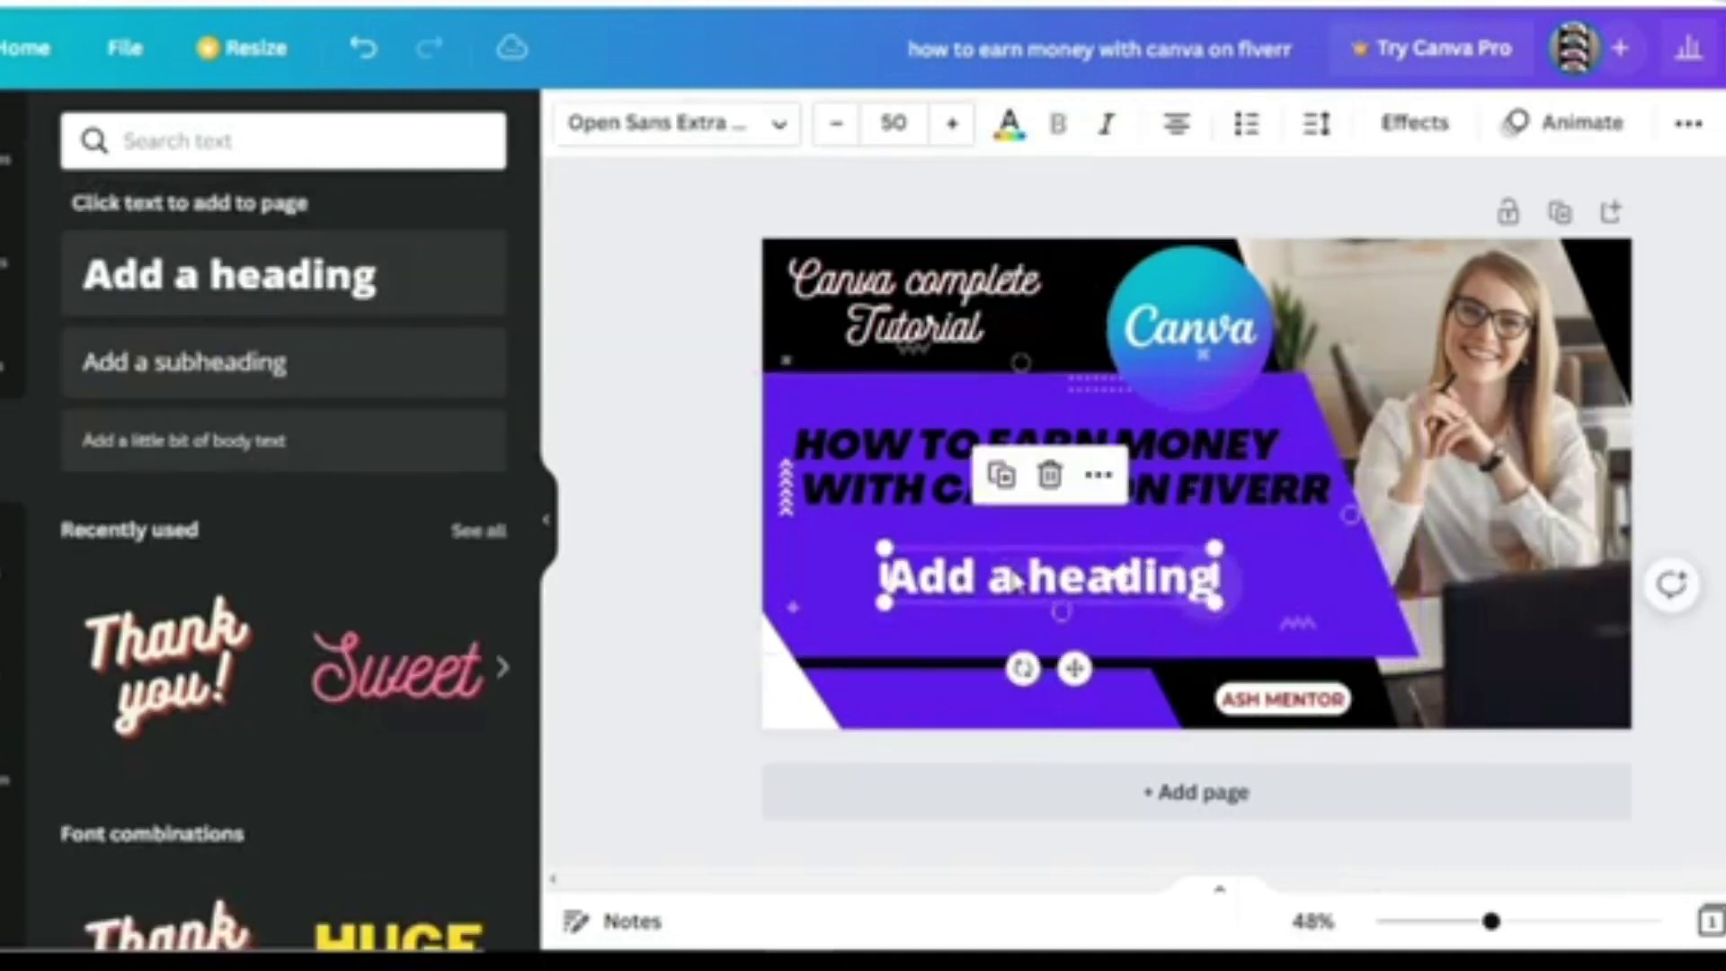
type("Freelancing for beginners")
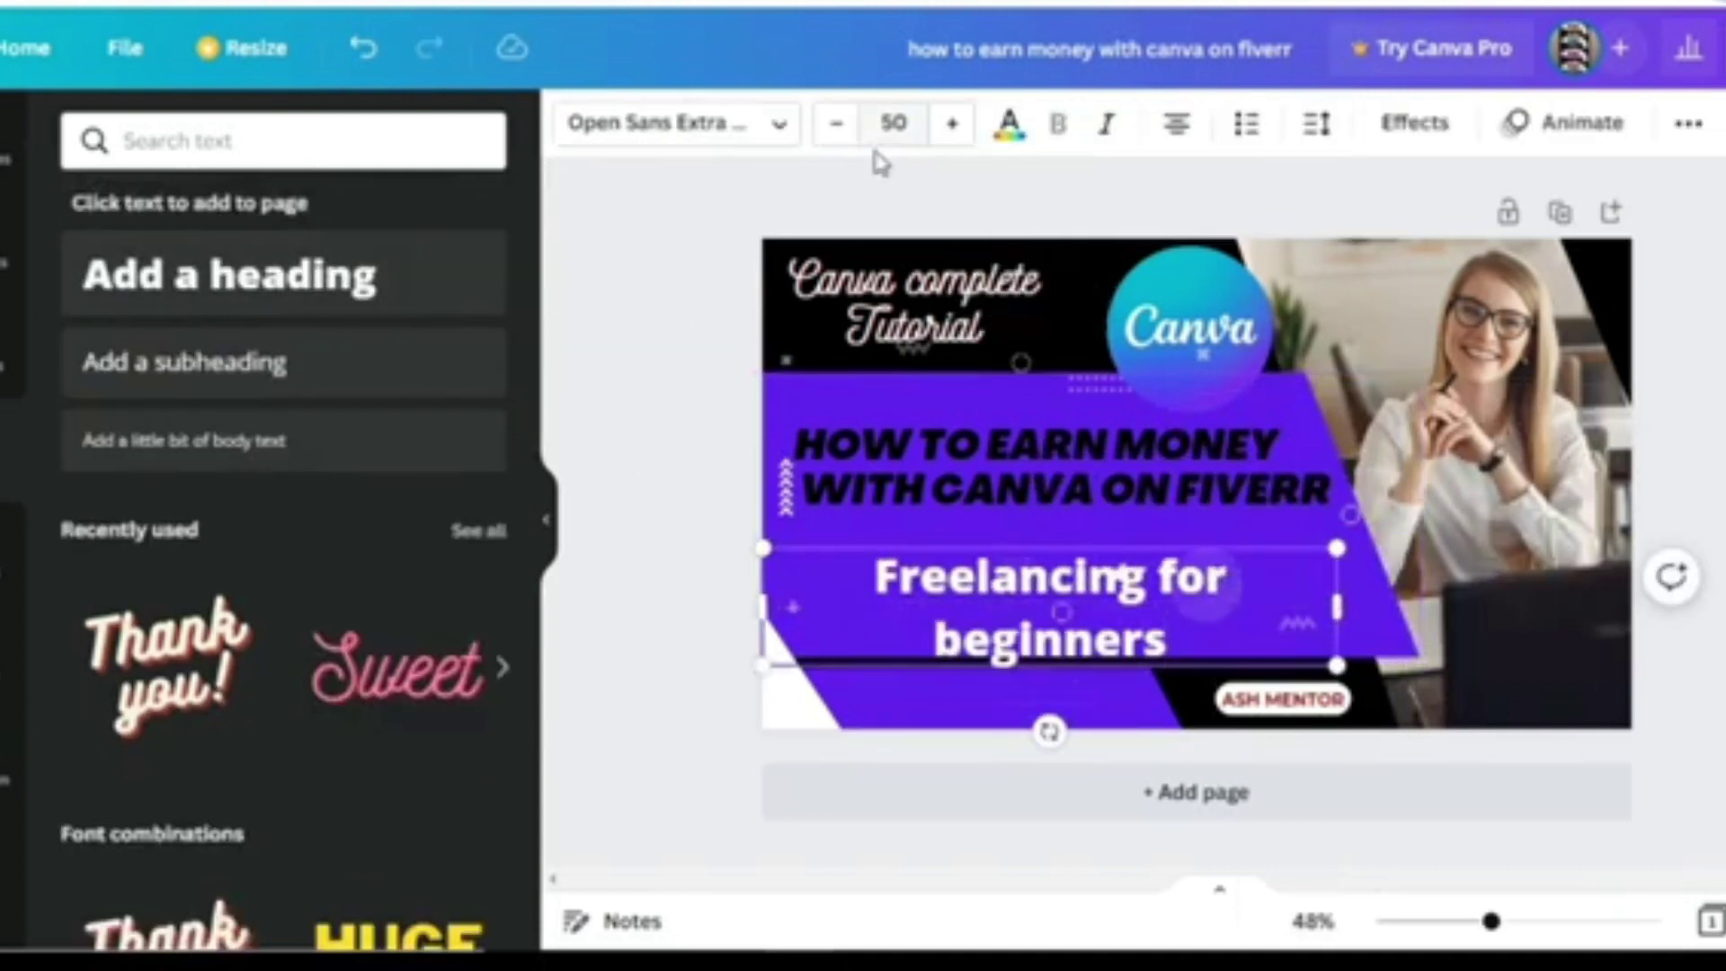
left_click(674, 123)
left_click(350, 566)
Step: Move the title and the "Freelancing for beginners" line closer together and shift the small decorations to the purple panel's lower edge
left_click(1056, 613)
left_click_drag(1055, 613, 1119, 637)
left_click(1033, 445)
left_click_drag(795, 440, 1052, 440)
left_click_drag(1352, 422, 1375, 395)
left_click(1061, 449)
mouse_move(1060, 449)
left_mouse_down()
mouse_move(1060, 342)
mouse_move(1060, 450)
left_mouse_up()
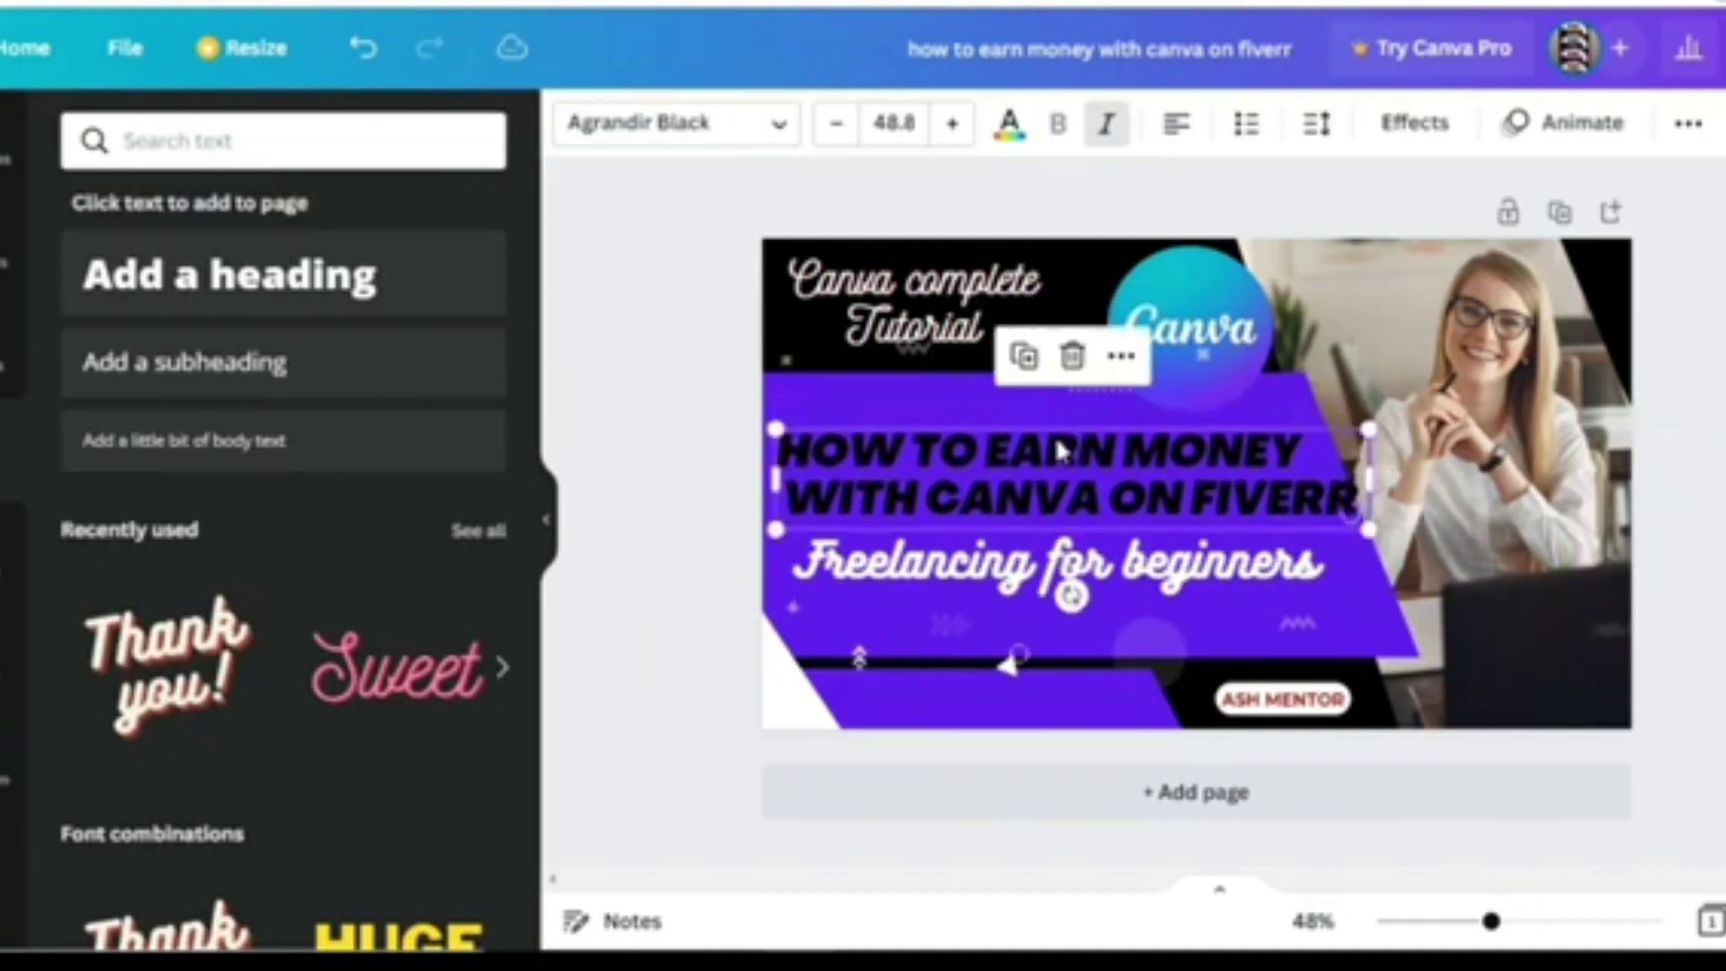
Step: Recolor the photo's upper corner triangle and the lower bar purple, and nudge the title panel's upper edge and the Canva logo
left_click(1057, 404)
left_click(575, 123)
left_click(935, 710)
left_click(474, 272)
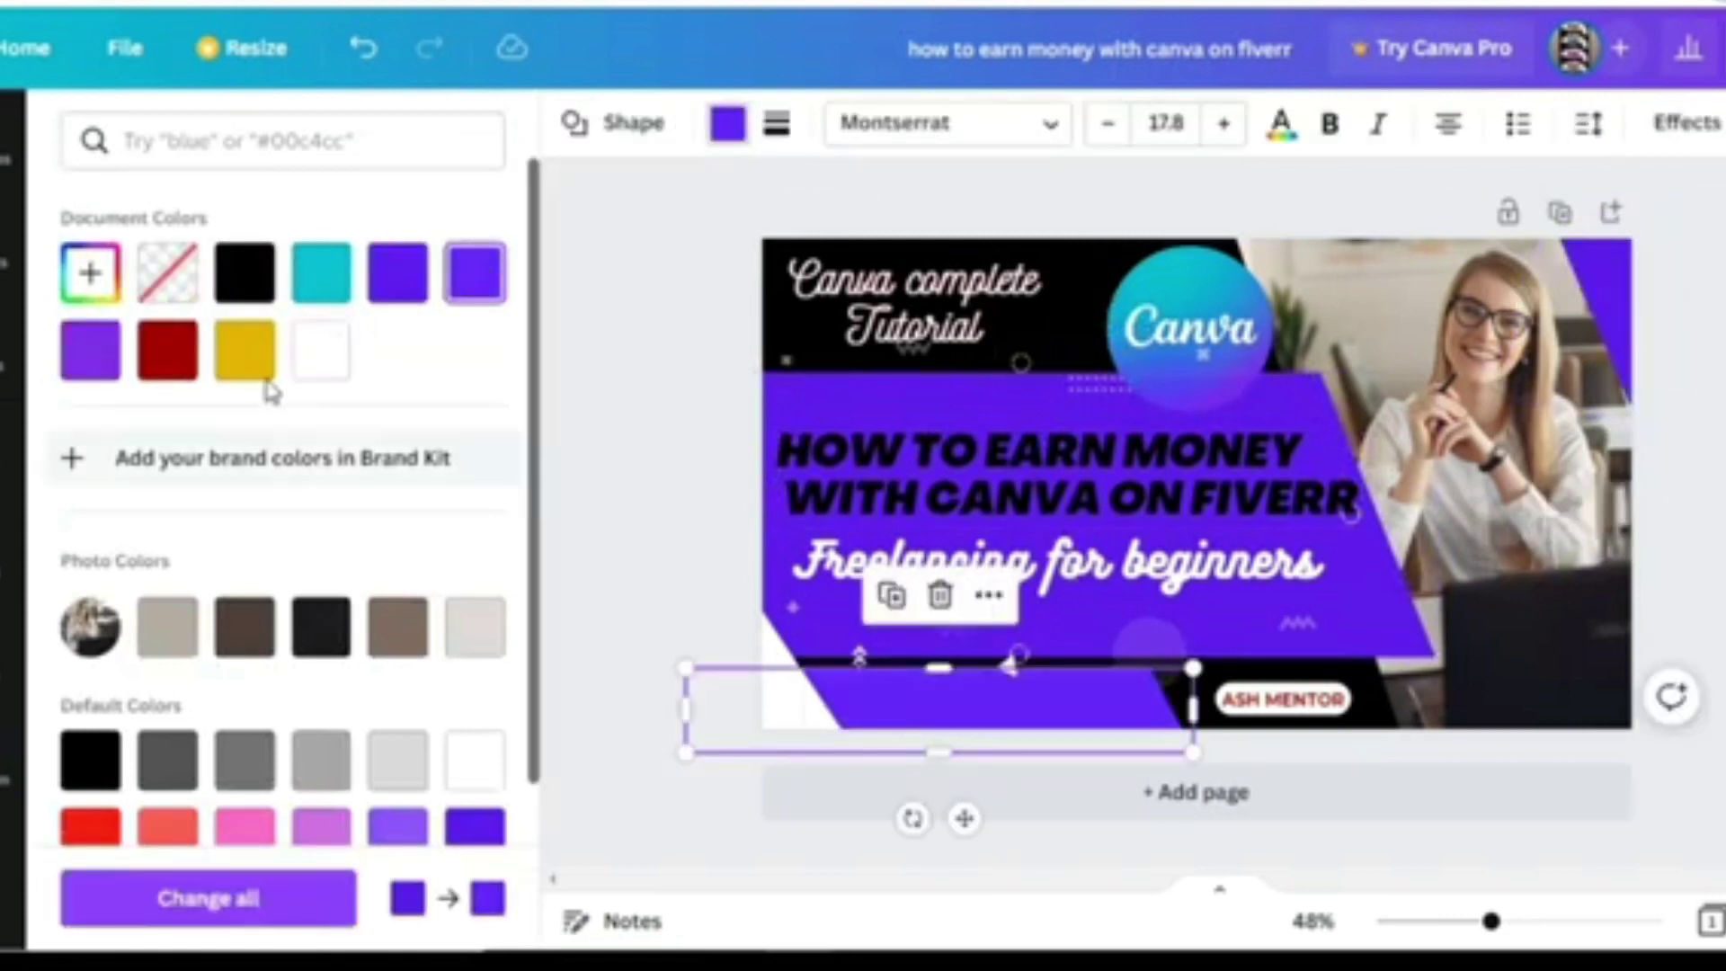
left_click(1024, 374)
mouse_move(1210, 371)
left_mouse_down()
mouse_move(1479, 474)
mouse_move(1196, 370)
left_mouse_up()
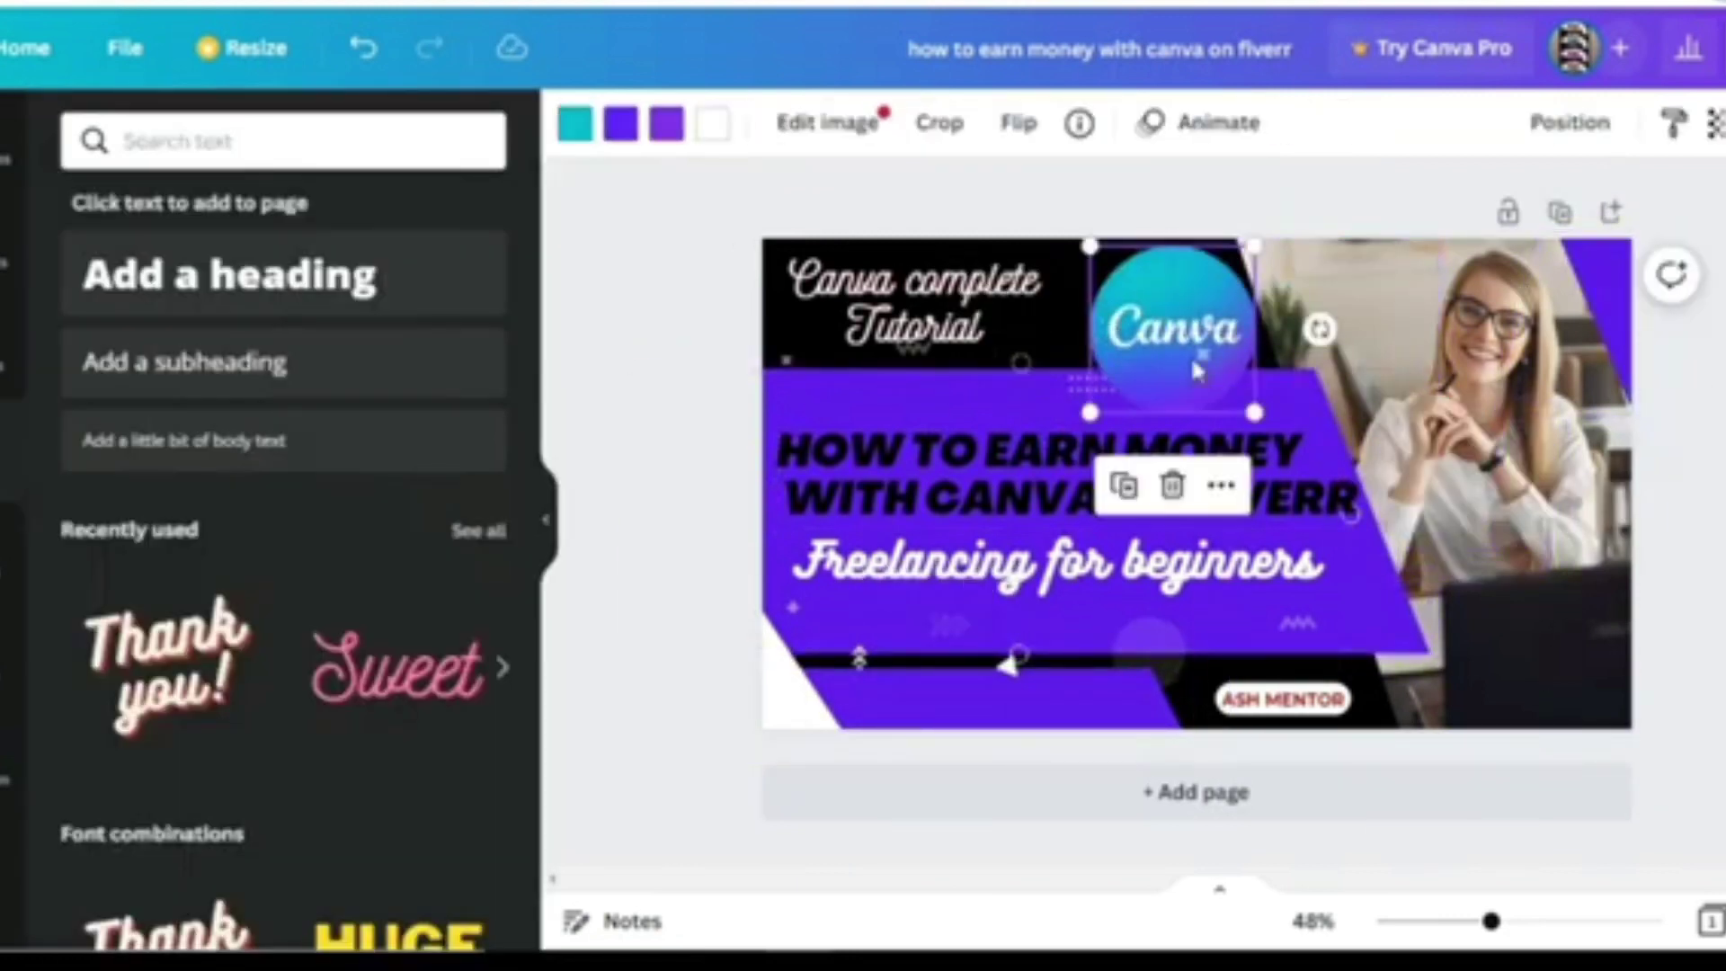
Step: Search the elements library for "fiverr" and look through the graphics and photos for a suitable logo
left_click(559, 308)
left_click(320, 140)
type("fiverr")
key("Return")
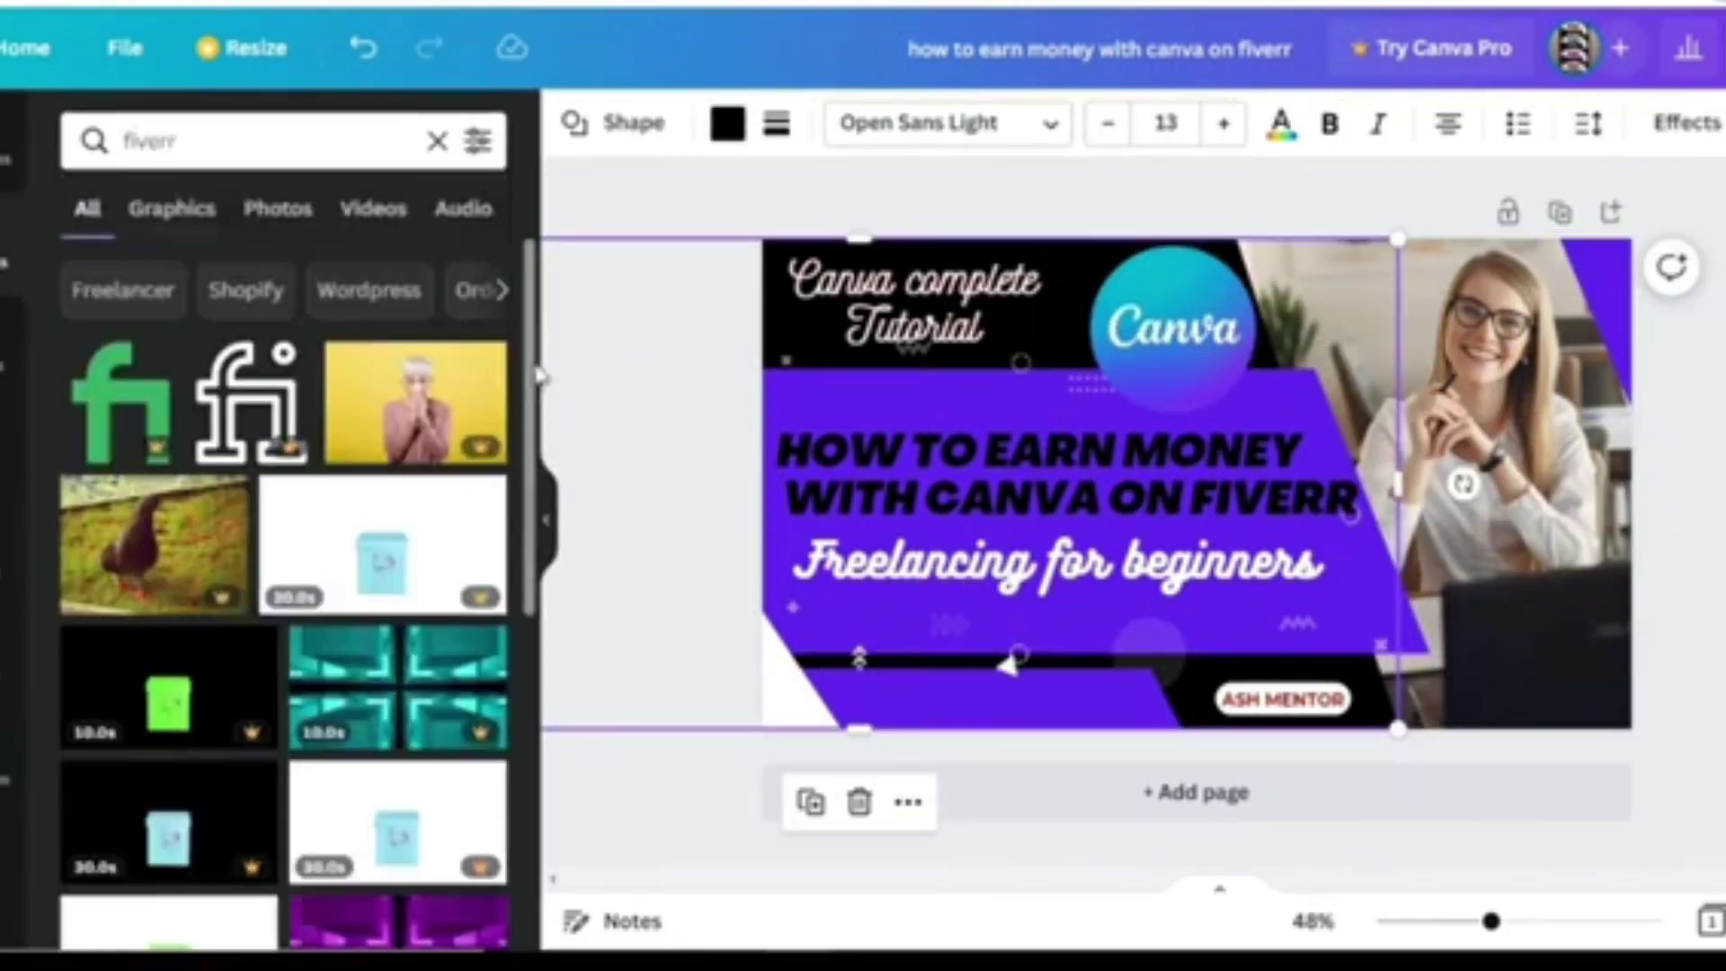
scroll(537, 375, "down", 5)
left_click(172, 207)
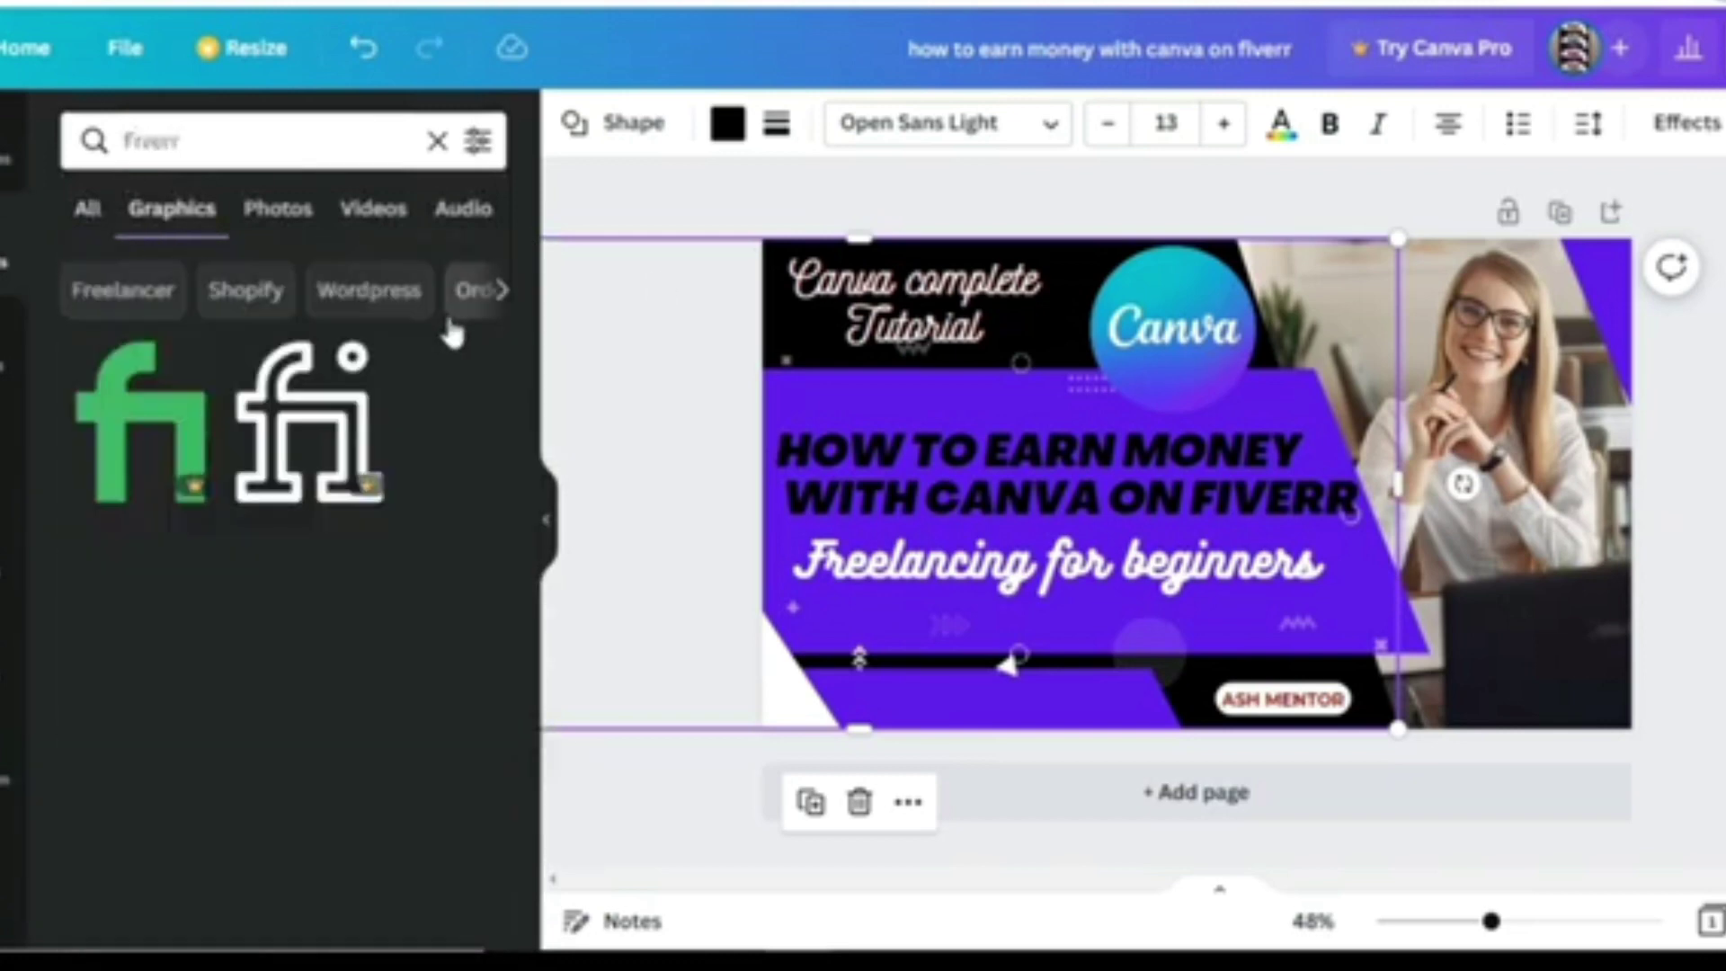
left_click(278, 208)
left_click(88, 208)
left_click_drag(532, 573, 532, 404)
Step: Search the element graphics for "Freelancing" and place the blue bird logo over the laptop in the photo's lower corner
left_click(204, 142)
key("BackSpace")
key("BackSpace")
key("BackSpace")
key("BackSpace")
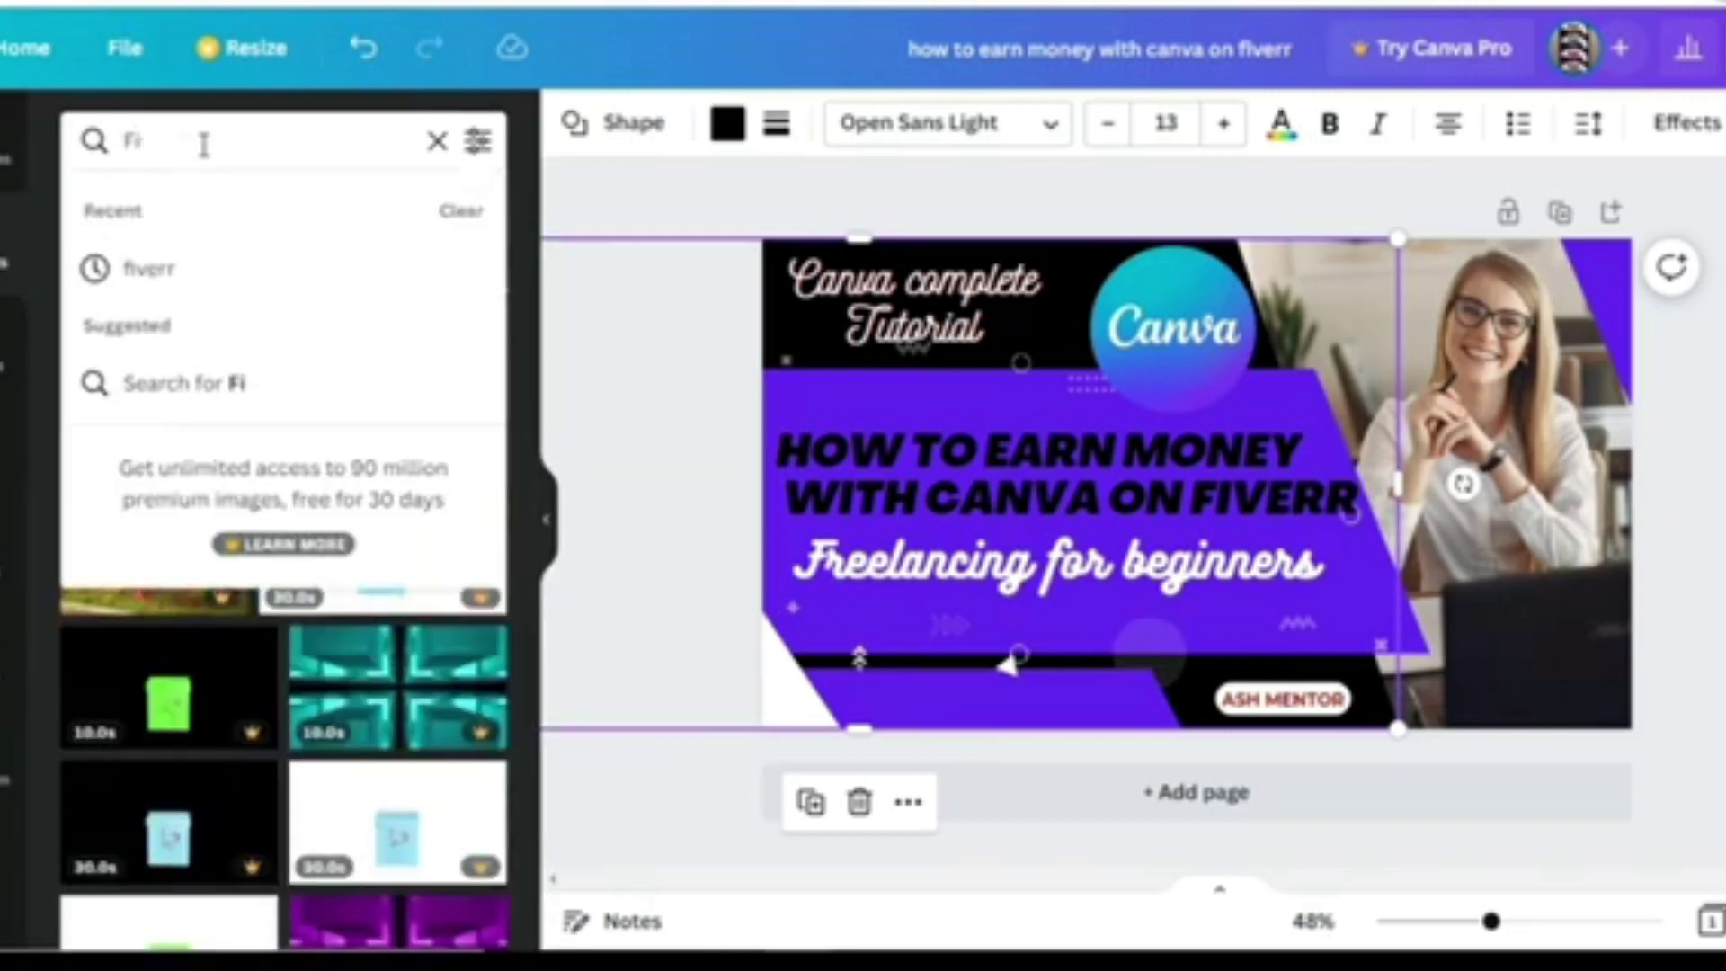
type("reelancing")
key("Return")
scroll(508, 488, "down", 10)
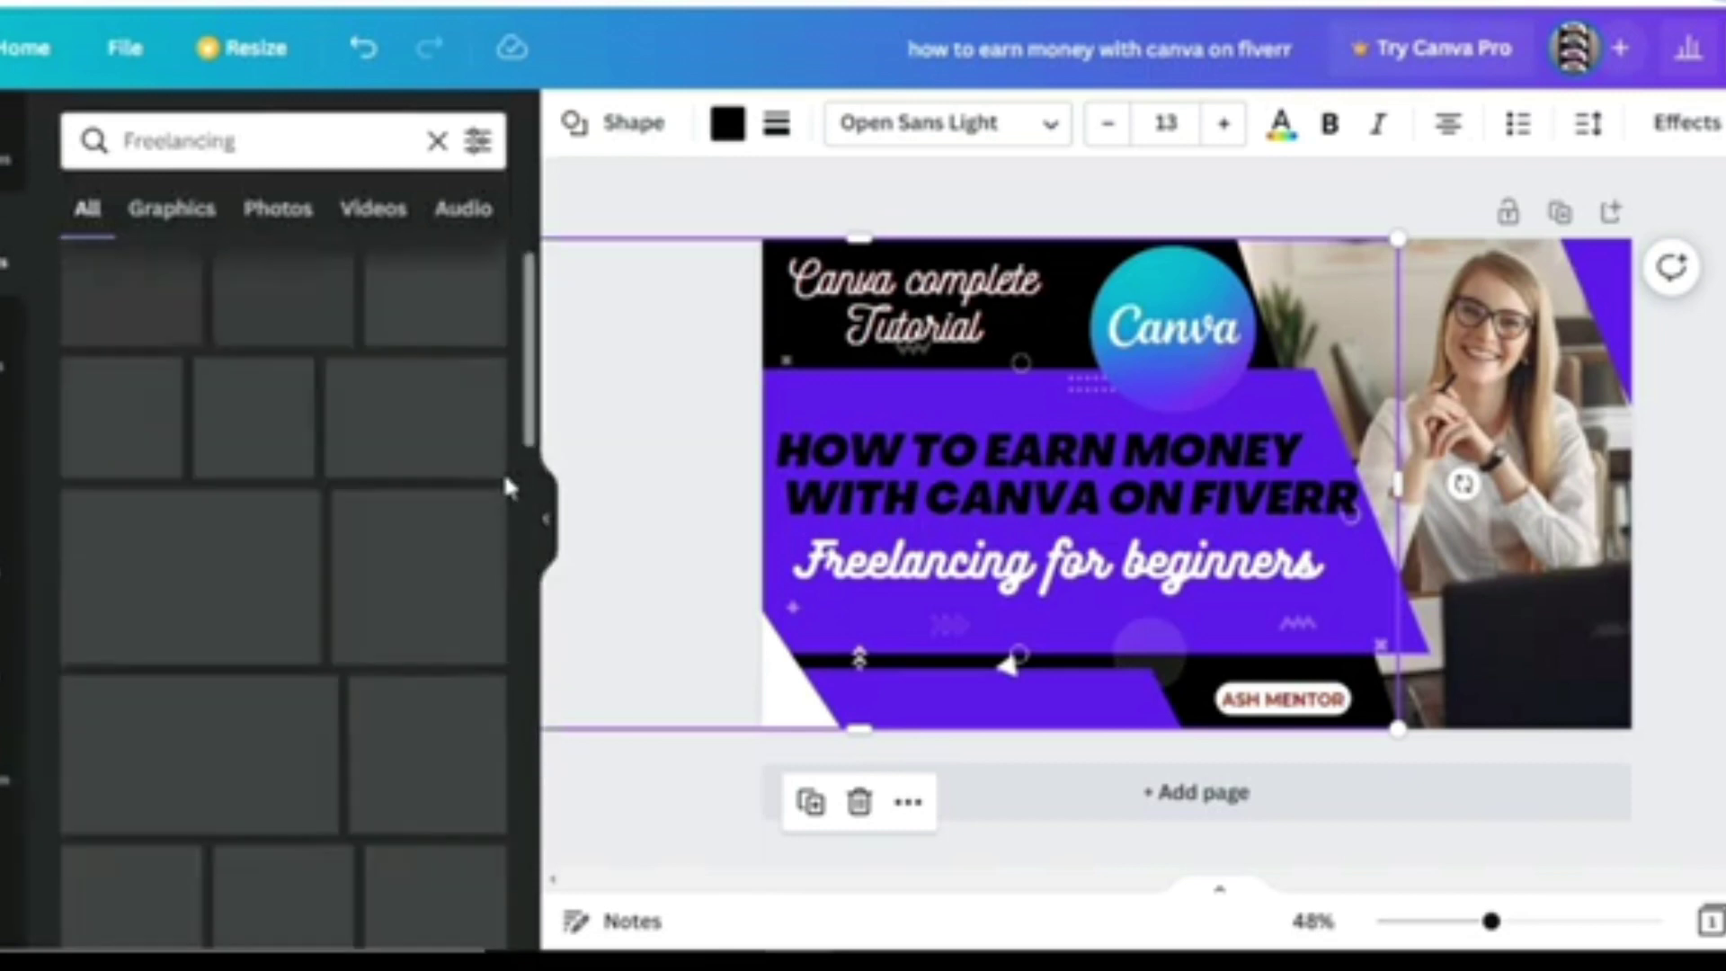
left_click(172, 207)
left_click(129, 328)
left_click_drag(1187, 341, 1542, 656)
Step: Move the lower purple bar behind the "Canva complete Tutorial" heading and shift the heading and the title panel slightly down
left_click(1303, 418)
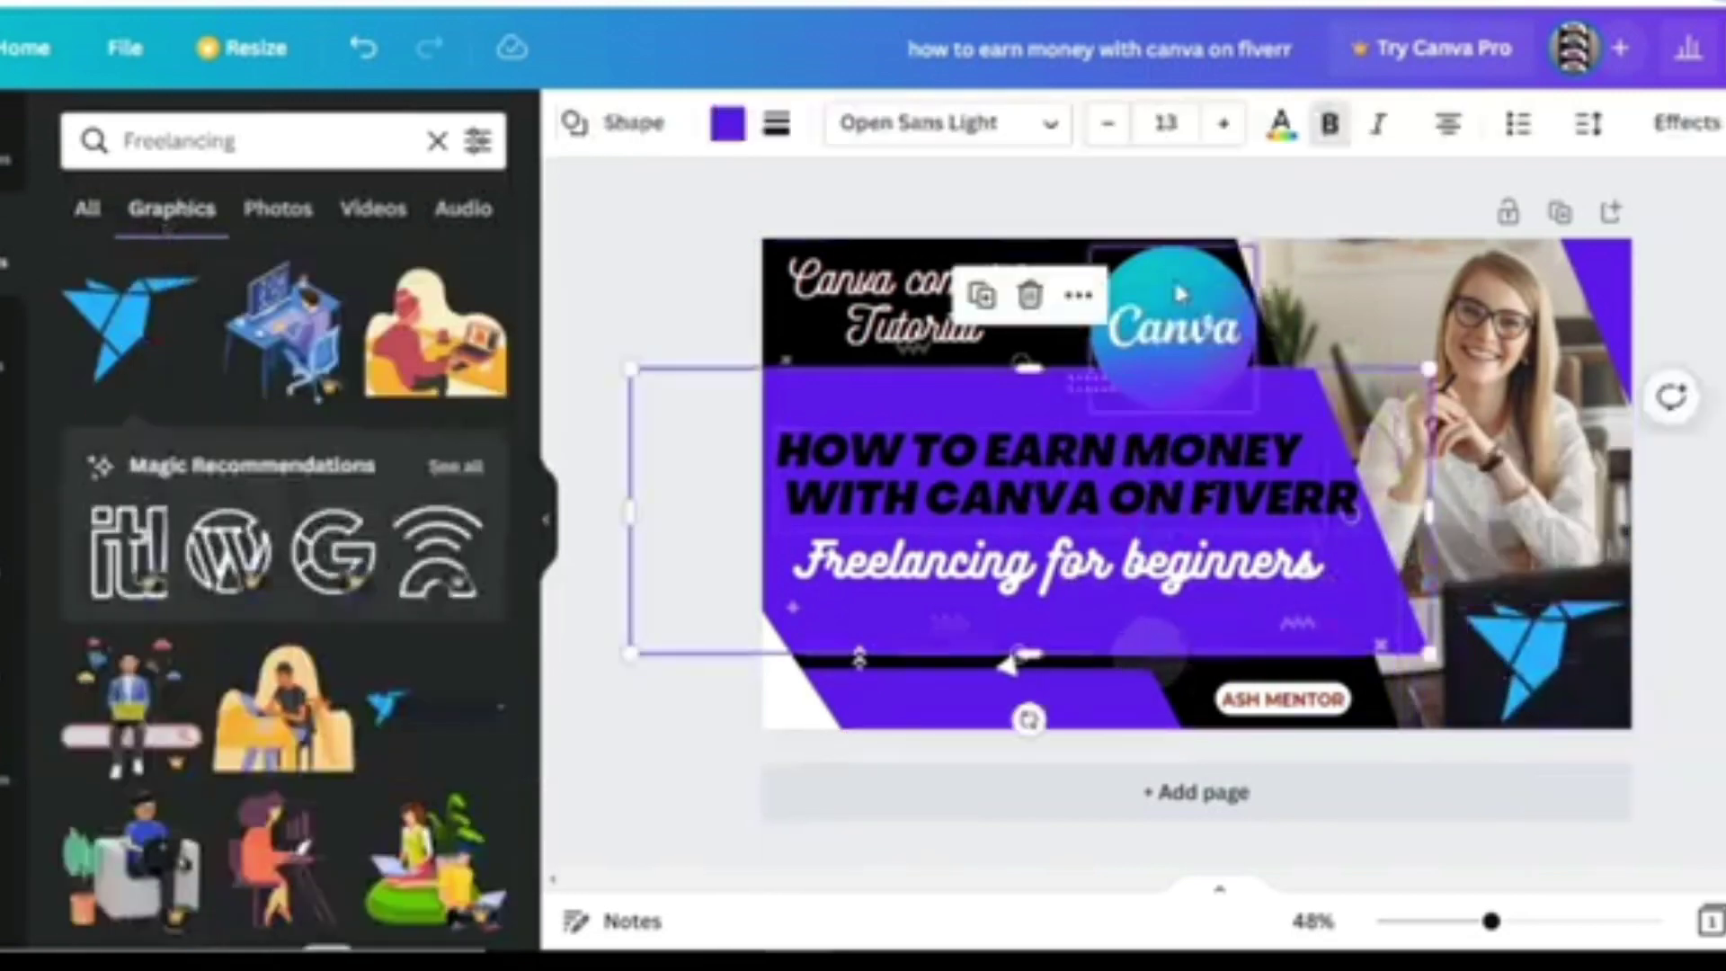
left_click(1180, 294)
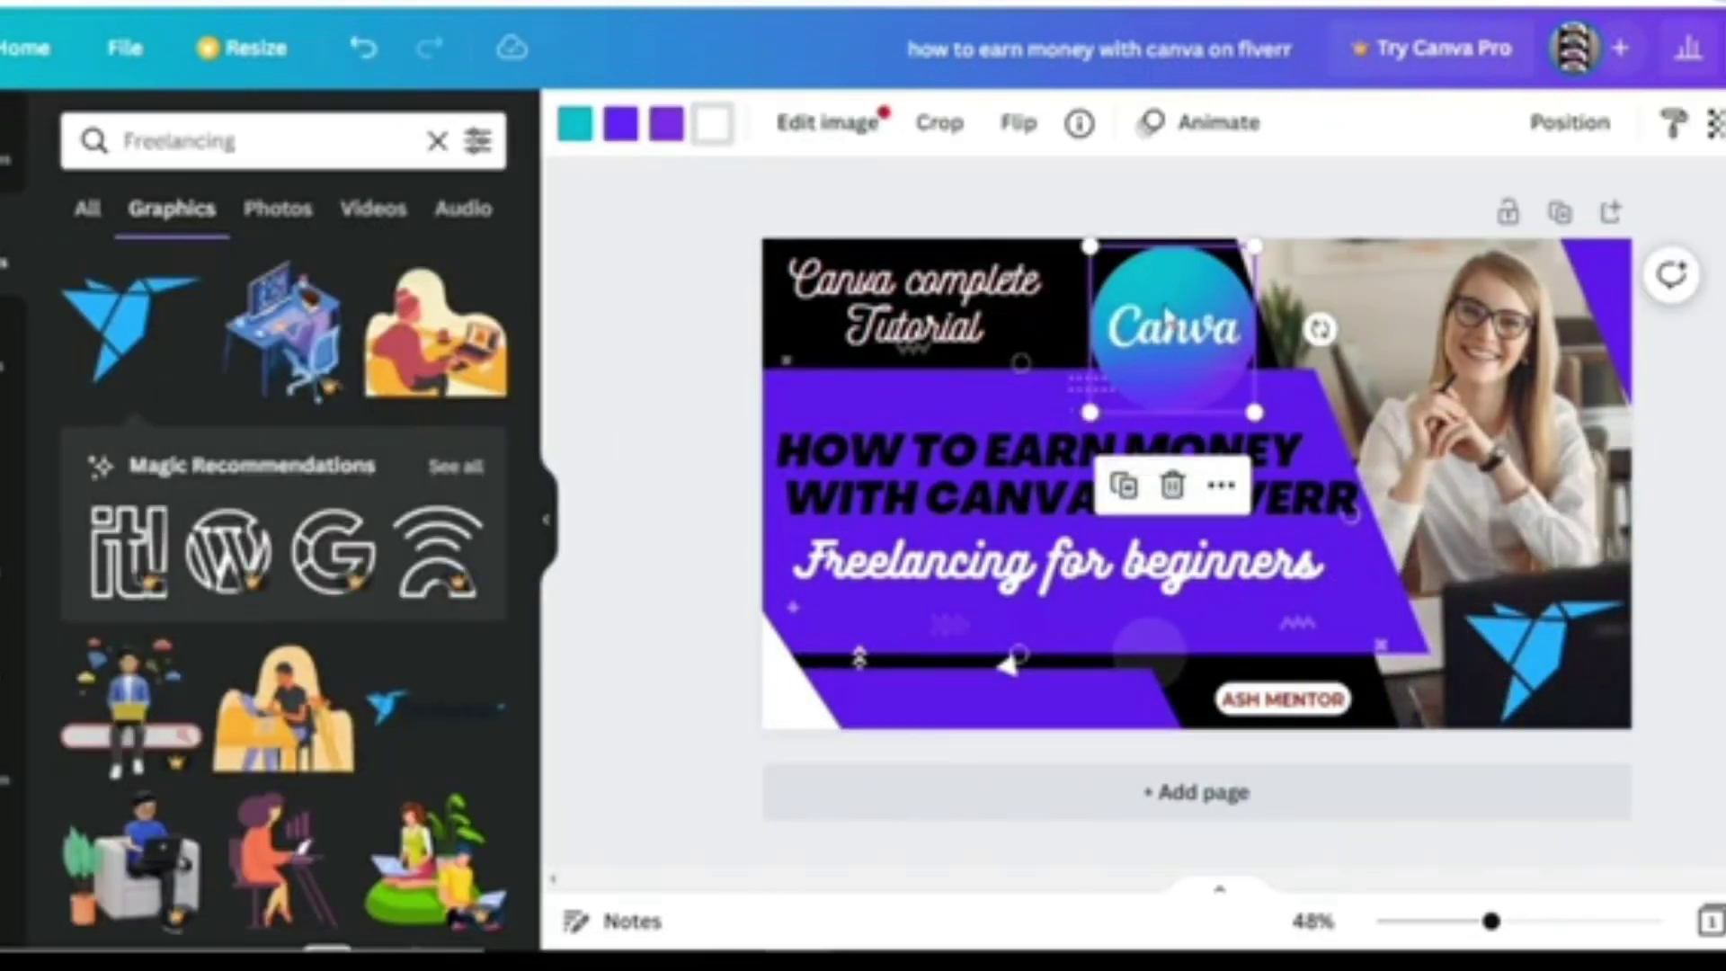
left_click_drag(970, 683, 892, 260)
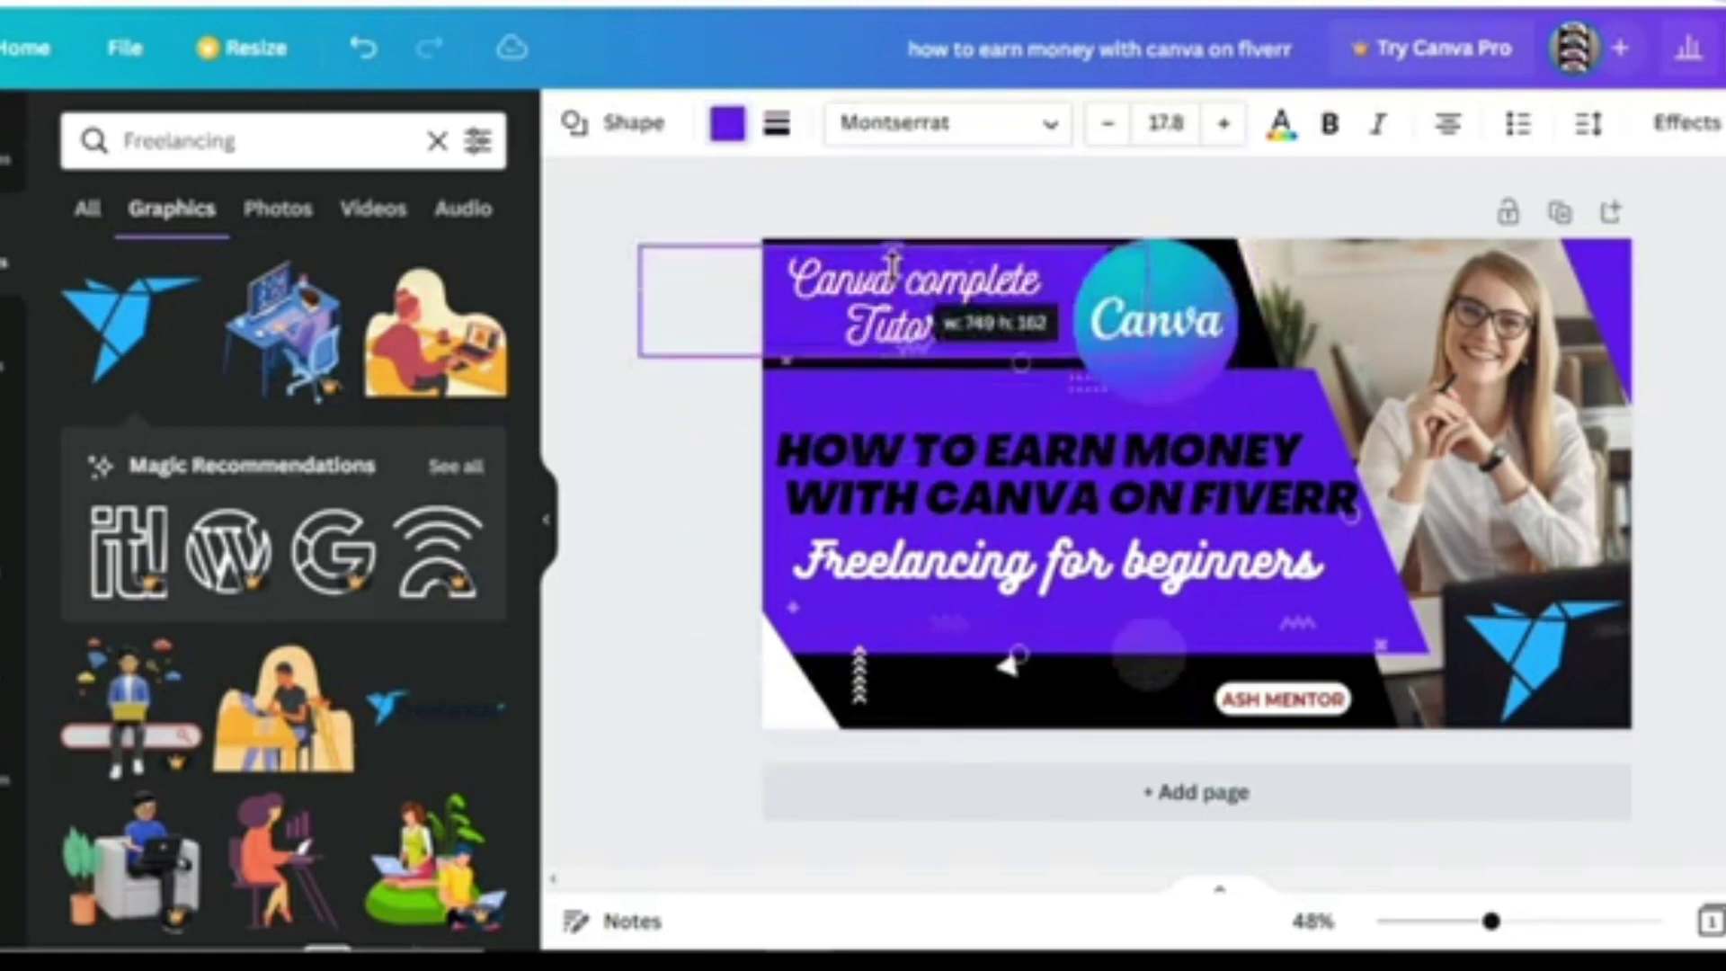
left_click_drag(953, 388, 952, 424)
left_click_drag(917, 281, 916, 297)
left_click_drag(936, 250, 936, 266)
Step: Move the title and the "Freelancing for beginners" line slightly down to fit the lowered purple panel
left_click_drag(1060, 450, 1060, 471)
left_click_drag(1060, 565, 1060, 588)
left_click(1061, 427)
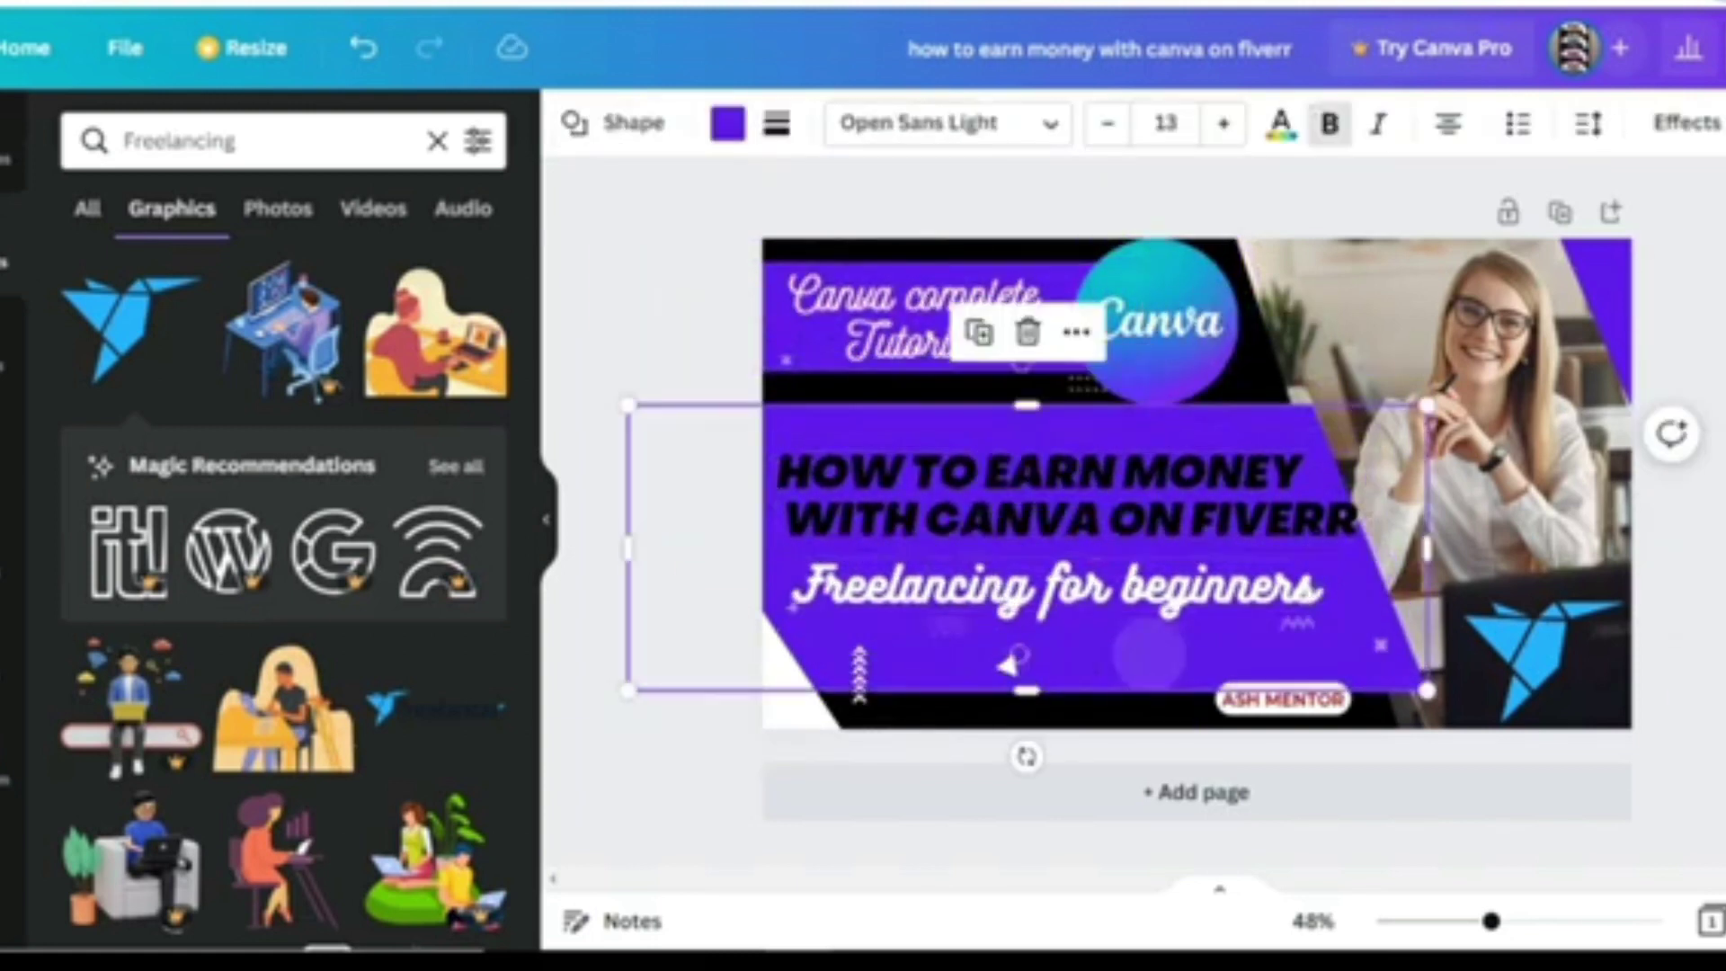
key("Escape")
Step: Move the channel name label onto the purple panel below the subtitle and place the small arrow and circle beside the chevrons
left_click_drag(1283, 699, 1160, 655)
left_click_drag(1007, 665, 890, 686)
left_click_drag(1159, 654, 1030, 657)
left_click(1649, 395)
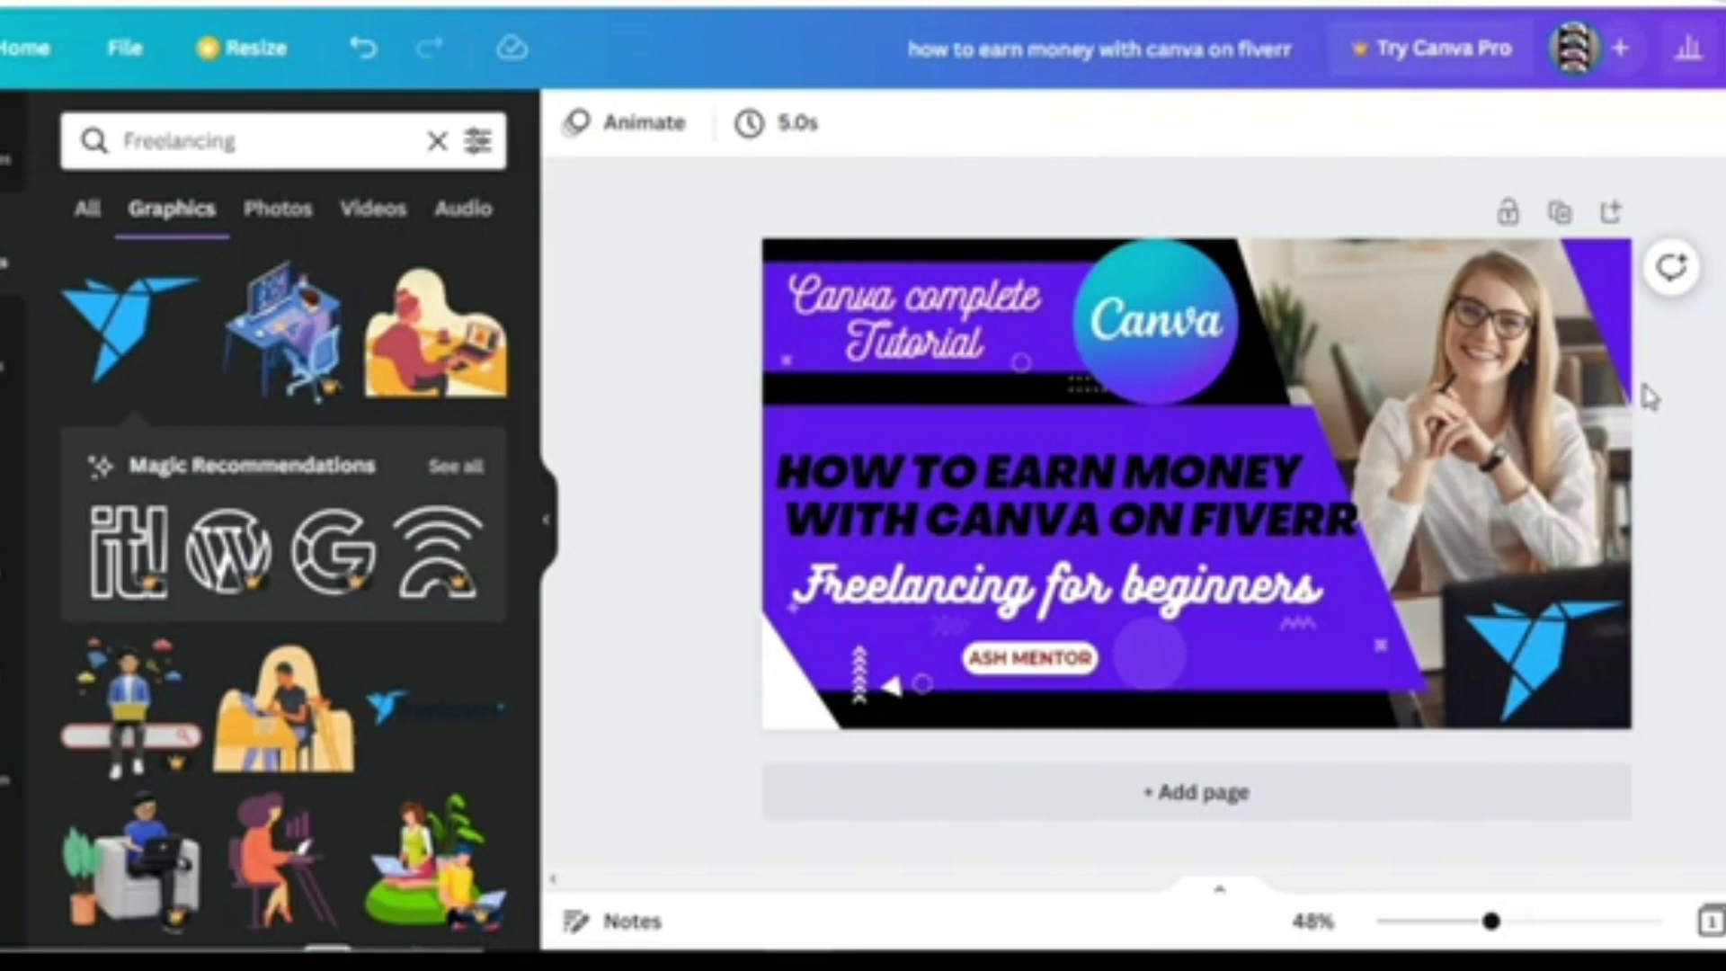
Step: Download the finished thumbnail as a PNG and open the downloaded file
left_click(1340, 601)
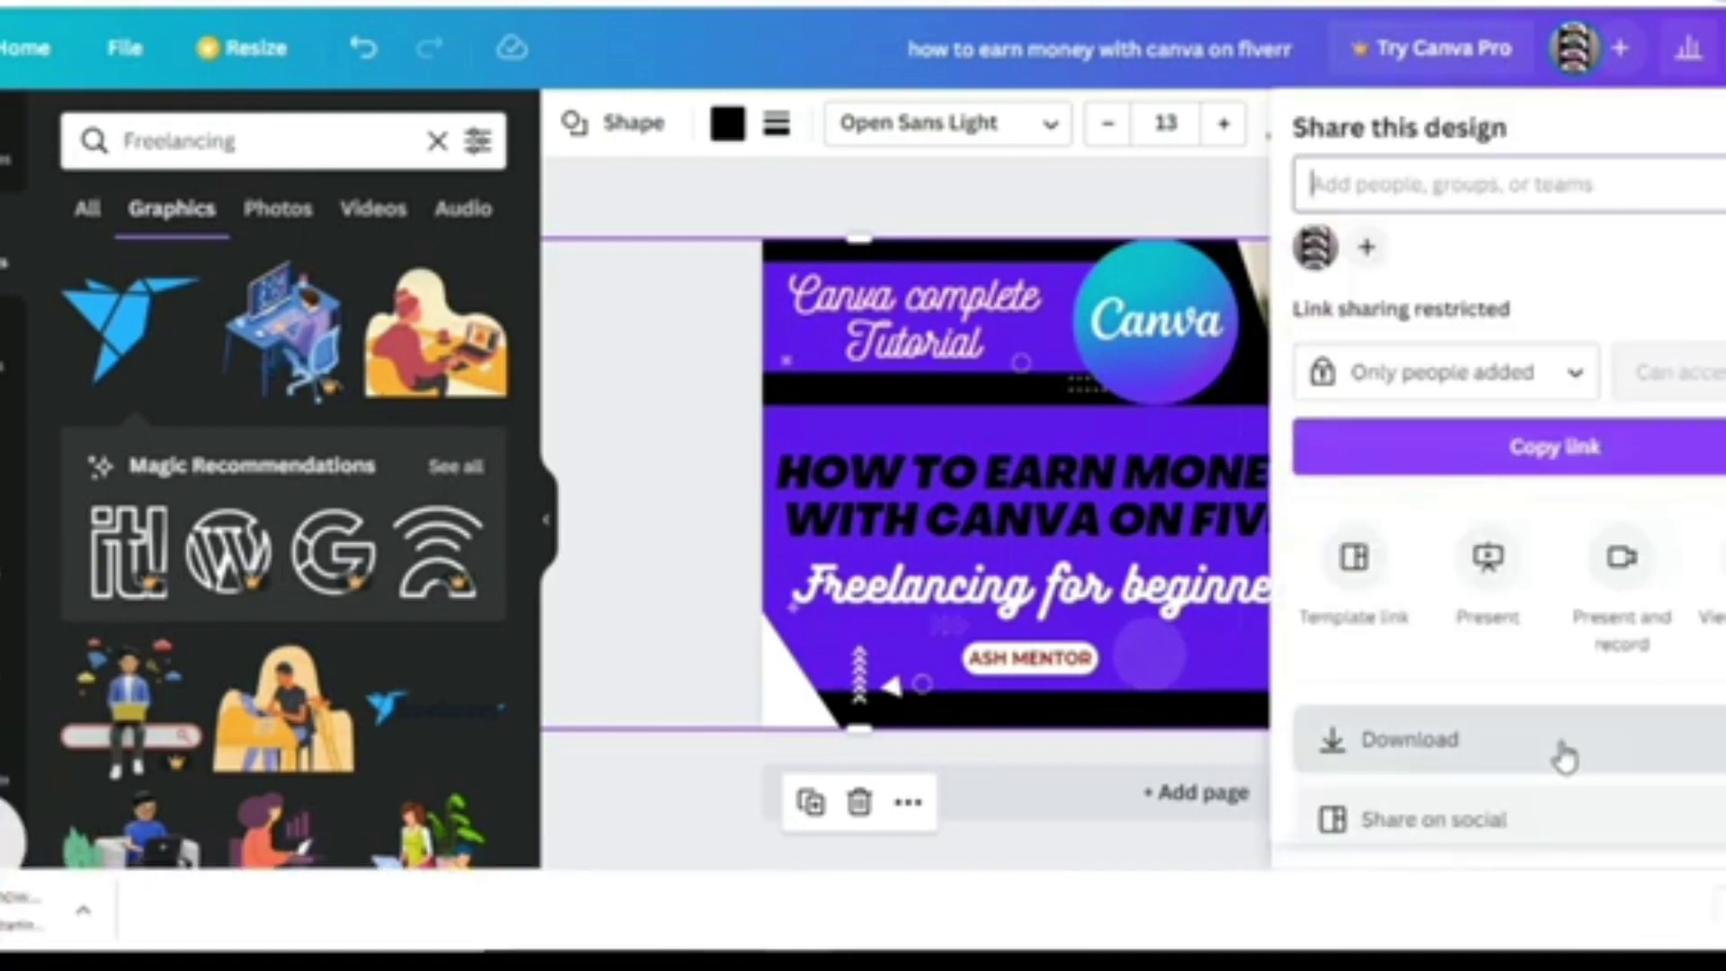
left_click(655, 589)
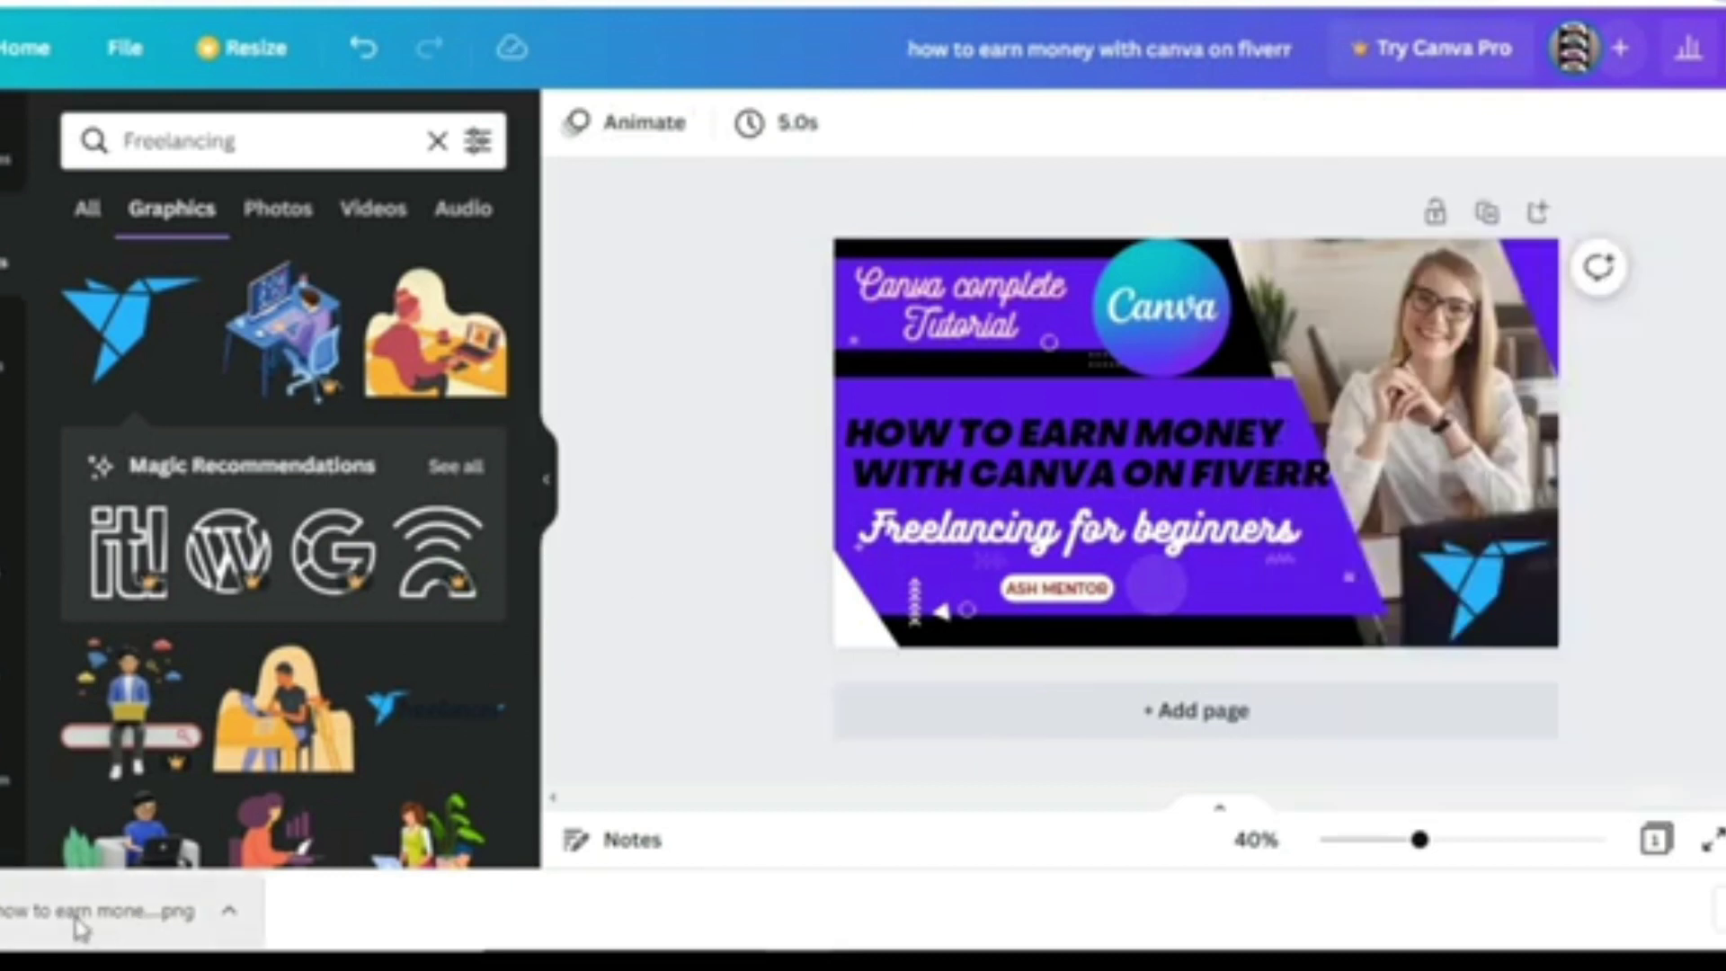
left_click(232, 917)
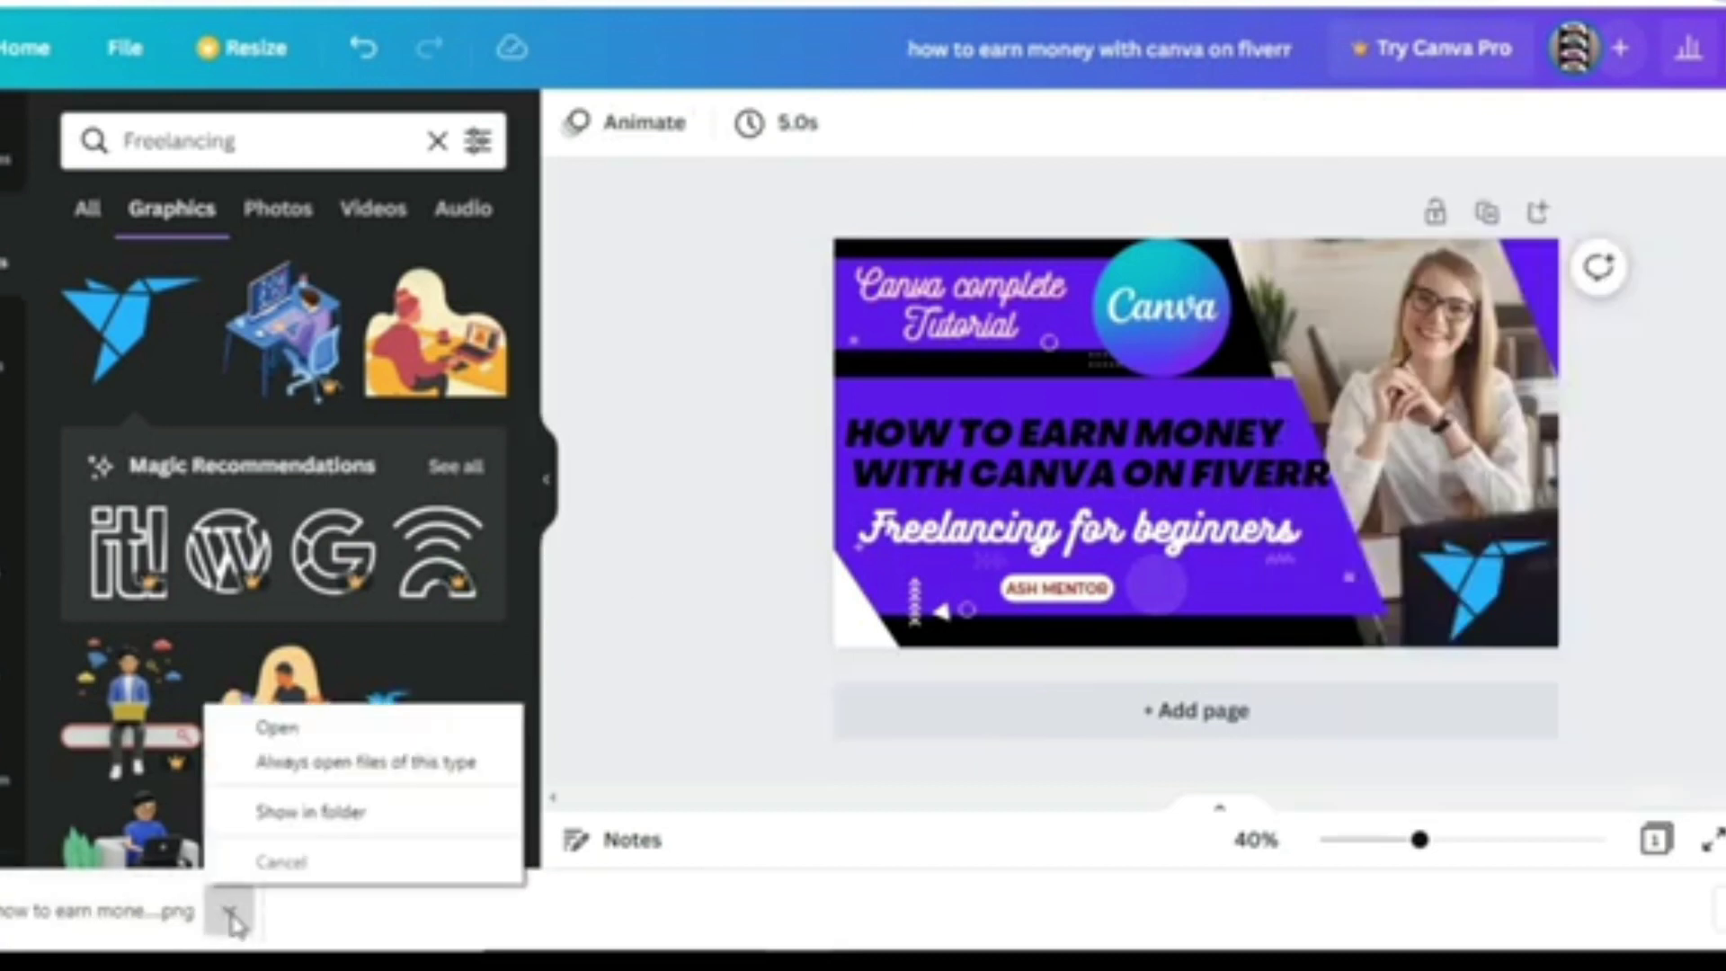
left_click(276, 731)
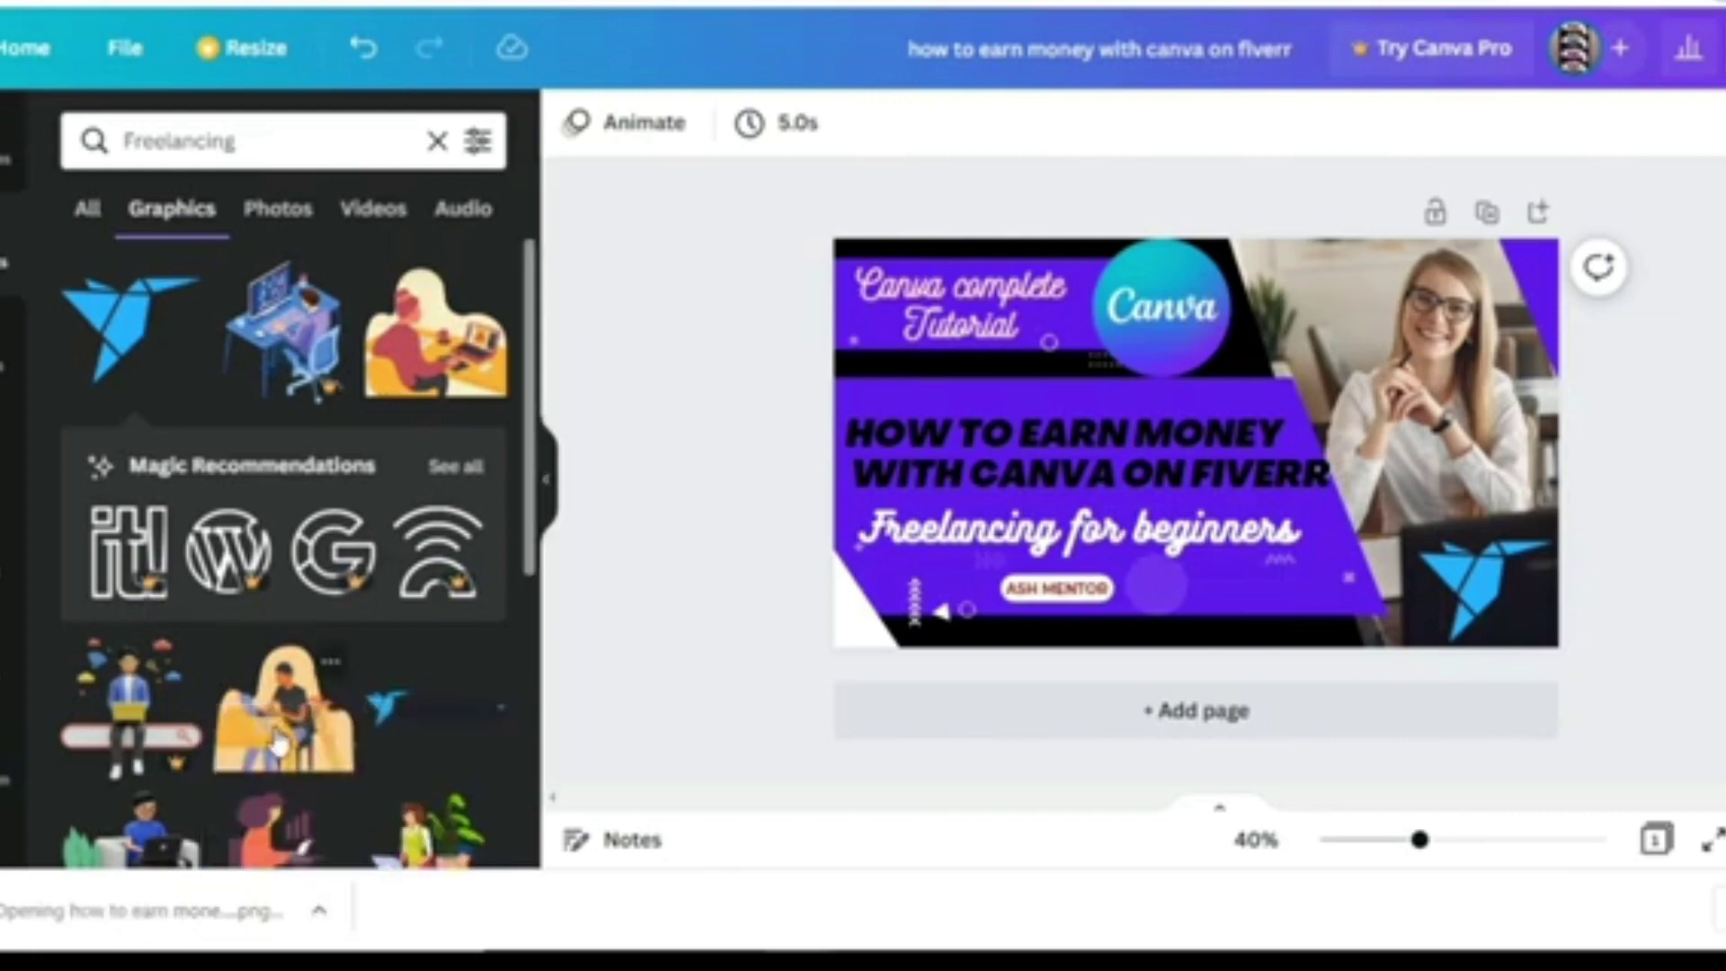